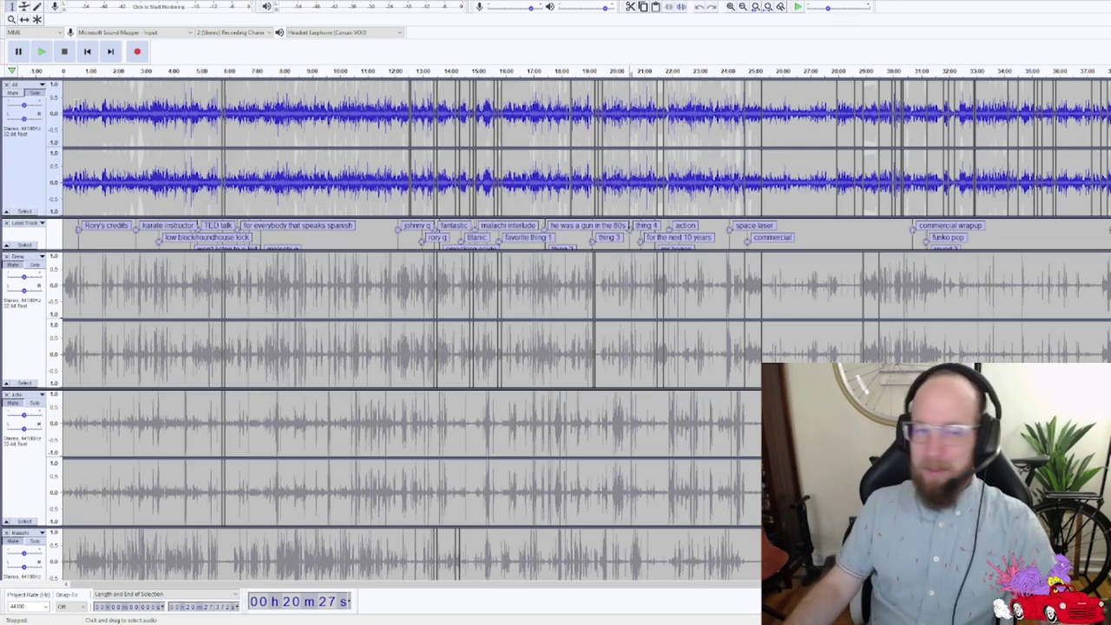
- Examine the opening minutes of the combined mix track at closer range, placing the cursor at 2 m 30 s and 1 m 25 s
left_click(131, 111)
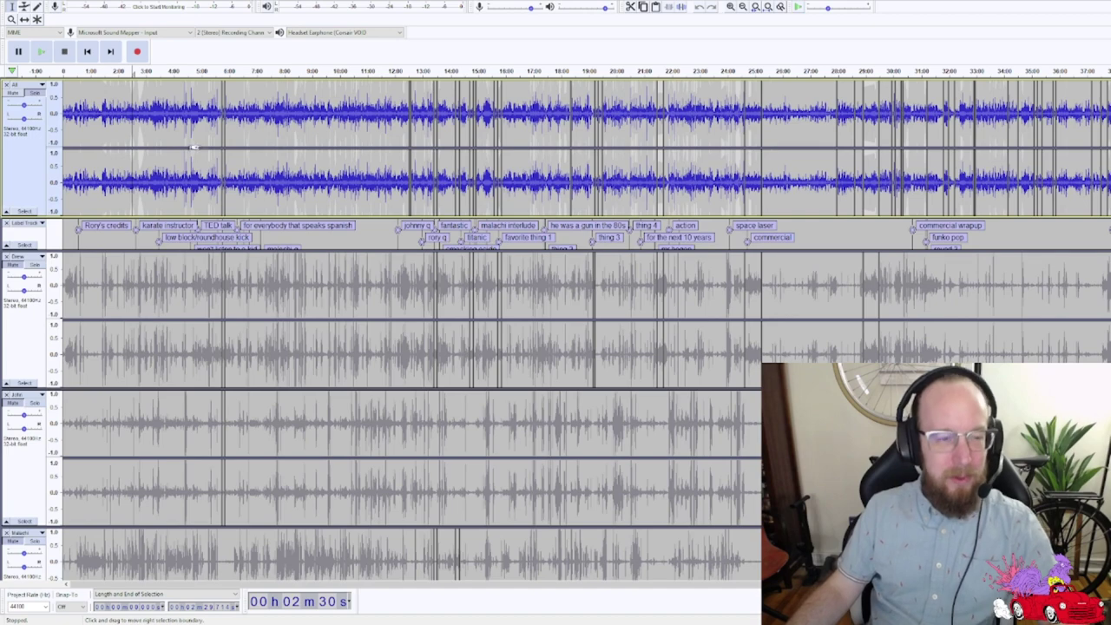
key("ctrl+1")
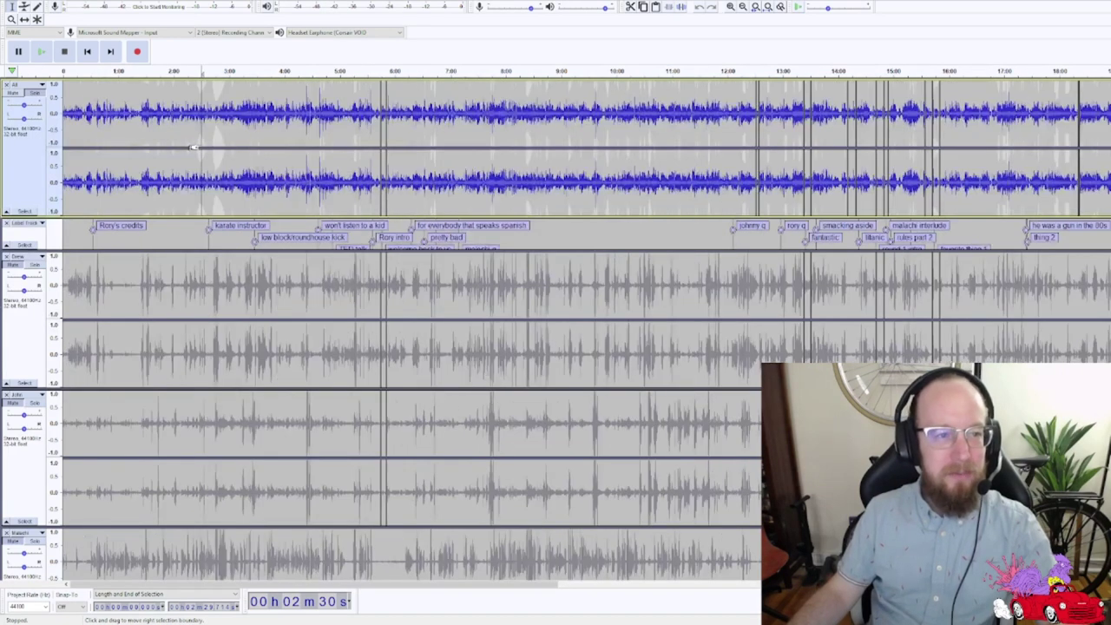
key("ctrl+1")
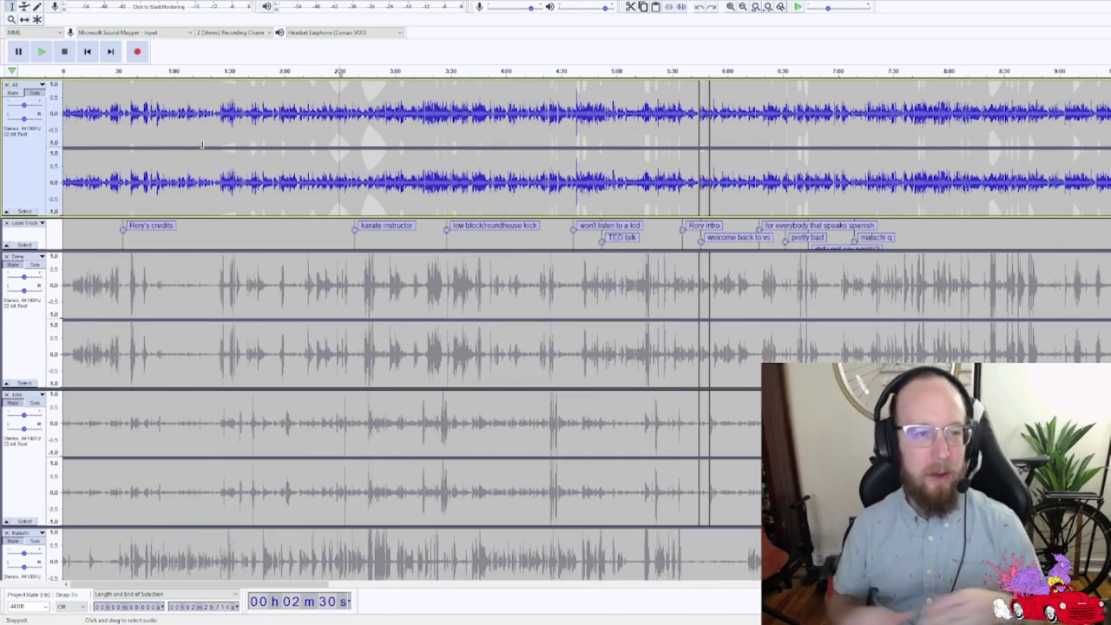
key("ctrl+3")
key("ctrl+3")
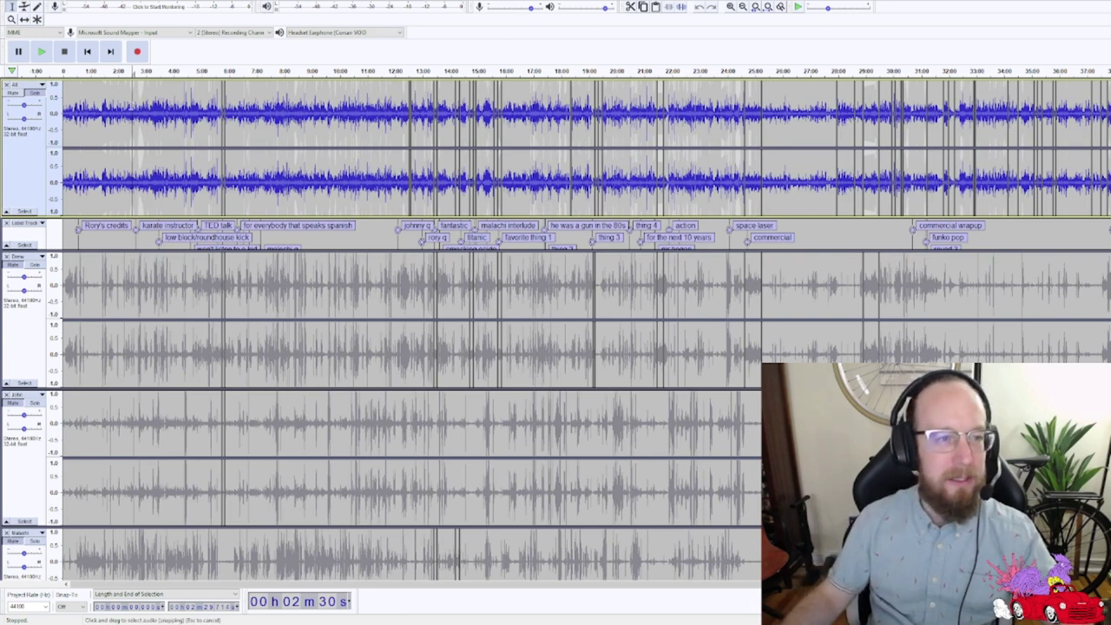
left_click(102, 110)
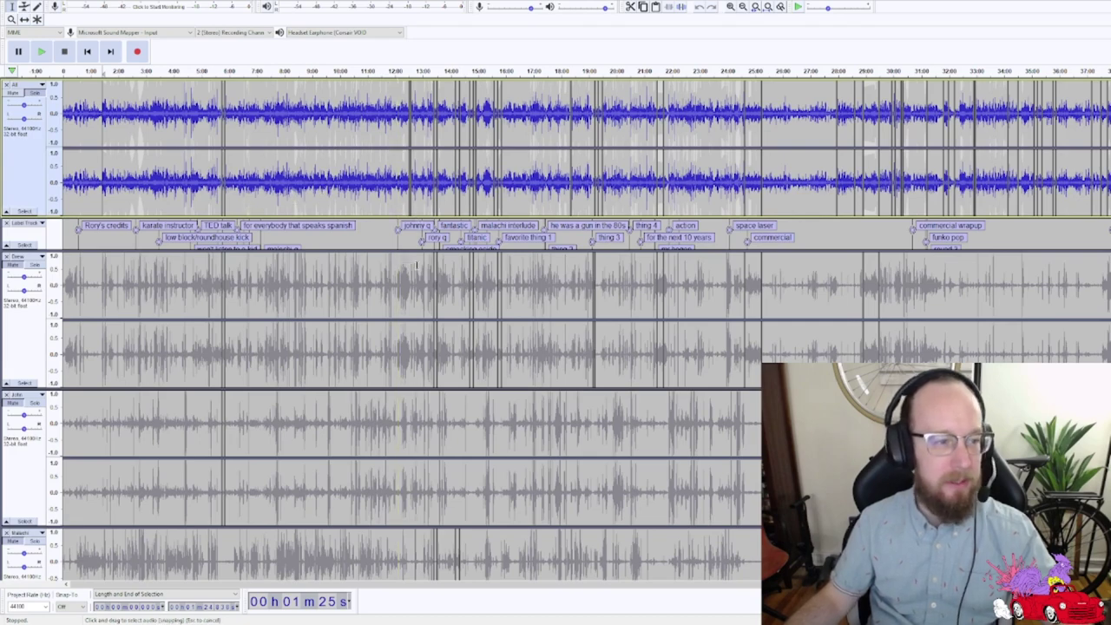
- Select the whole combined mix track, and place the cursor in the label track at 1 m 16 s
scroll(287, 308, "down", 3)
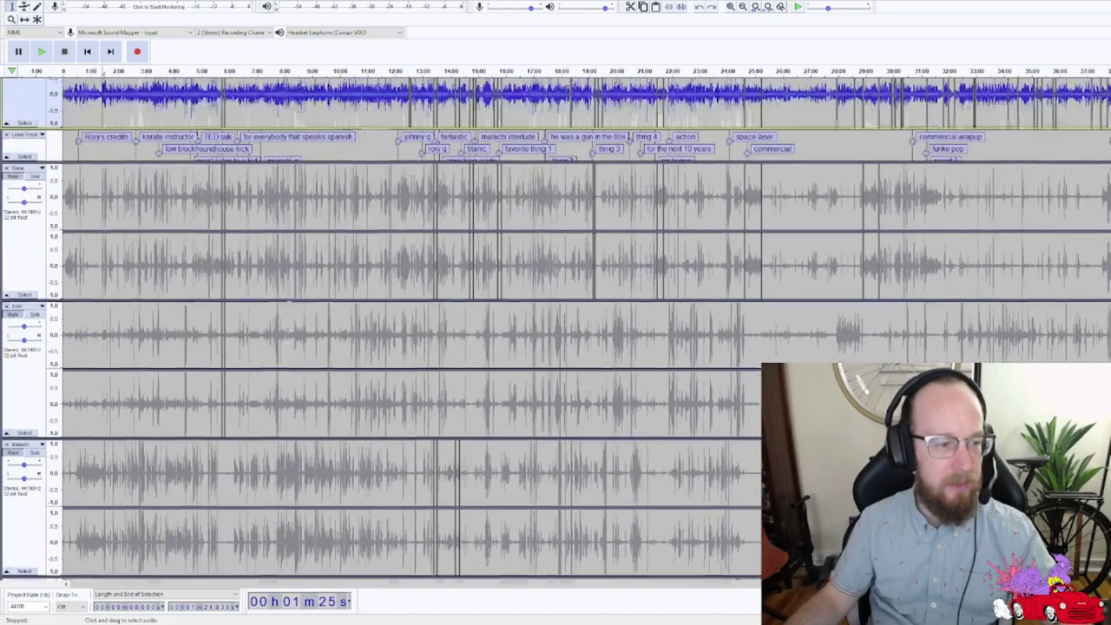
scroll(287, 308, "up", 3)
left_click(26, 173)
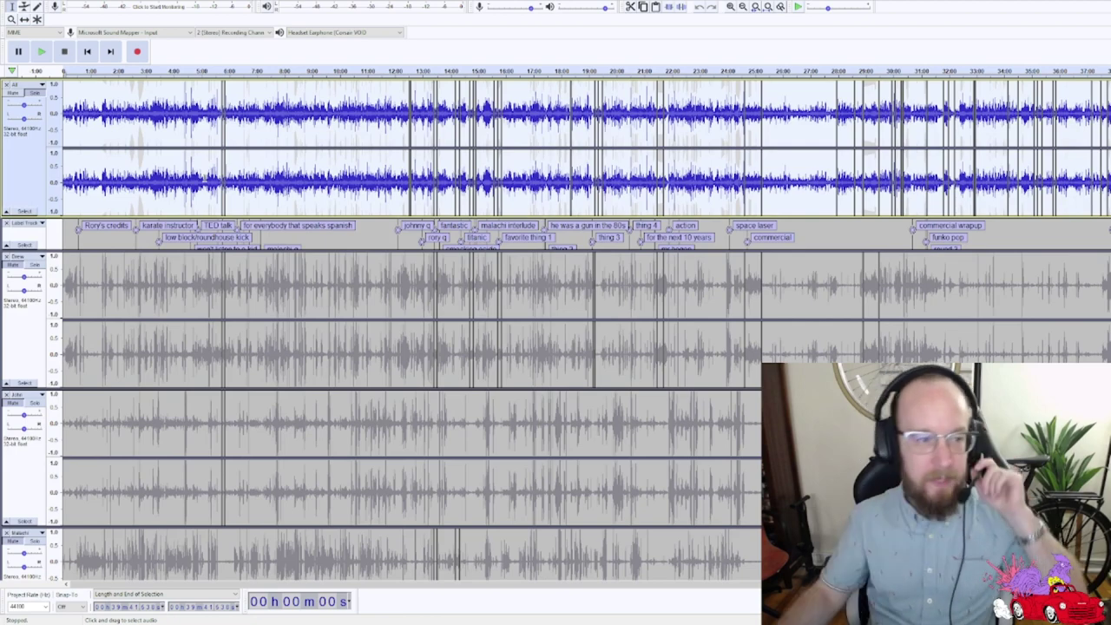
left_click(350, 237)
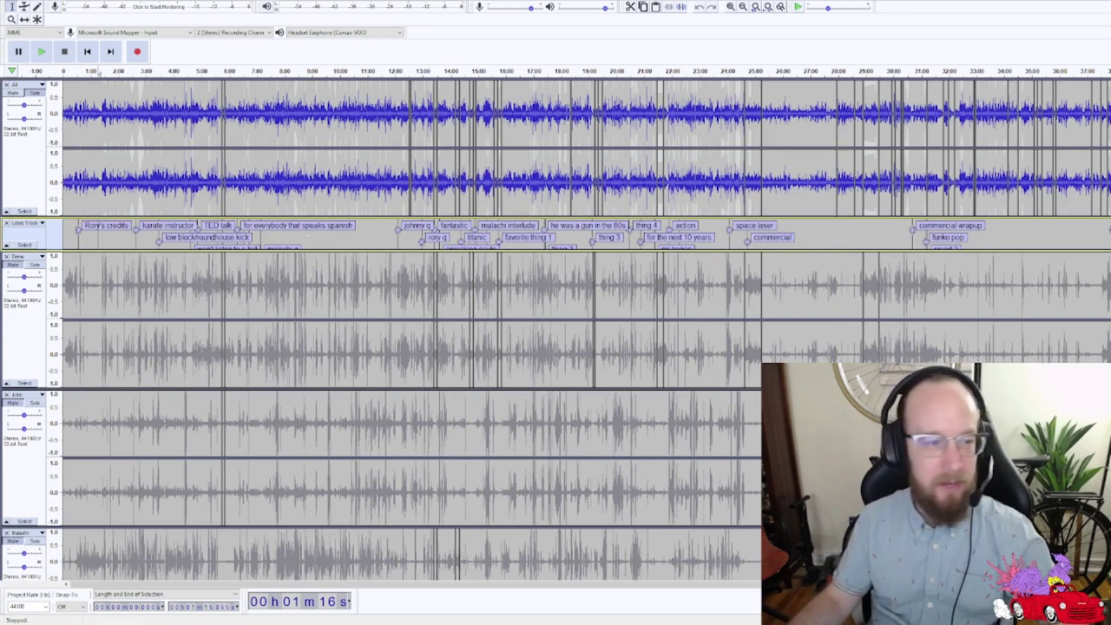
- Select the first speaker's entire track below the labels, followed by the second speaker's entire track
scroll(73, 323, "down", 2)
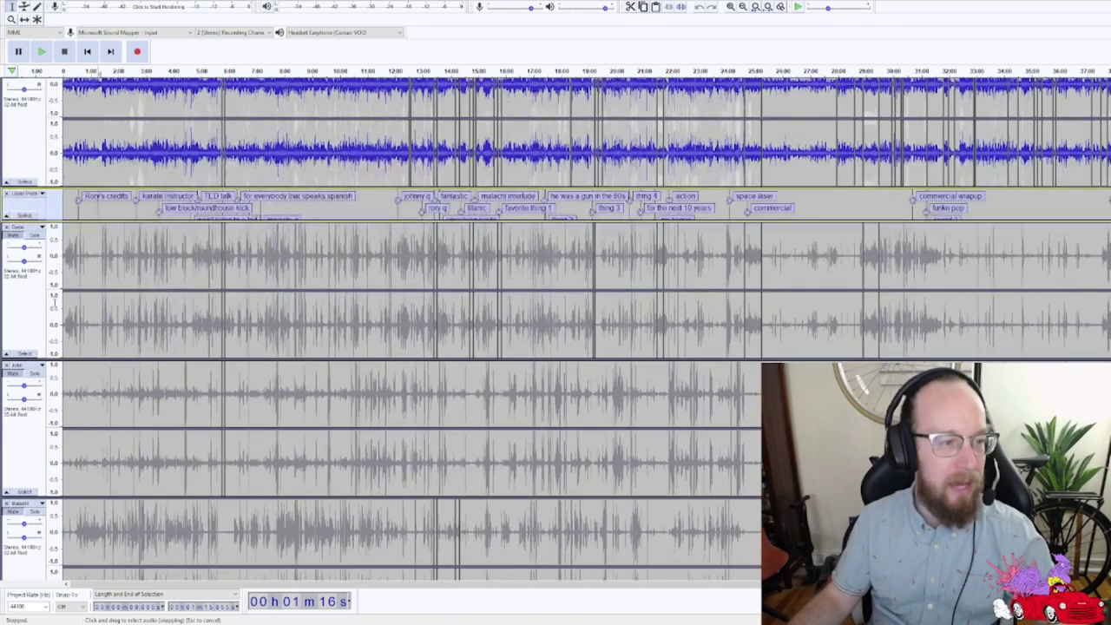
left_click(73, 324)
scroll(28, 377, "down", 1)
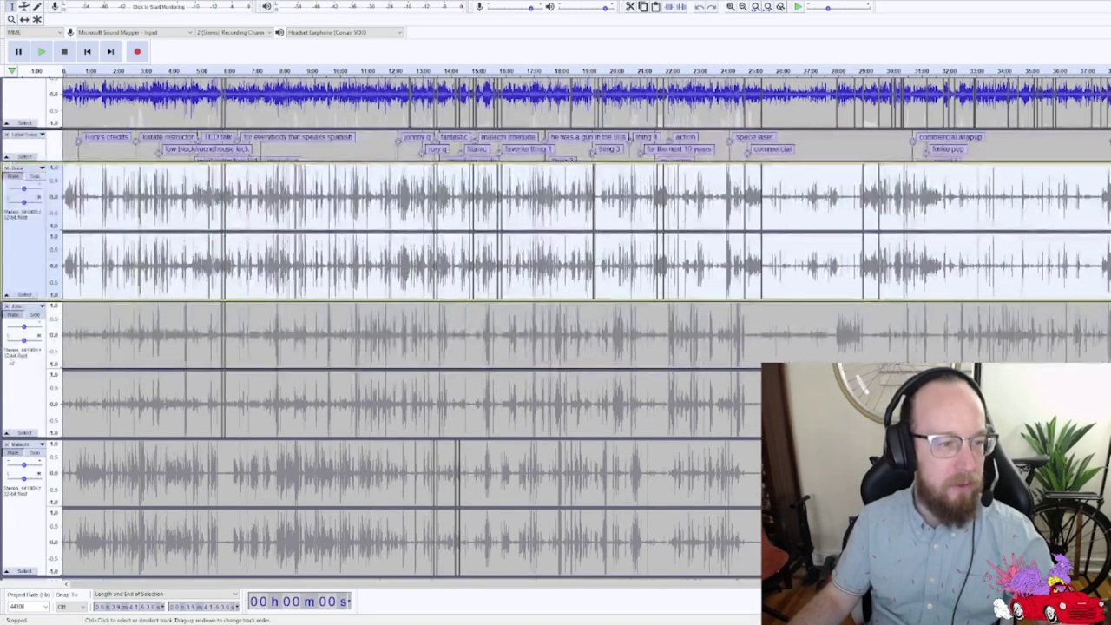
left_click(28, 376)
scroll(28, 376, "down", 3)
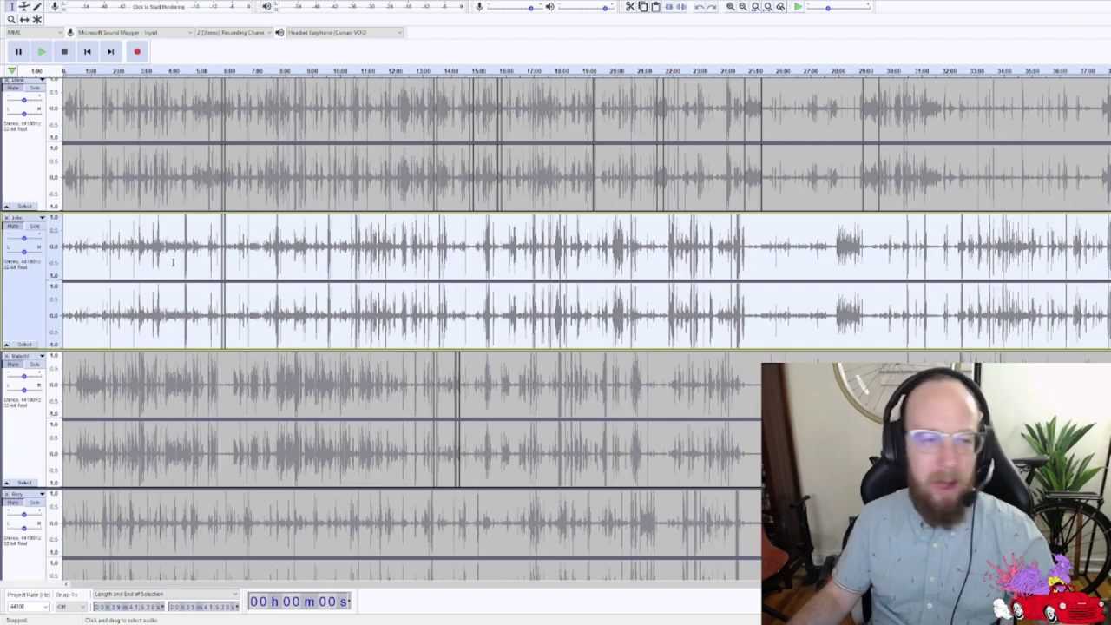
- Go through the four individual speaker tracks one at a time, selecting each in turn and ending on the fourth
scroll(39, 202, "up", 2)
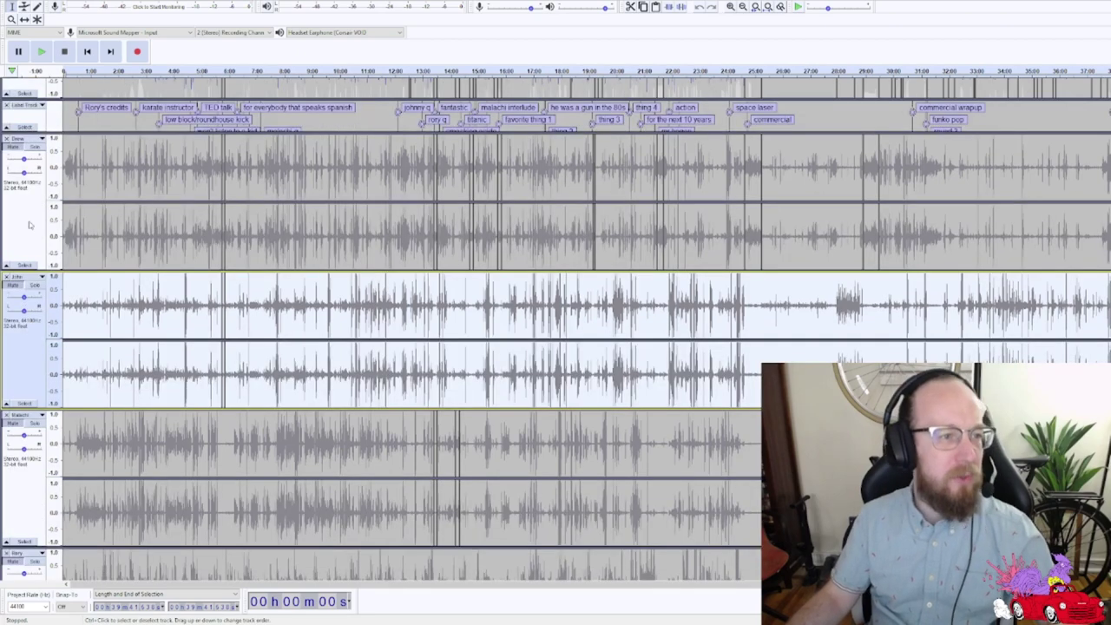
left_click(29, 222)
left_click(26, 373)
scroll(26, 373, "down", 1)
scroll(26, 374, "down", 1)
left_click(26, 373)
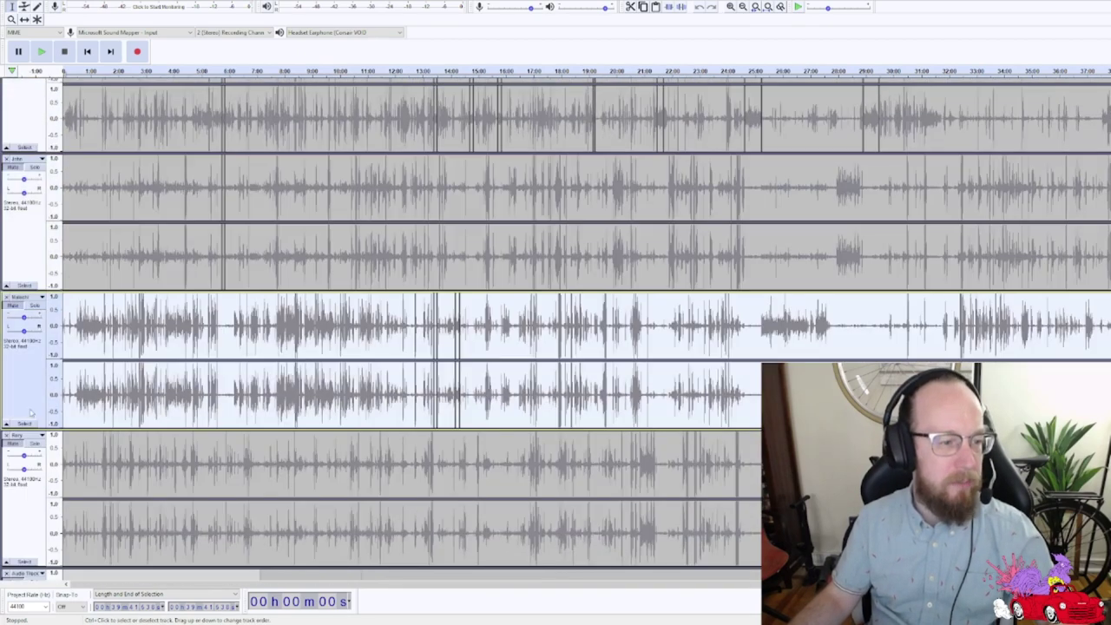
left_click(28, 505)
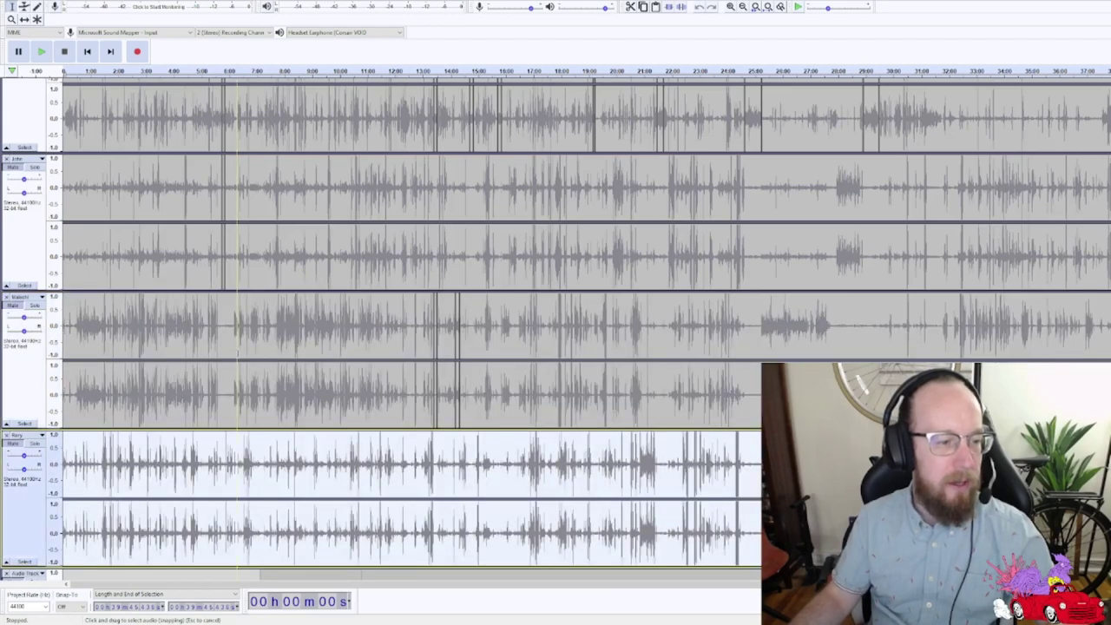
- Compare the combined mix with the individual speaker tracks, and place the cursor at 10 m 22 s in the first speaker's track
scroll(555, 329, "up", 3)
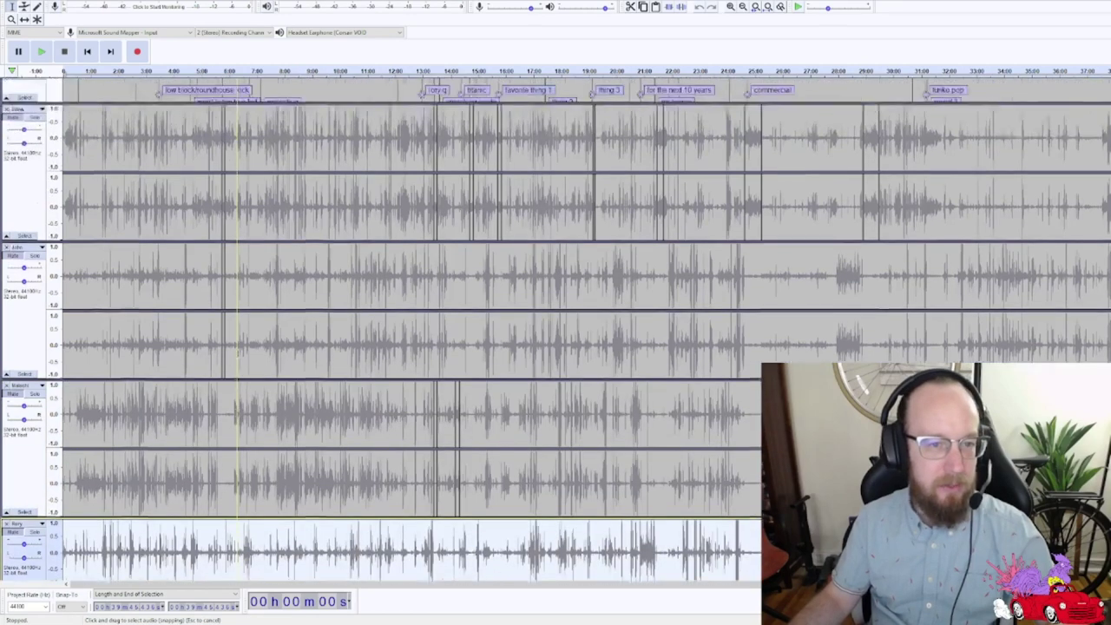
scroll(556, 330, "down", 1)
scroll(556, 330, "up", 3)
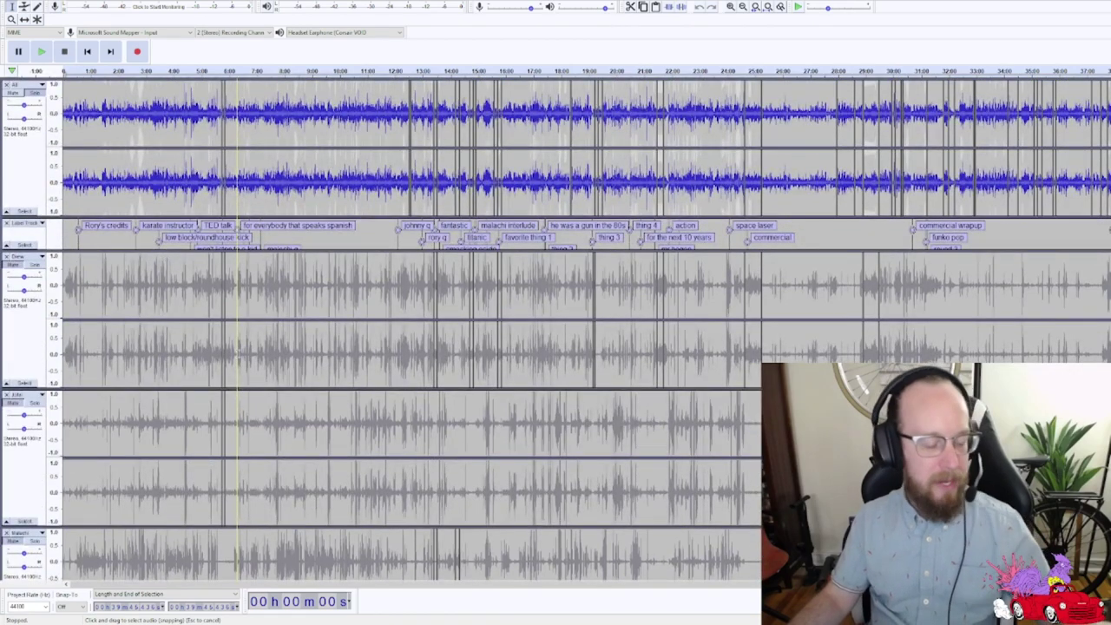
scroll(555, 329, "down", 2)
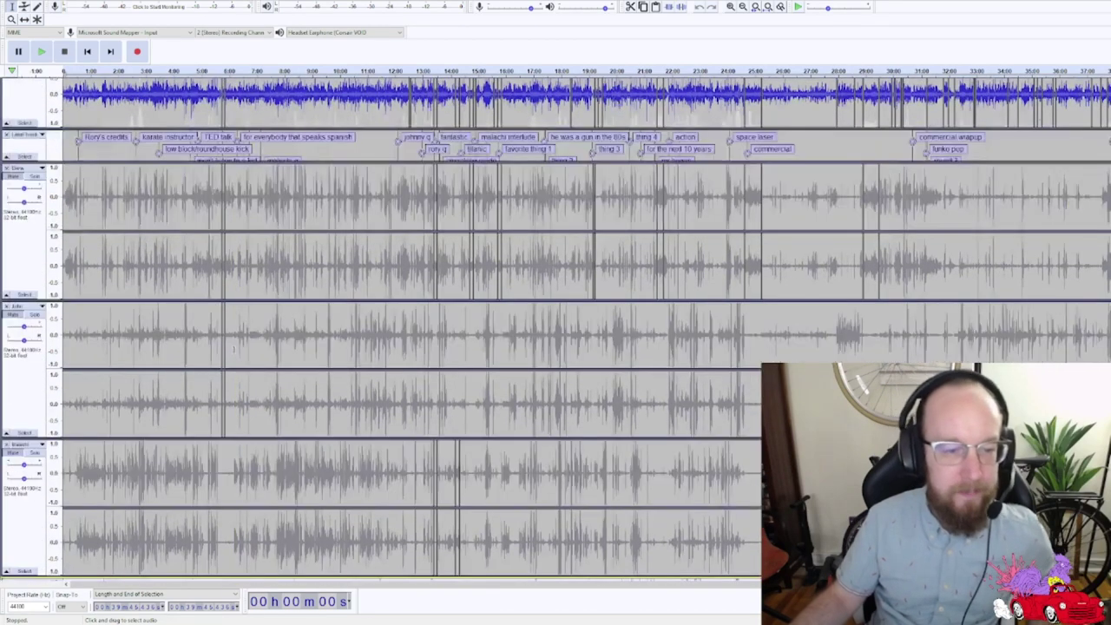
scroll(555, 329, "up", 2)
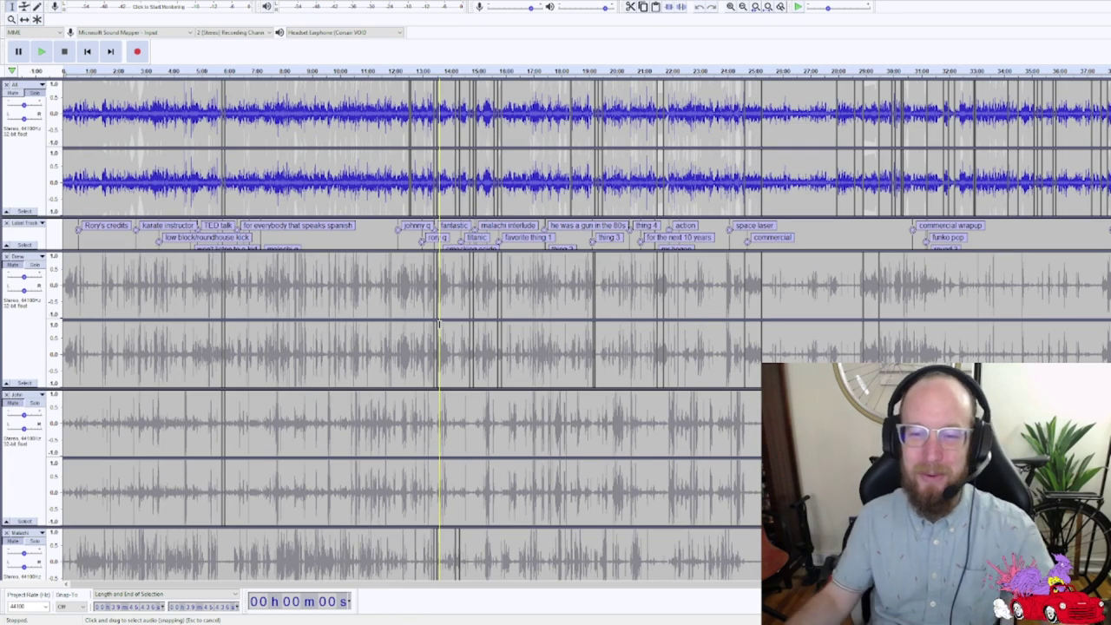
key("space")
left_click(250, 329)
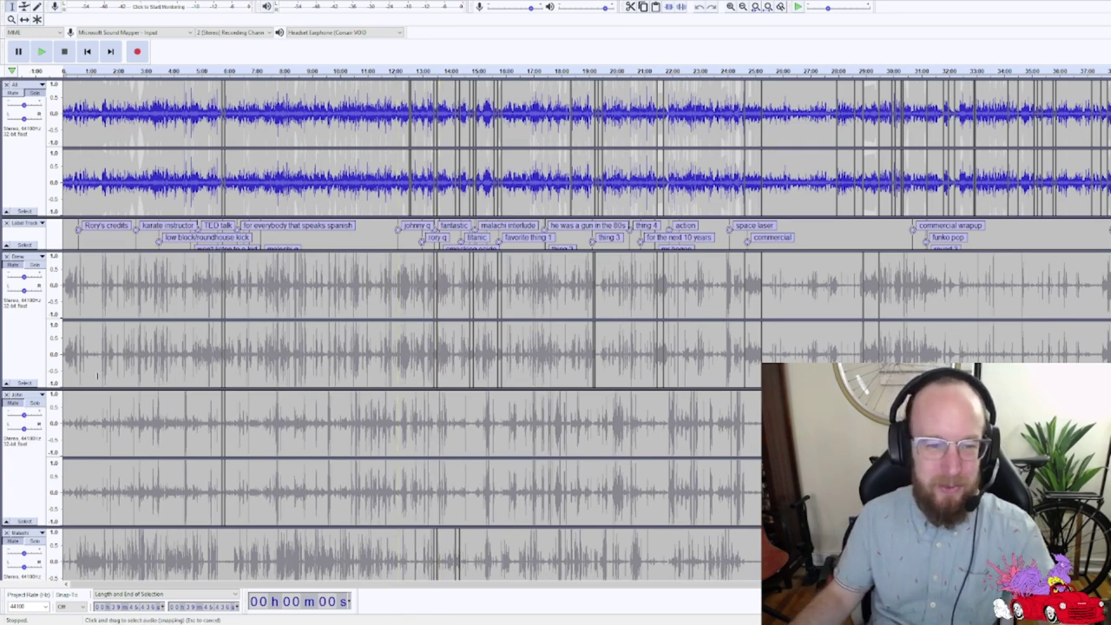
left_click(434, 306)
left_click(401, 324)
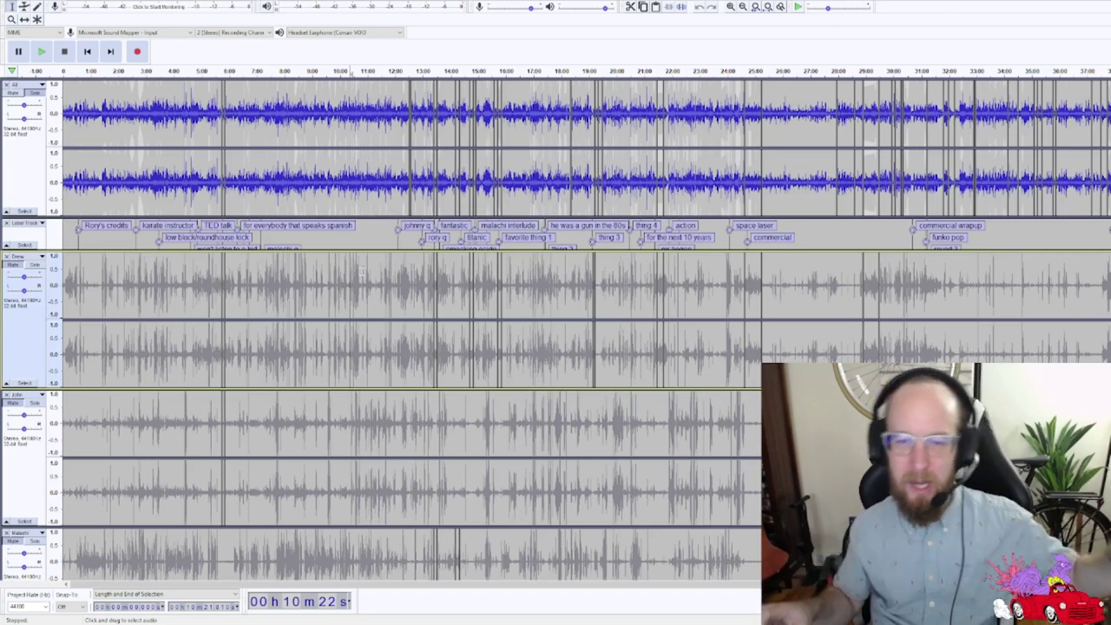
- Inspect the extra audio track below the speakers by selecting its whole clip and its short sounds near 10 m 22 s and 16 m 28 s
scroll(361, 271, "down", 3)
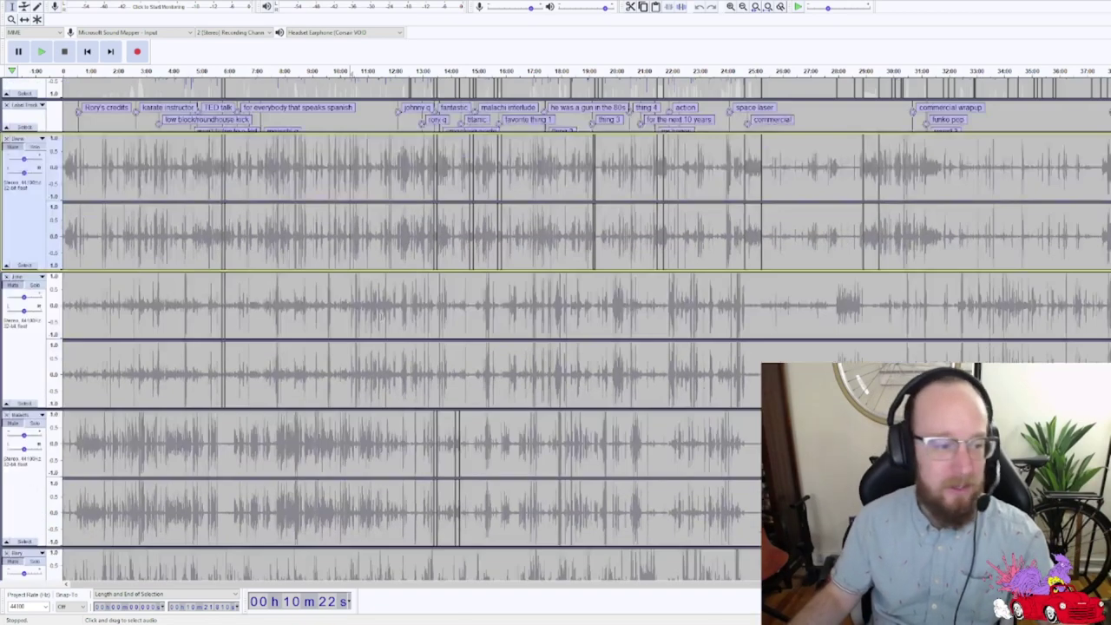
scroll(379, 309, "down", 6)
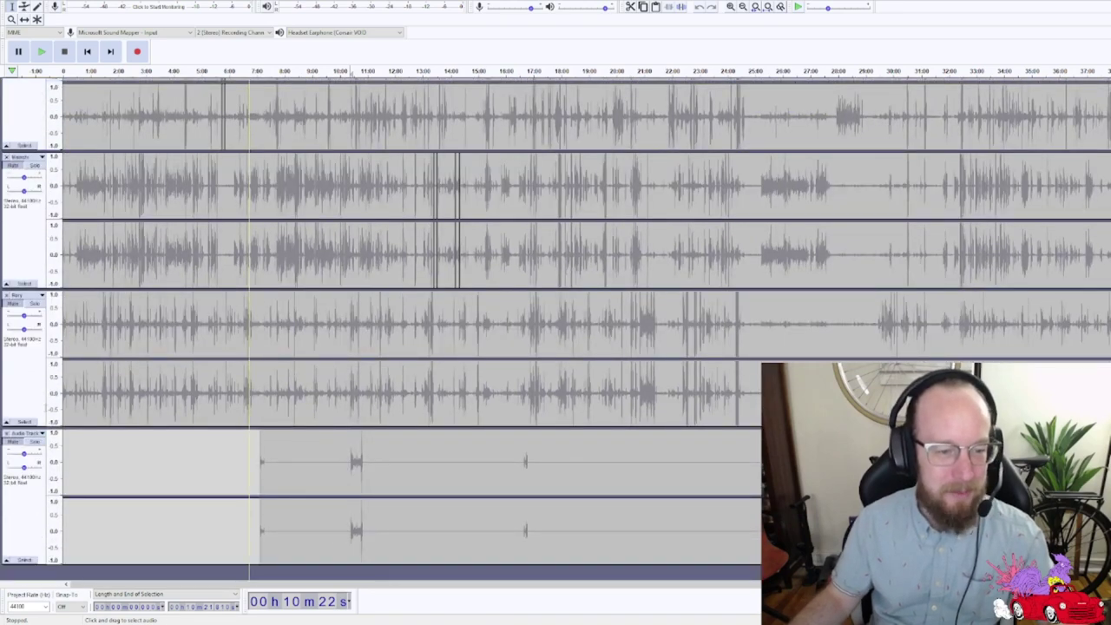
double_click(286, 429)
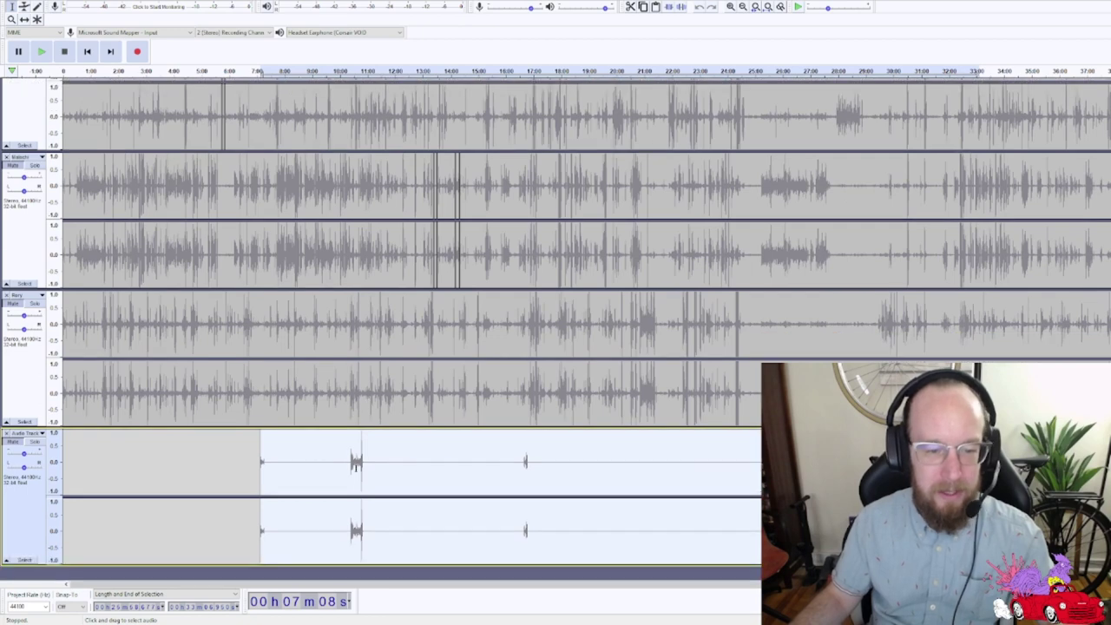
left_click_drag(350, 462, 369, 463)
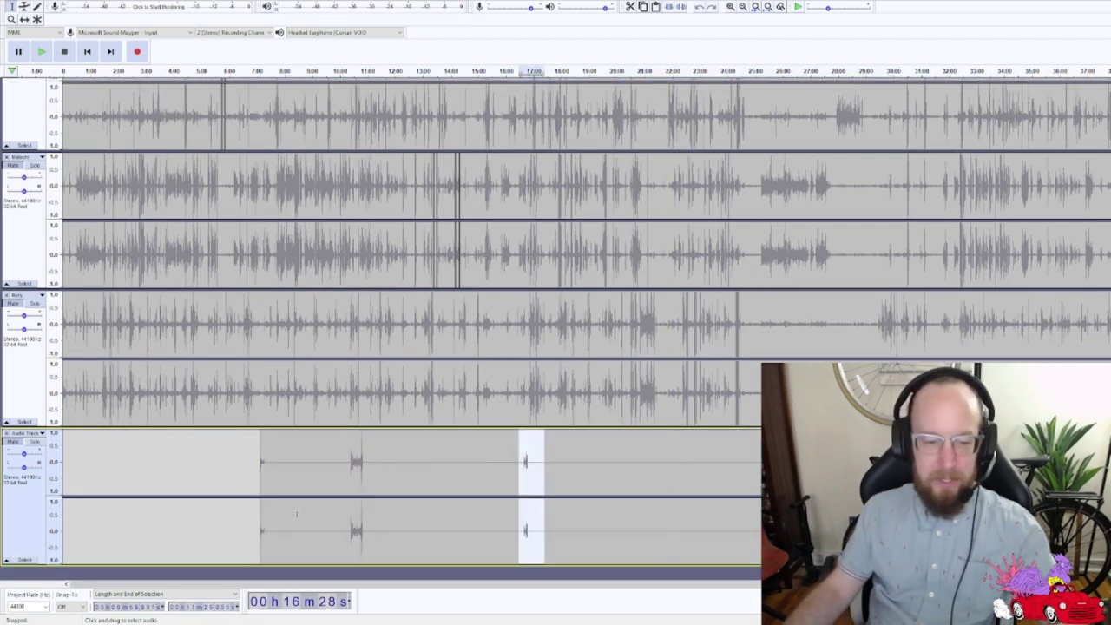
left_click(486, 472)
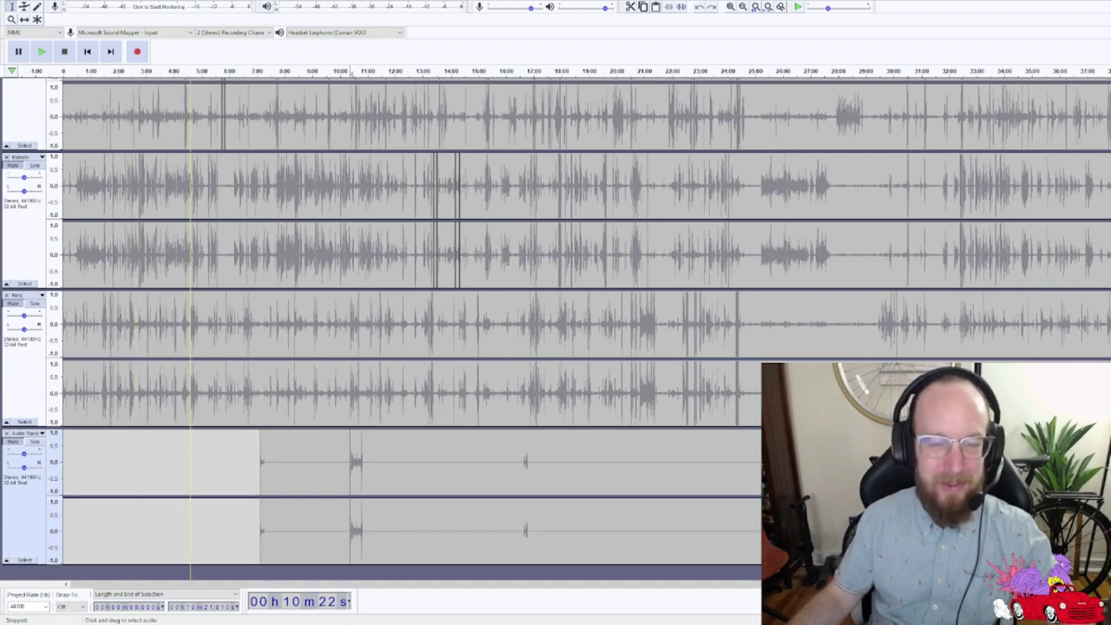
scroll(191, 260, "up", 4)
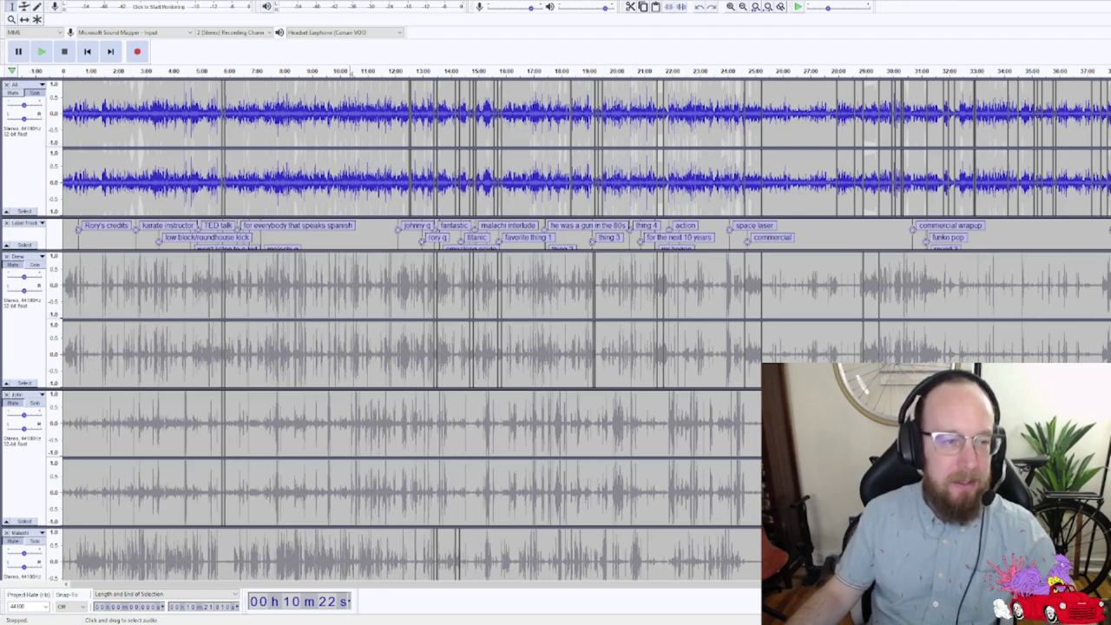
scroll(555, 330, "down", 5)
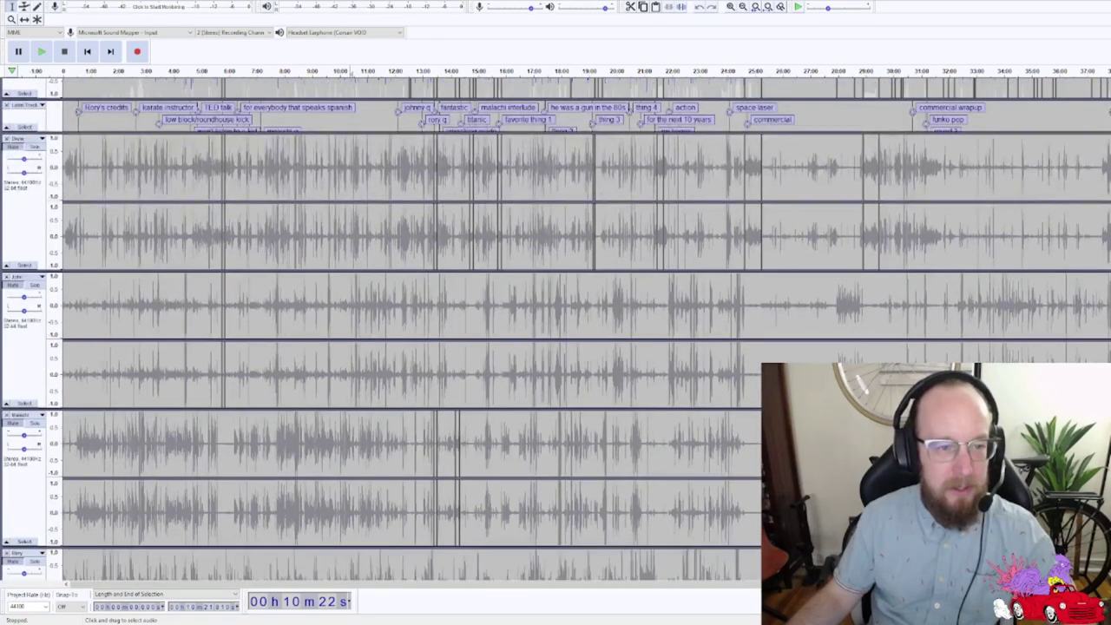
scroll(408, 321, "down", 3)
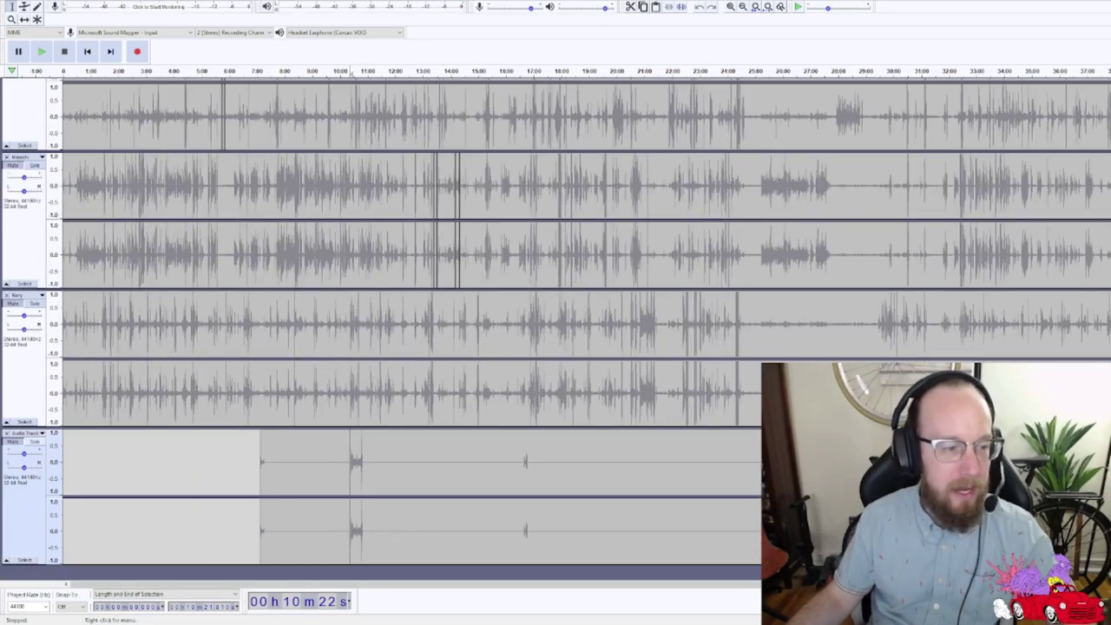
scroll(35, 441, "up", 8)
- Place the cursor at 2 m 28 s in the combined mix track and examine its volume shaping up to the splits near 5 m 45 s
left_click(26, 174)
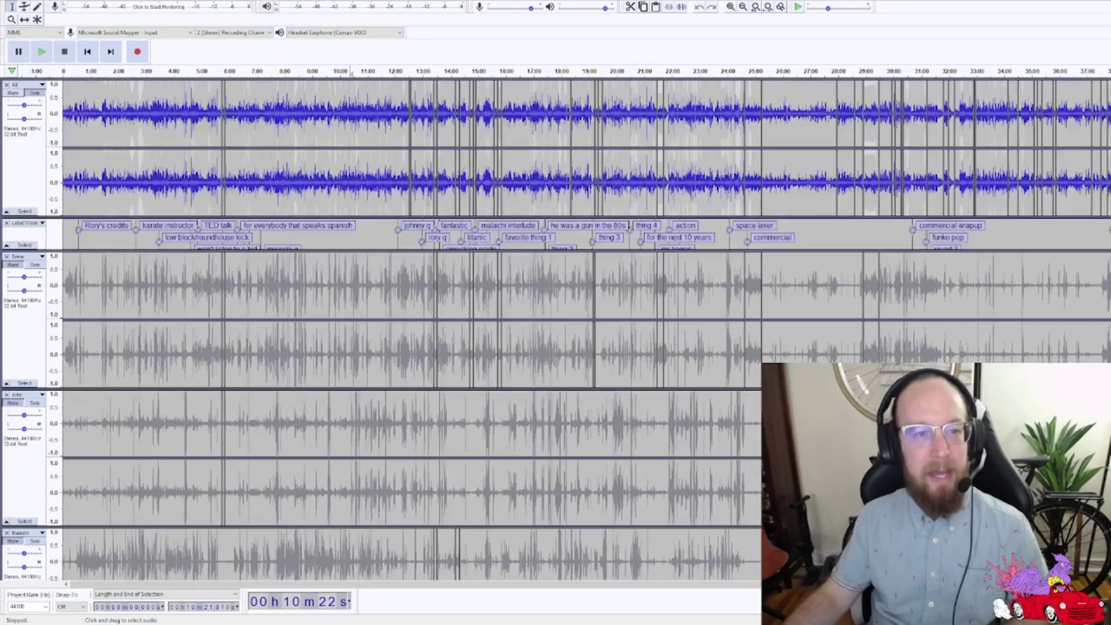
left_click(131, 129)
key("ctrl+1")
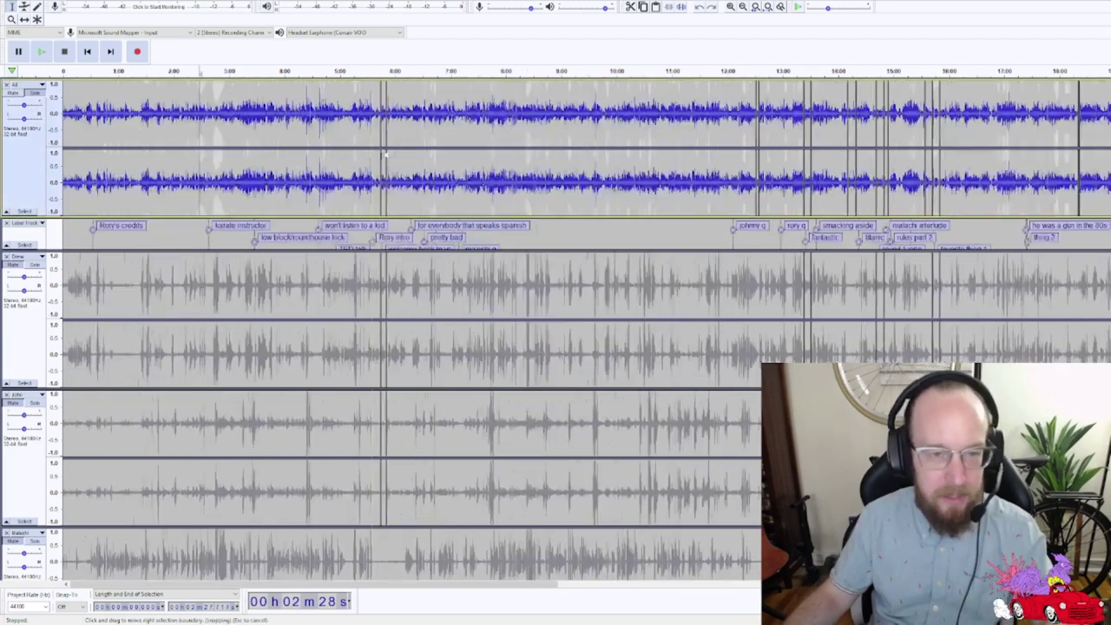
key("ctrl+1")
key("ctrl+1")
scroll(622, 148, "right", 3)
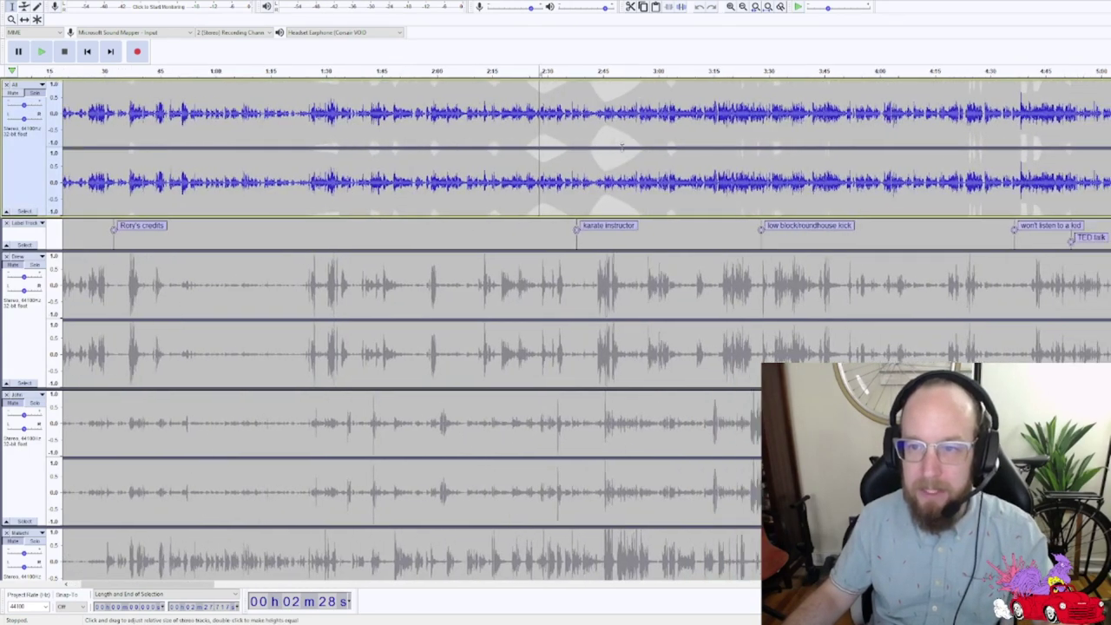
scroll(621, 148, "right", 8)
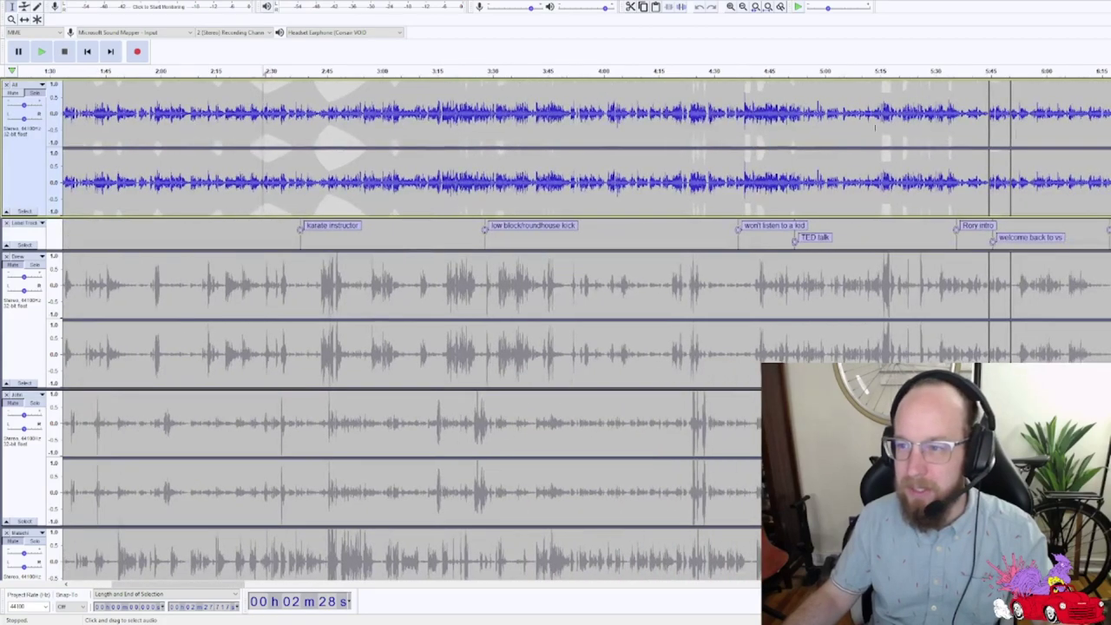
- Select the combined mix from 5 m 41 s to 5 m 52 s, clear that selection, and place the cursor at 2 m 52 s
left_click_drag(975, 119, 1013, 123)
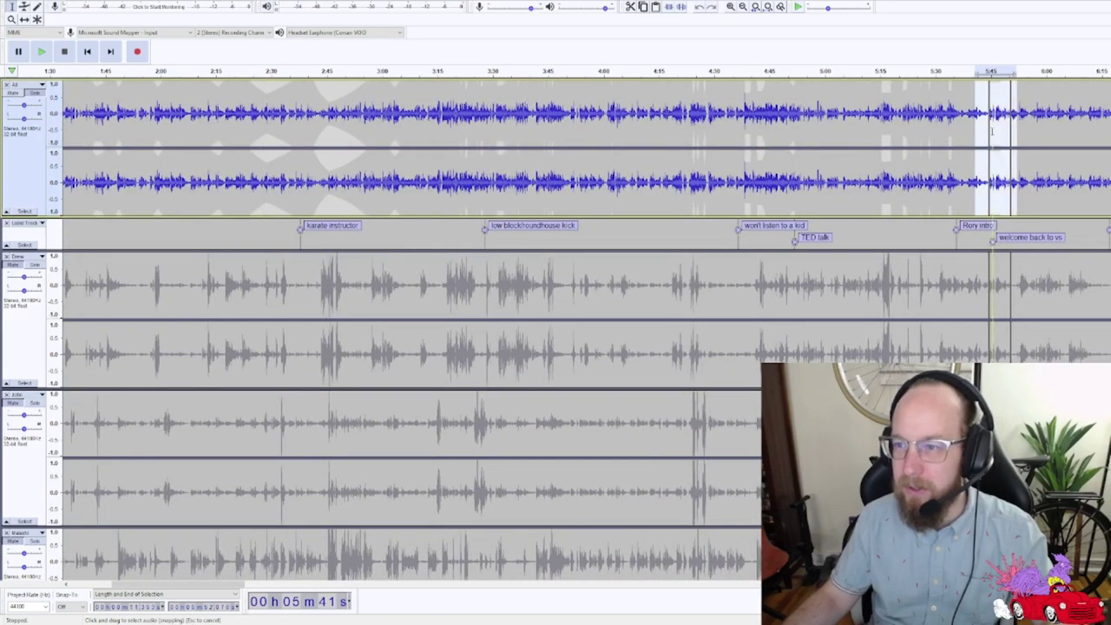
key("Escape")
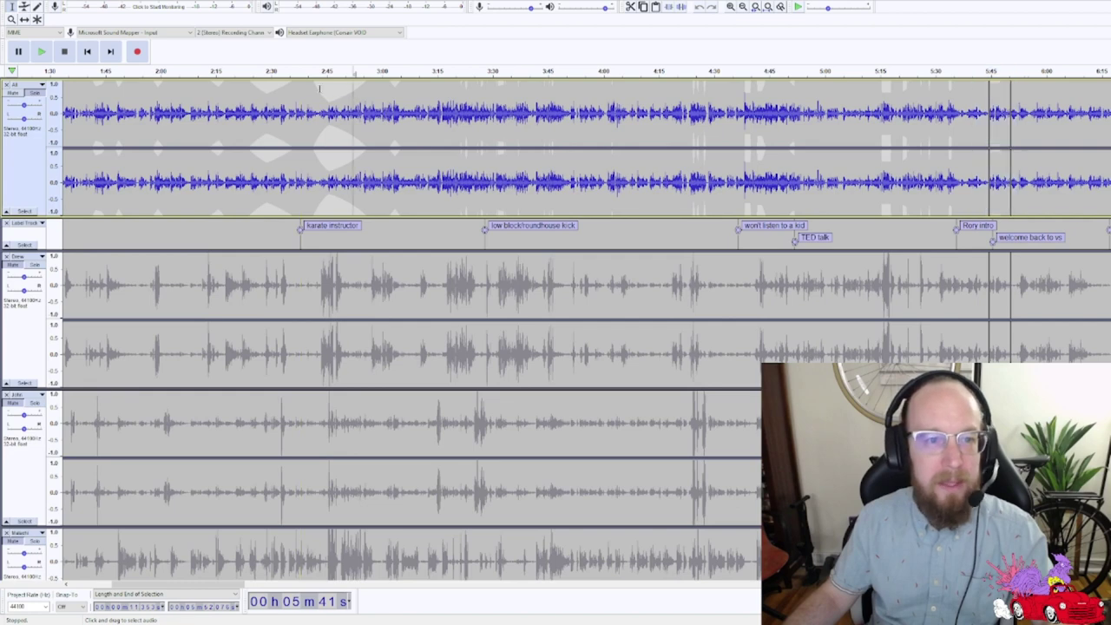
left_click(352, 87)
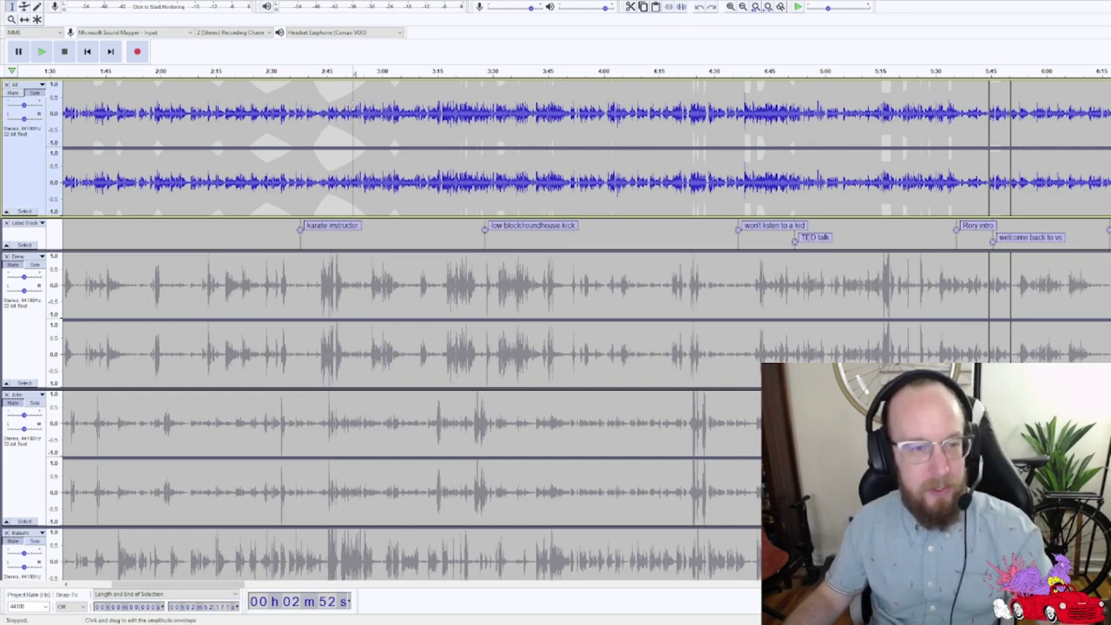
- Check the volume envelope on the combined mix, return to the Selection tool, and compare the mix with the speaker tracks and extra audio track
key("F2")
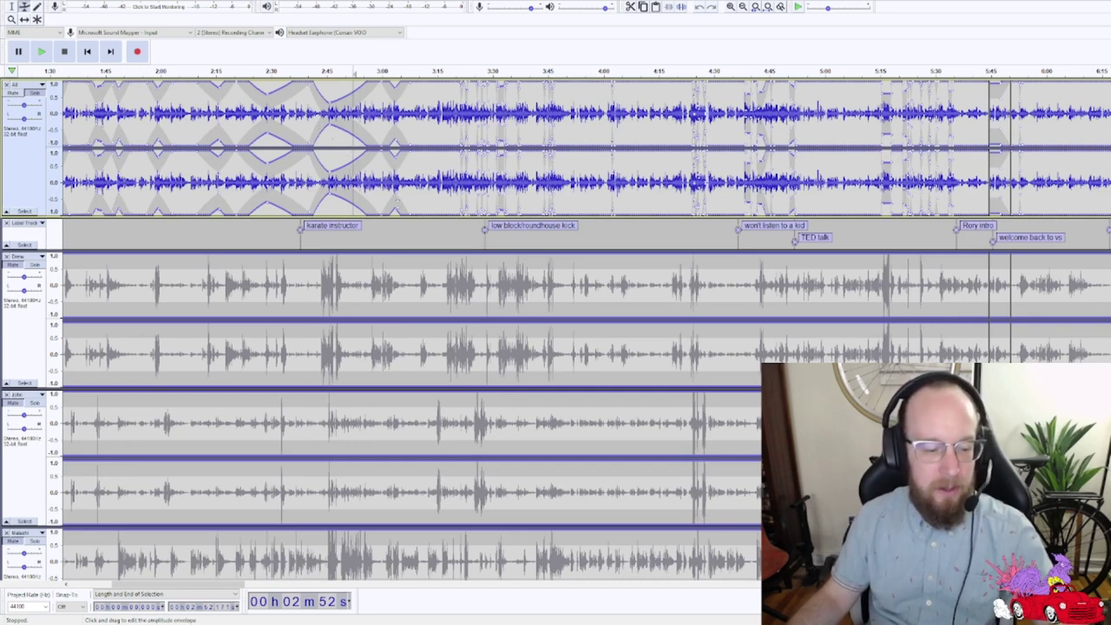
key("F1")
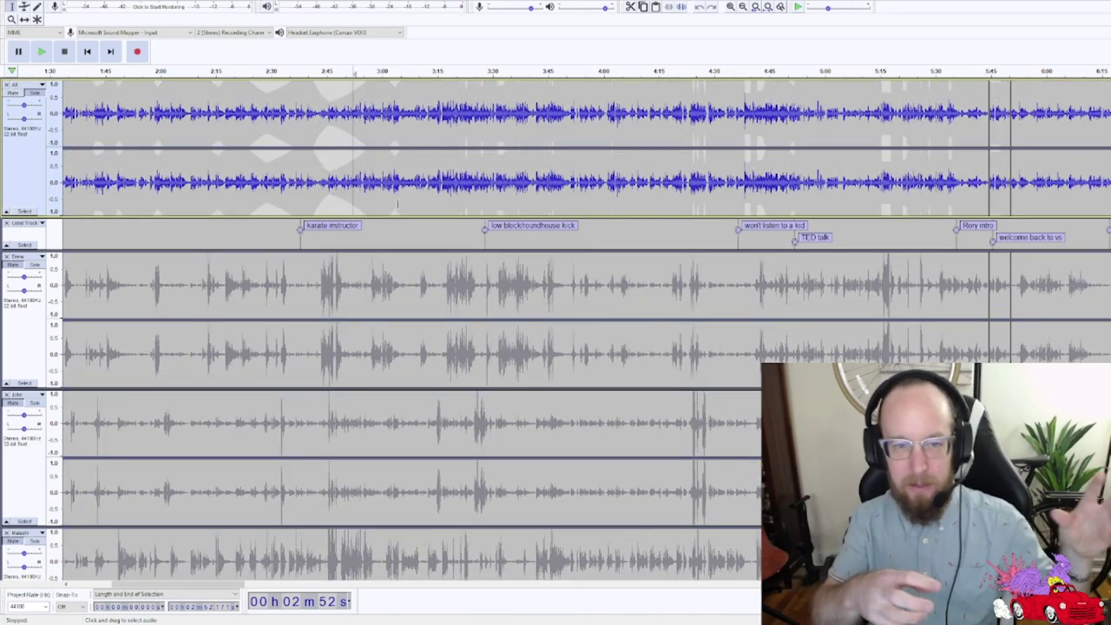
scroll(398, 204, "down", 6)
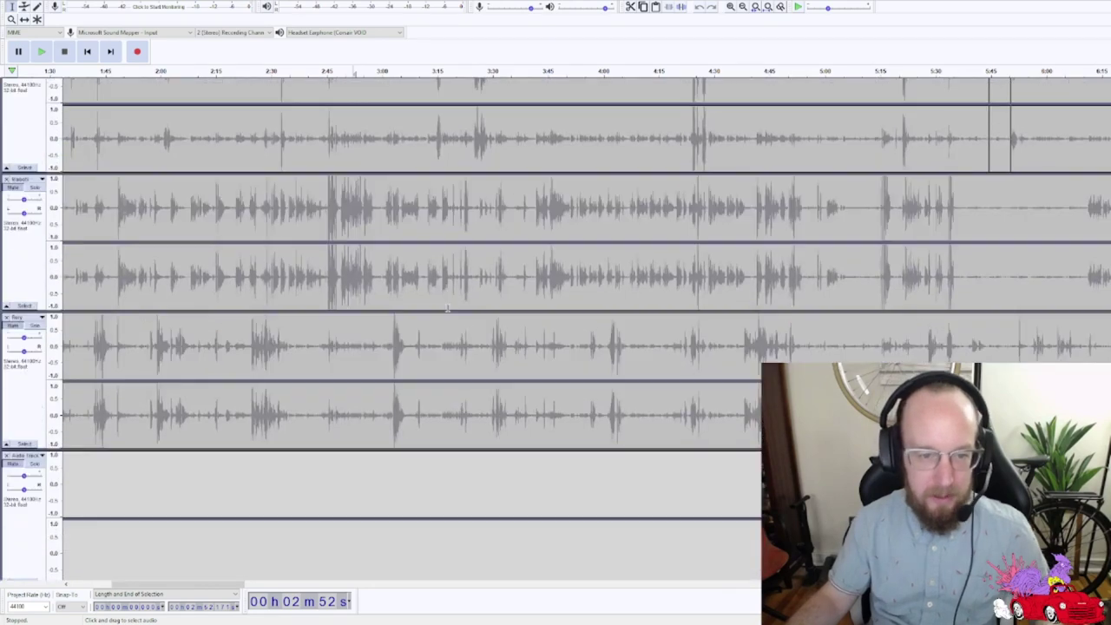
scroll(448, 307, "up", 3)
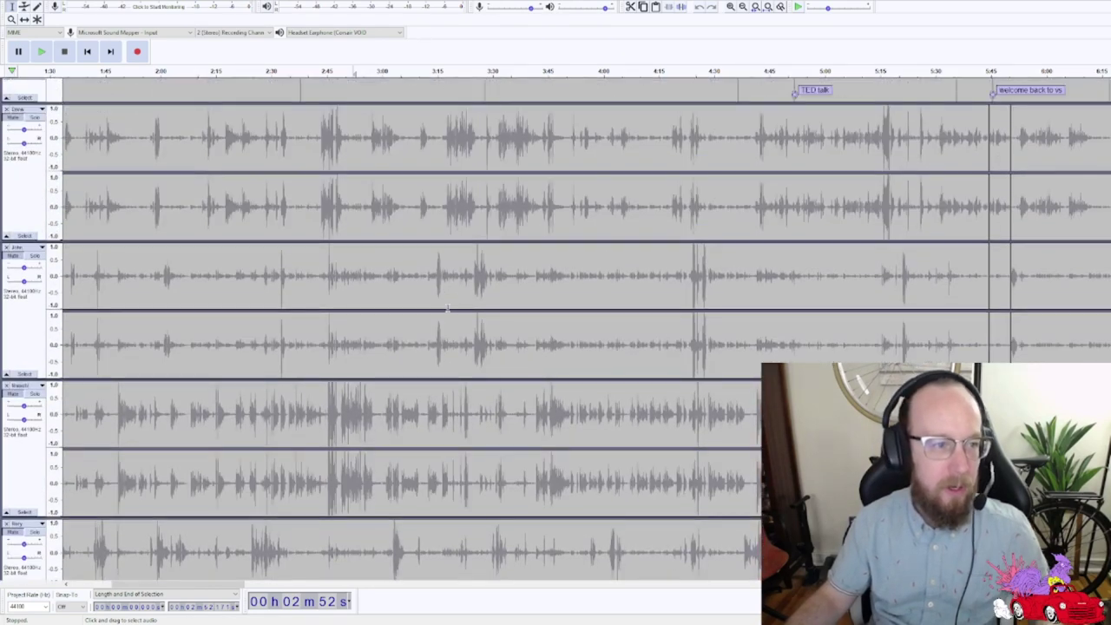
scroll(448, 307, "down", 4)
scroll(448, 305, "up", 7)
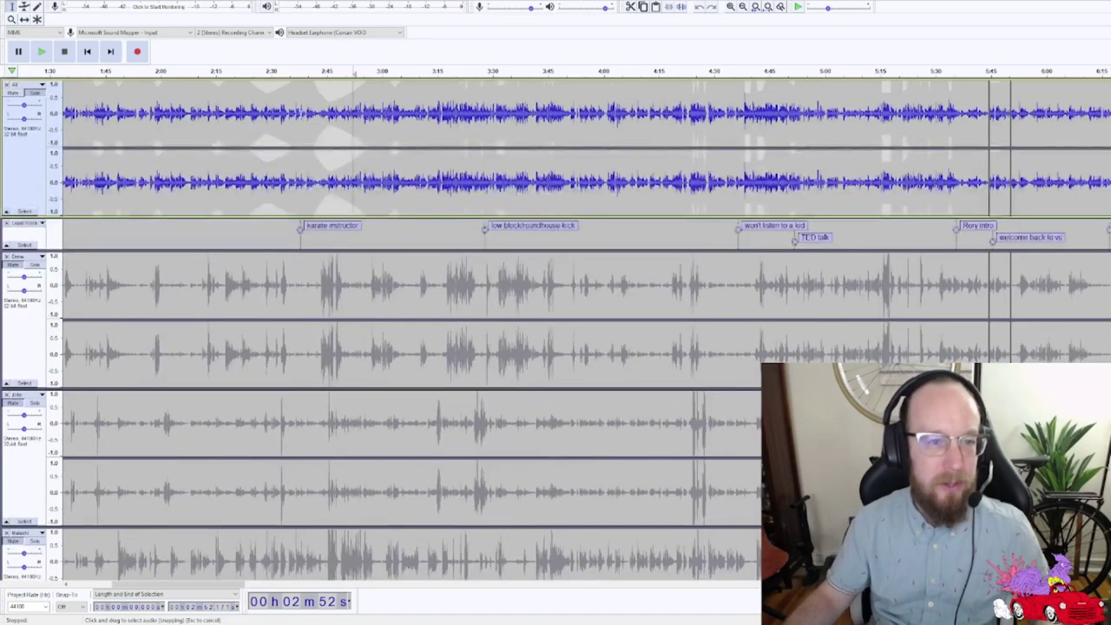
scroll(588, 218, "down", 10)
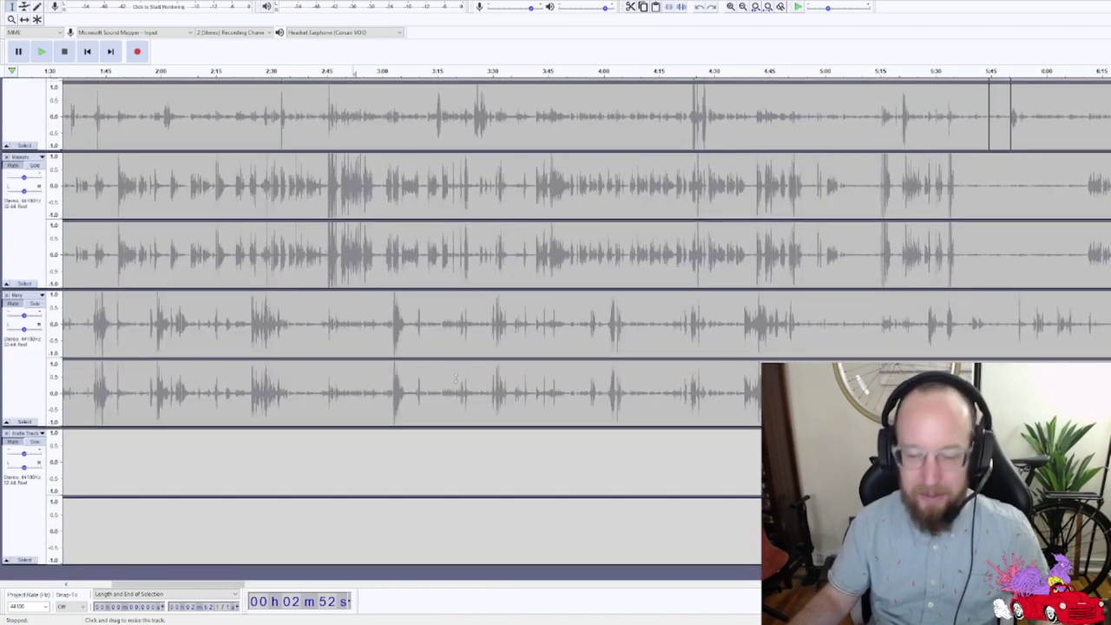
scroll(461, 485, "up", 10)
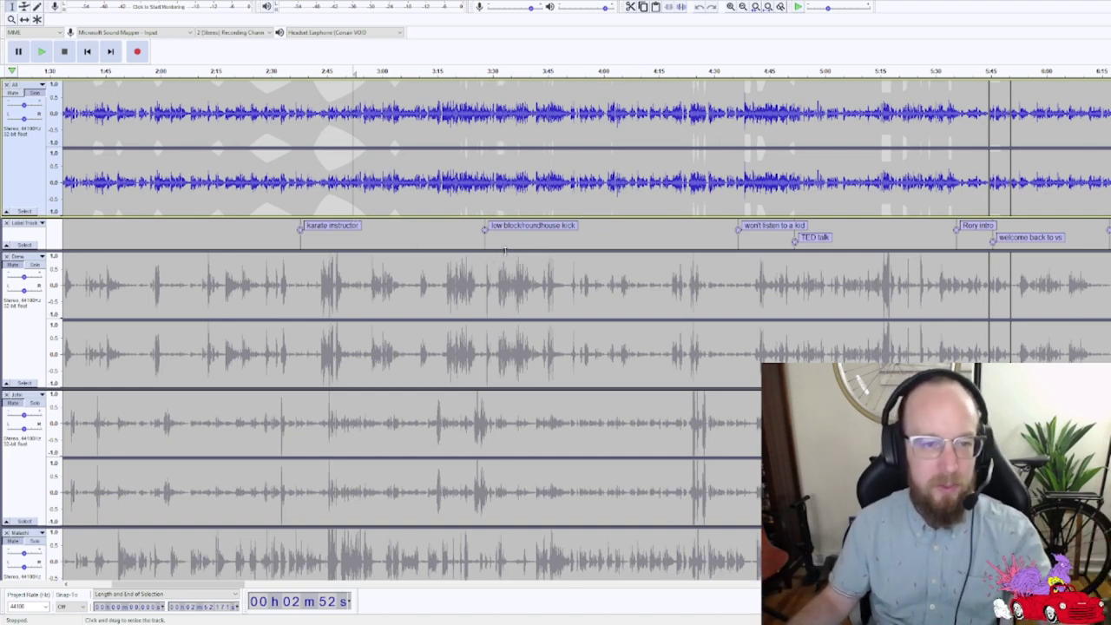
scroll(504, 256, "down", 2)
scroll(504, 256, "down", 6)
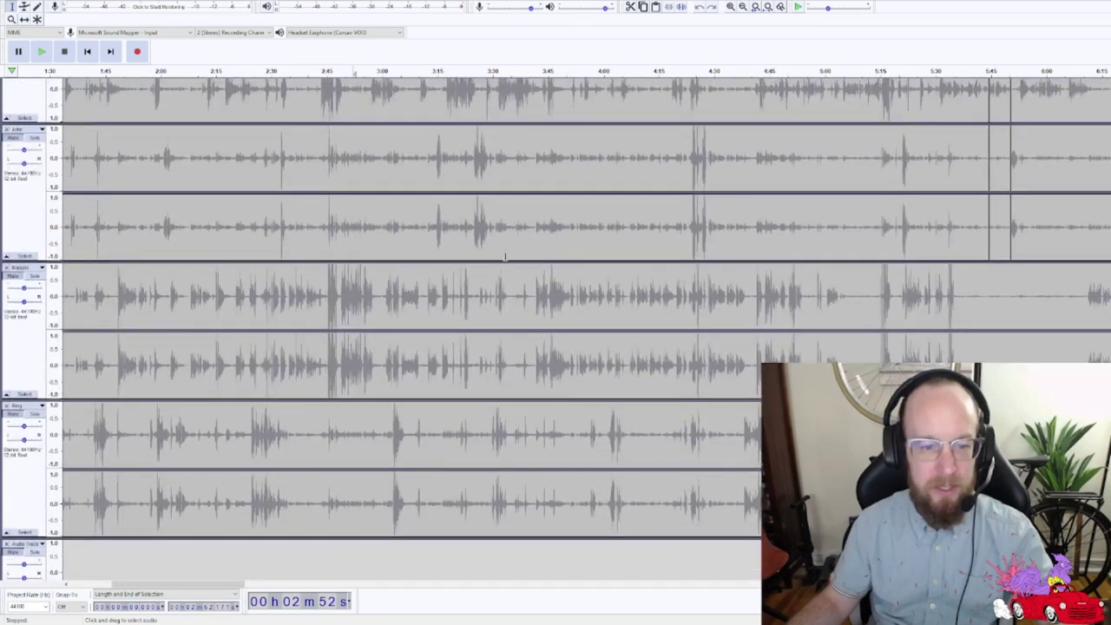
scroll(507, 265, "down", 1)
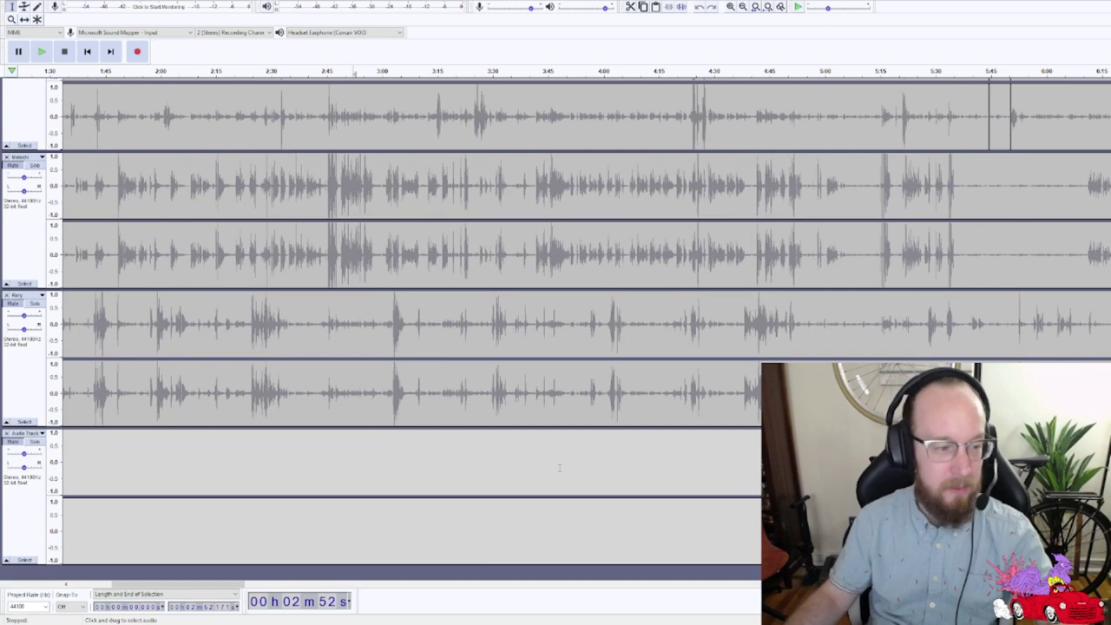
- Fit the whole project in view, inspect the extra audio track's sounds near 7 m 08 s and 16 m 10 s, and place the cursor at 22 m 33 s
scroll(559, 468, "left", 3)
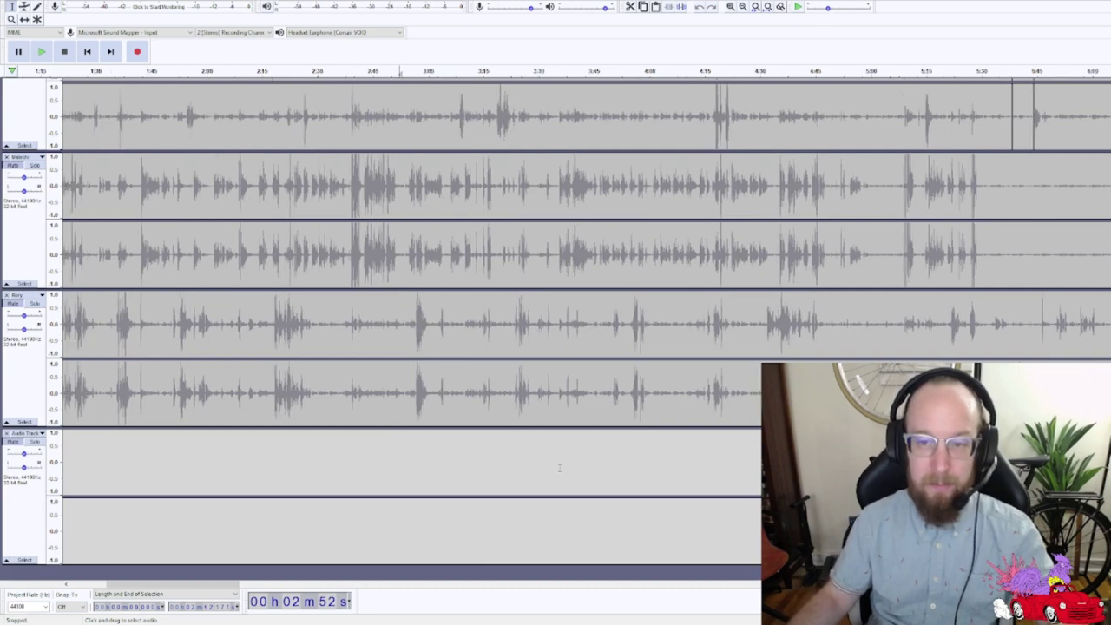
scroll(559, 468, "left", 5)
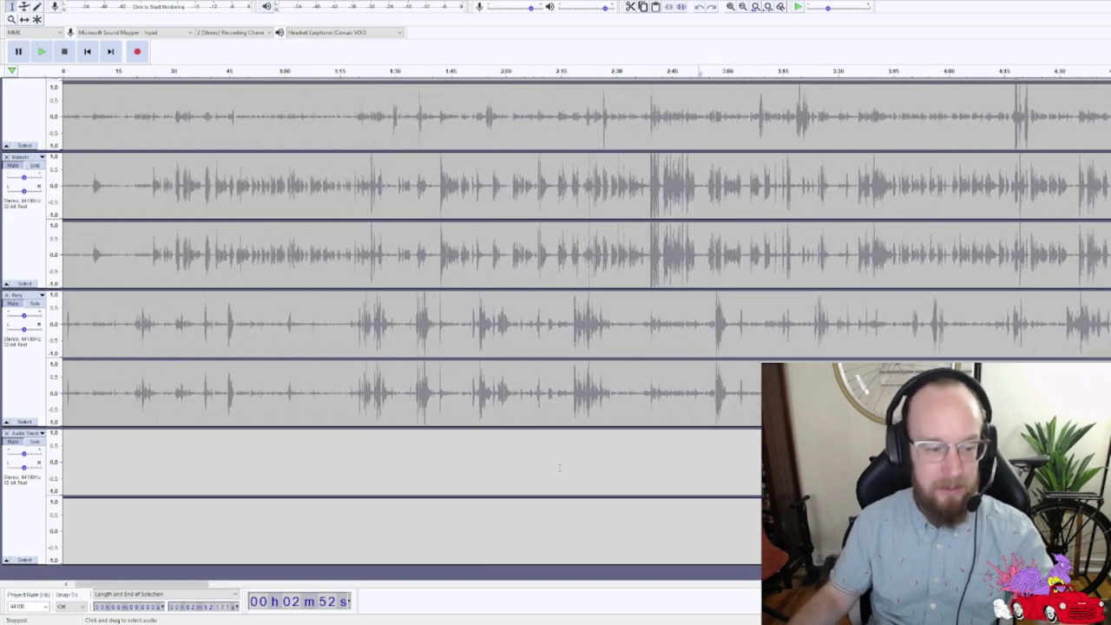
left_click(768, 7)
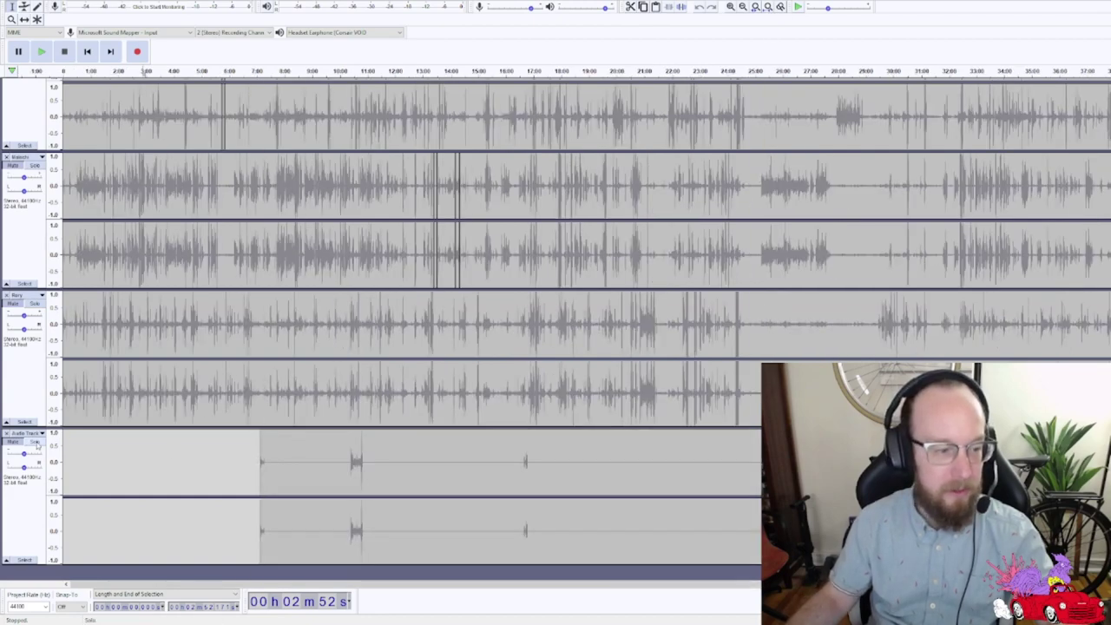
scroll(367, 482, "up", 1)
scroll(367, 482, "up", 5)
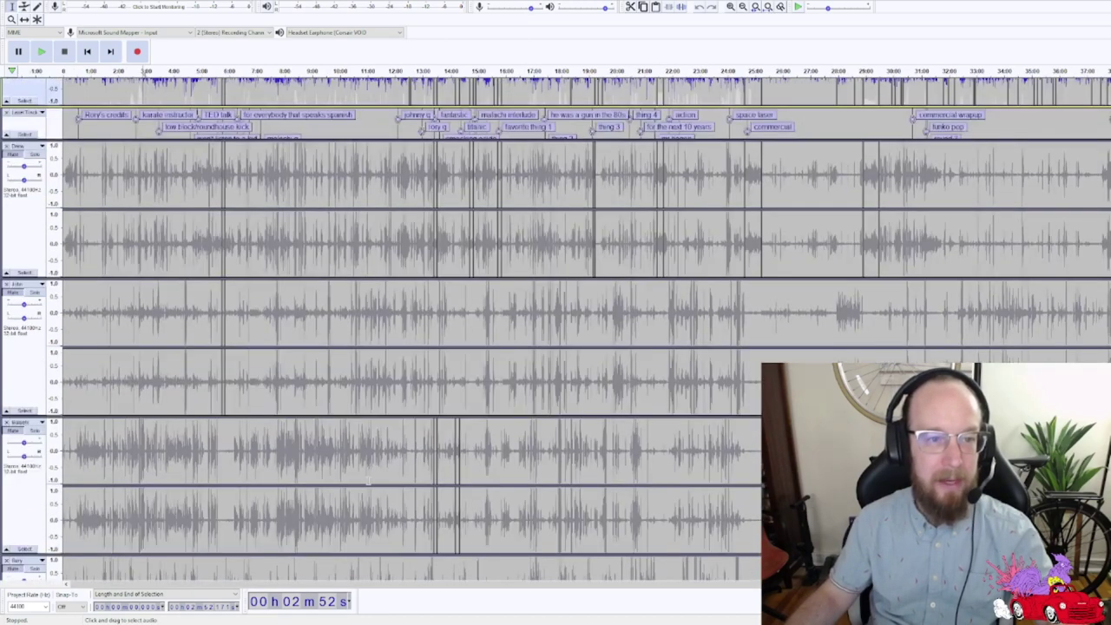
scroll(367, 481, "down", 1)
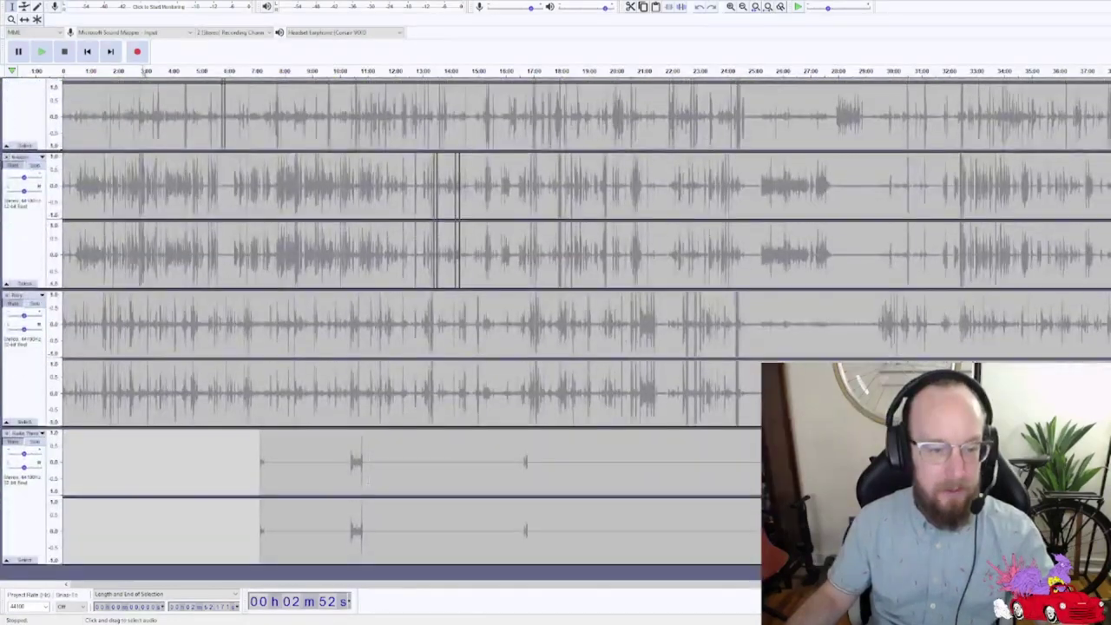
left_click(263, 468)
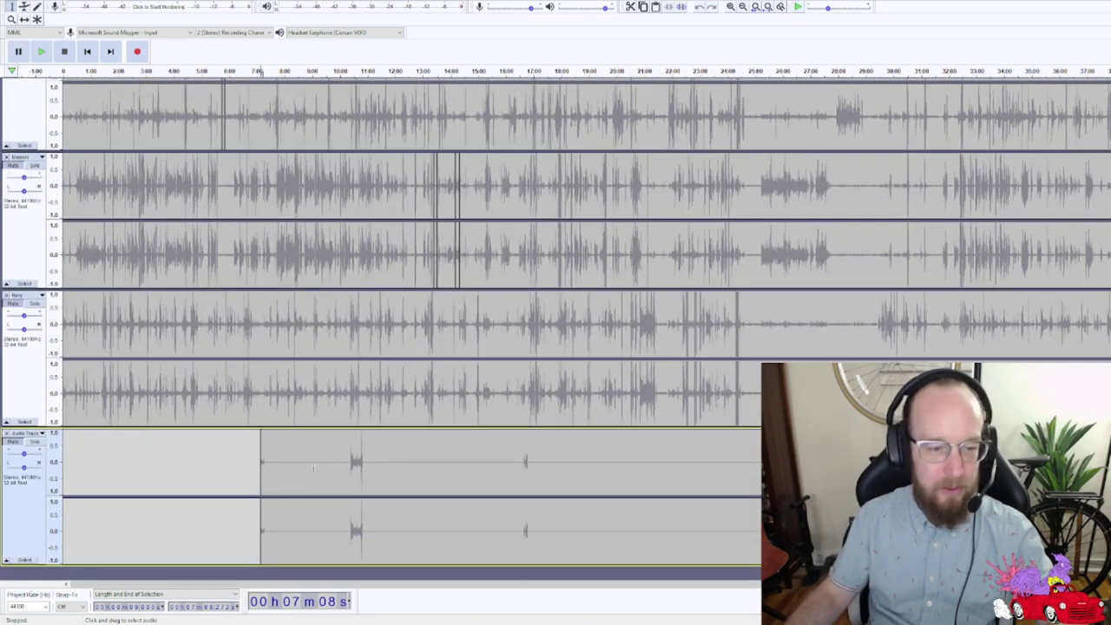
left_click_drag(347, 462, 377, 462)
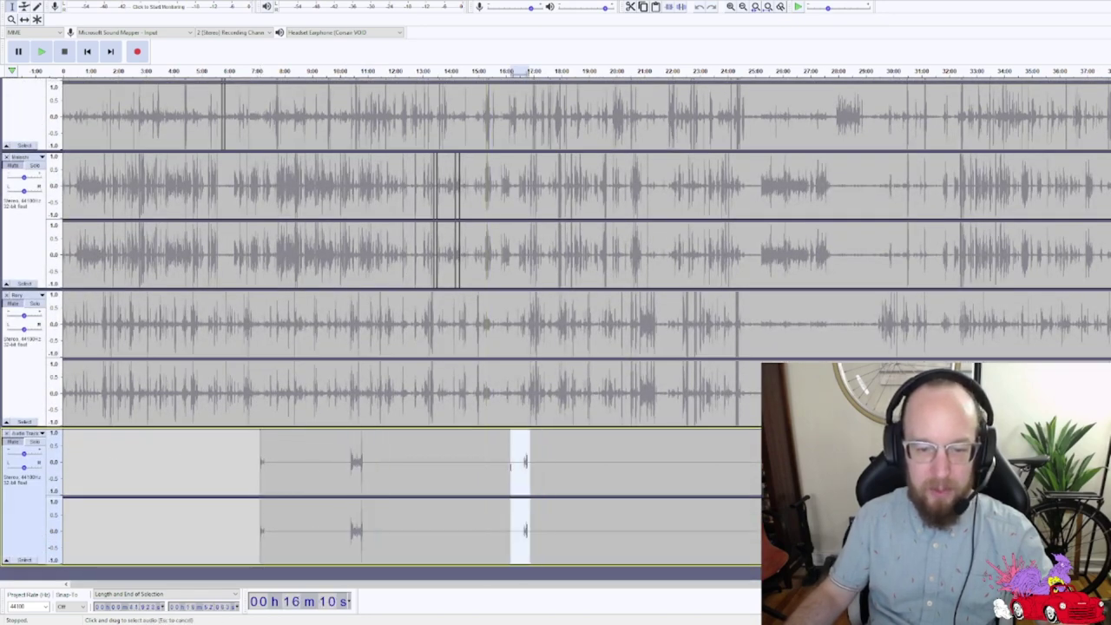
left_click_drag(511, 469, 528, 472)
left_click(964, 469)
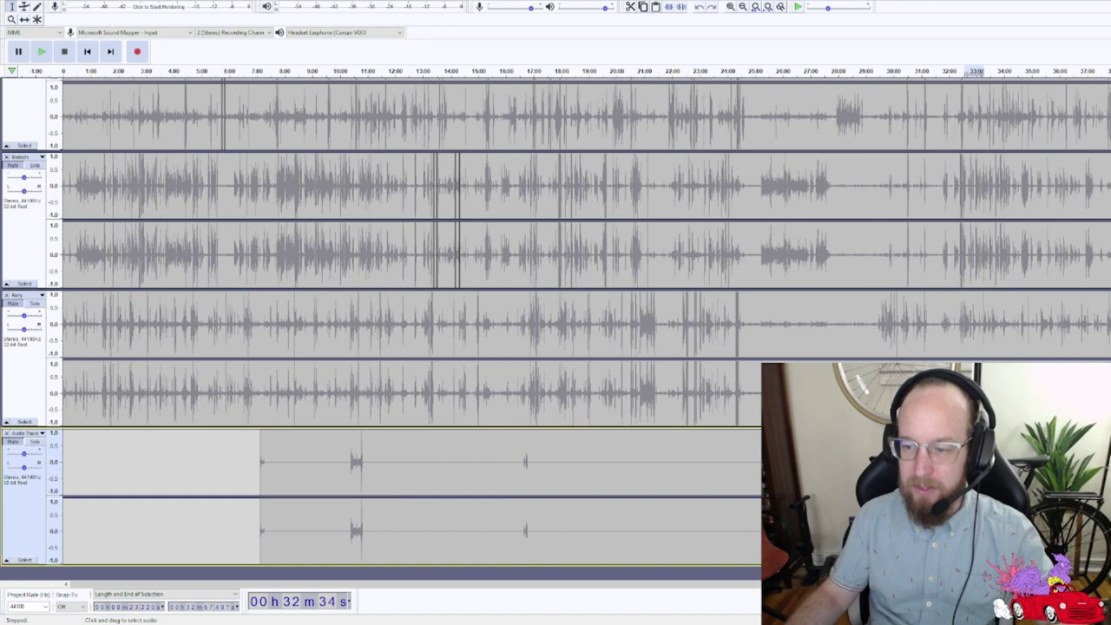
left_click(687, 468)
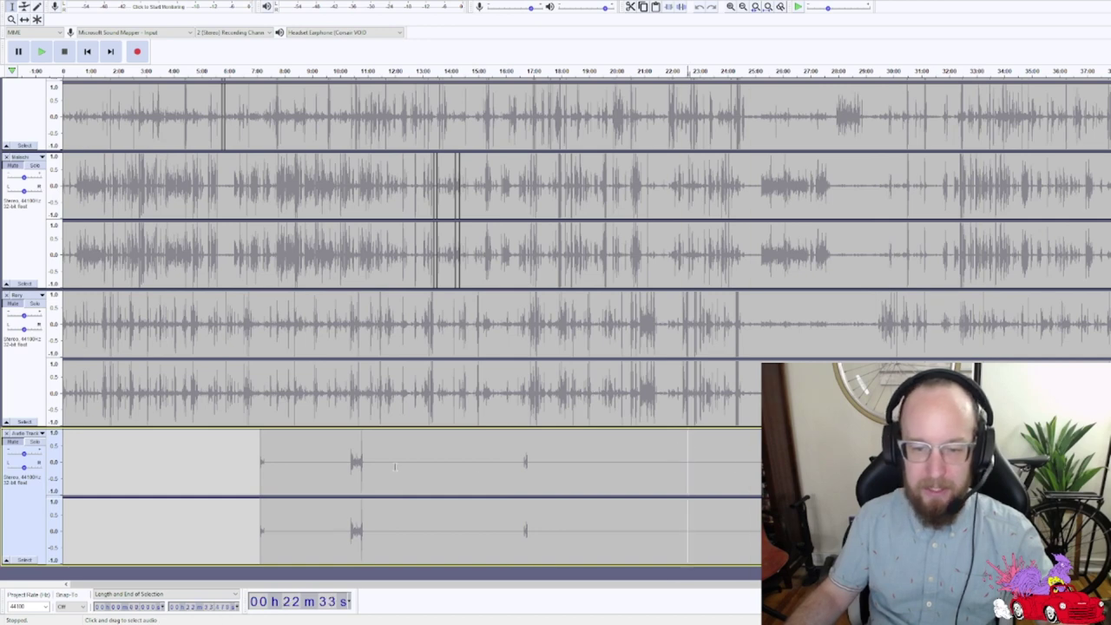
- Alternate the solo between the extra audio track and the combined mix, ending with the extra track soloed and the cursor at 7 m 03 s
left_click(37, 443)
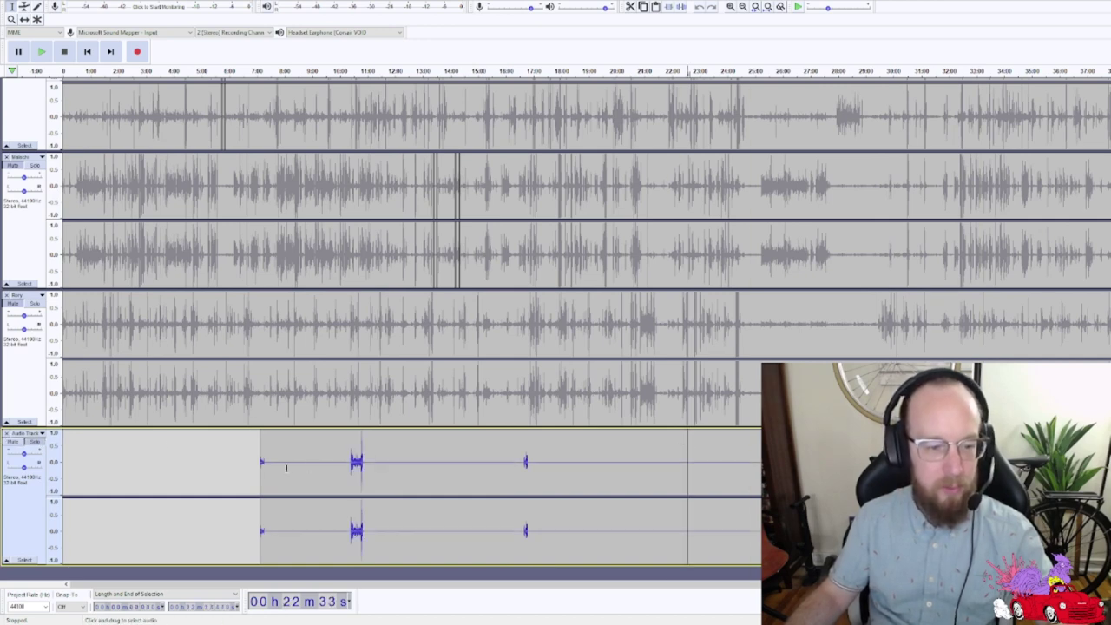
left_click(261, 469)
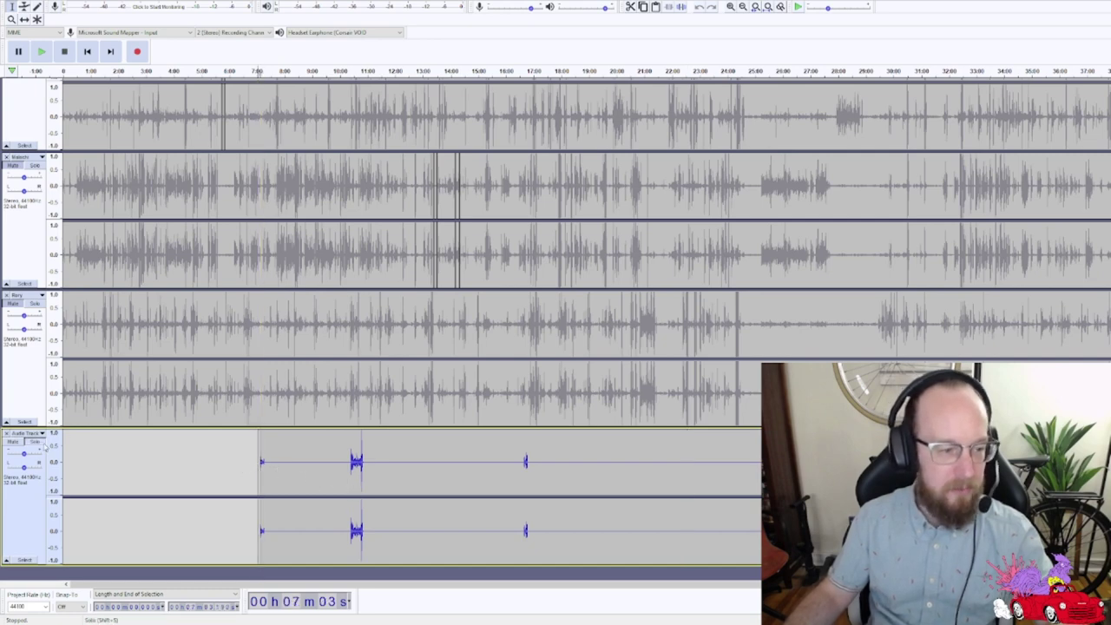
scroll(66, 440, "up", 10)
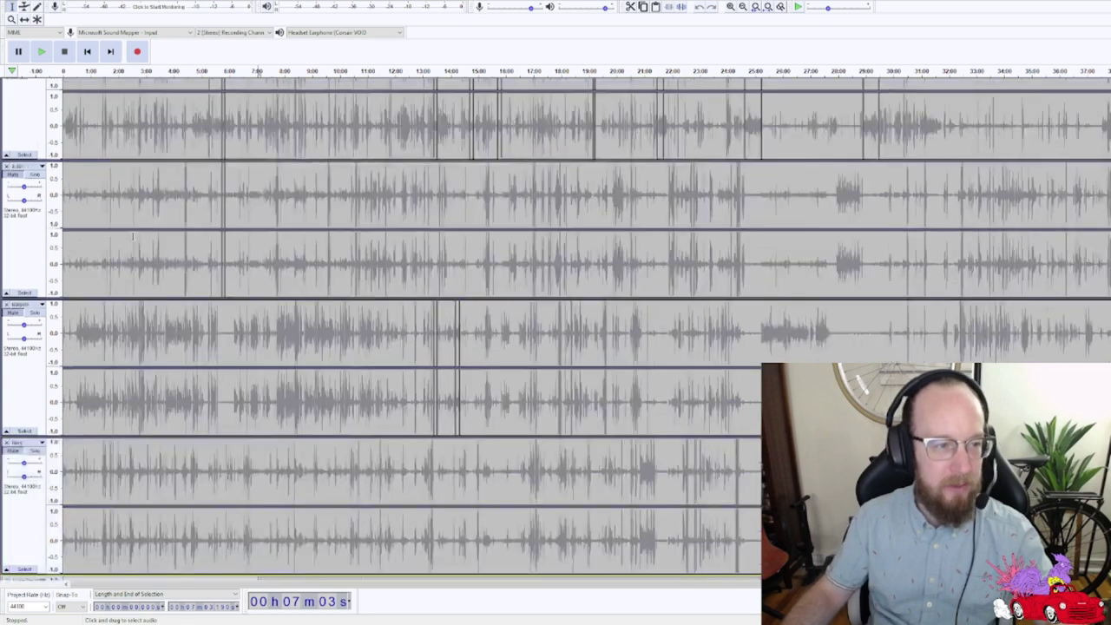
scroll(148, 95, "up", 1)
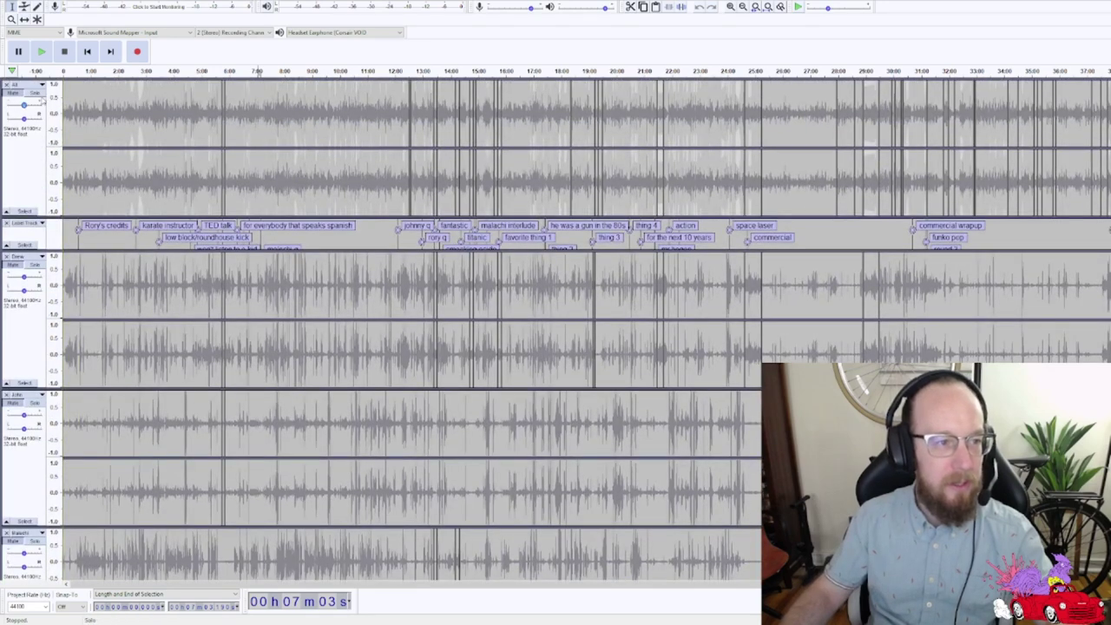
left_click(148, 95)
scroll(94, 409, "down", 10)
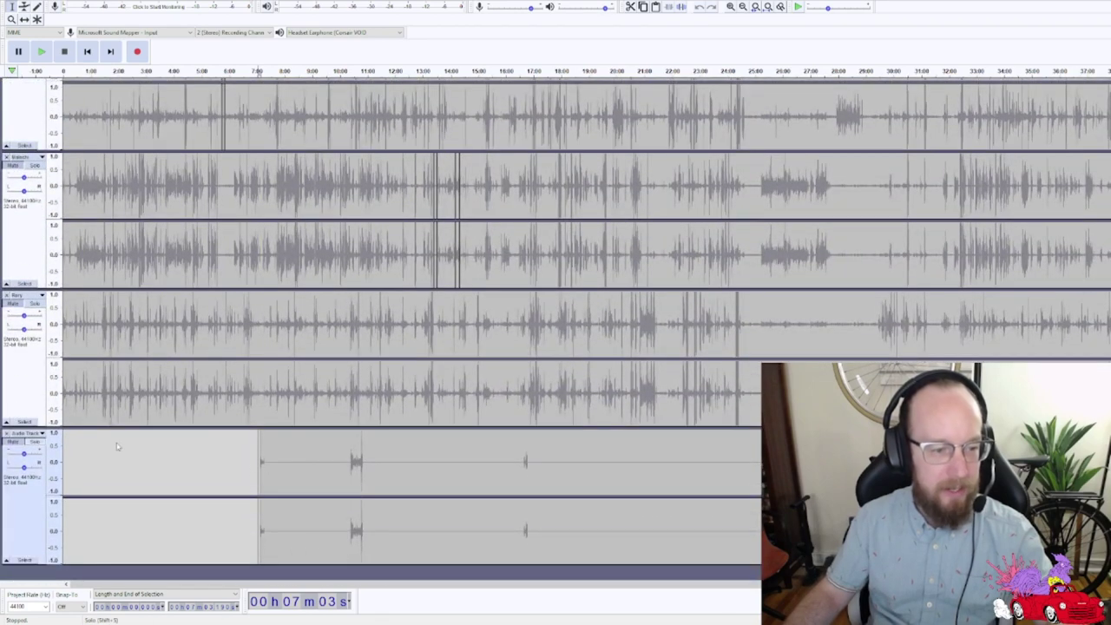
left_click(117, 446)
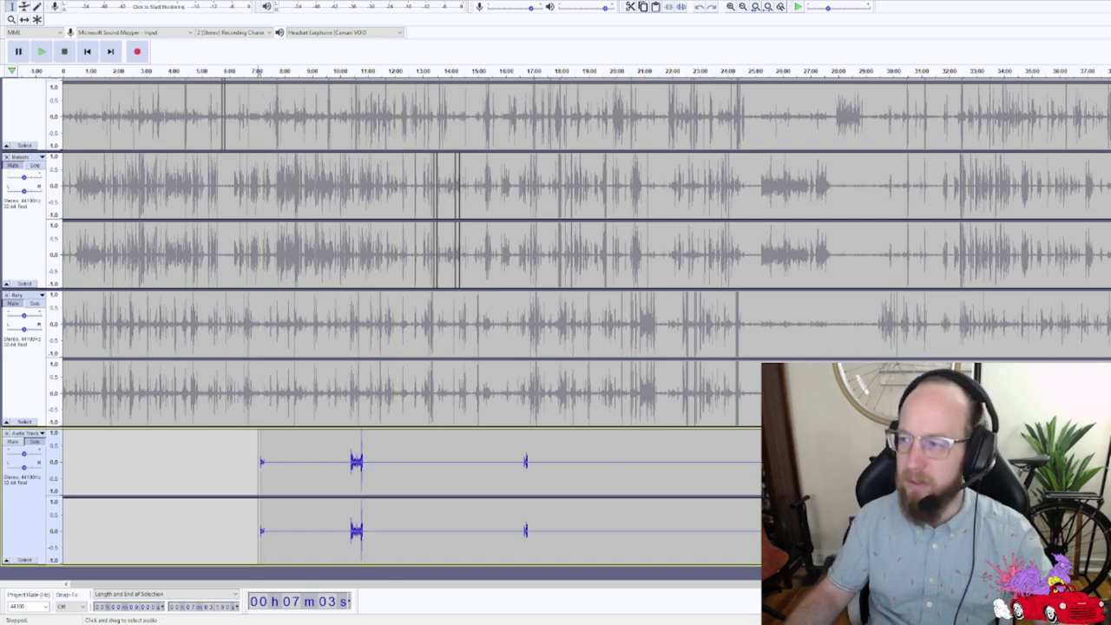
- Zoom in on the first short sound in the extra audio track and play it from 7 m 08 s until 7 m 17 s
left_click_drag(250, 463, 267, 478)
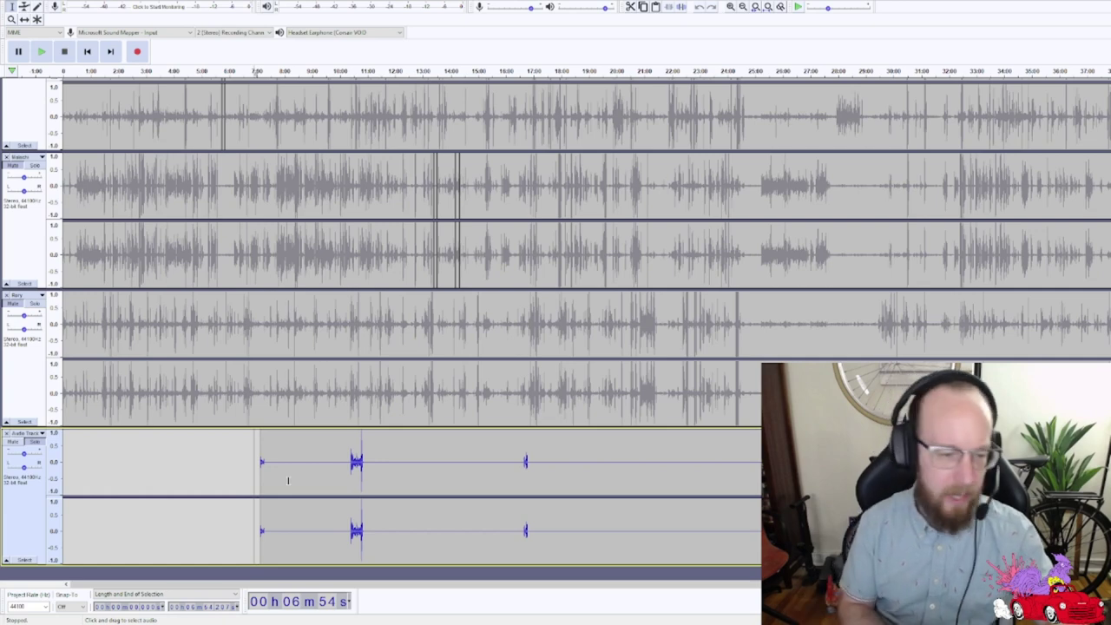
key("space")
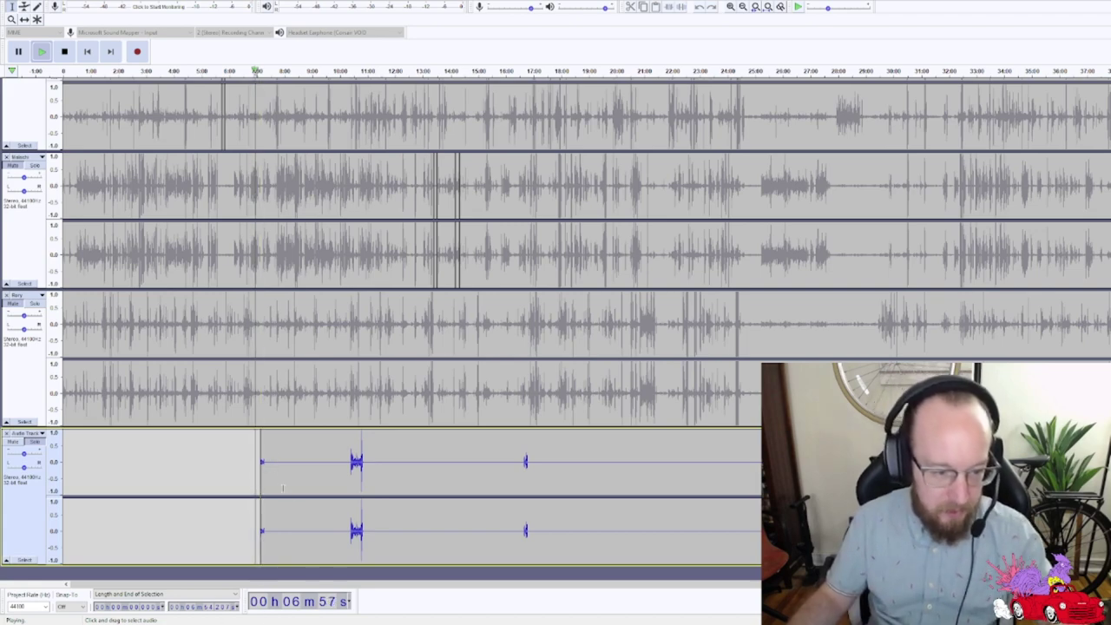
key("ctrl+1")
key("ctrl+1")
key("ctrl+1")
key("ctrl+1")
scroll(520, 521, "right", 5)
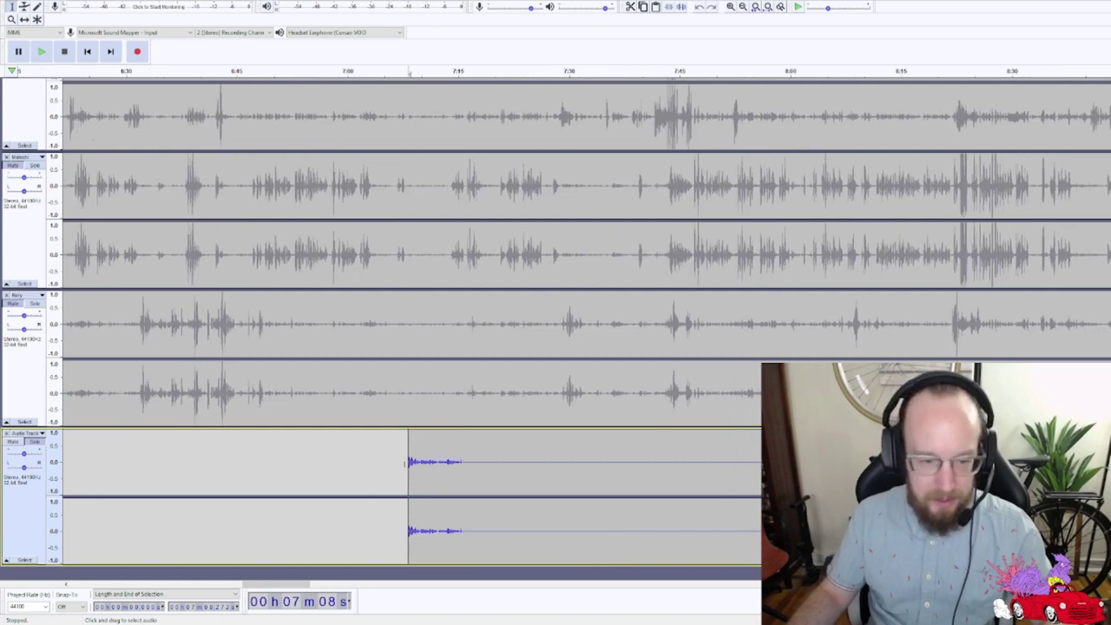
key("space")
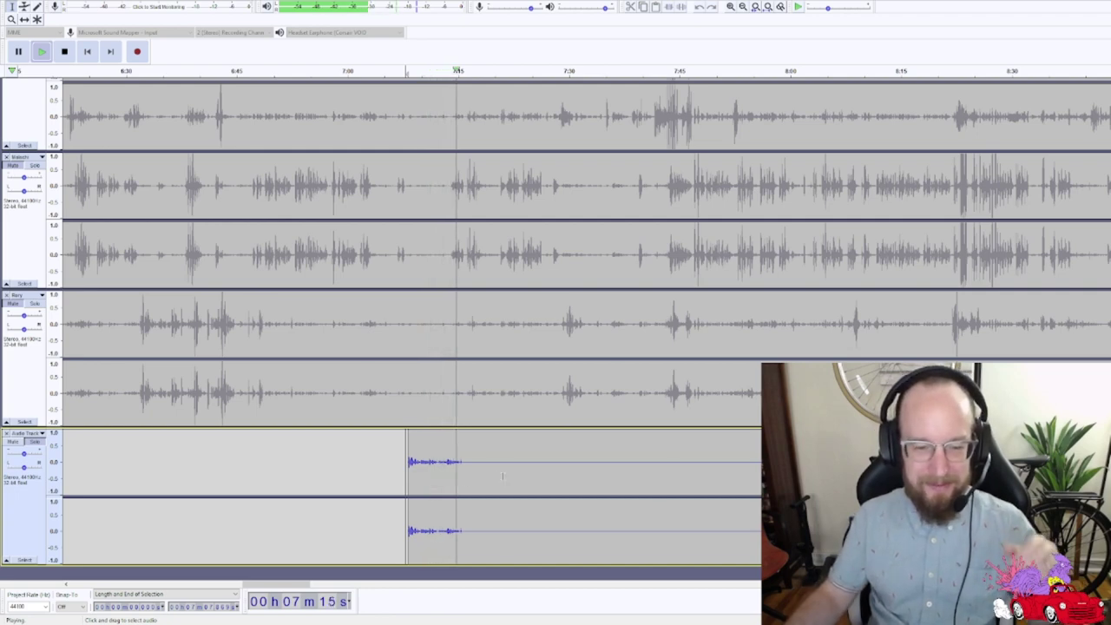
key("space")
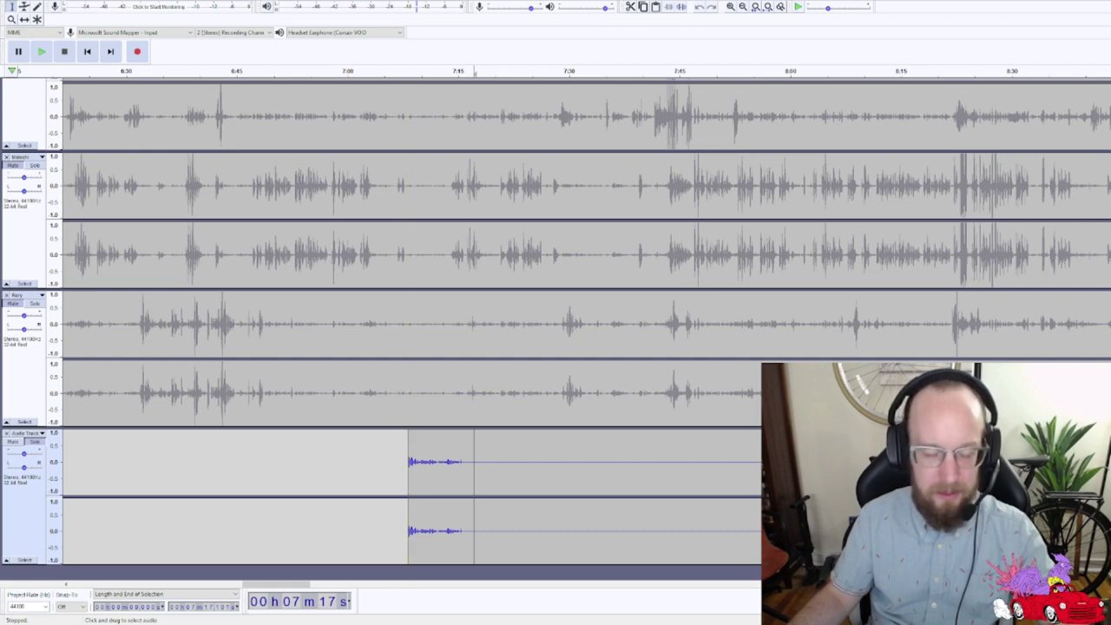
- Replay the first short sound in the extra audio track from 7 m 08 s, and place the cursor at 7 m 38 s
left_click(406, 506)
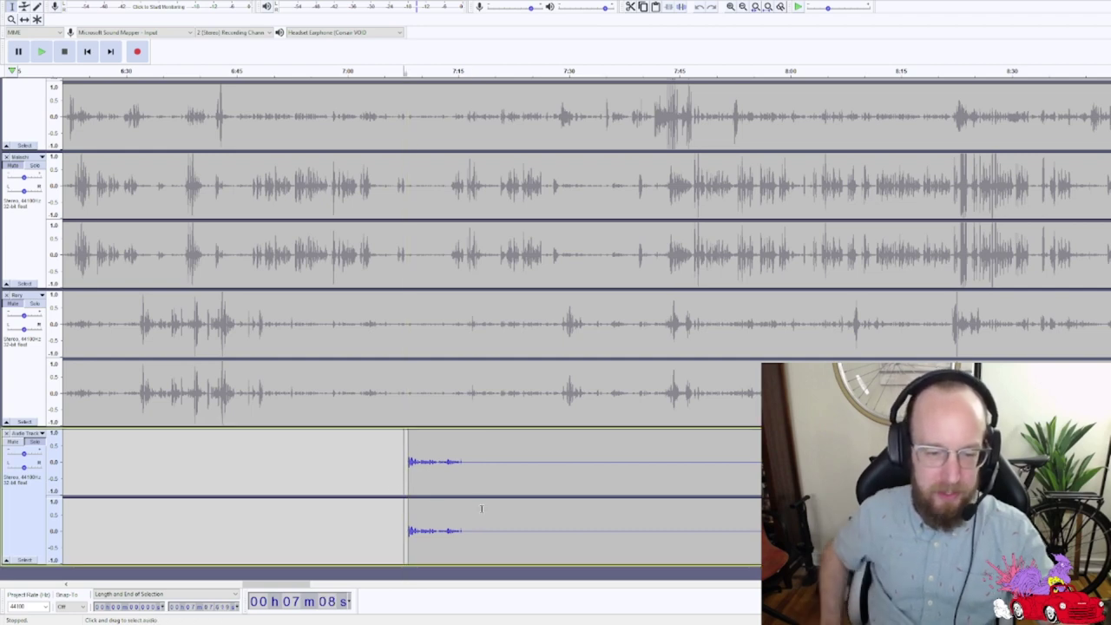
key("space")
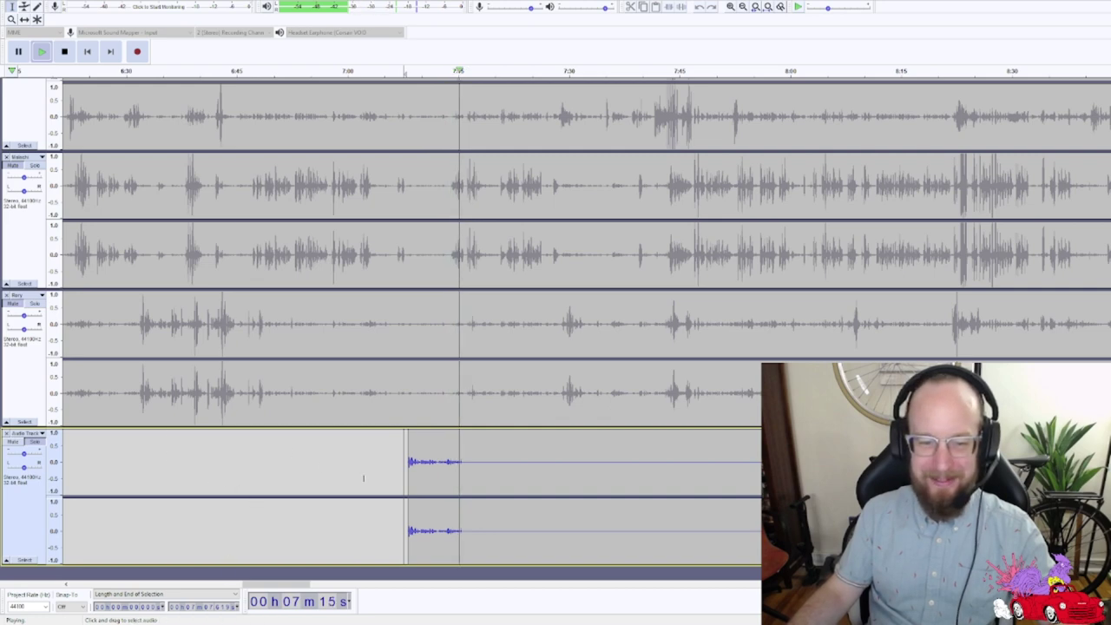
left_click(632, 473)
scroll(710, 484, "right", 5)
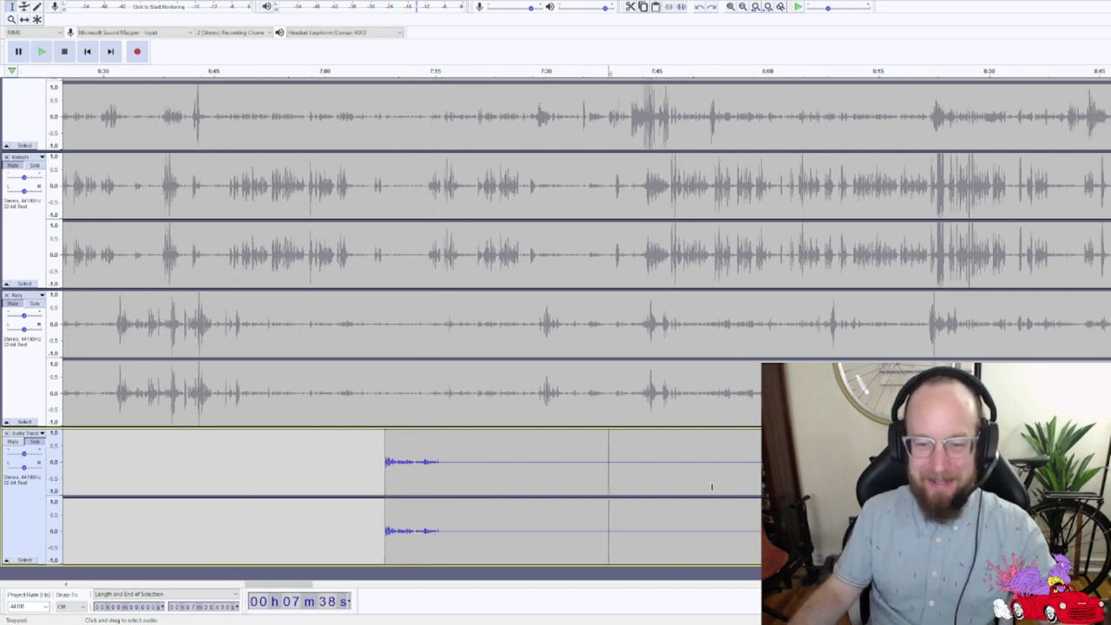
- Find the second sound in the extra audio track, zoom in around 10 m 22 s, and play it
left_click(769, 8)
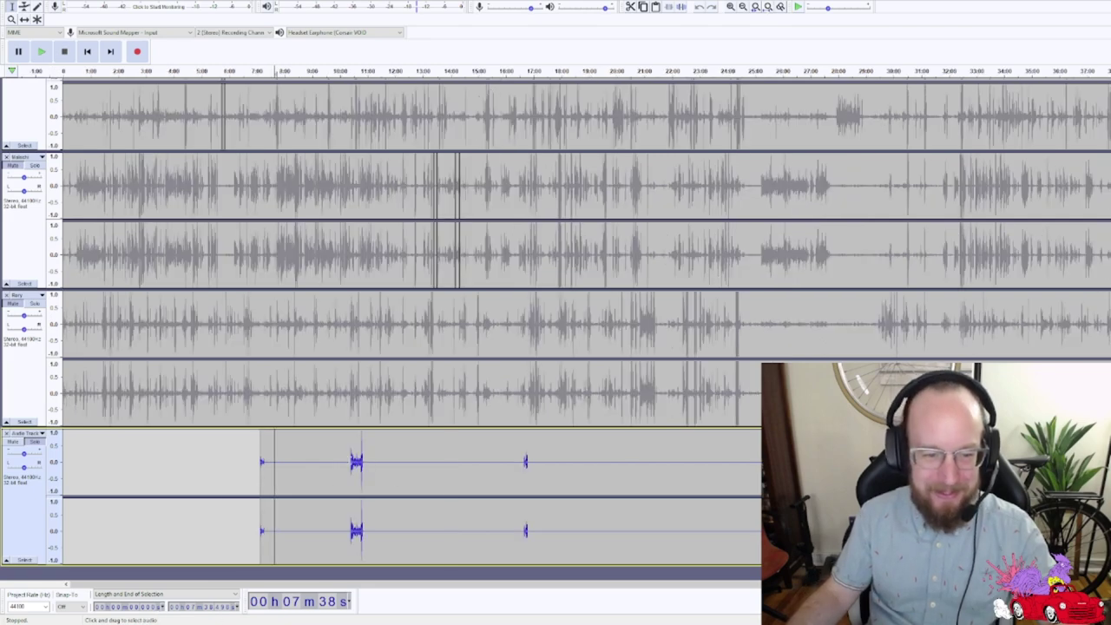
left_click(351, 473)
key("ctrl+1")
key("ctrl+1")
key("ctrl+1")
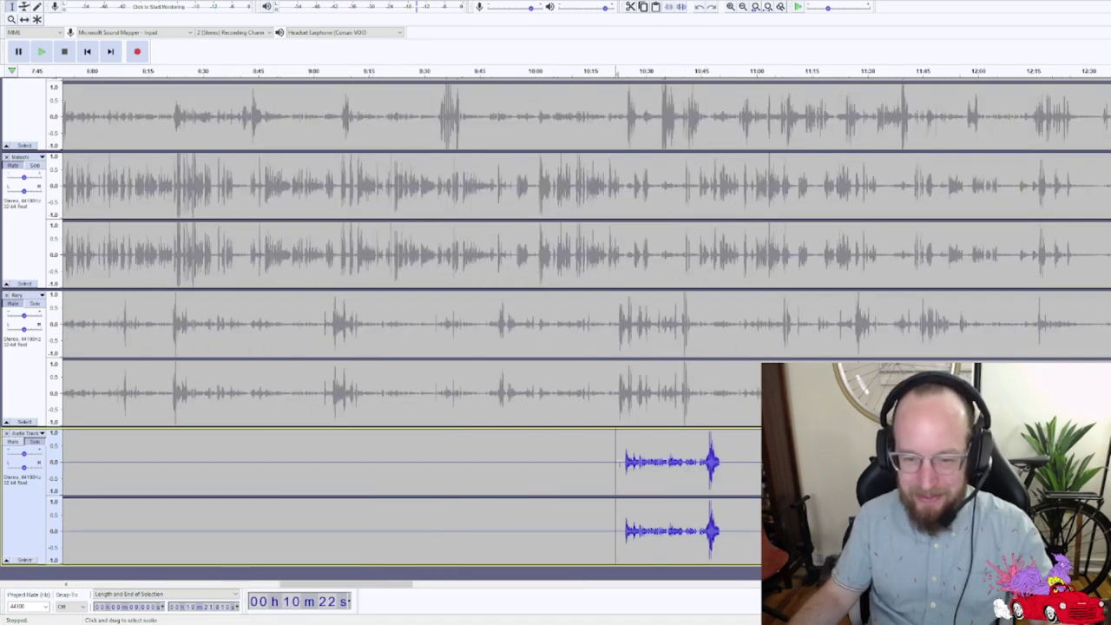
key("space")
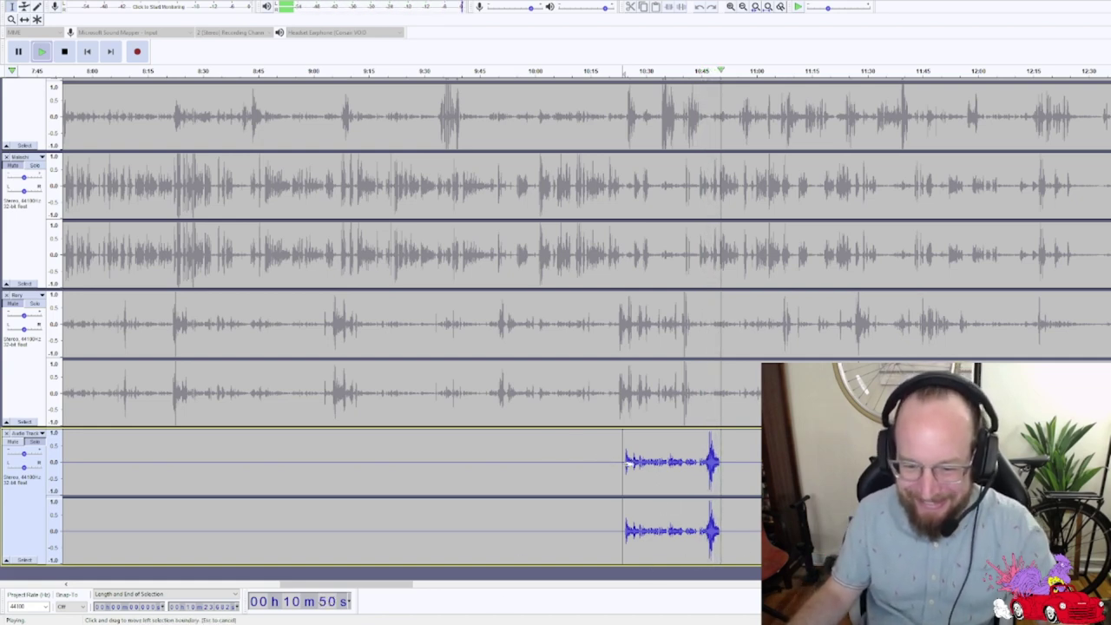
- Stop playback, find the third sound in the extra audio track, and play it from 16 m 39 s
key("space")
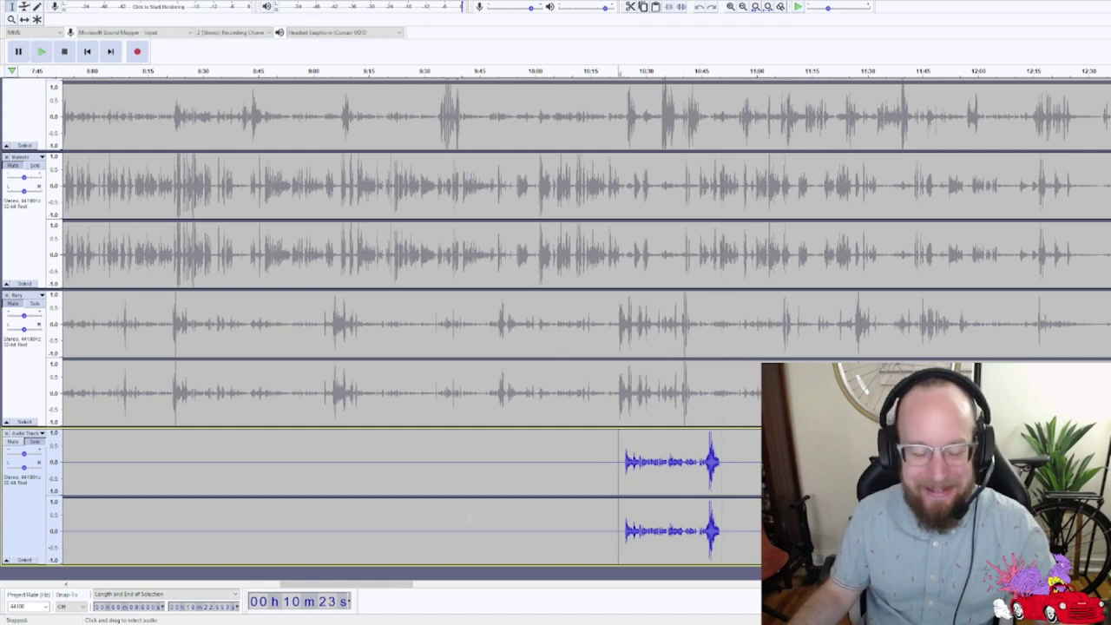
scroll(740, 477, "right", 10)
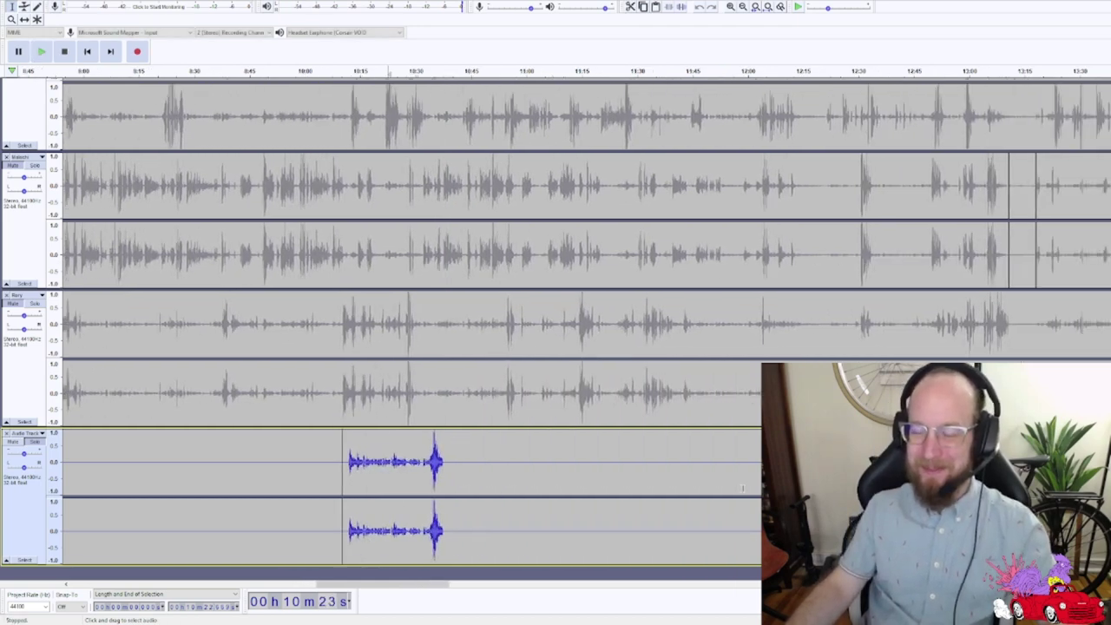
scroll(741, 489, "right", 15)
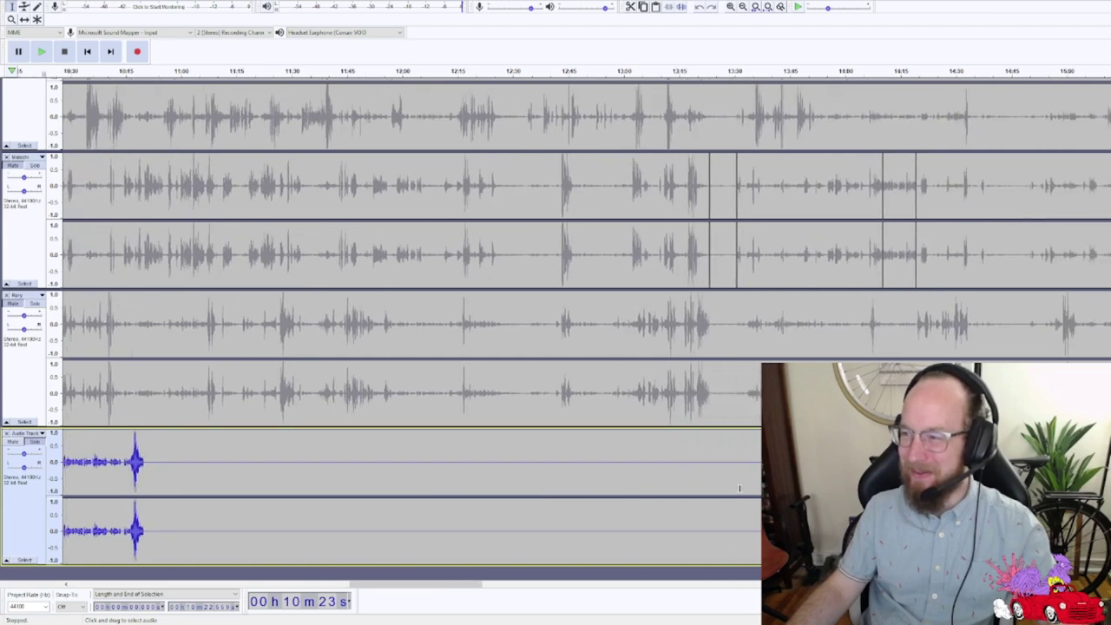
scroll(738, 486, "right", 8)
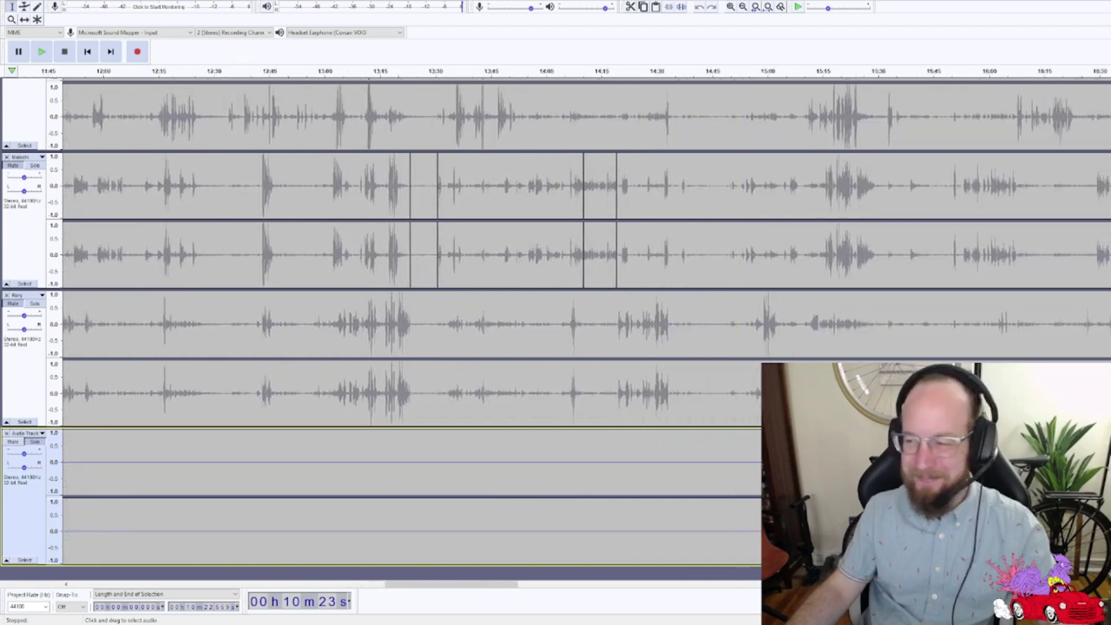
scroll(742, 485, "right", 5)
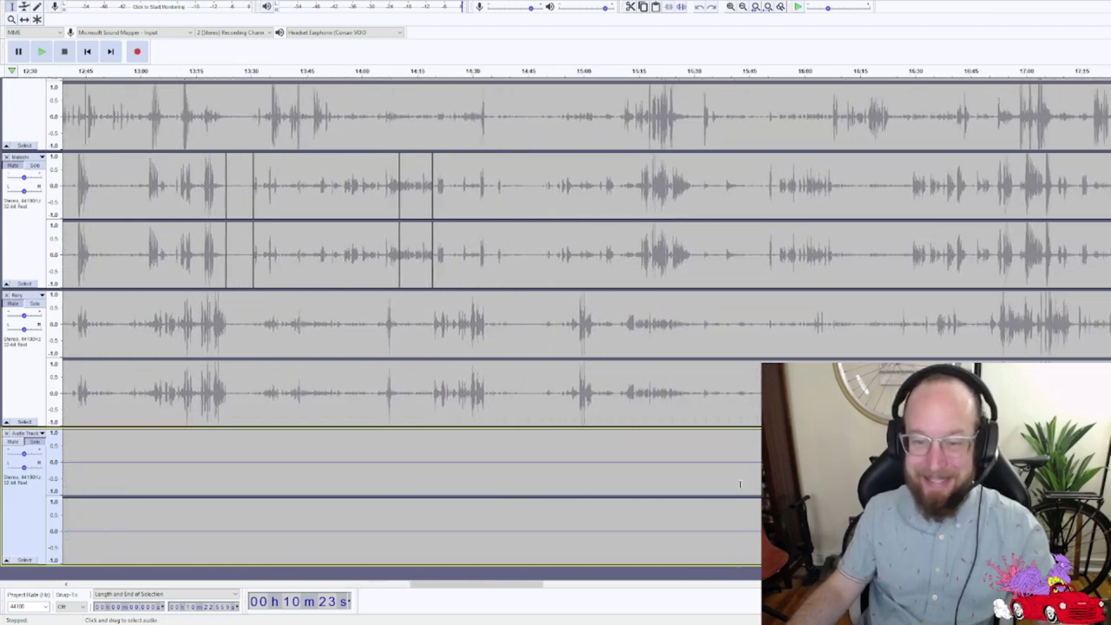
scroll(740, 484, "right", 3)
scroll(741, 484, "right", 3)
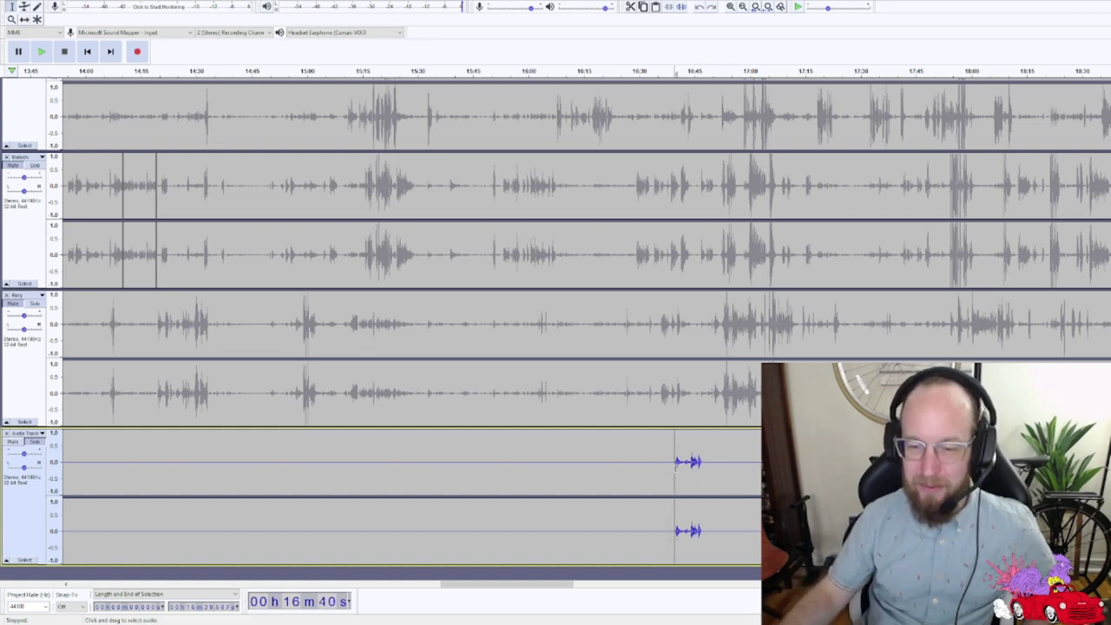
left_click_drag(668, 471, 665, 474)
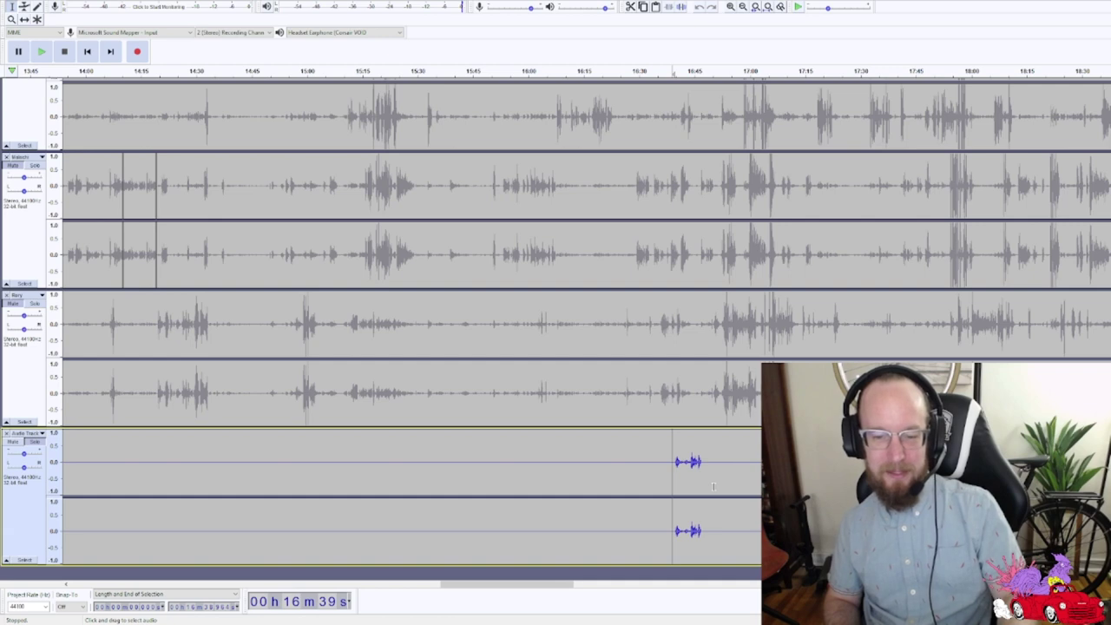
key("space")
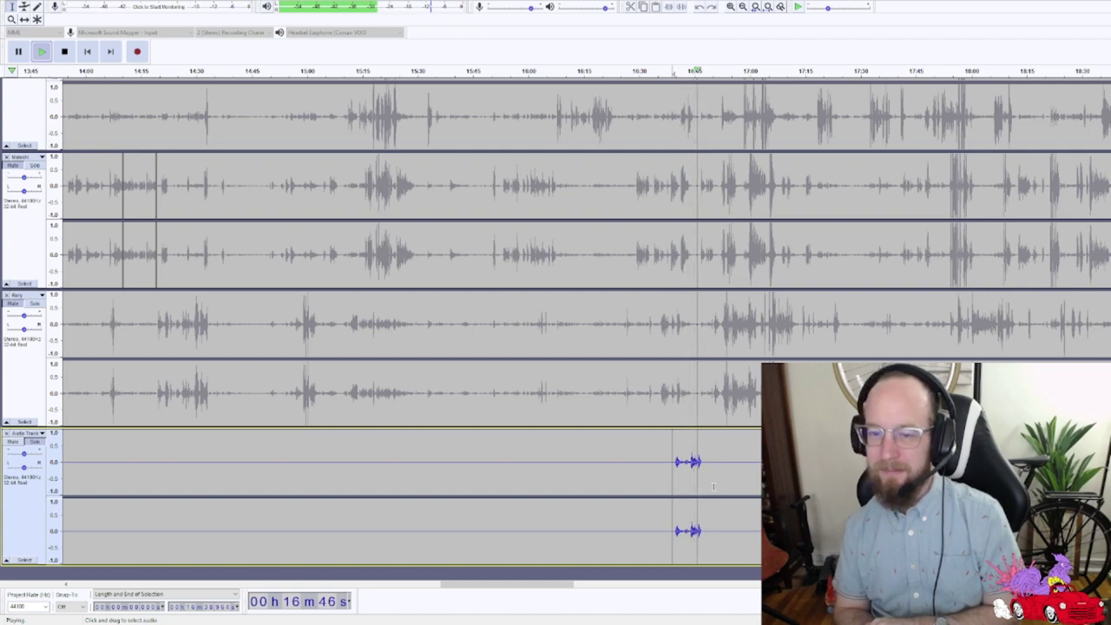
key("space")
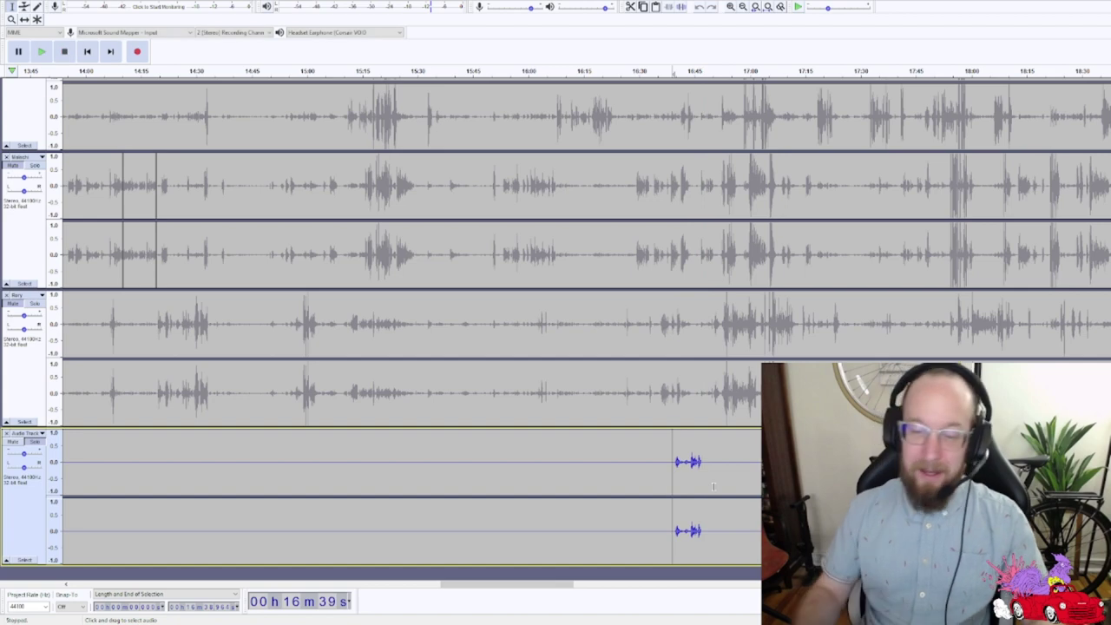
- Find the next sound in the extra audio track, and play it from 32 m 54 s until 33 m 07 s
scroll(586, 347, "right", 5)
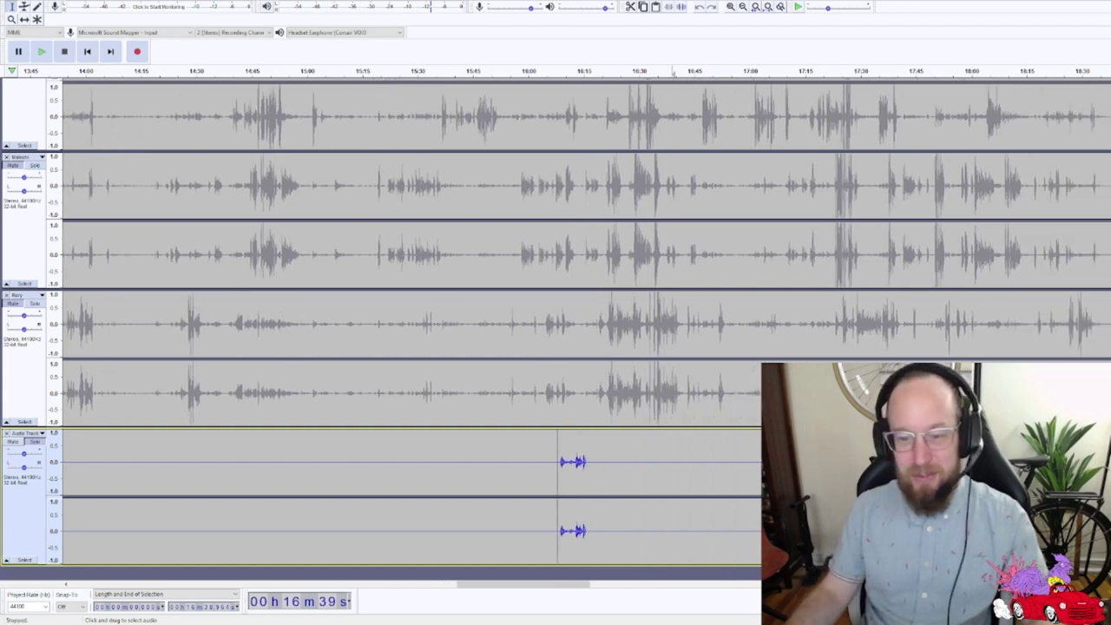
scroll(587, 347, "right", 4)
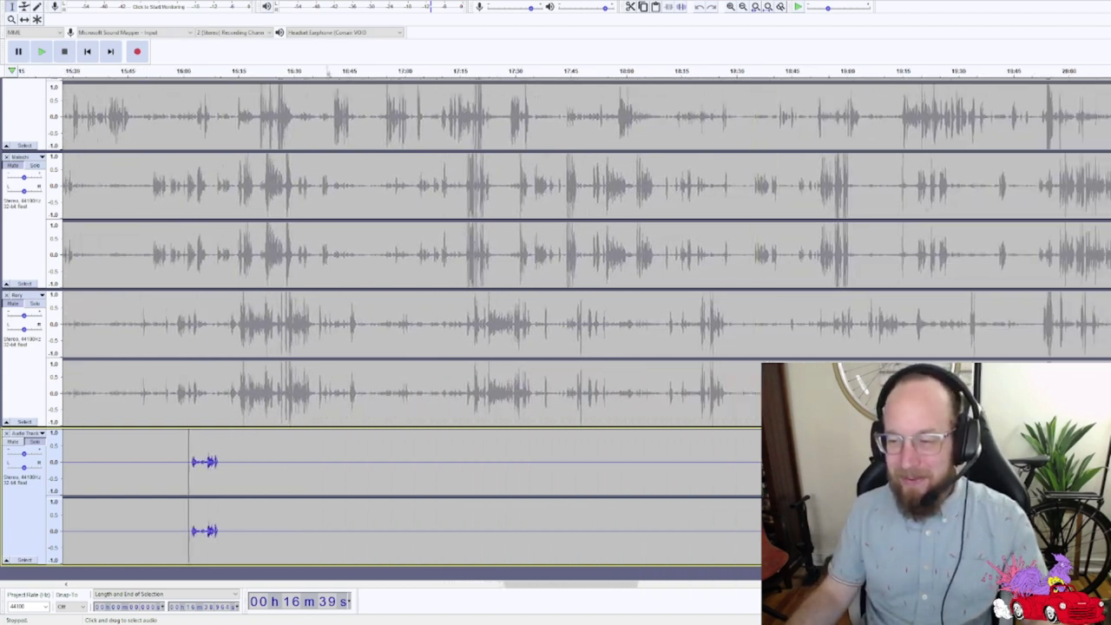
scroll(587, 348, "right", 16)
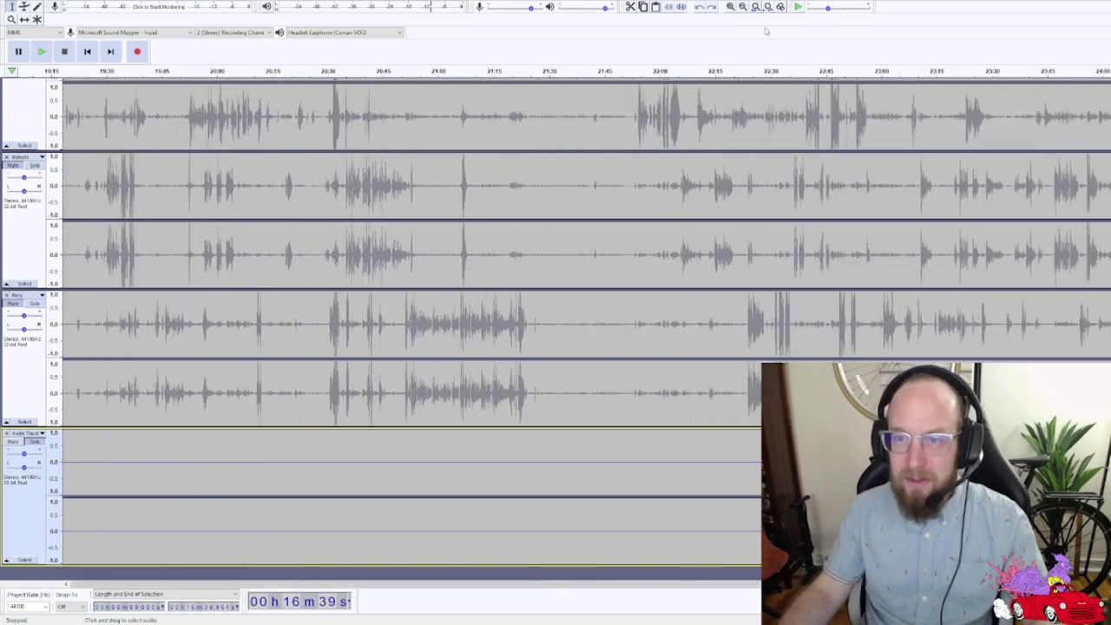
key("ctrl+f")
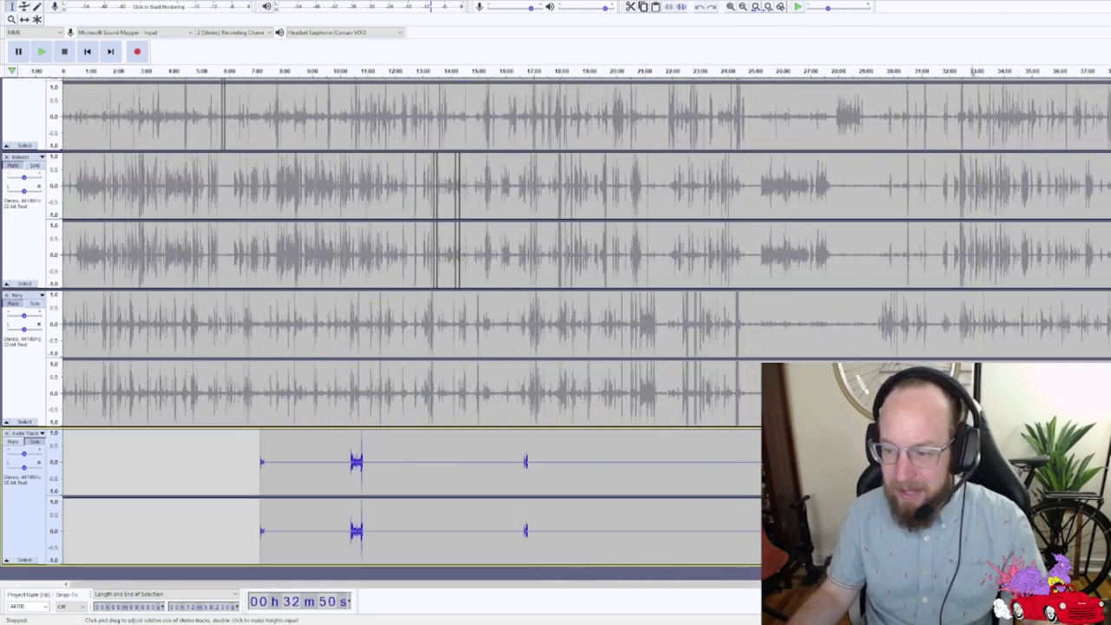
scroll(615, 468, "up", 5)
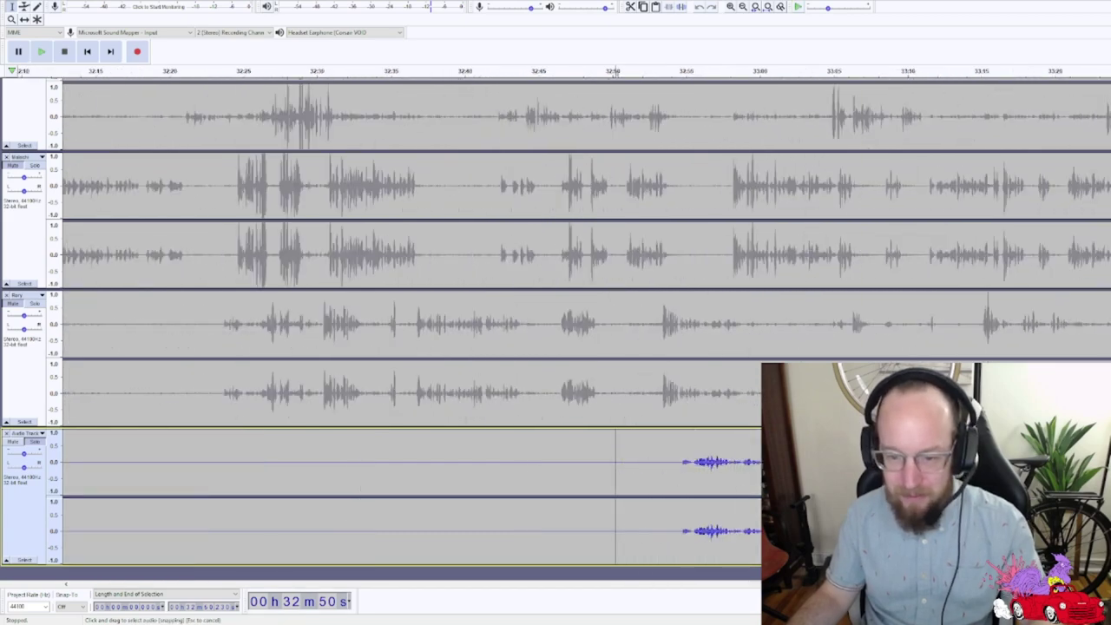
left_click(677, 462)
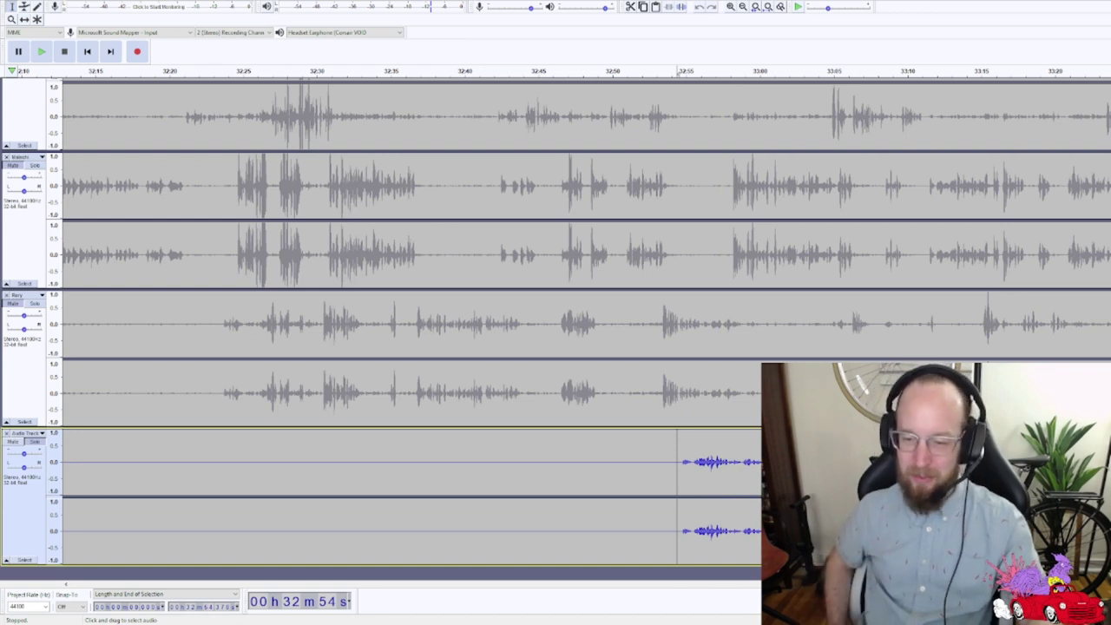
key("space")
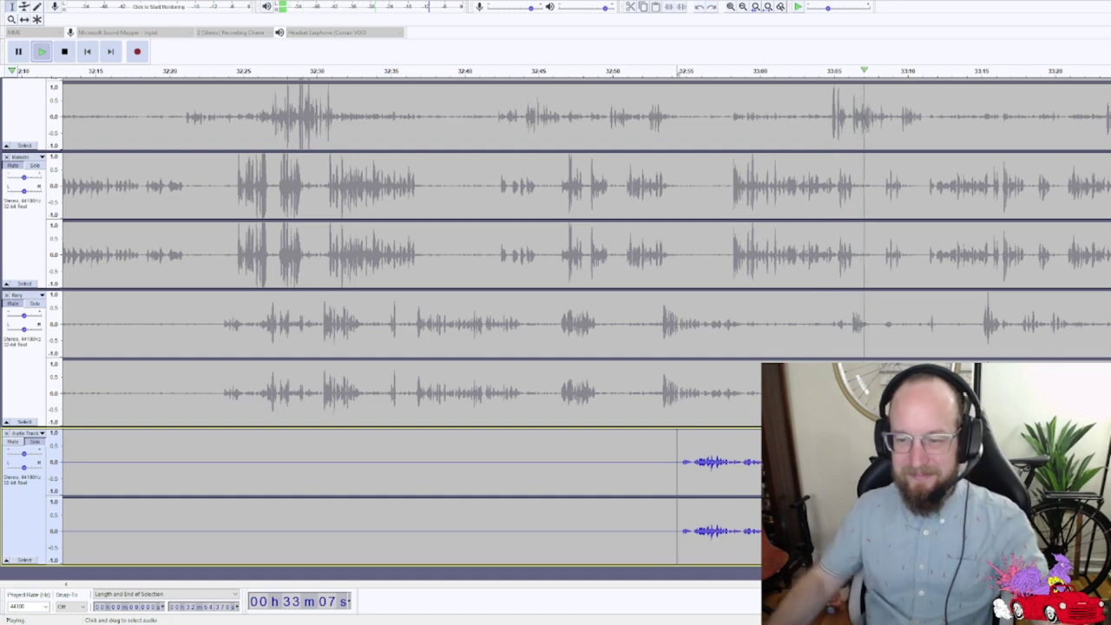
key("space")
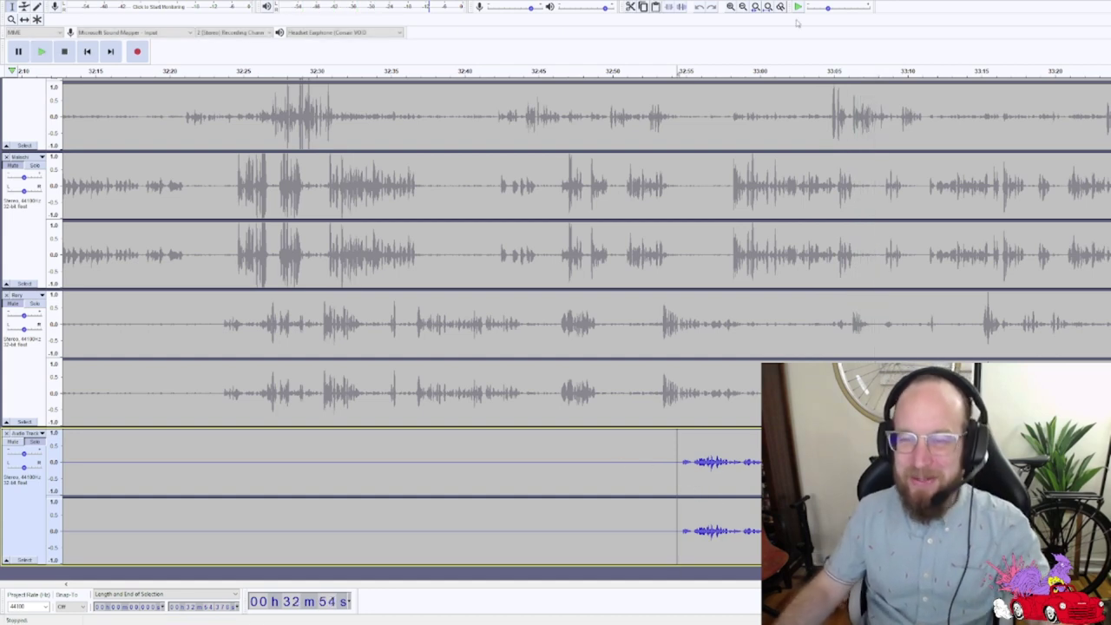
- Zoom back in on the second sound in the extra audio track, mark it from 10 m 24 s, and clear the selection
left_click(767, 7)
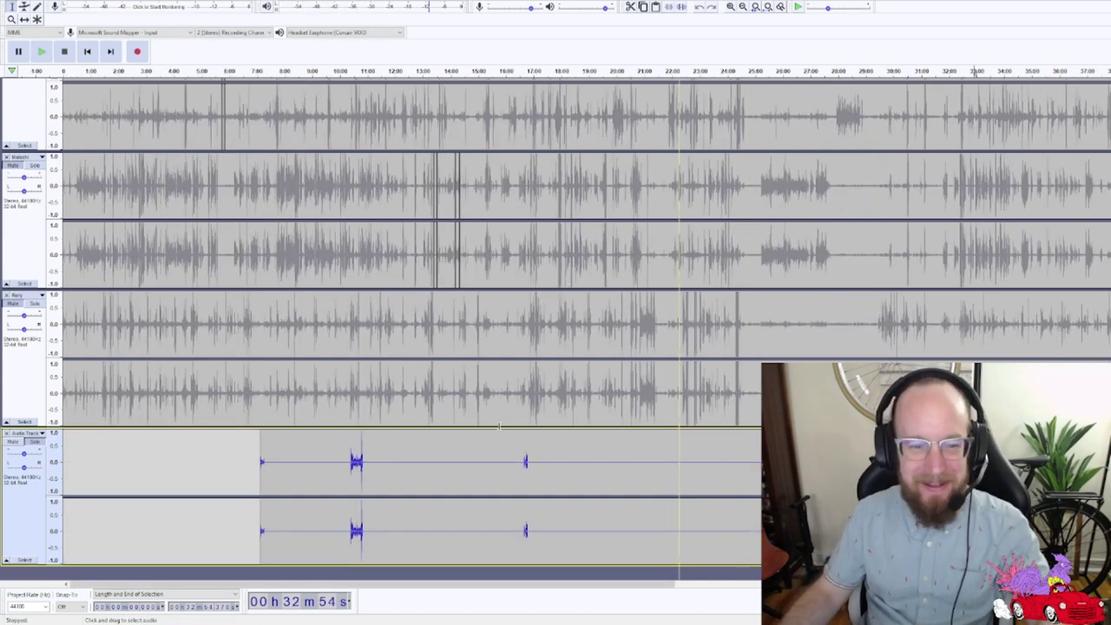
left_click(350, 460)
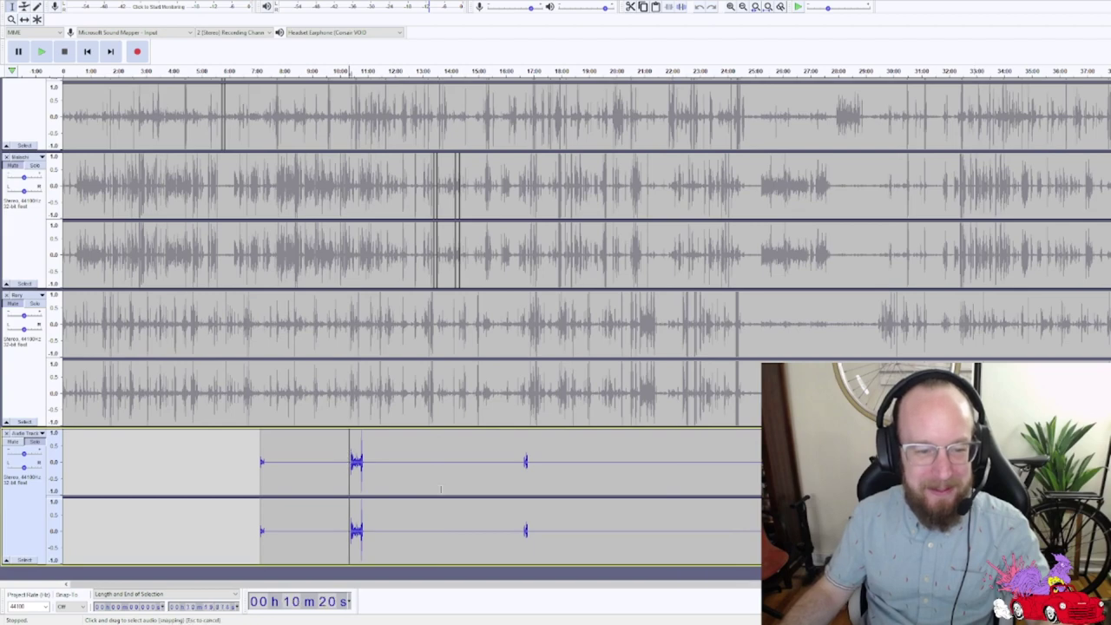
key("ctrl+1")
key("ctrl+1")
key("ctrl+1")
key("ctrl+1")
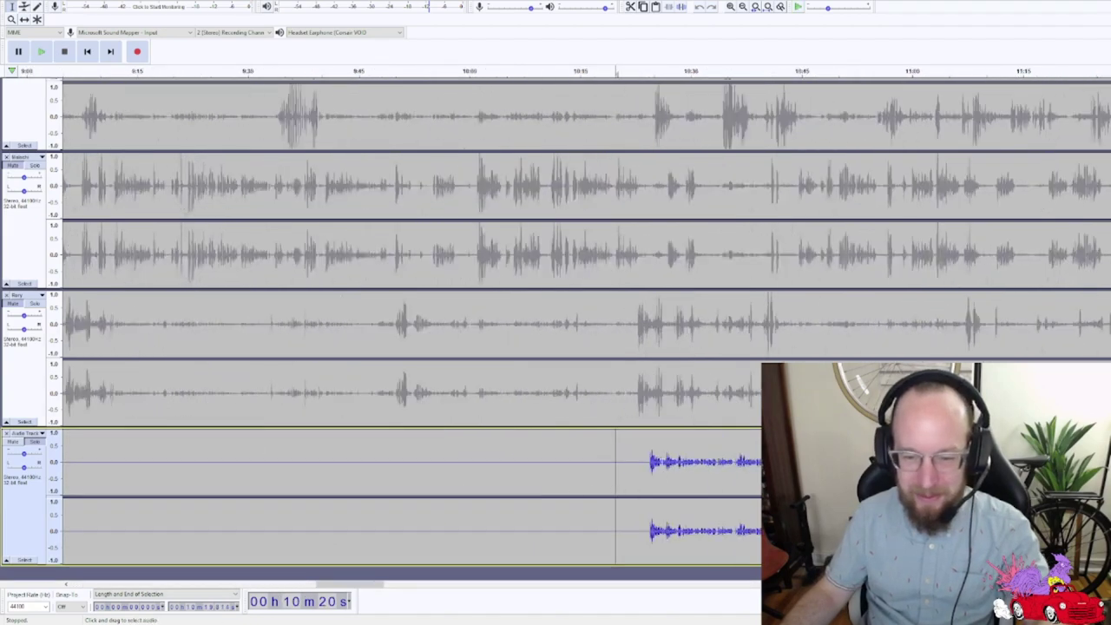
left_click(646, 465)
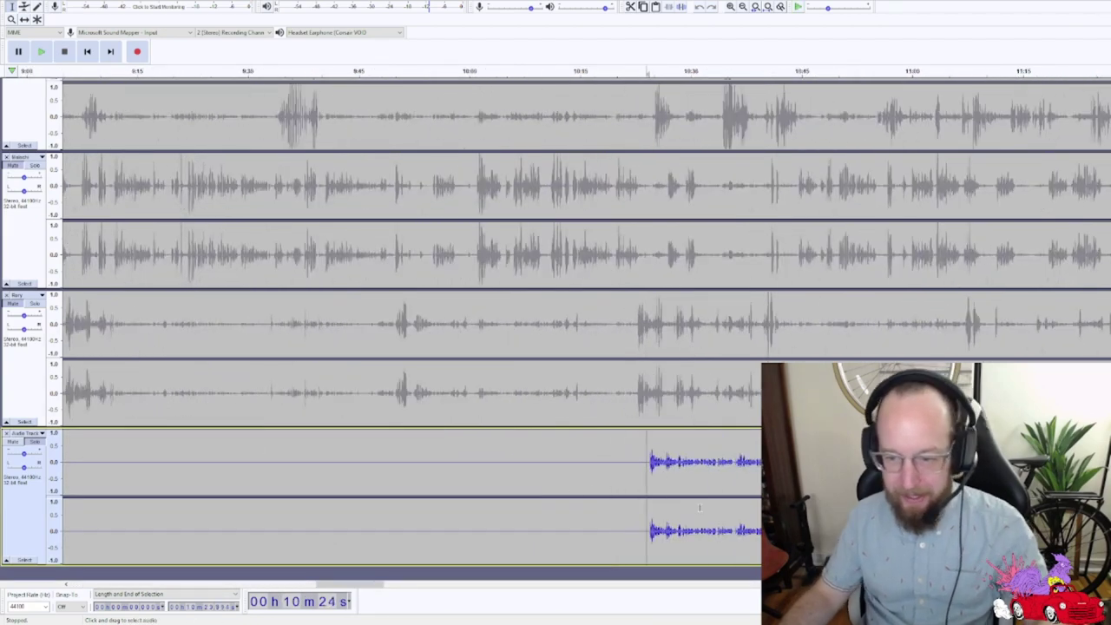
left_click_drag(646, 469, 852, 469)
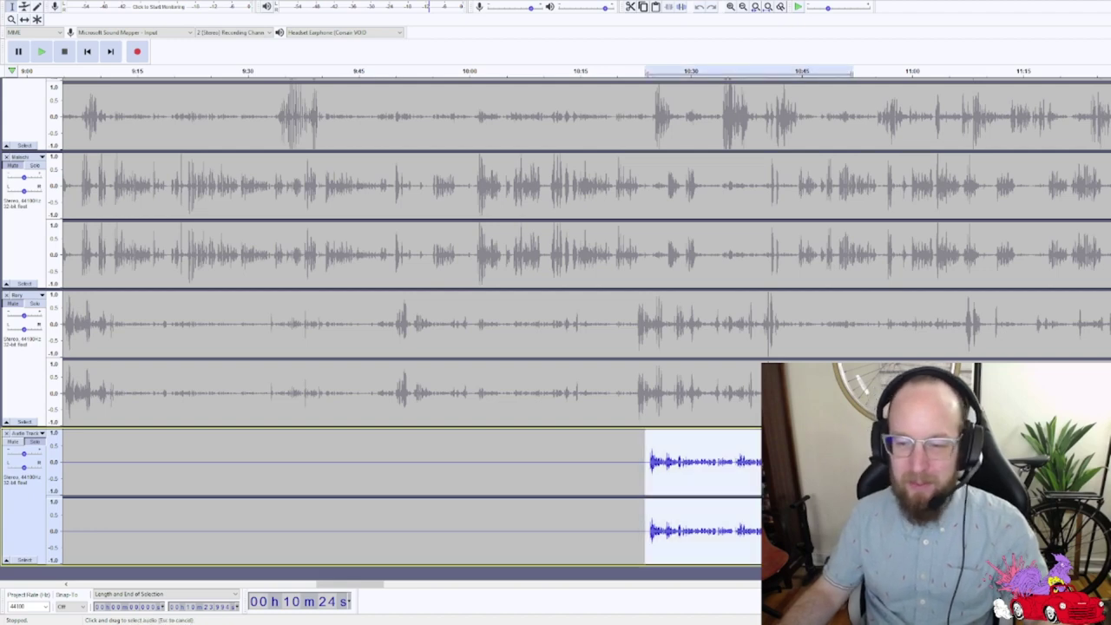
left_click(909, 217)
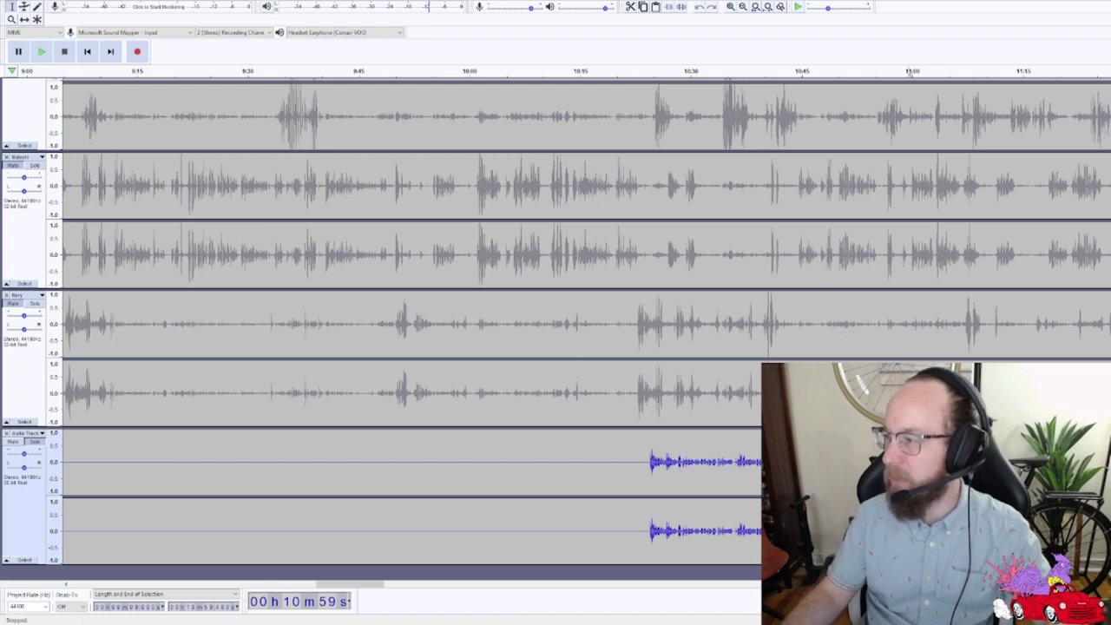
- Switch to the sound-clip project and select the second track's clip between about 9 s and 17 s
key("alt+Tab")
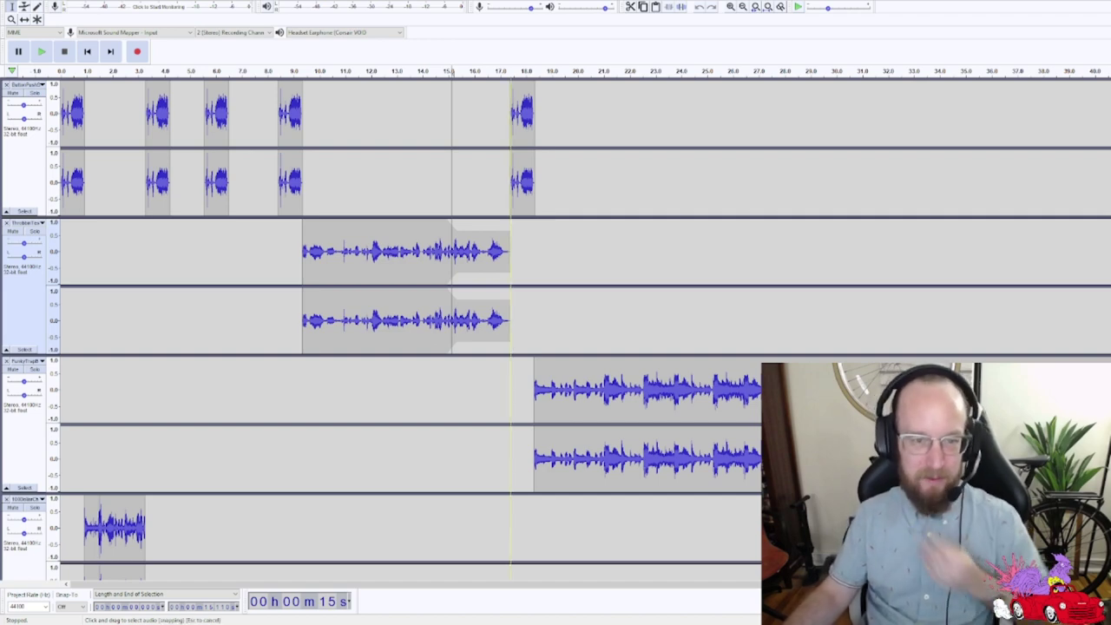
scroll(511, 347, "down", 6)
scroll(511, 347, "up", 6)
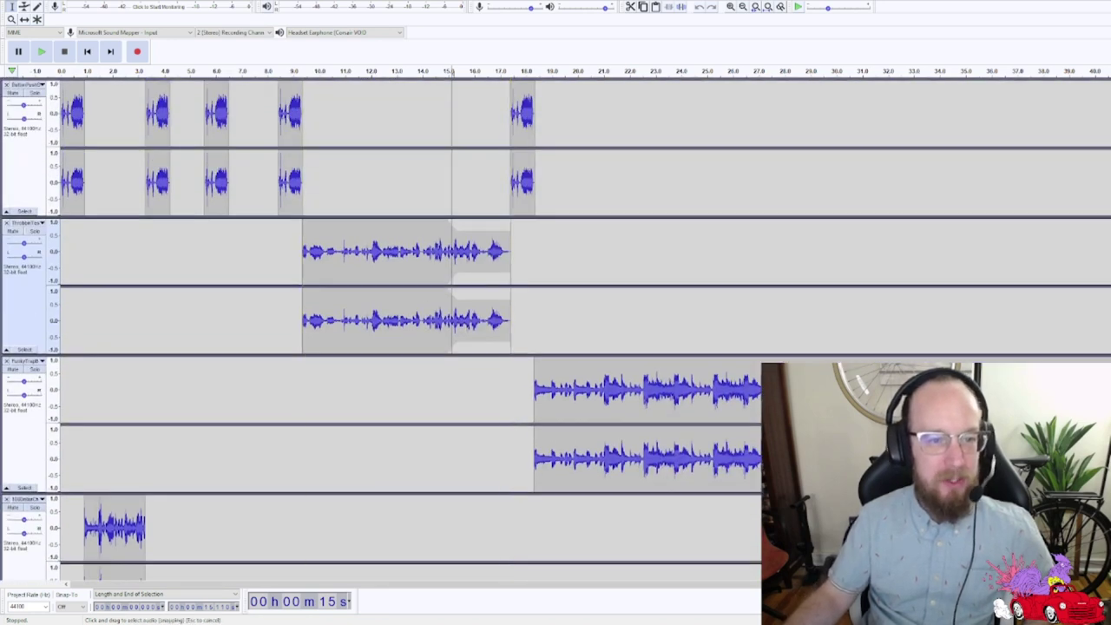
double_click(350, 233)
left_click(336, 234)
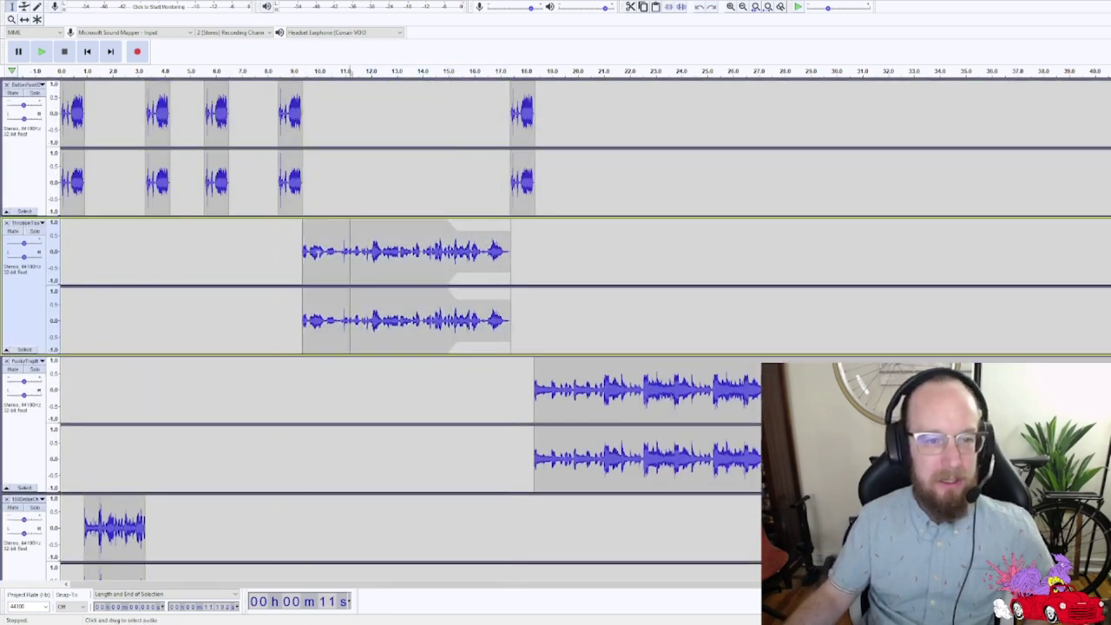
double_click(336, 235)
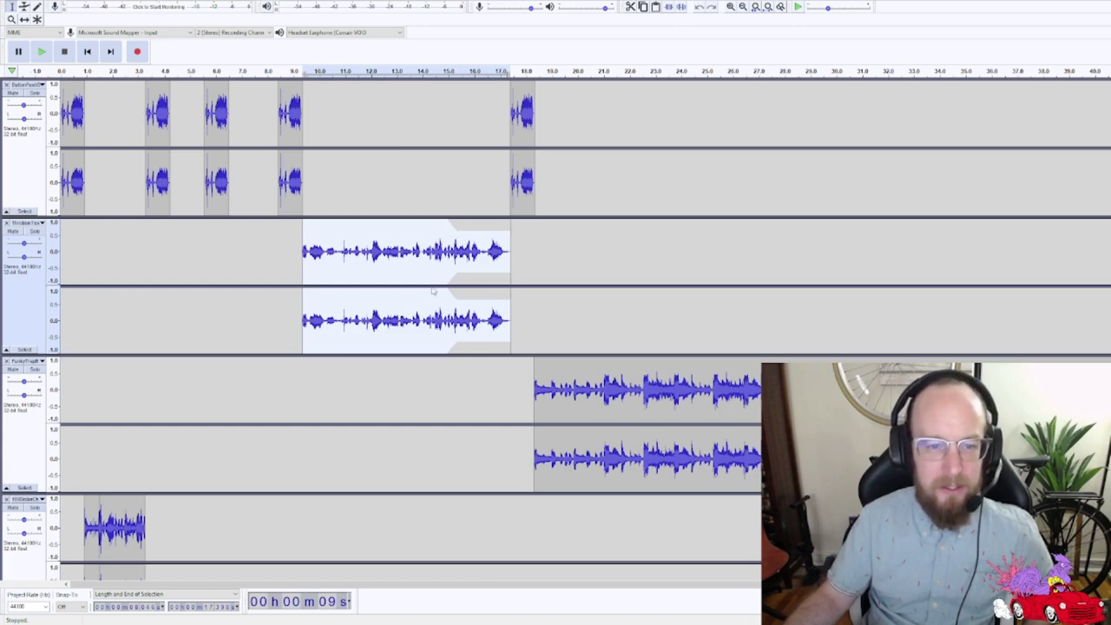
scroll(452, 329, "down", 5)
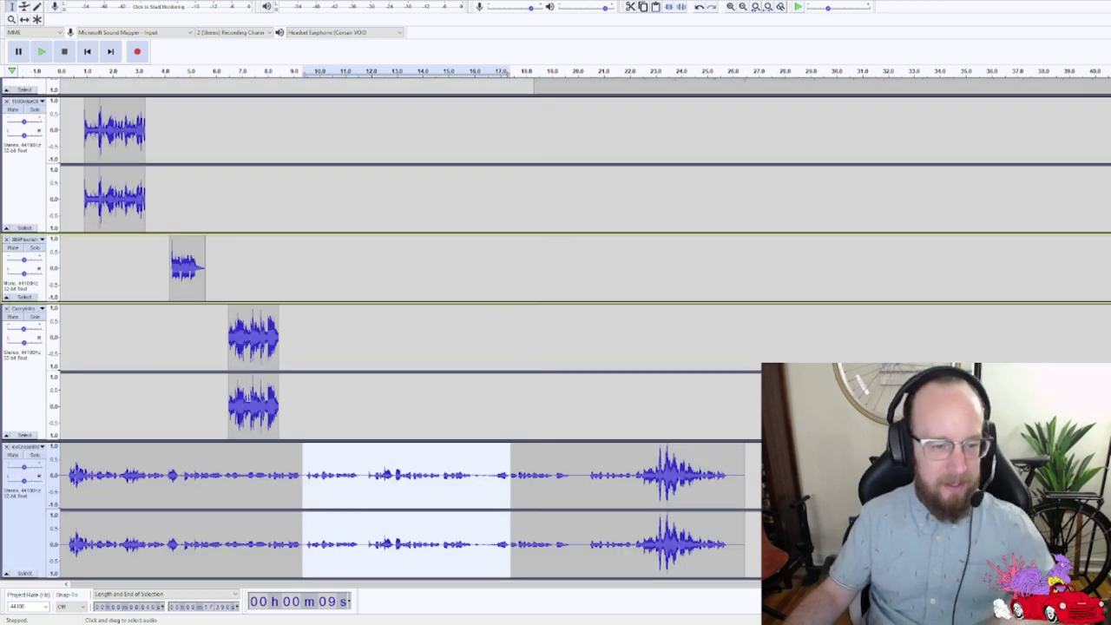
- Solo the last stereo track, listen to its opening from 0 s, and stop playback
left_click(388, 495)
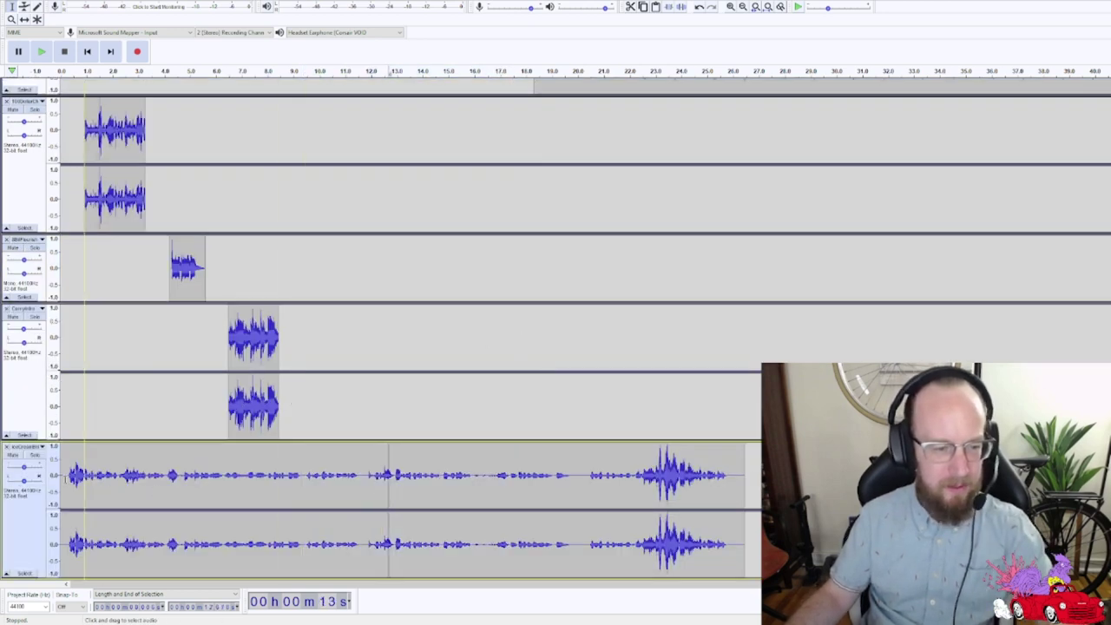
key("Home")
key("space")
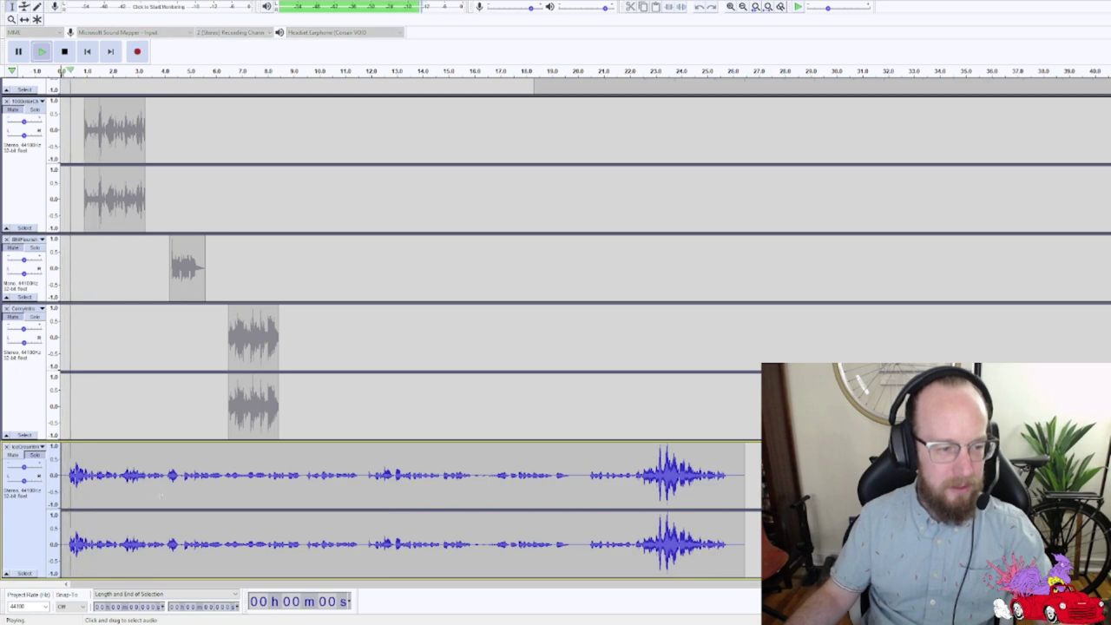
key("space")
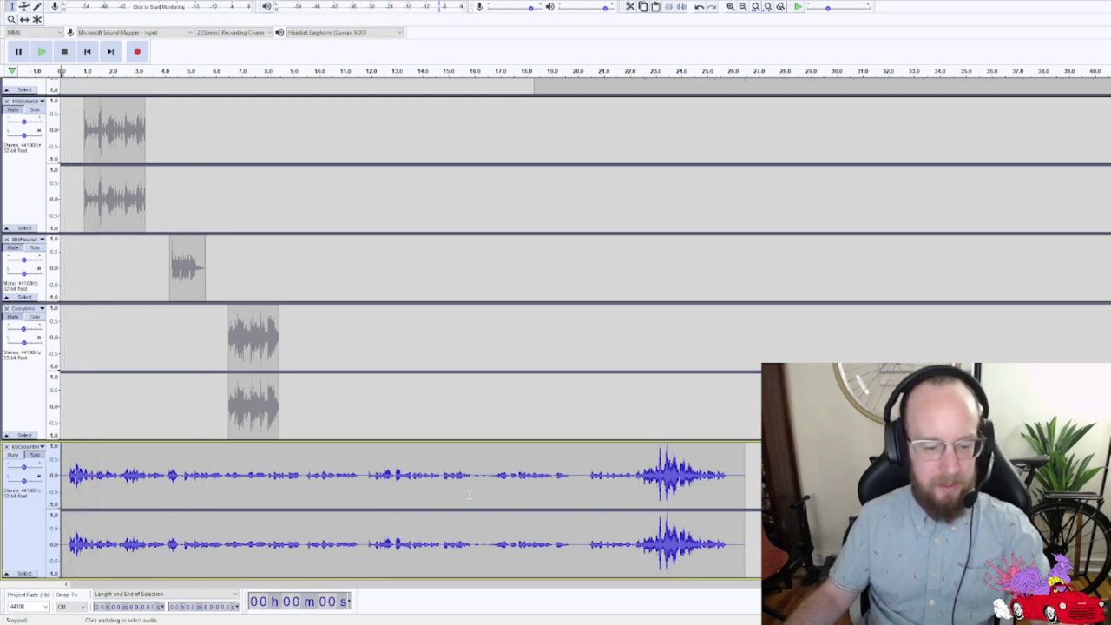
- Raise the overall volume of the last stereo track with the Envelope tool
key("ctrl+a")
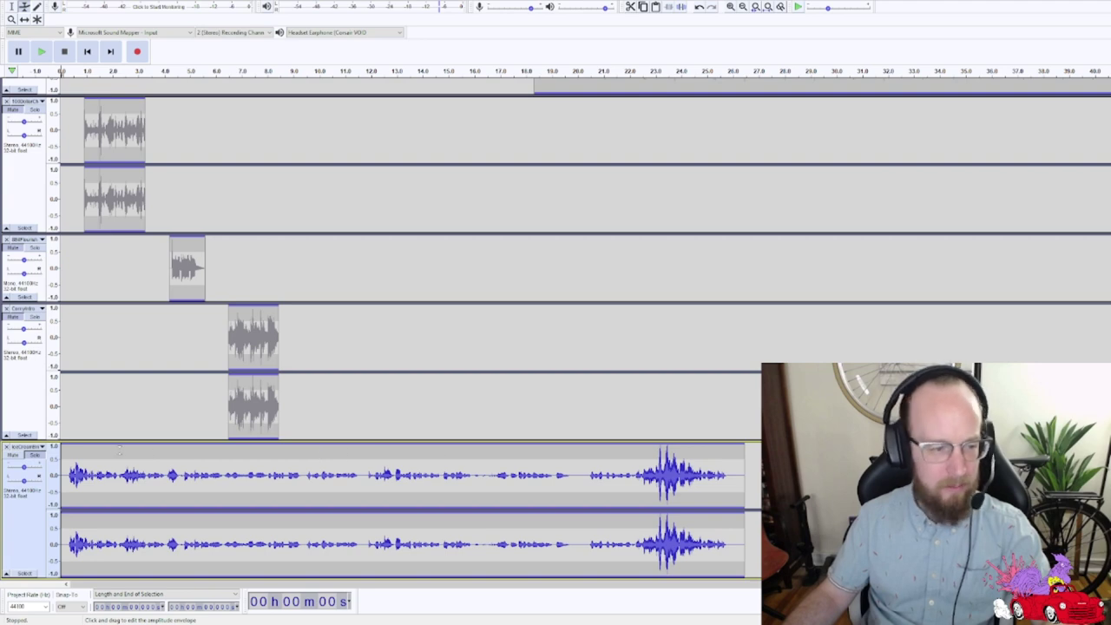
left_click_drag(142, 454, 74, 440)
left_click(86, 443)
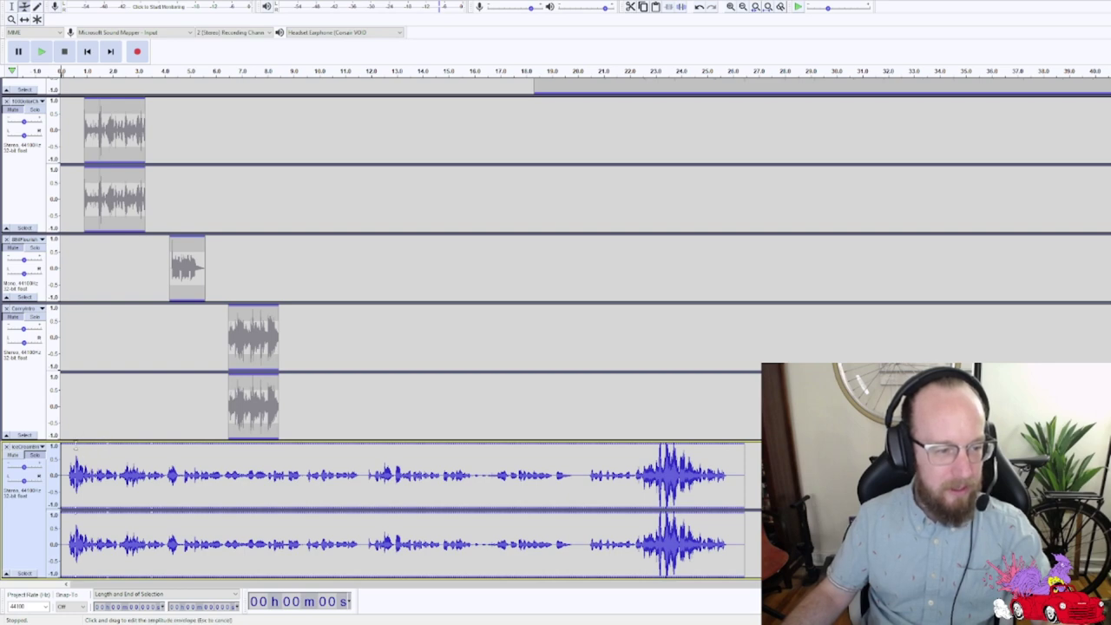
- Lower the last stereo track's envelope over its opening second and over the loud passage around 23 s
left_click_drag(79, 440, 74, 461)
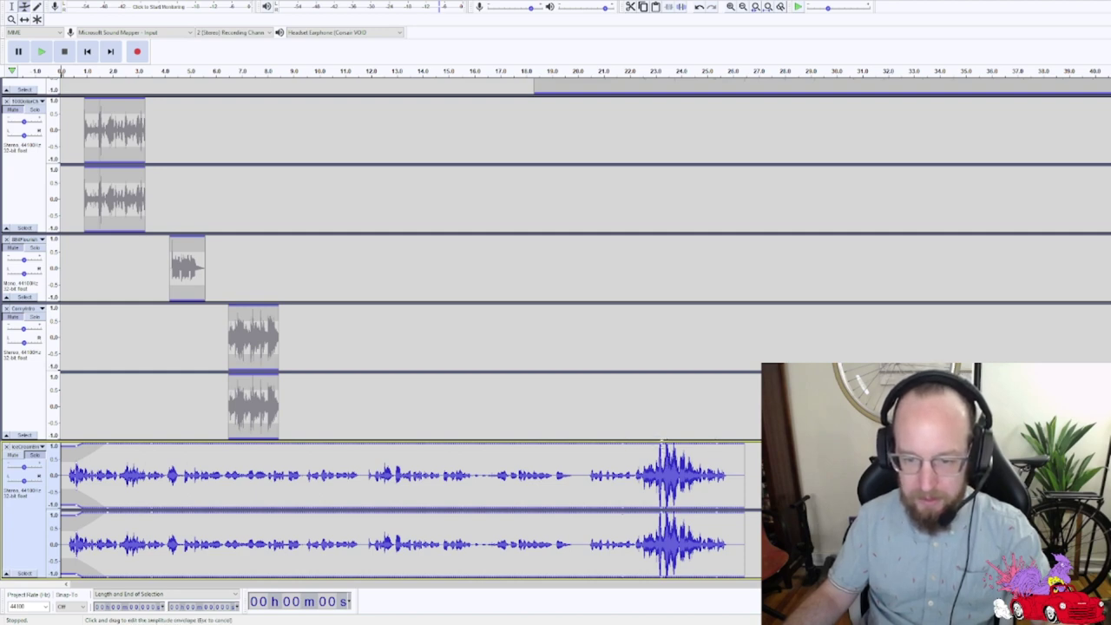
left_click_drag(664, 444, 664, 474)
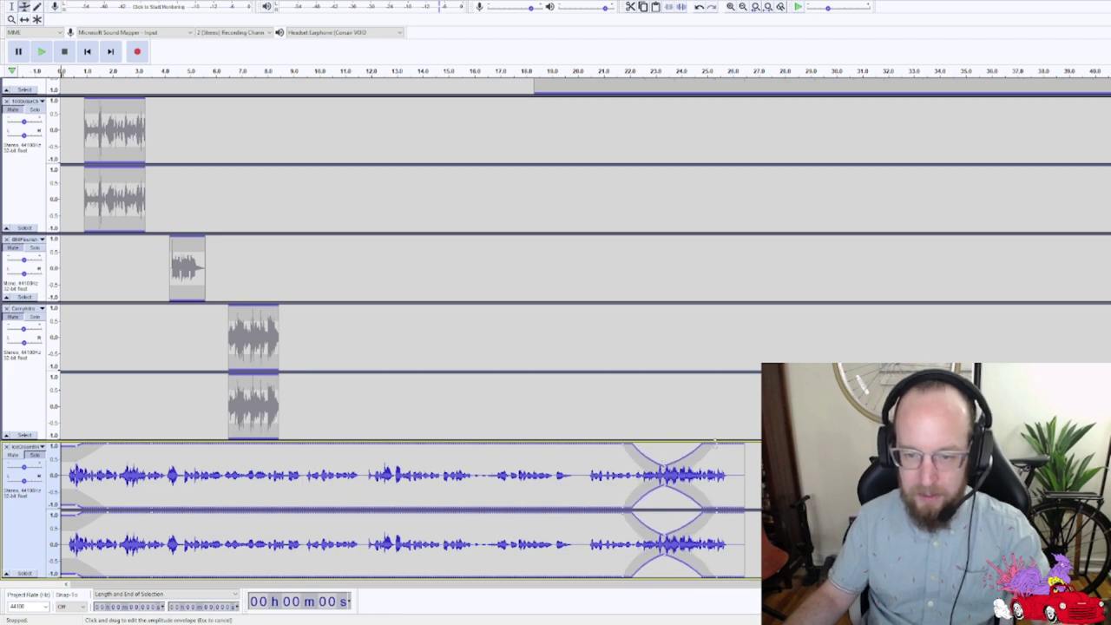
- Widen the last stereo track's envelope dip around 23 s and play the track back from 0 s to check it
left_click_drag(715, 441, 697, 439)
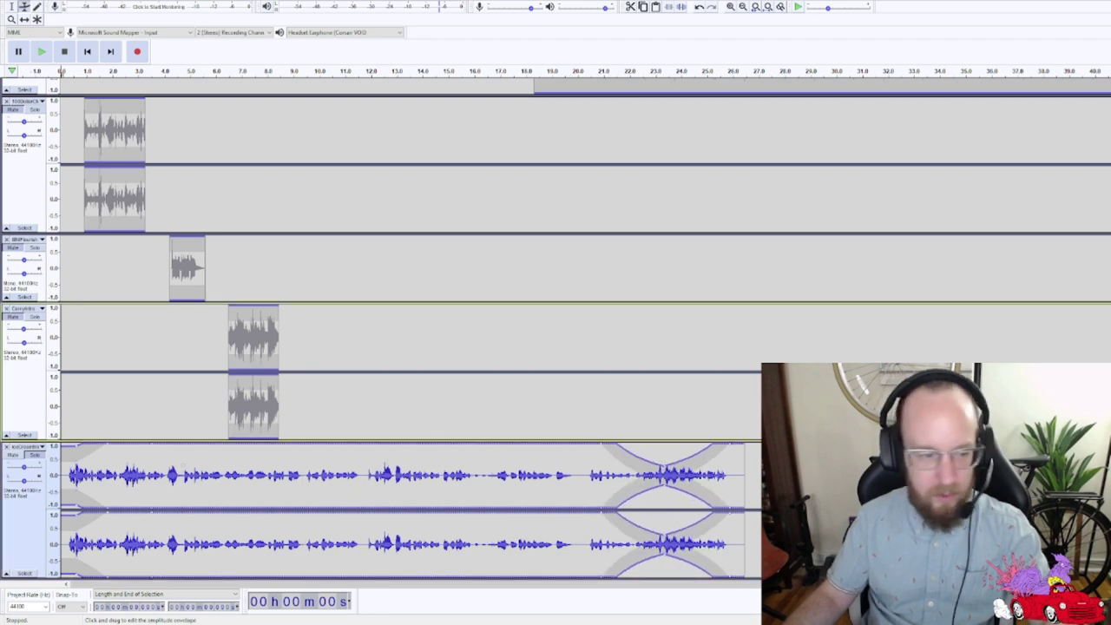
key("F1")
key("space")
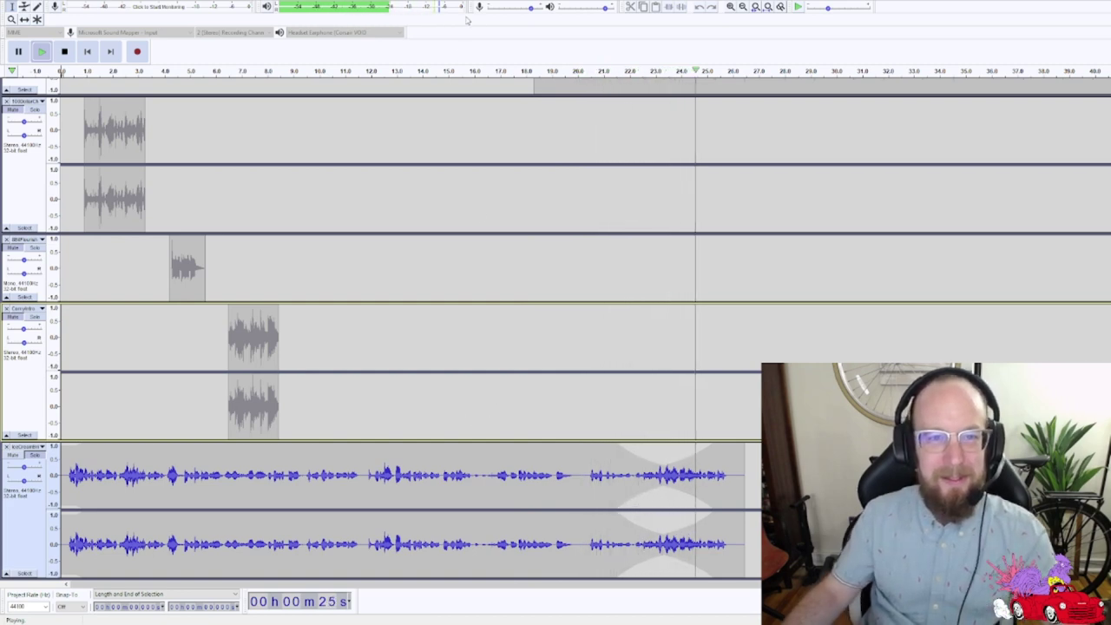
key("space")
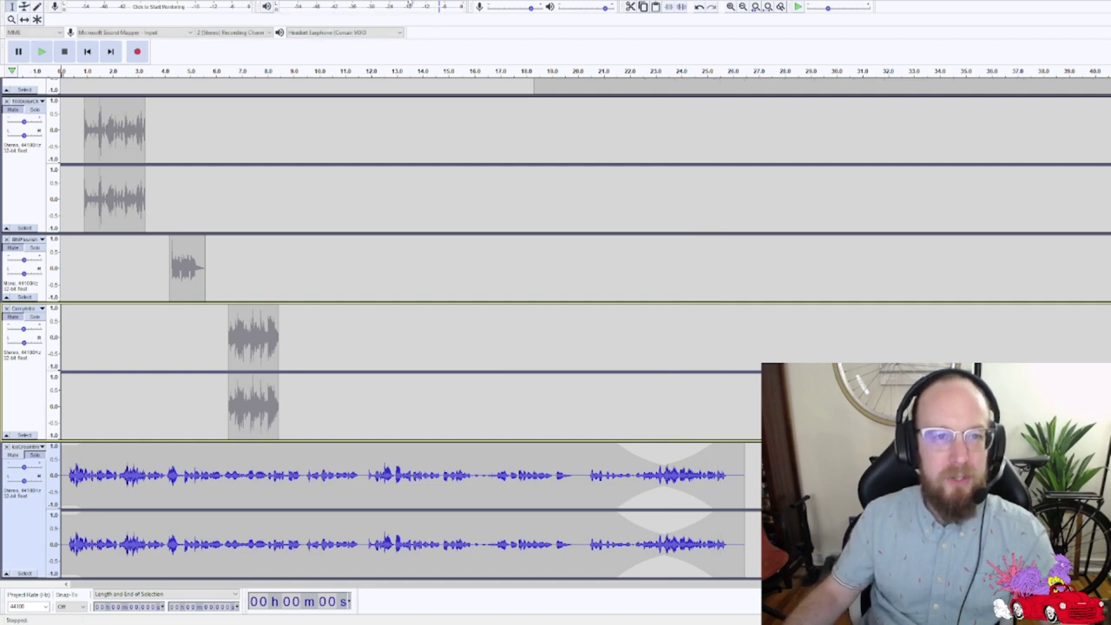
- Replay the track's opening and the volume dip from about 22 s, and highlight the passage between about 1.3 s and 18.5 s
key("space")
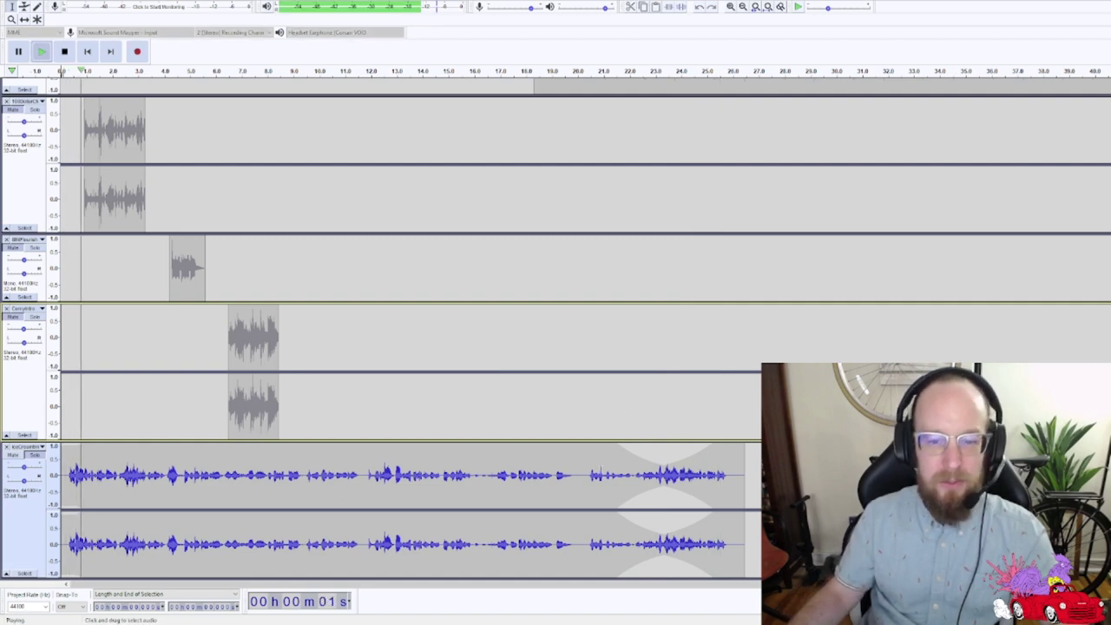
left_click(612, 492)
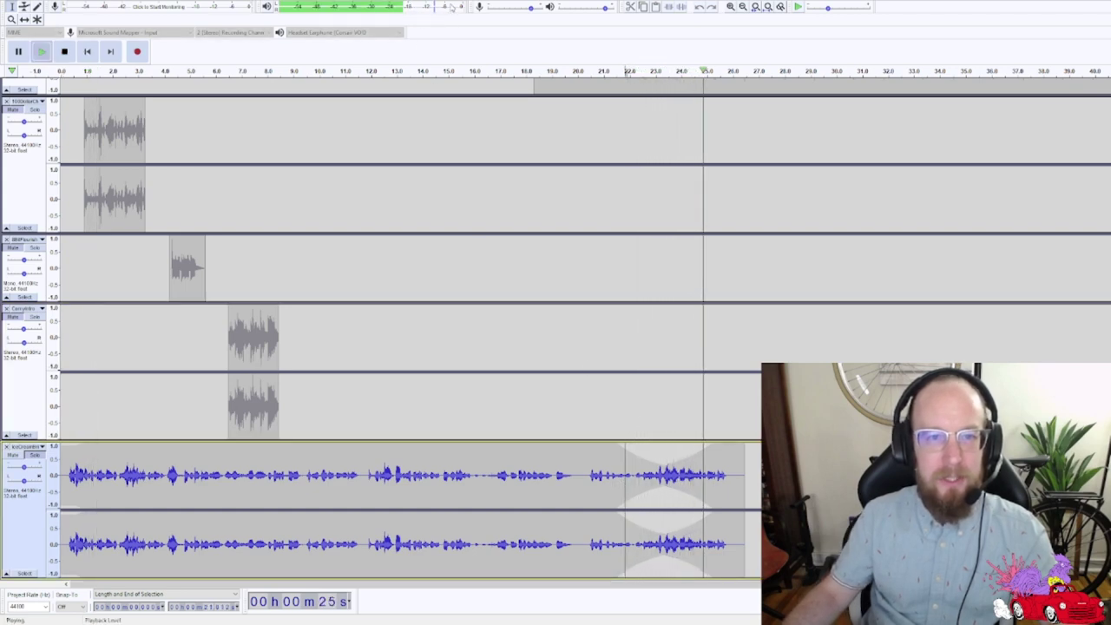
key("space")
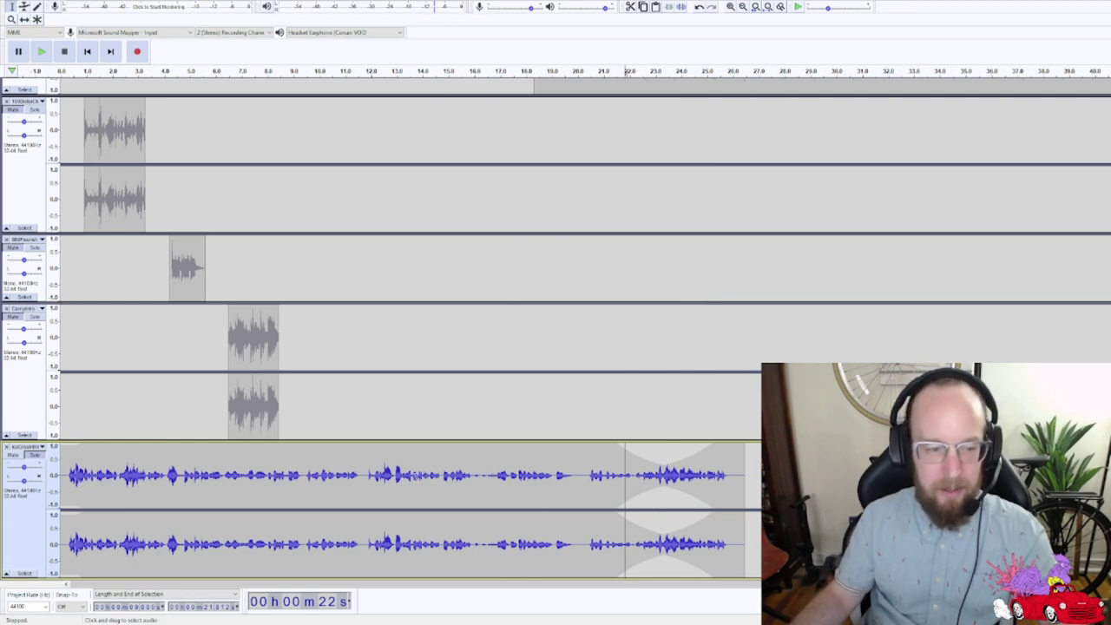
left_click_drag(94, 521, 540, 497)
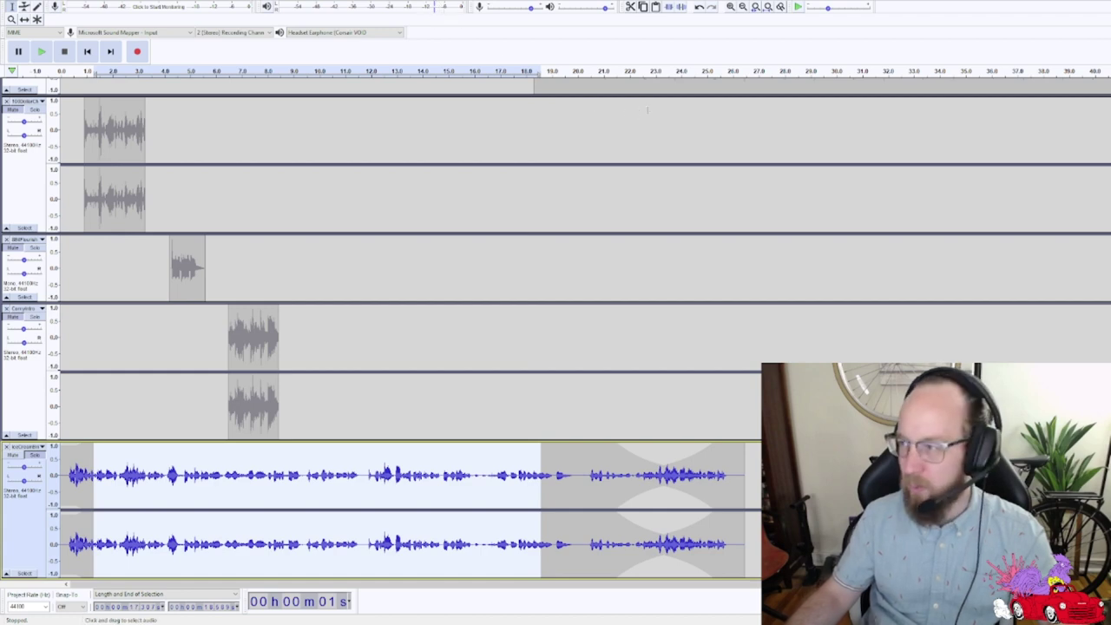
left_click(548, 484)
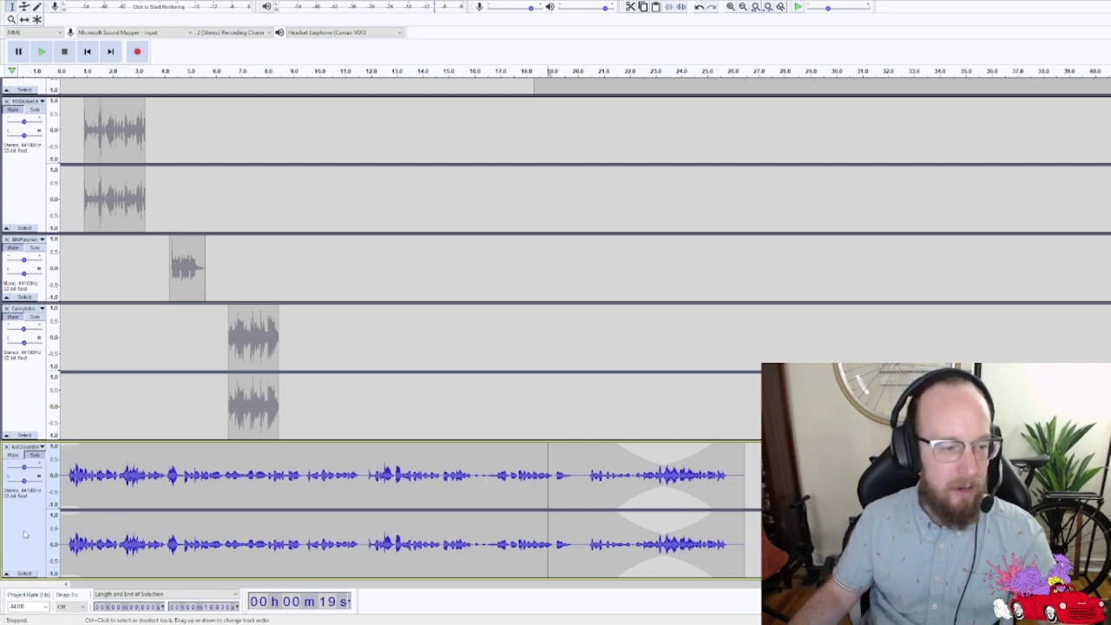
- Move the soloed stereo track up directly below the top track and shift its clip to start at about 9.3 s
left_click_drag(33, 521, 33, 157)
scroll(16, 533, "up", 6)
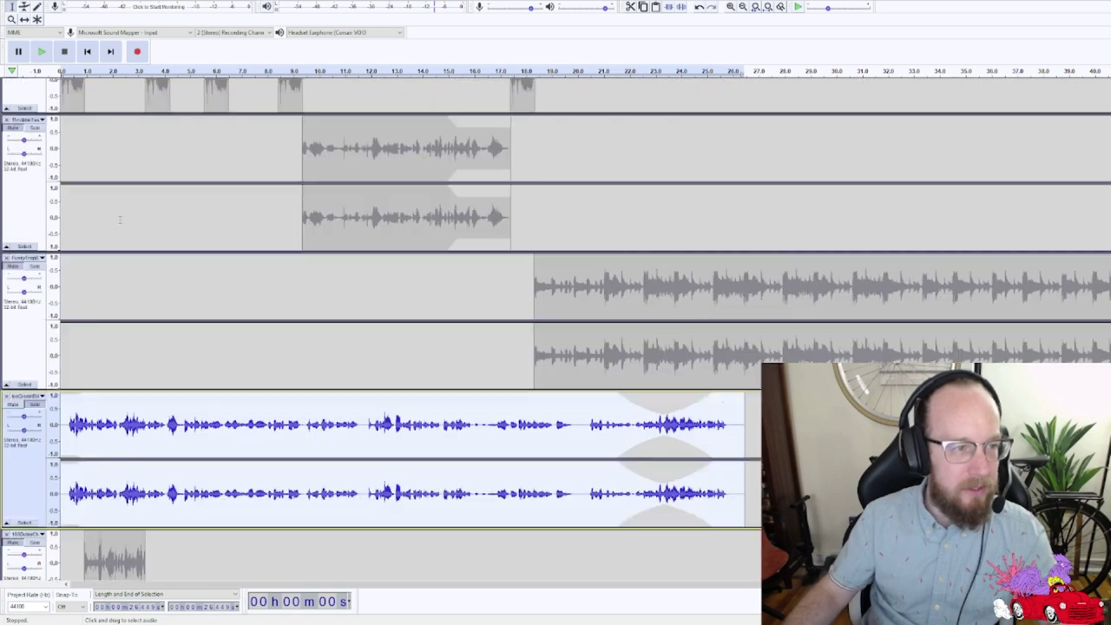
left_click_drag(24, 491, 22, 222)
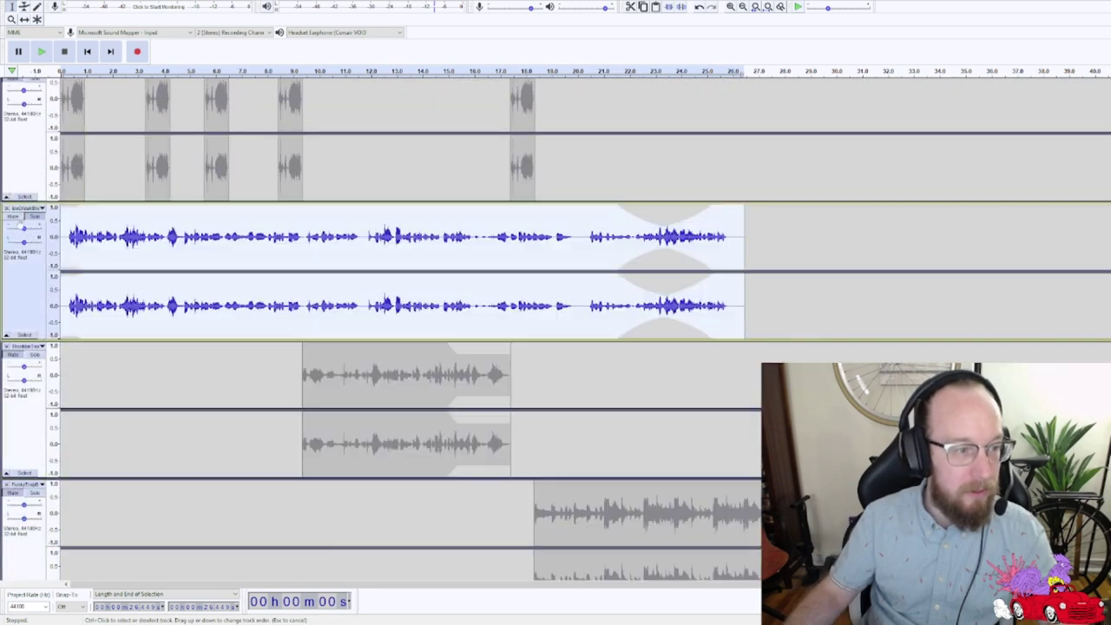
key("F5")
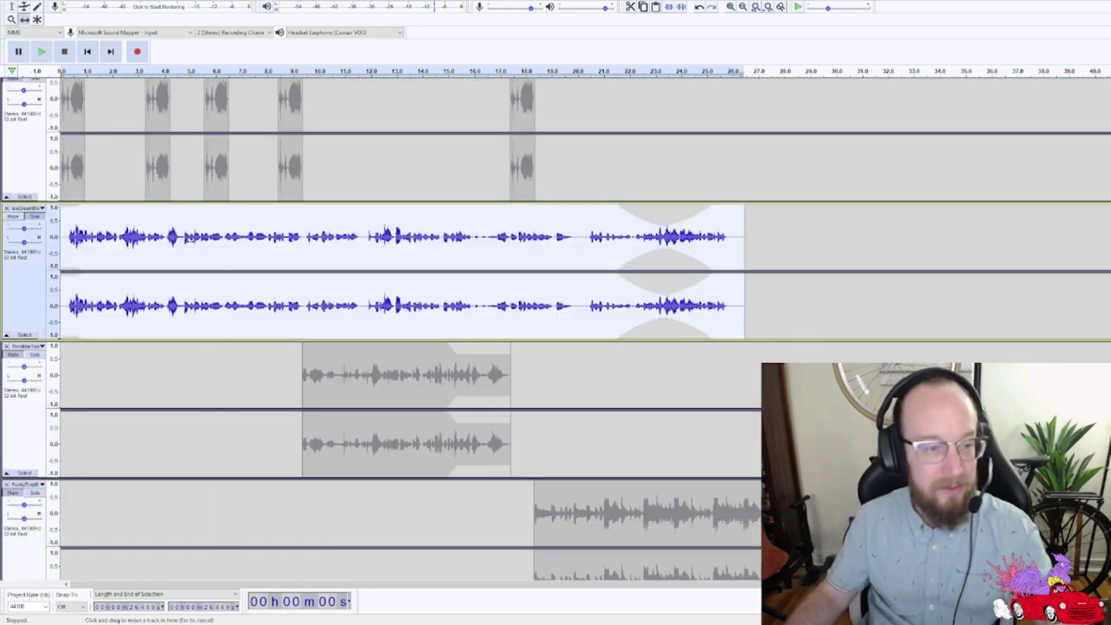
left_click_drag(194, 238, 437, 238)
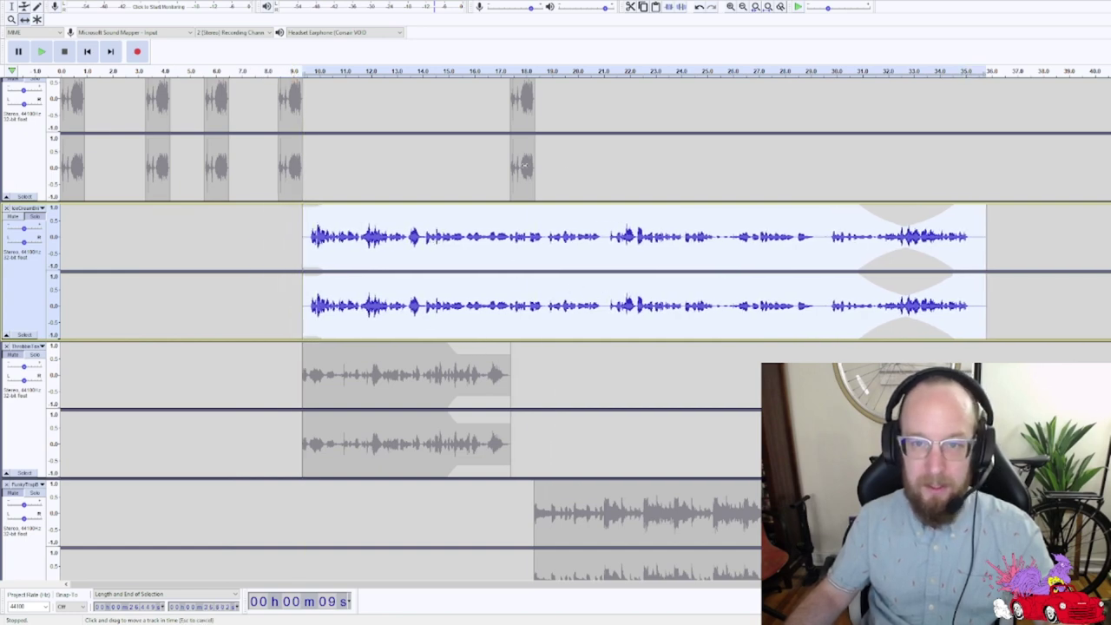
- Shift the top track's last clip to the end of the second track's clip at about 35.8 s, and the music clip directly after it
left_click_drag(524, 165, 881, 165)
scroll(883, 169, "up", 1)
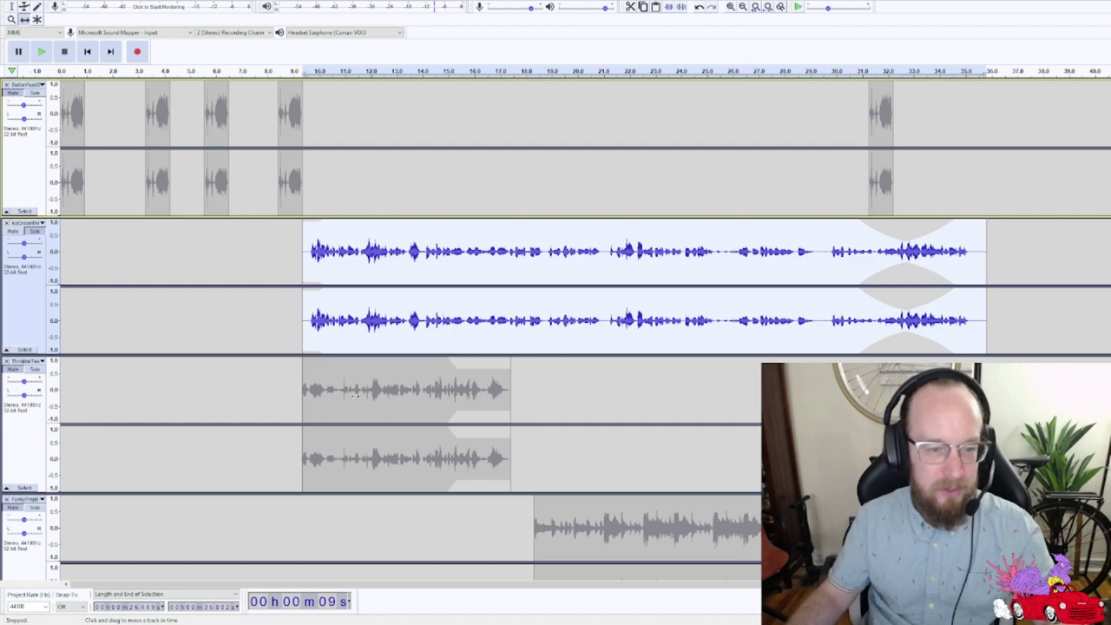
left_click(355, 396)
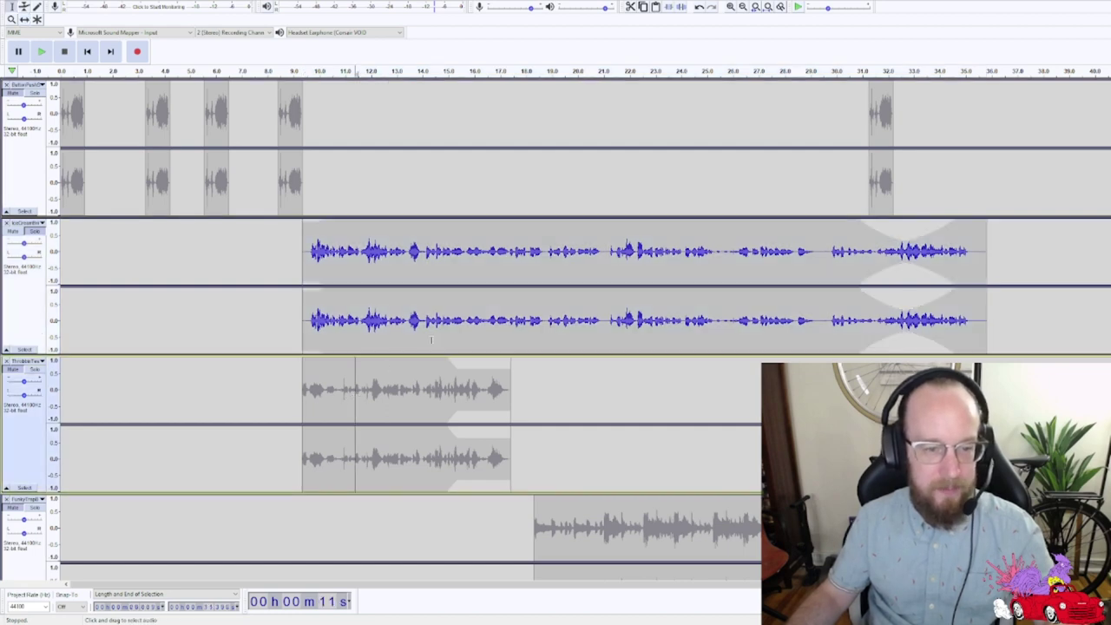
left_click(460, 323)
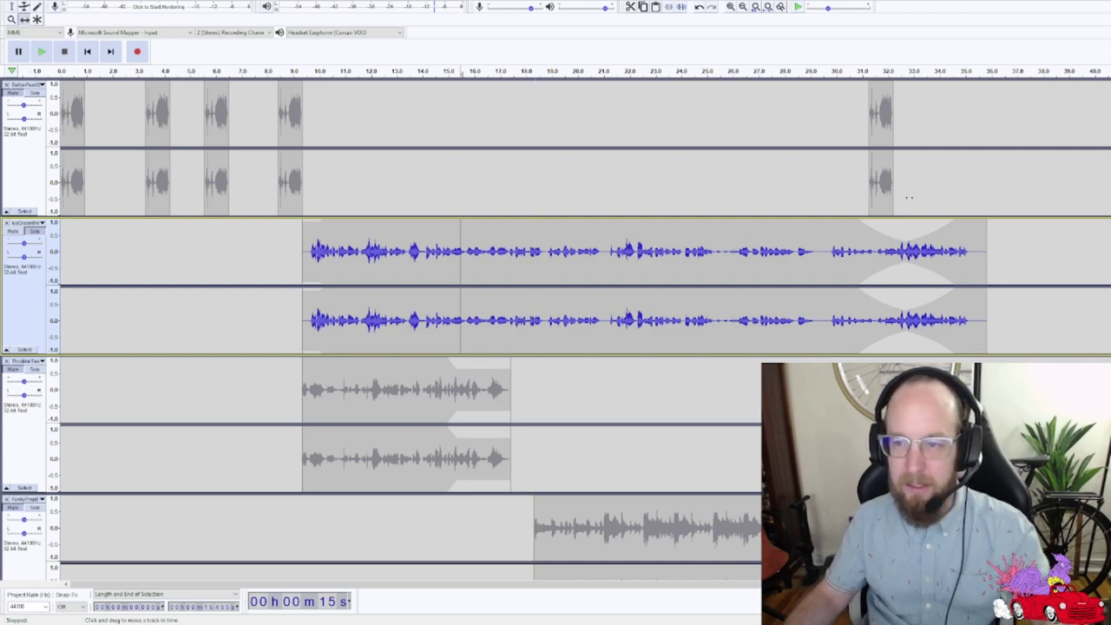
left_click_drag(876, 182, 994, 182)
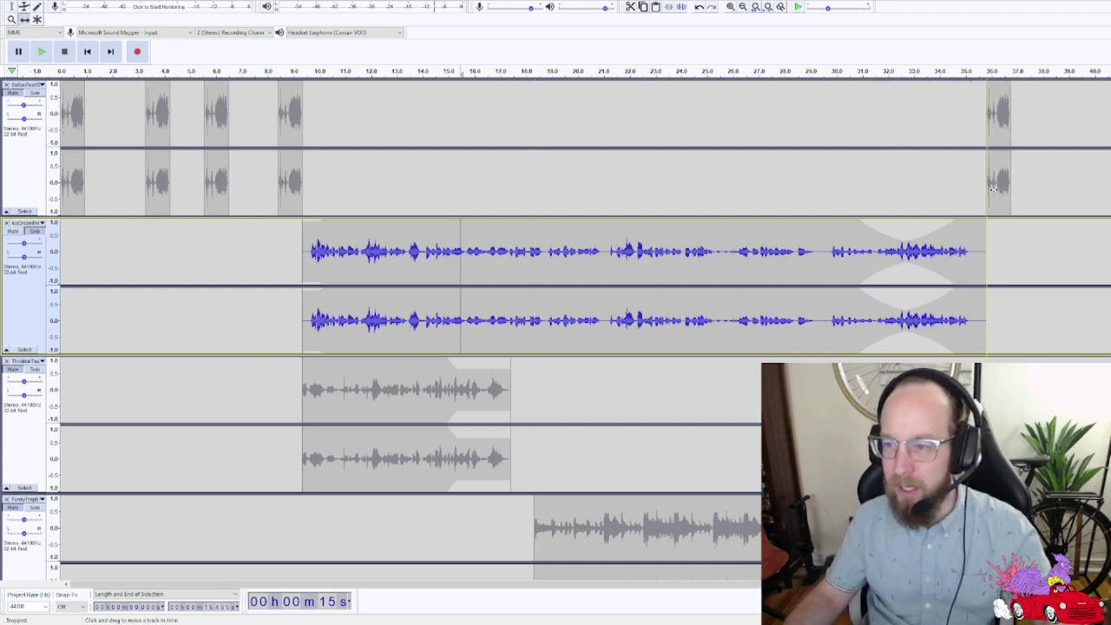
left_click_drag(672, 527, 911, 527)
scroll(912, 521, "down", 1)
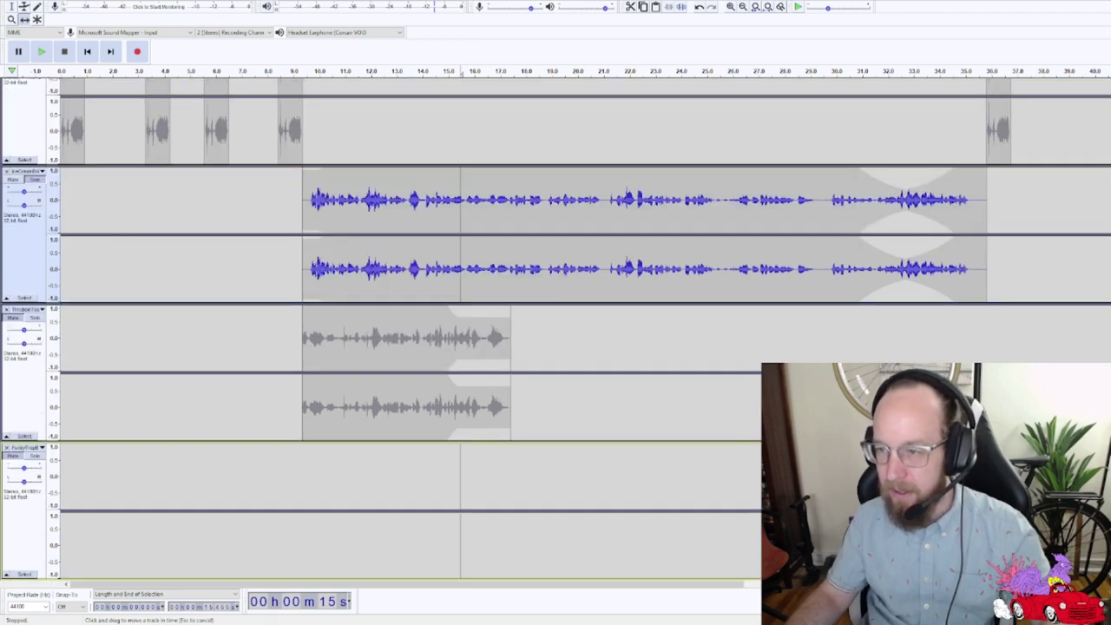
scroll(911, 347, "up", 1)
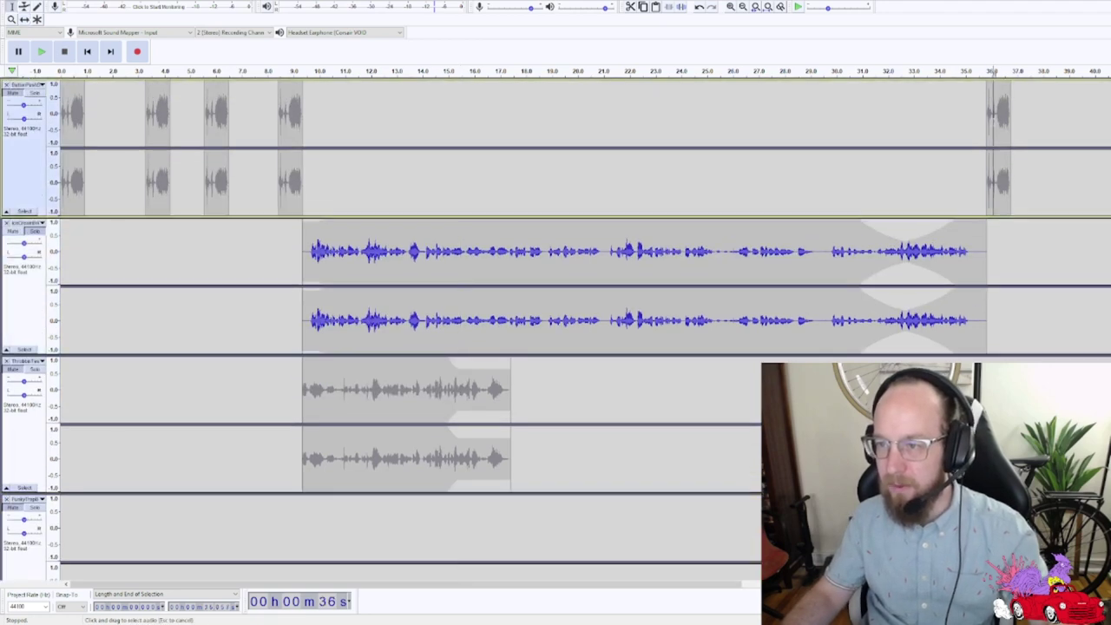
- Select the top track's last clip at about 36 s, solo that track, and listen to the clip
double_click(998, 148)
left_click(26, 95)
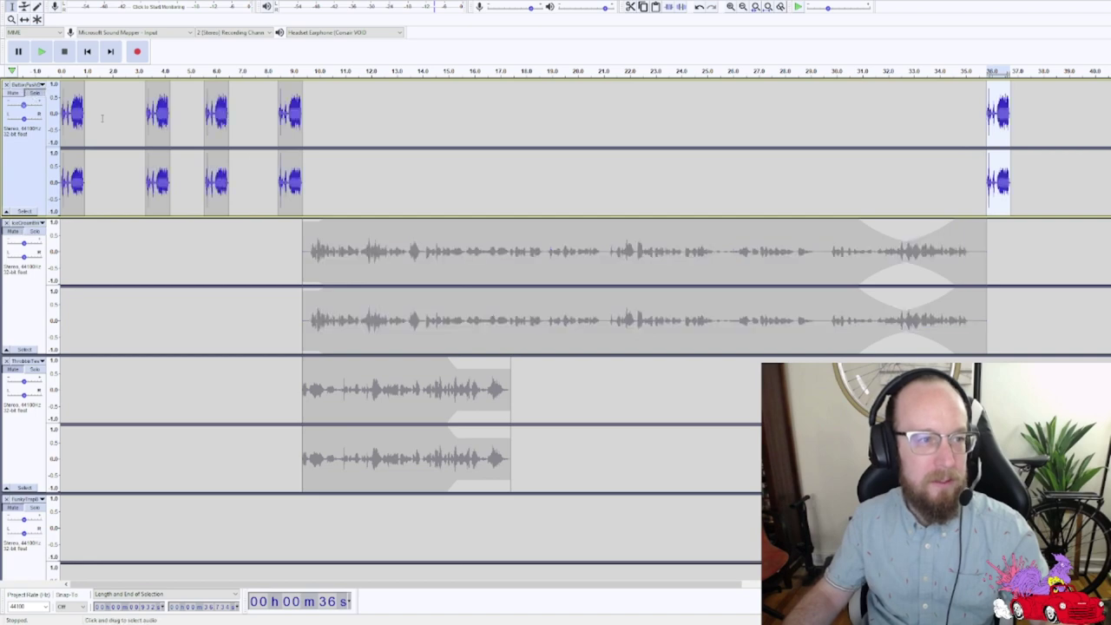
key("space")
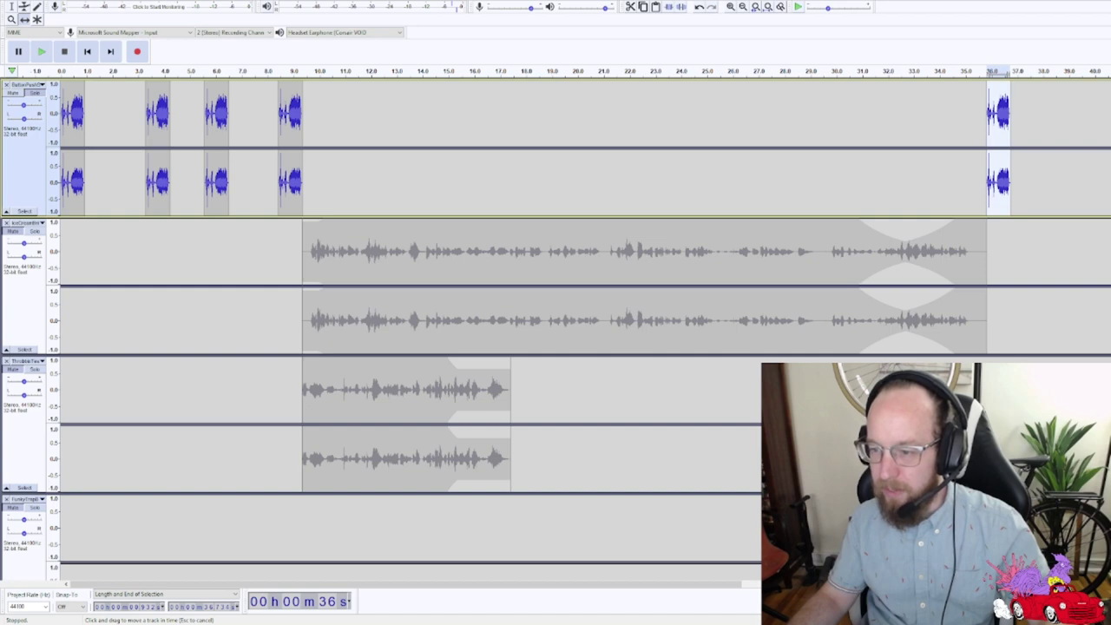
- Delete the third track, whose clip spans about 9 s to 17 s, and turn off solo on the top track
scroll(206, 330, "down", 2)
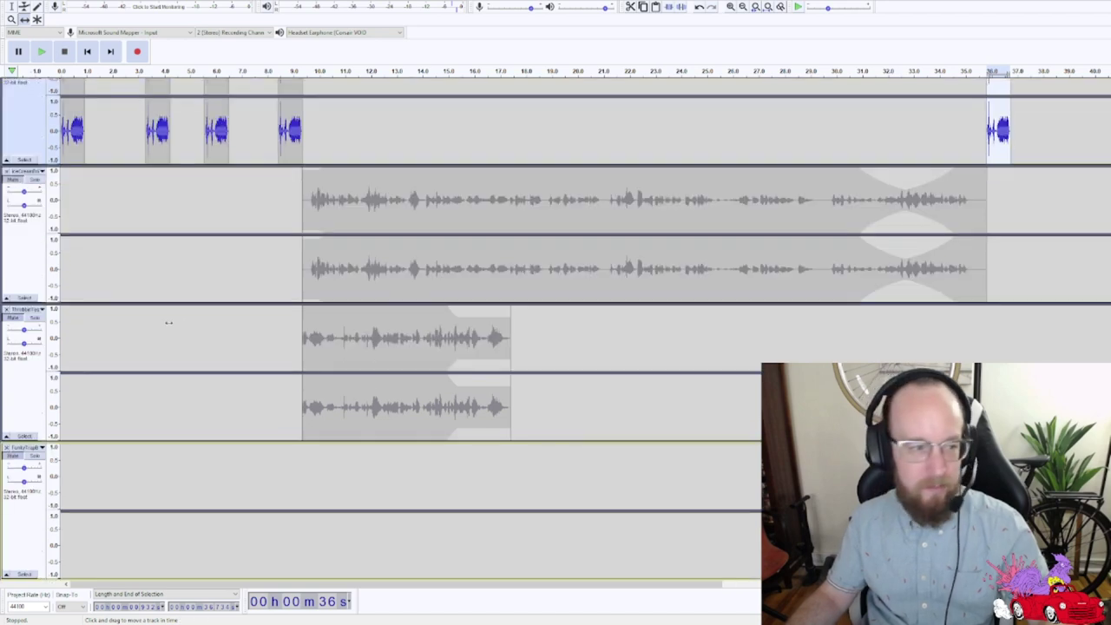
left_click(6, 310)
scroll(227, 362, "up", 2)
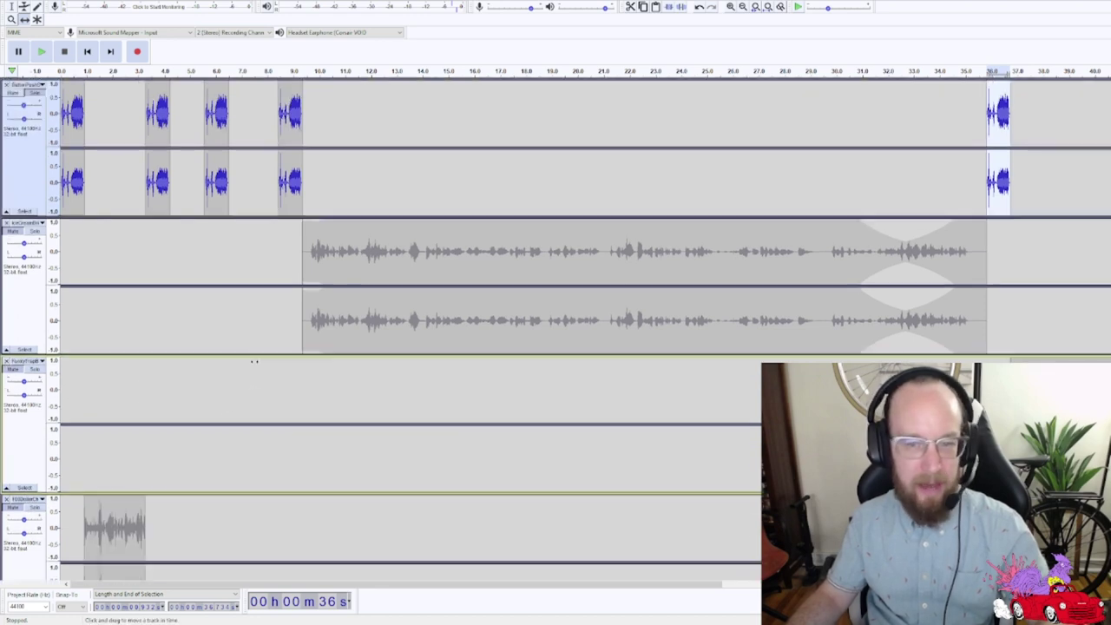
left_click(37, 93)
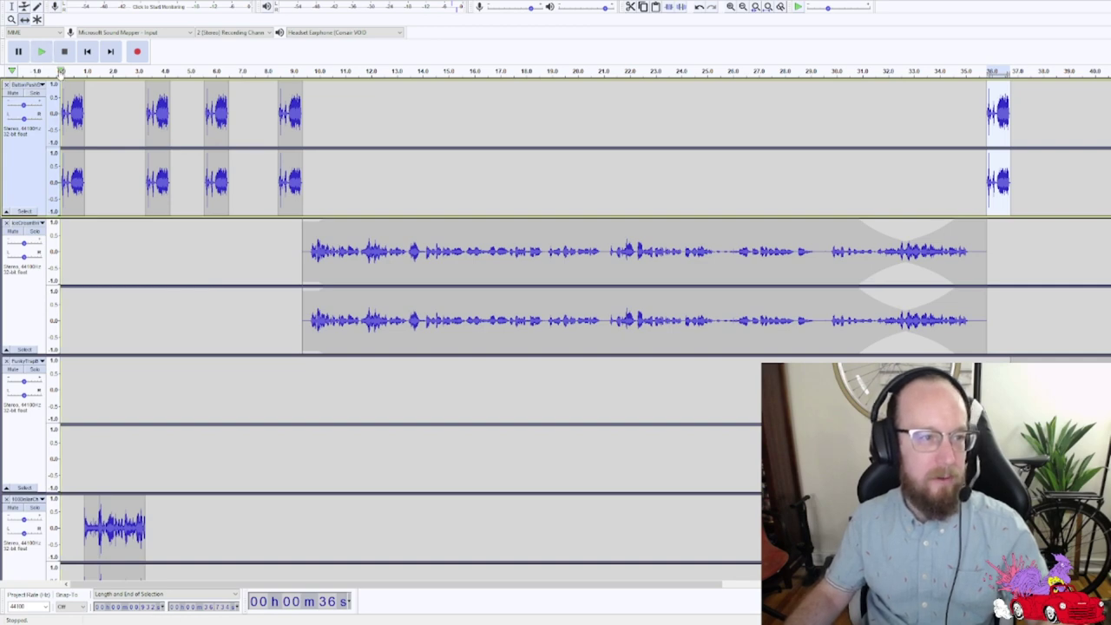
- Play the full mix from 0 s while checking the clips on the upper and lower tracks
key("space")
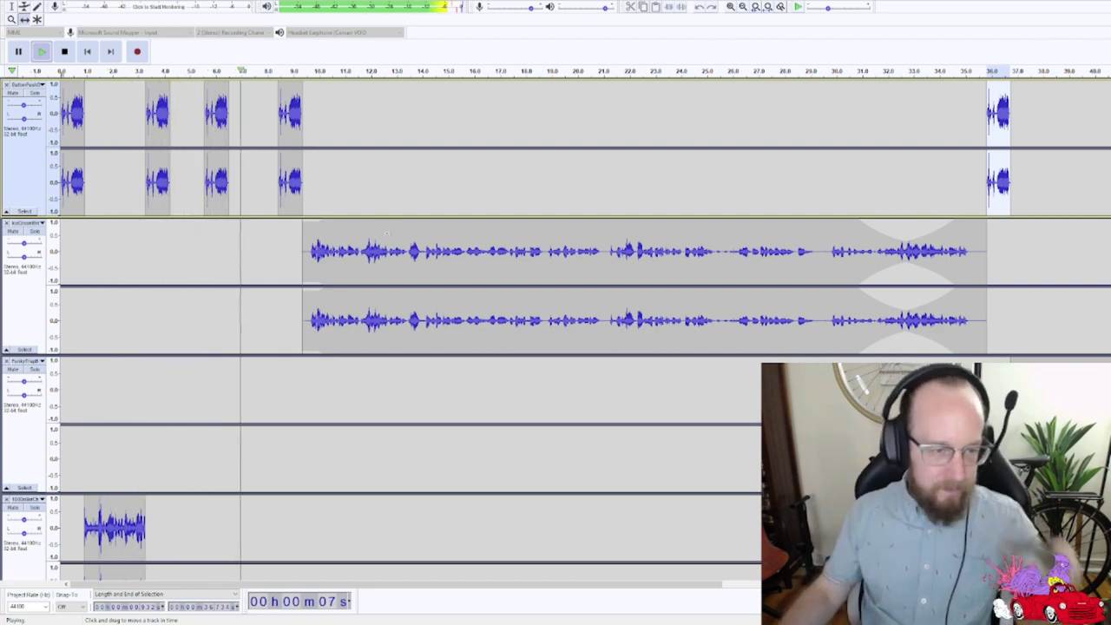
scroll(402, 386, "down", 3)
scroll(402, 386, "down", 2)
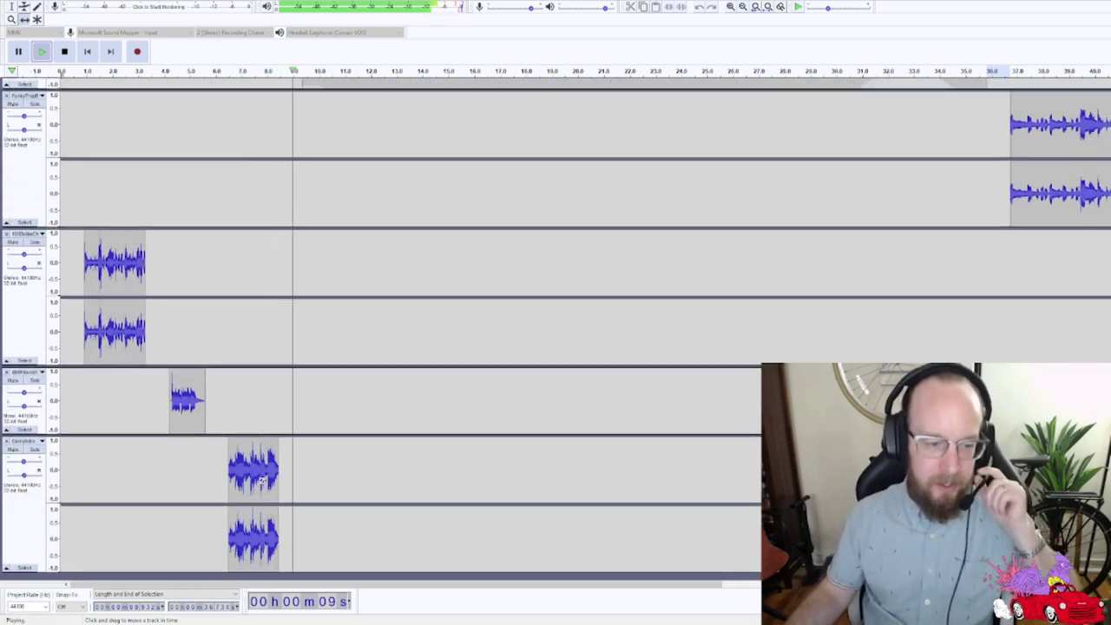
scroll(261, 484, "up", 1)
scroll(284, 427, "up", 4)
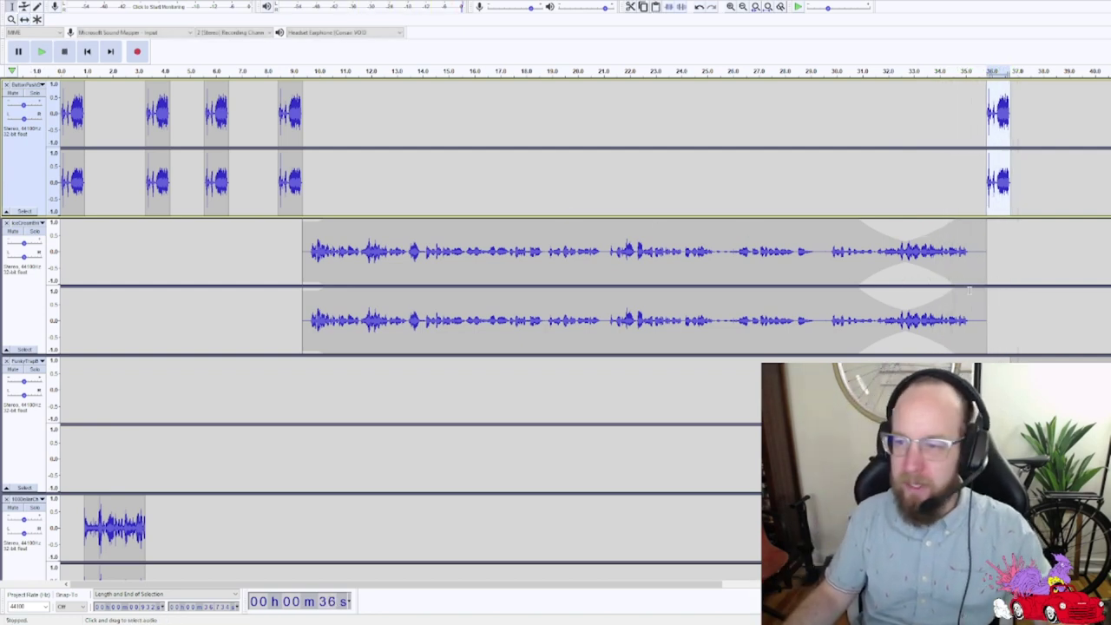
- Cut the silent tail between about 35.0 s and 35.8 s from all tracks at the end of the second track's clip
scroll(969, 290, "right", 8)
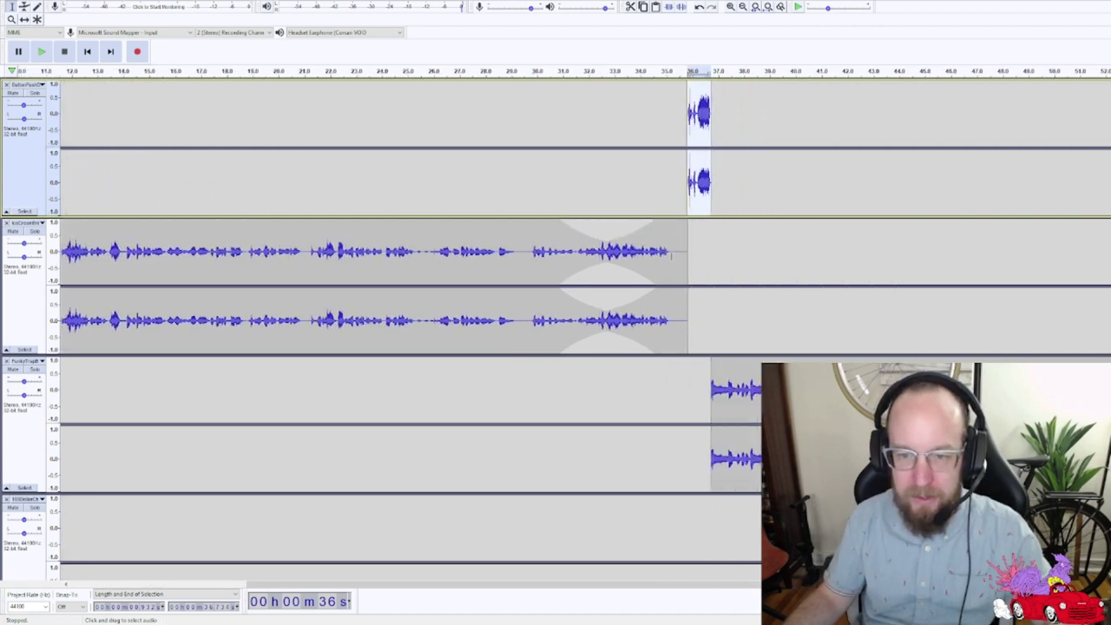
scroll(708, 293, "up", 3)
key("space")
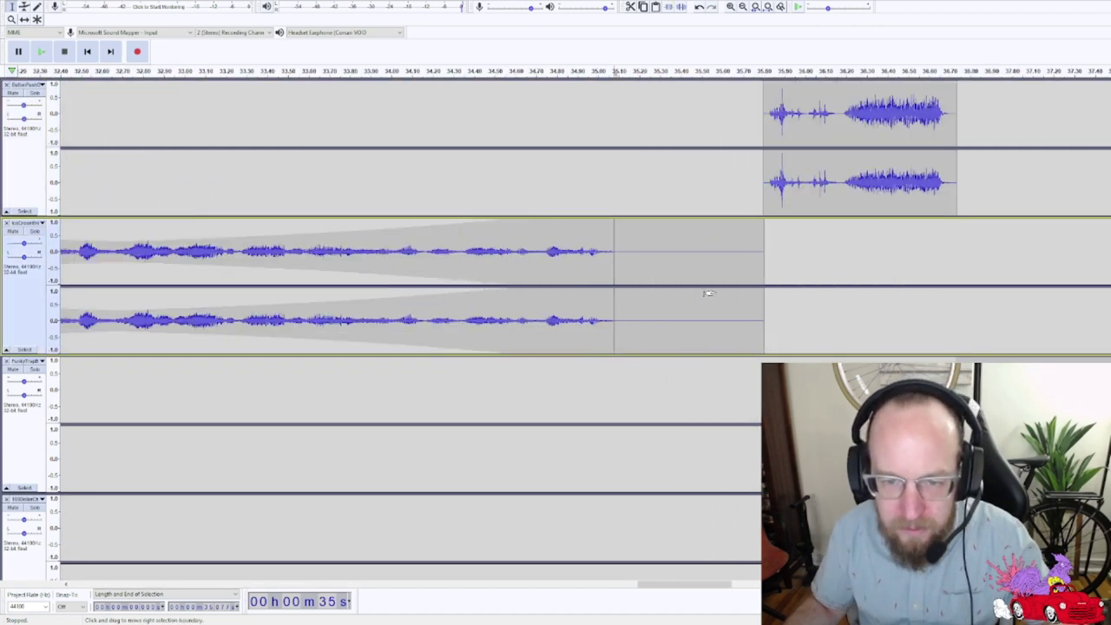
left_click_drag(671, 266, 731, 405)
left_click_drag(712, 245, 763, 243)
key("Delete")
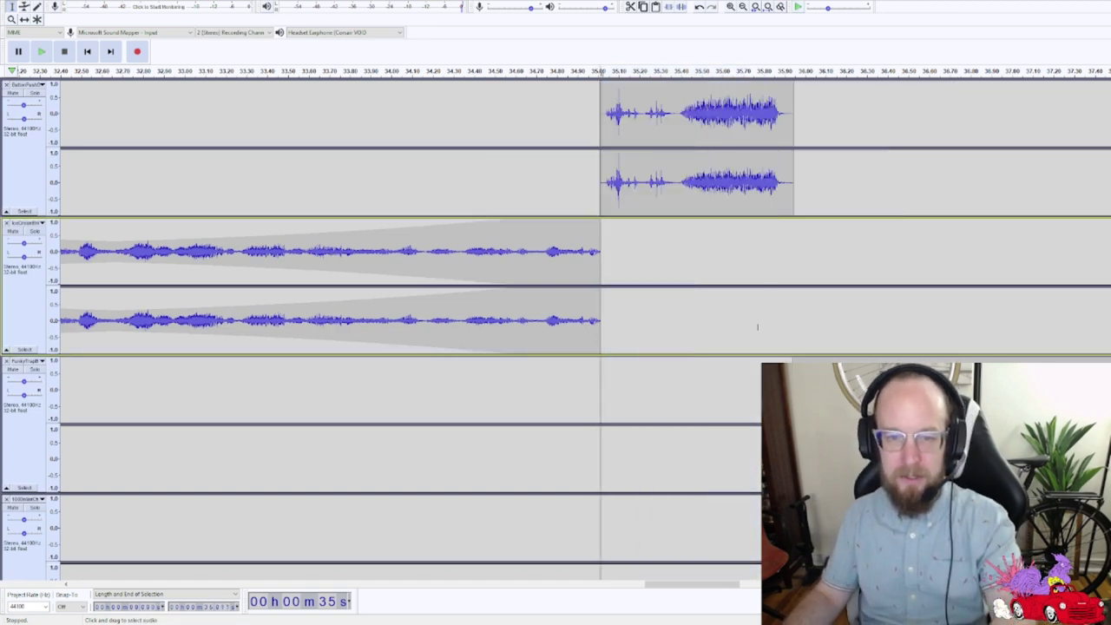
- Listen to the tightened transition from about 33 s into the music, stop playback, and return to the start of the timeline
left_click(278, 253)
key("space")
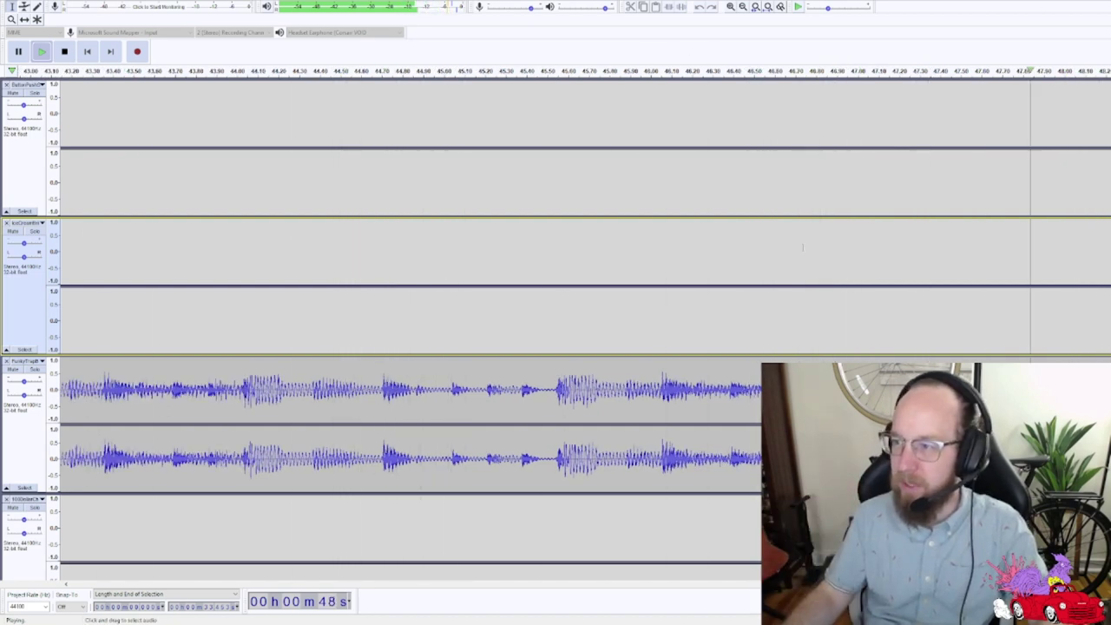
key("space")
scroll(634, 267, "left", 3)
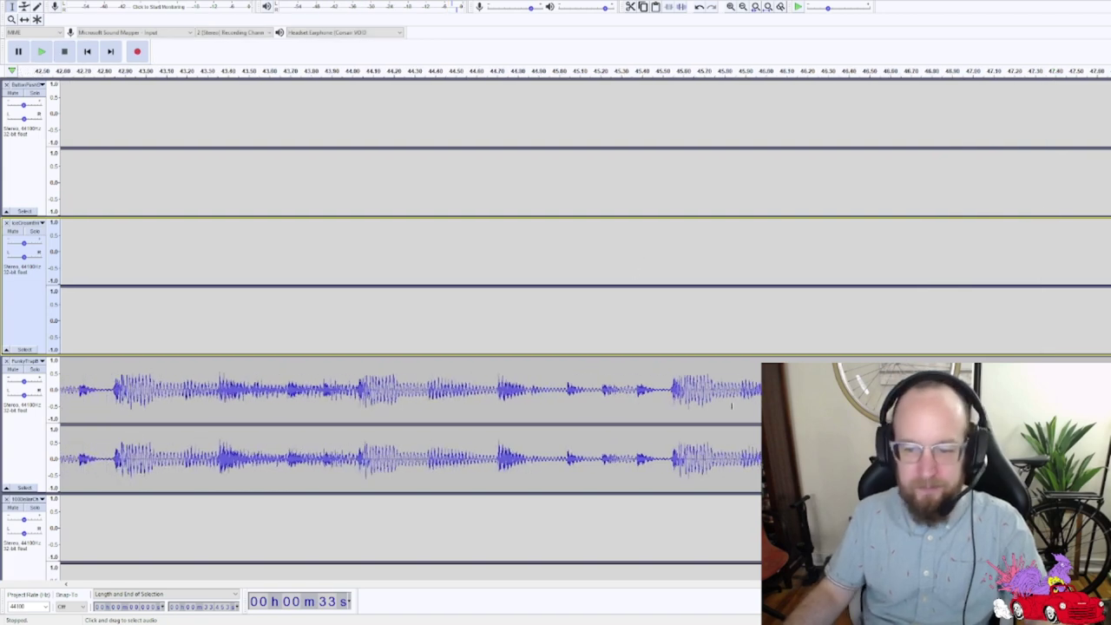
scroll(243, 527, "left", 15)
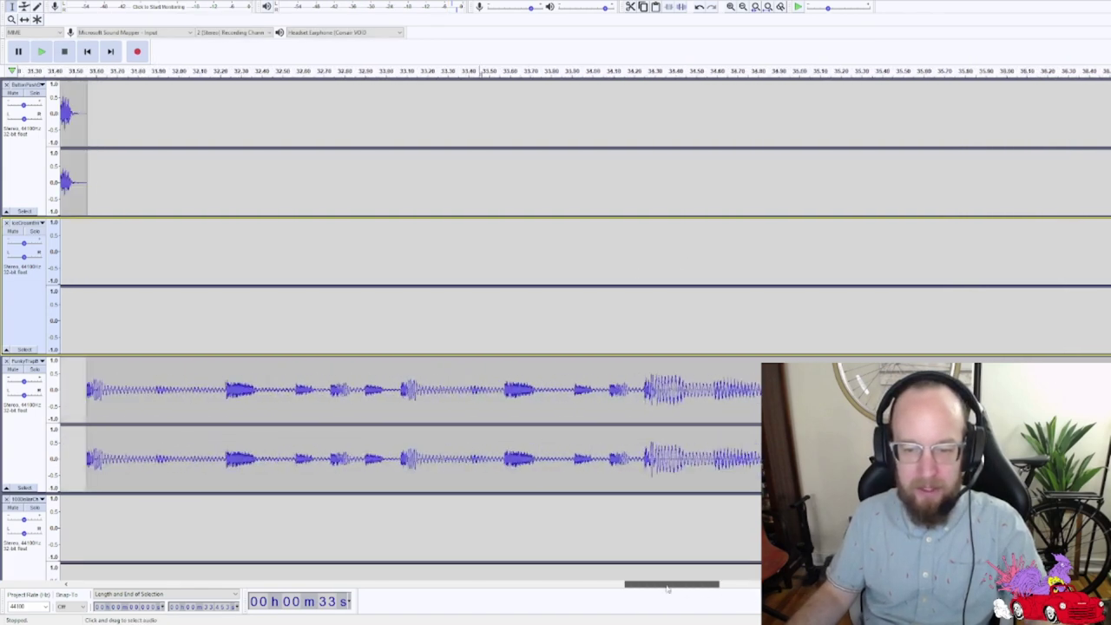
scroll(242, 527, "left", 2)
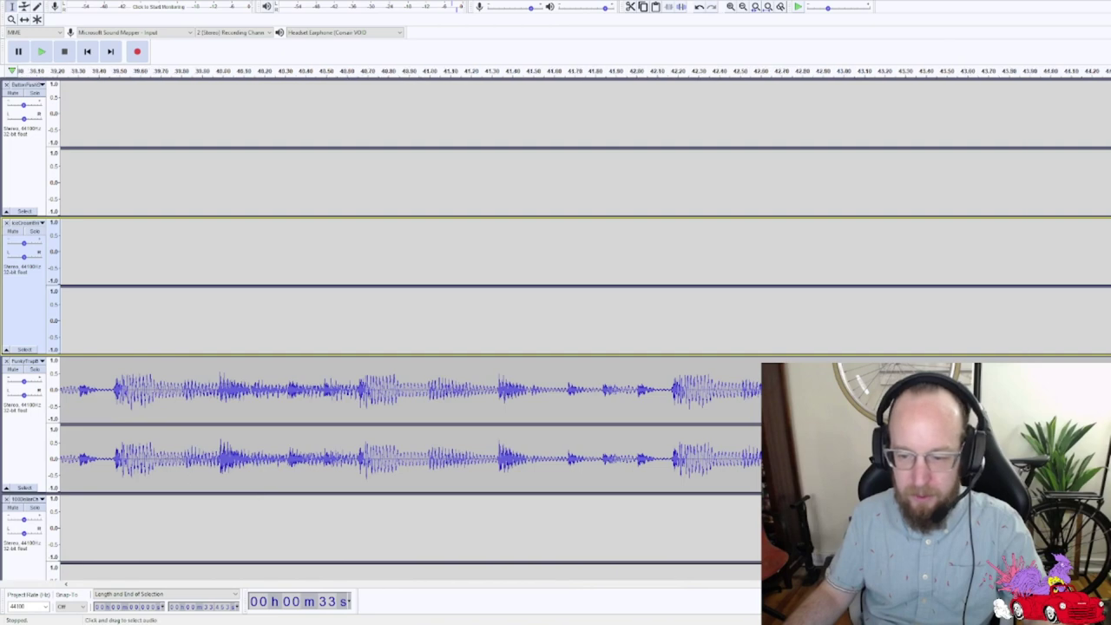
left_click_drag(200, 588, 89, 587)
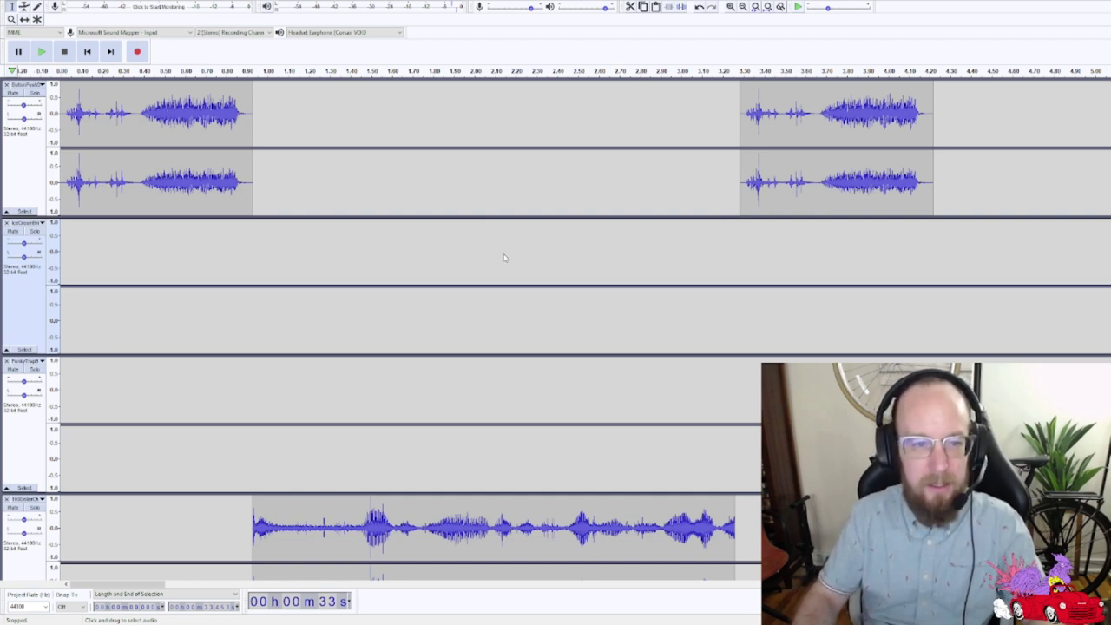
left_click(504, 347)
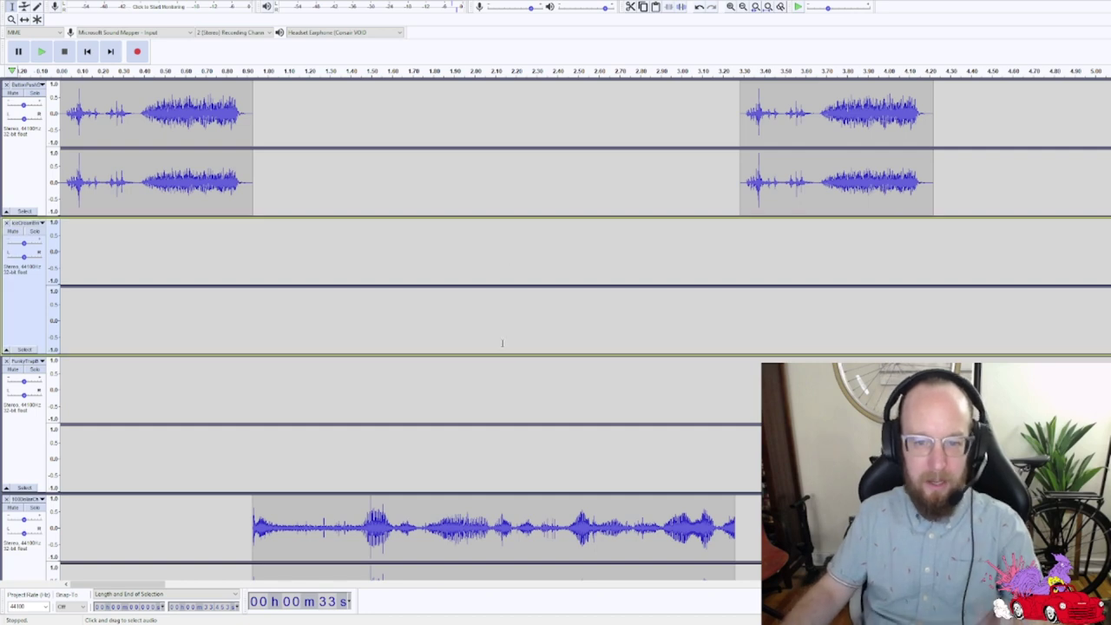
- Look over the clips on all tracks, solo the mono track, and play it from the start of its clip at about 4 s
scroll(494, 351, "down", 5)
scroll(480, 356, "down", 1)
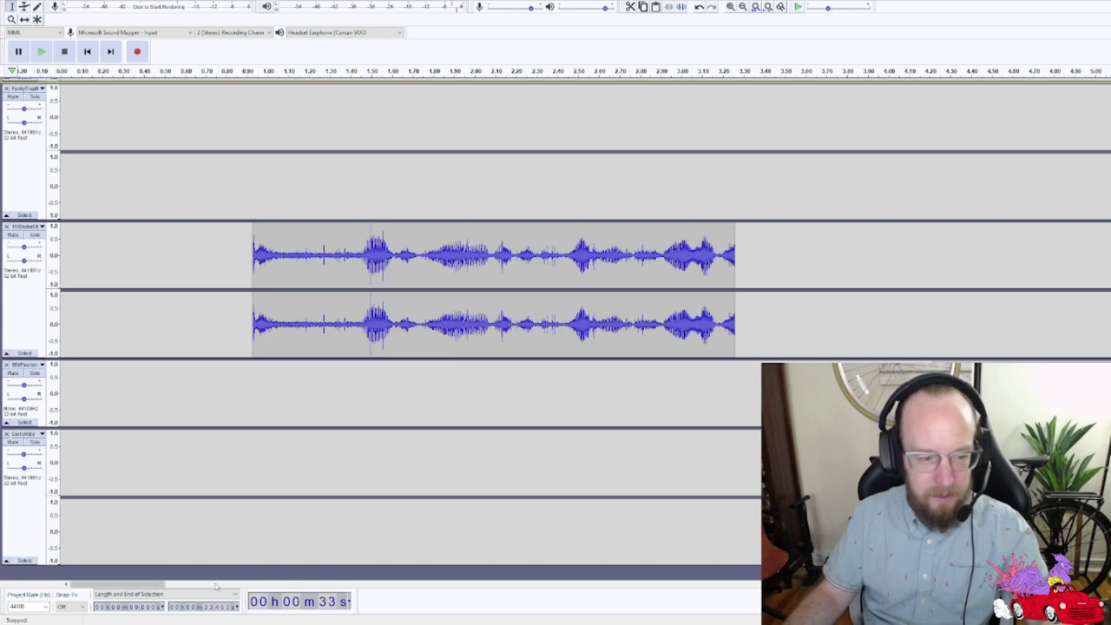
scroll(729, 417, "right", 8)
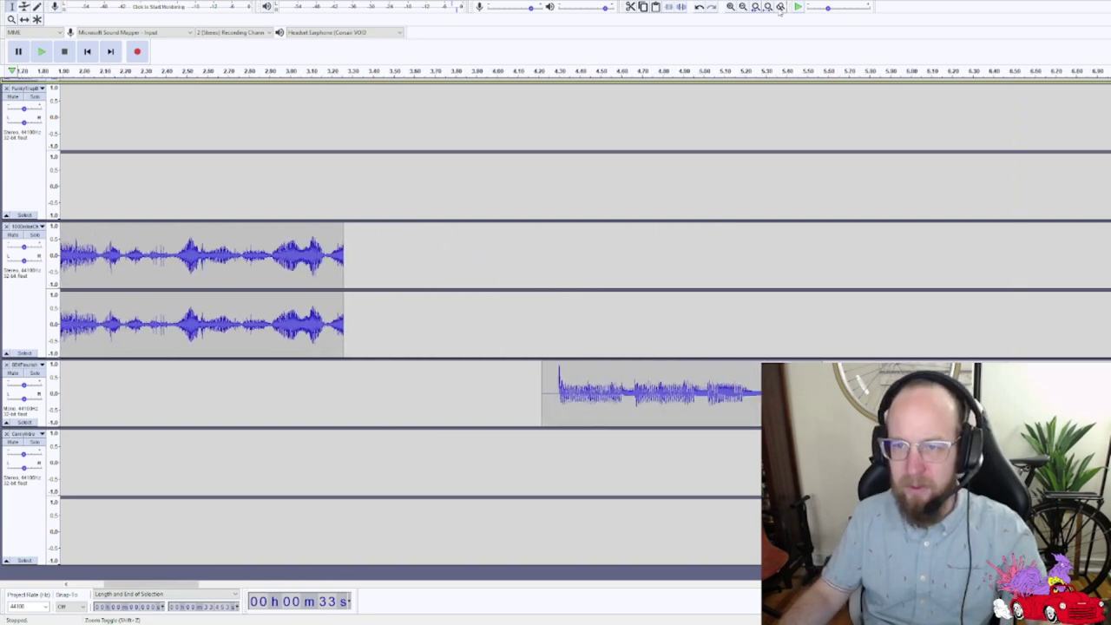
scroll(591, 240, "down", 4)
scroll(592, 241, "up", 3)
scroll(592, 240, "up", 4)
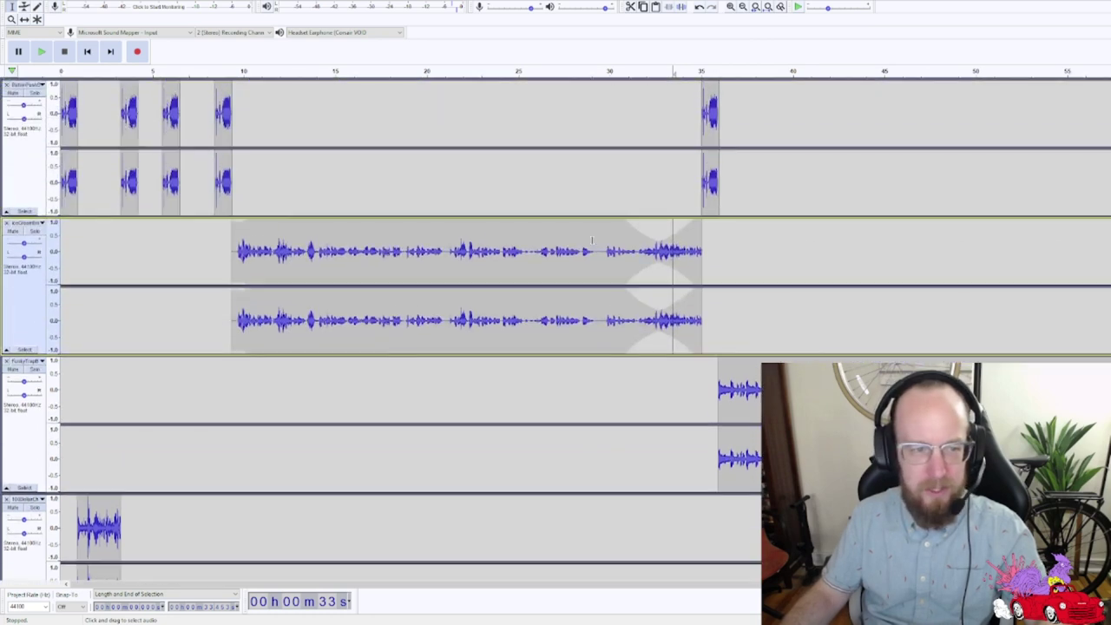
scroll(592, 241, "down", 7)
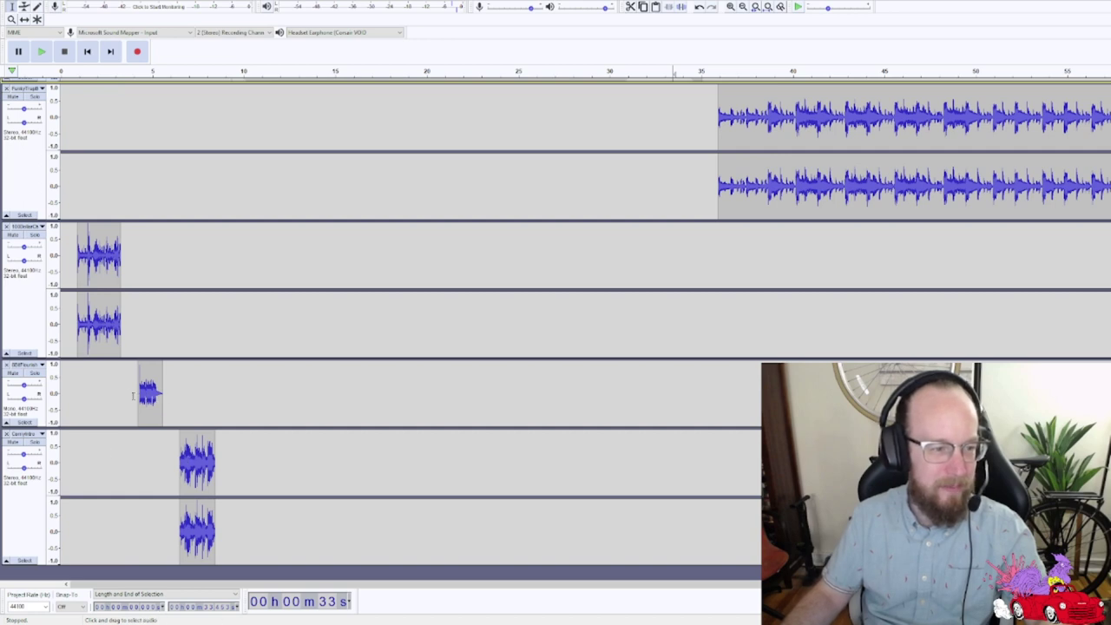
left_click(132, 396)
left_click(35, 373)
key("space")
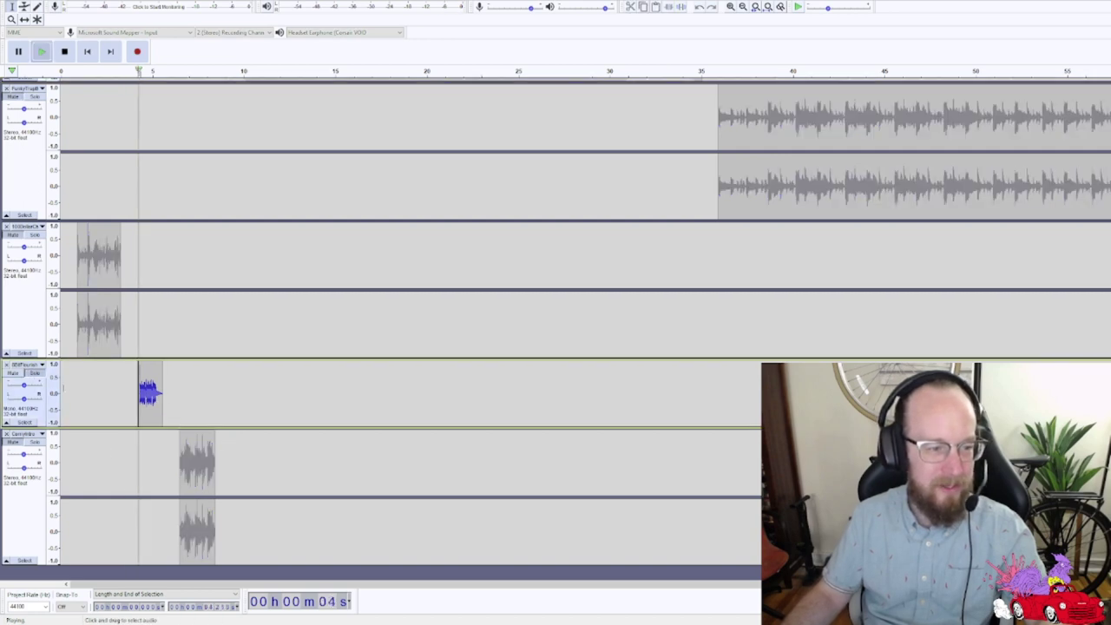
key("space")
- Solo the fourth track and listen to its clip from about 1 s
left_click(33, 234)
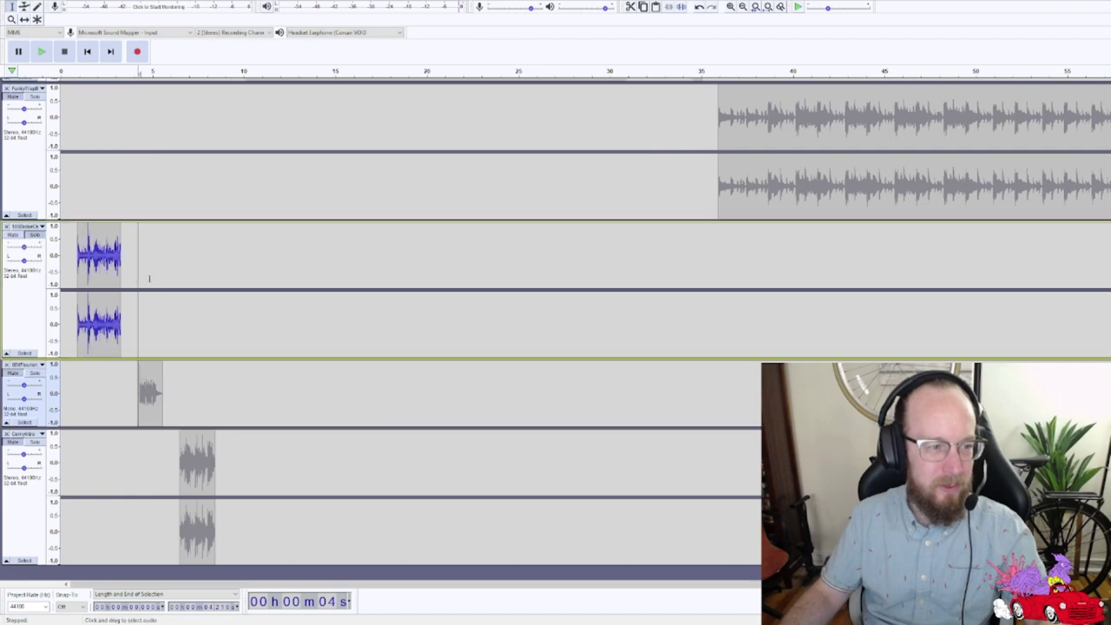
left_click(24, 354)
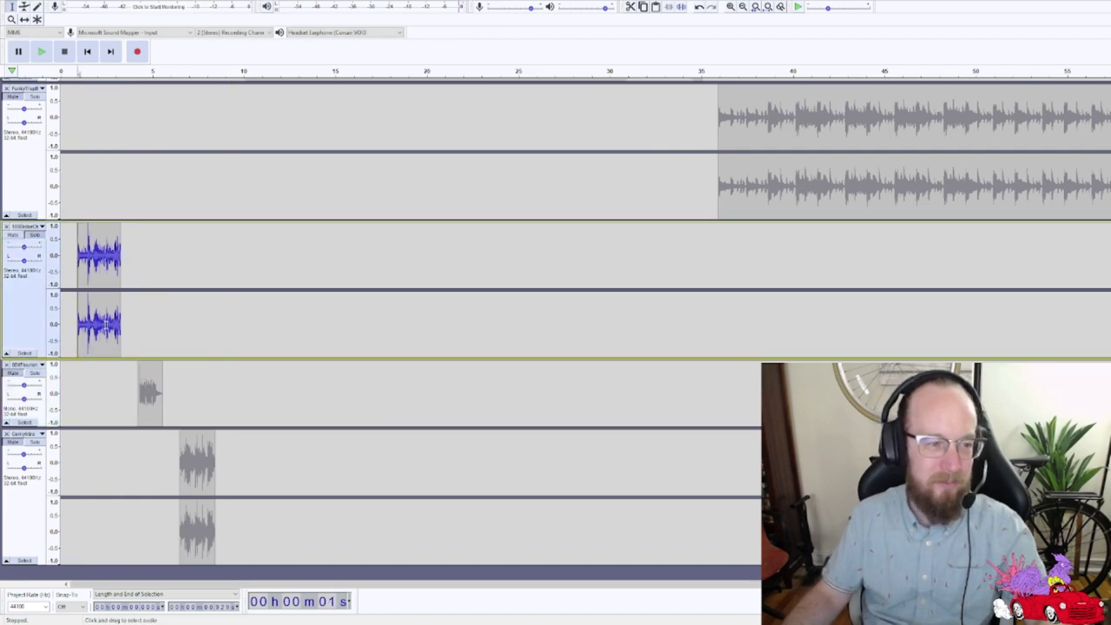
key("space")
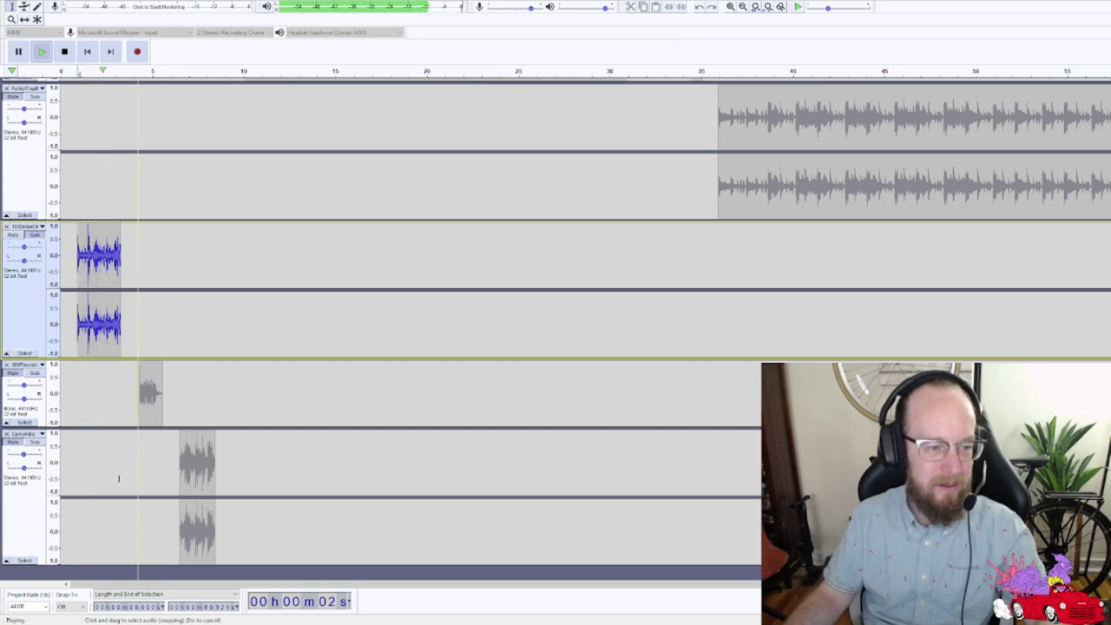
key("space")
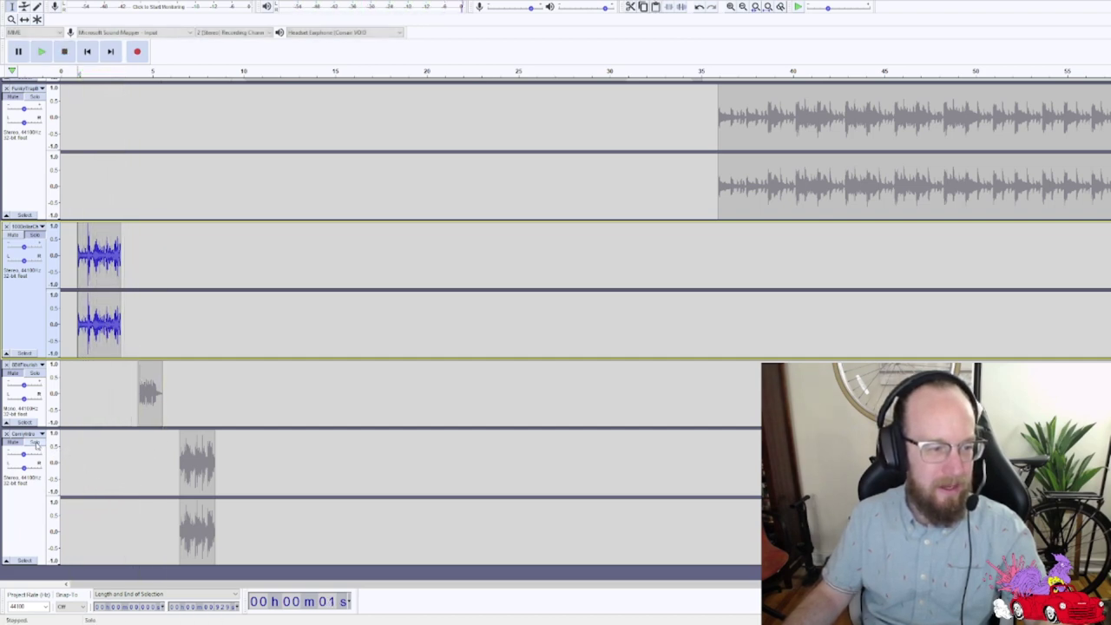
- Solo the lowest track and listen to its clip from about 6.5 s
left_click(179, 453)
key("space")
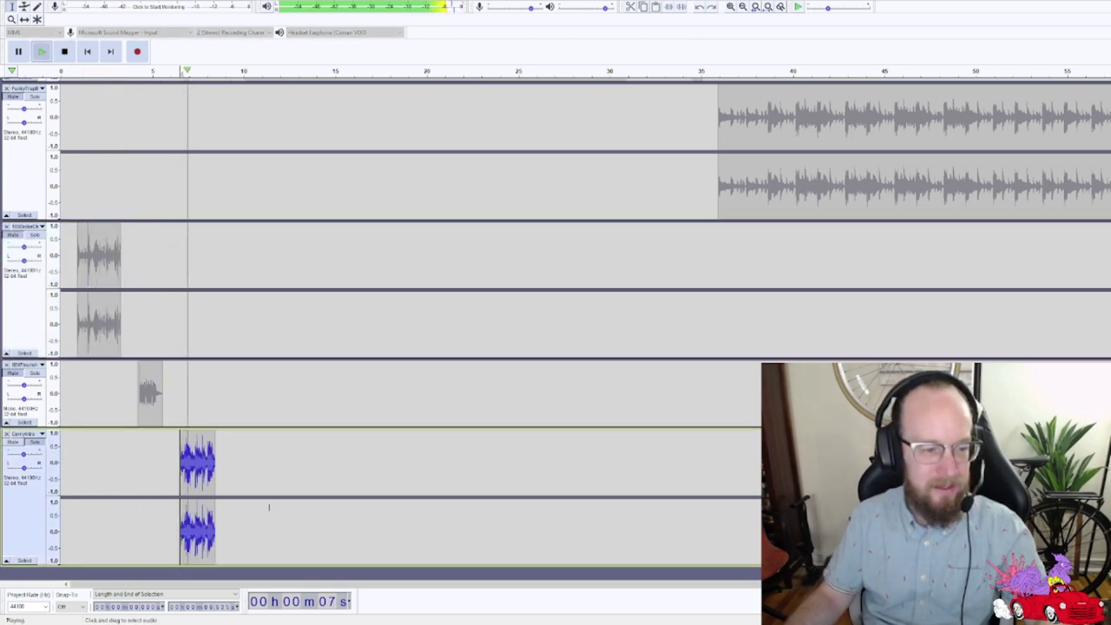
key("space")
- Solo the top track, play its repeated sound from about 6.5 s, stop playback, and turn solo off
scroll(99, 454, "up", 6)
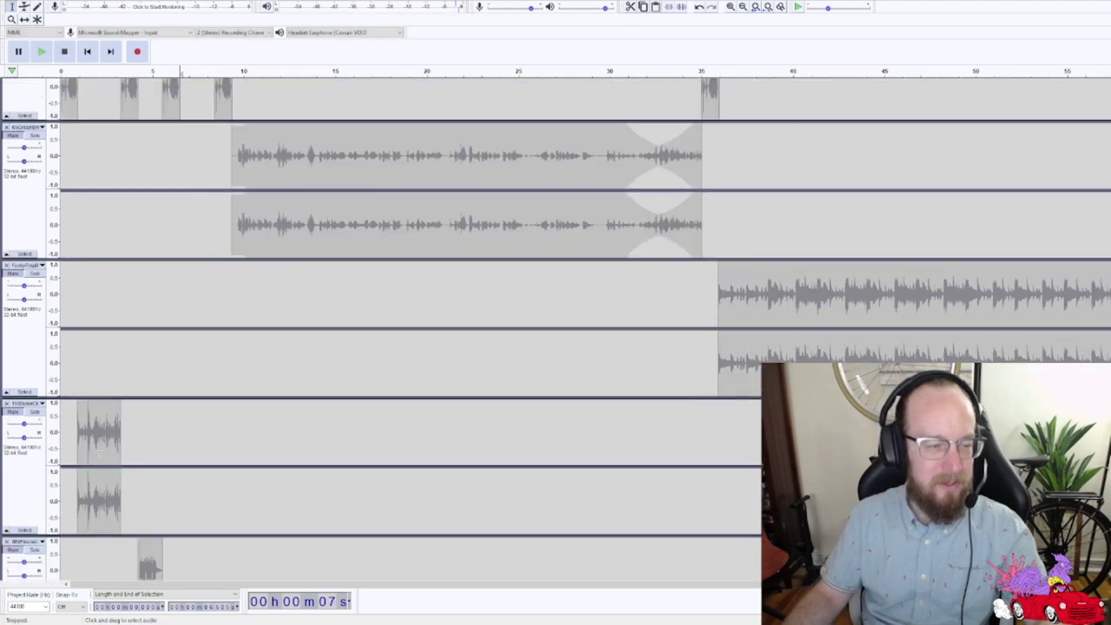
scroll(107, 393, "up", 2)
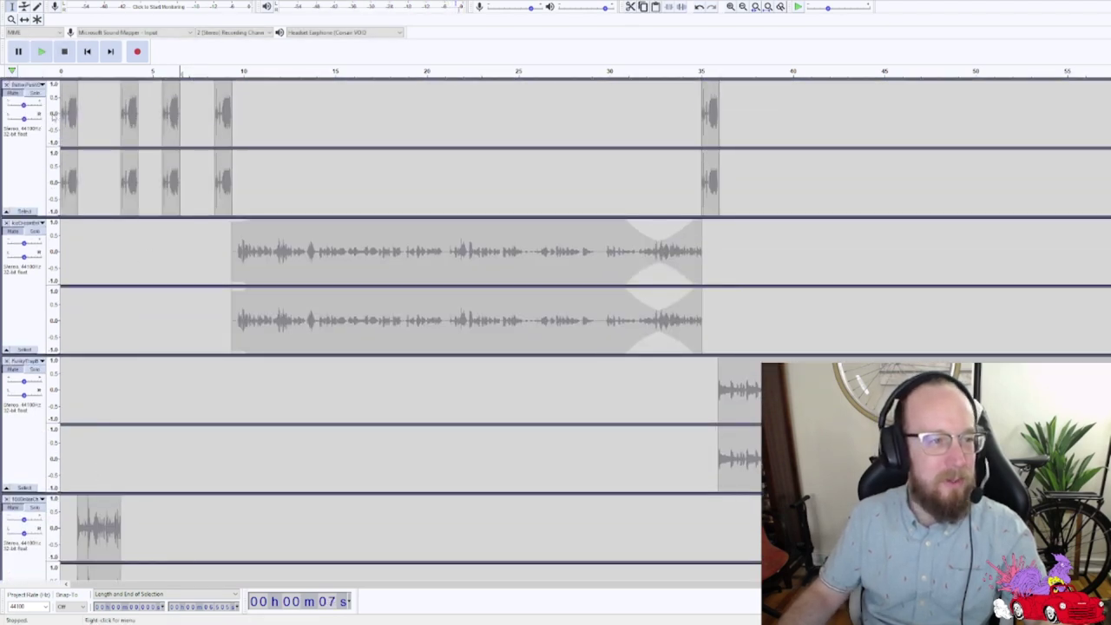
left_click(42, 99)
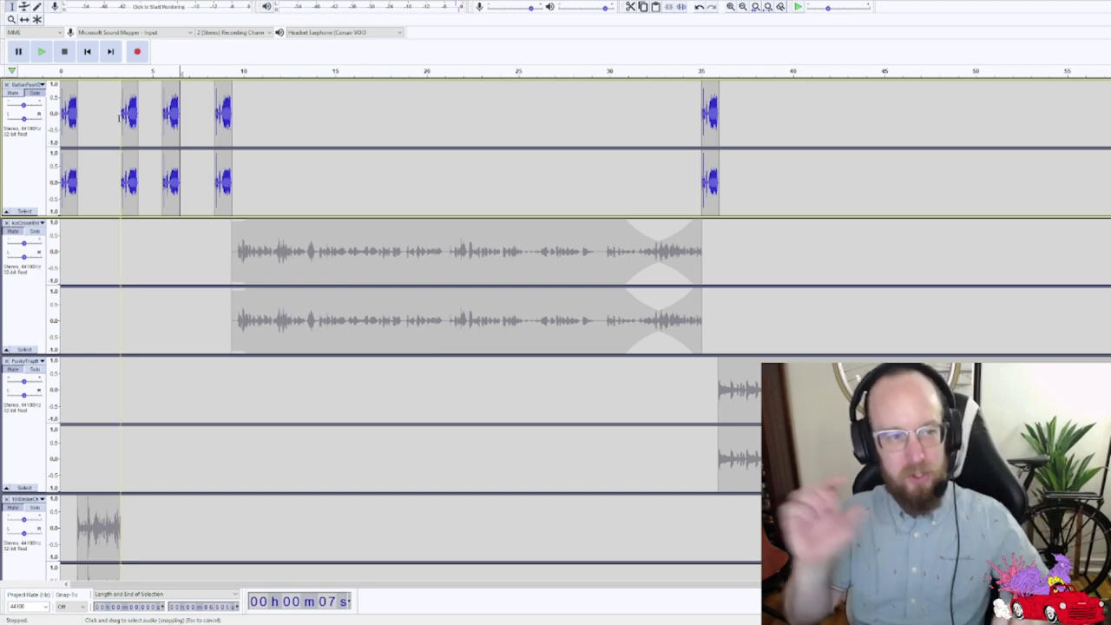
key("space")
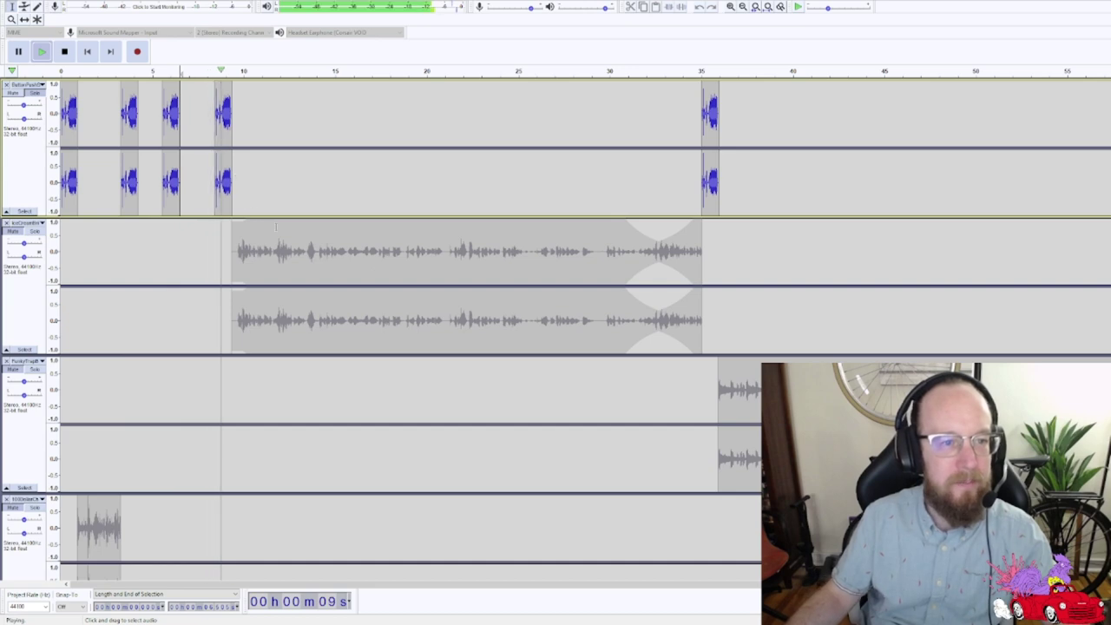
key("space")
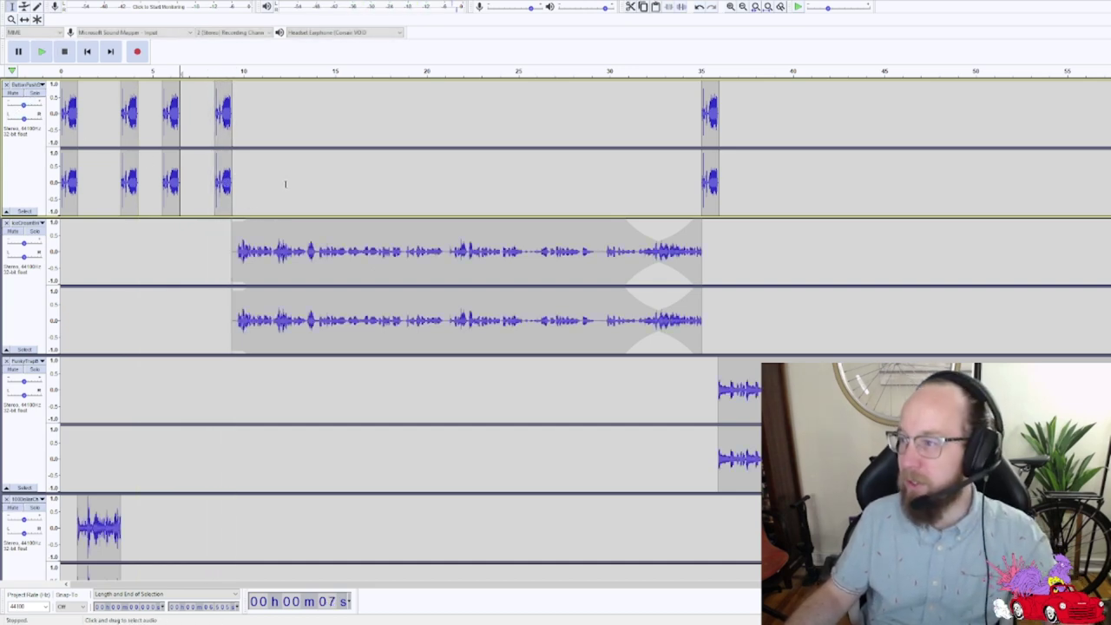
- Save the sound-clip project and close it
key("ctrl+s")
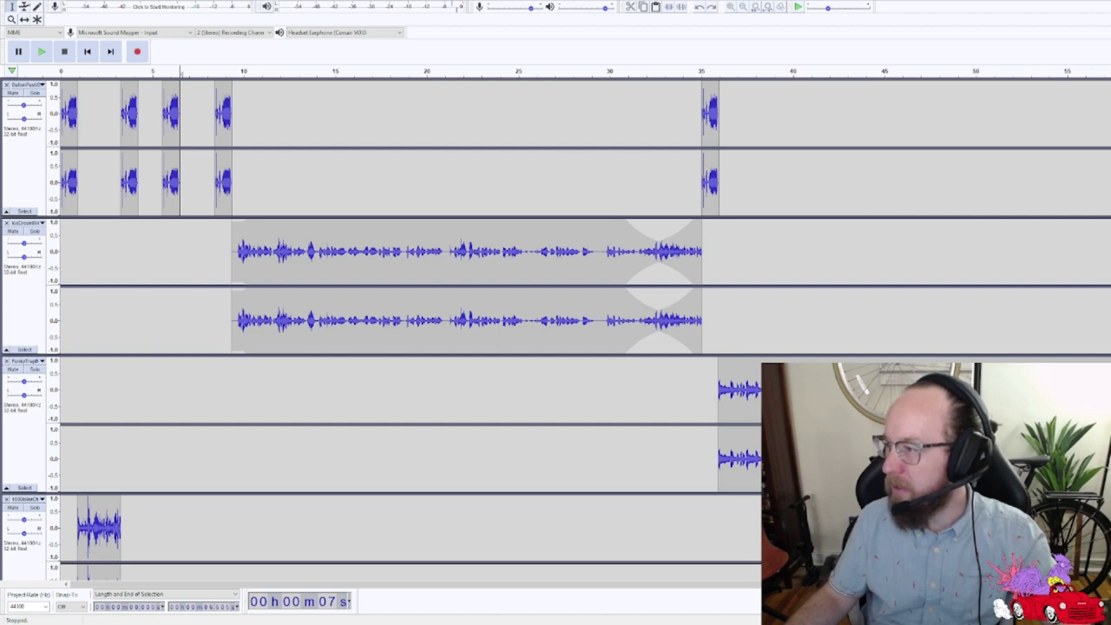
key("ctrl+w")
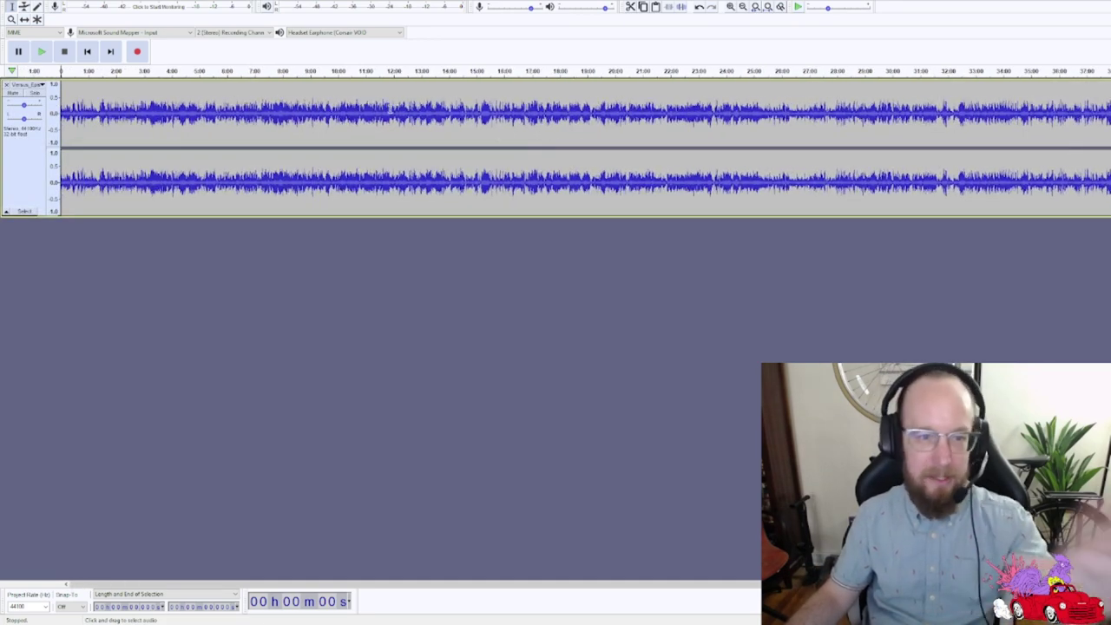
- Rename the long episode track as Ep32 and add the intro audio as a second track starting at 0 s
left_click(364, 80)
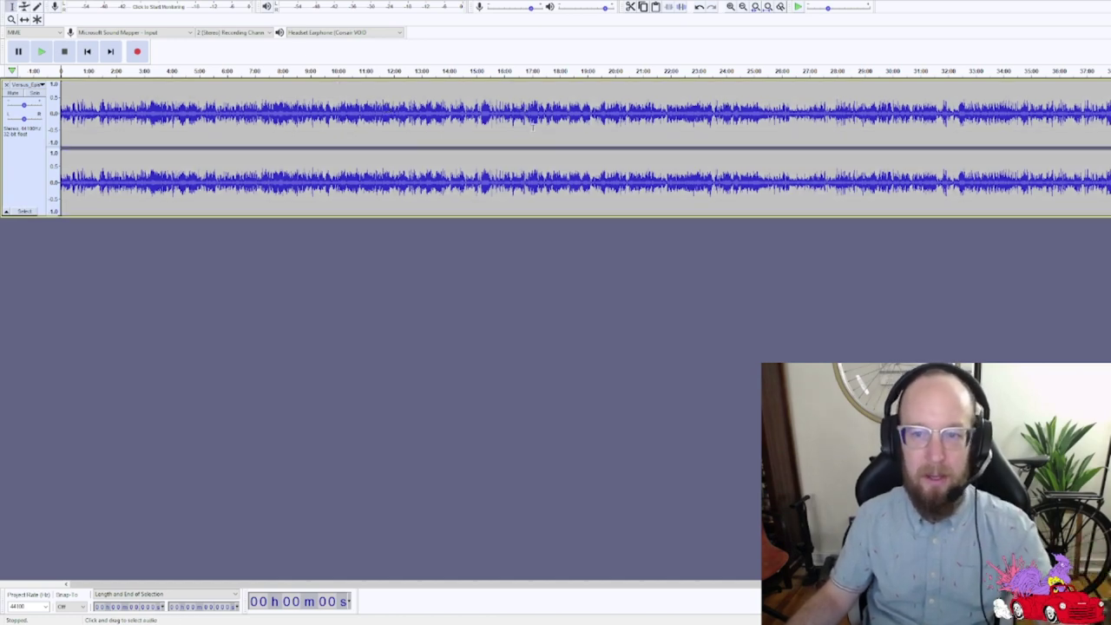
left_click(182, 115)
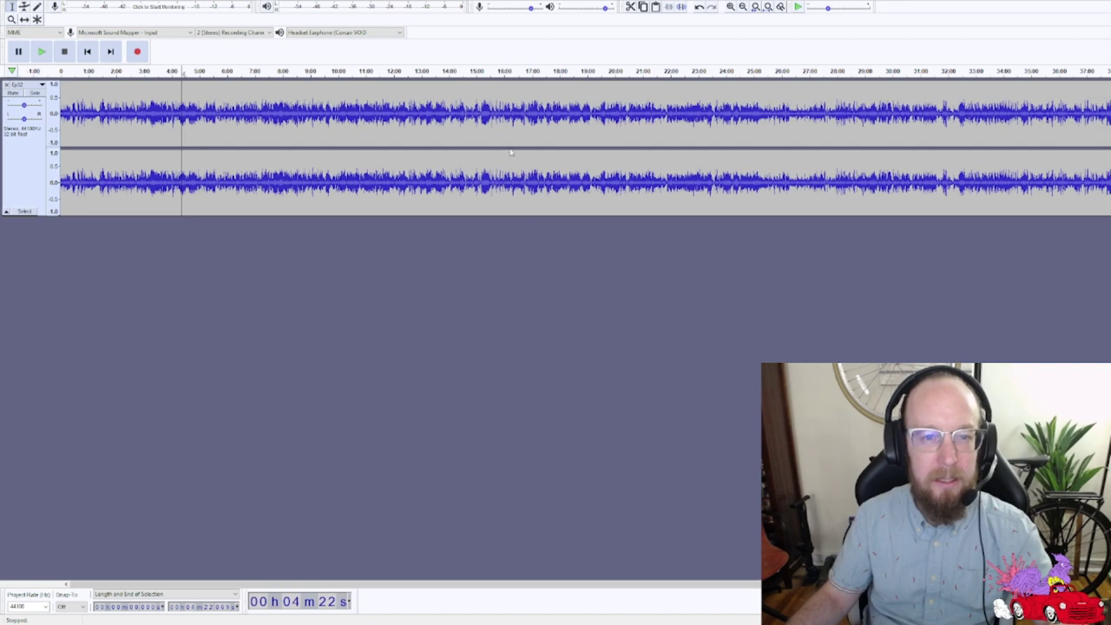
key("ctrl+v")
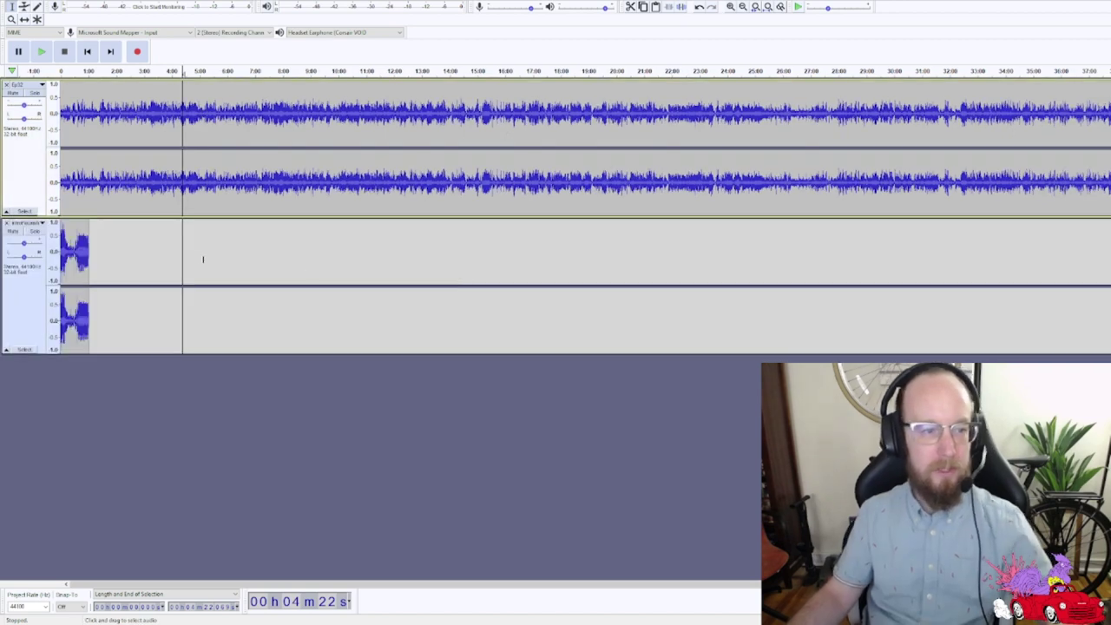
- Solo the intro track and shift the Ep32 clip to start at about 37 s, over the intro's music
left_click(72, 266)
key("ctrl+1")
key("ctrl+1")
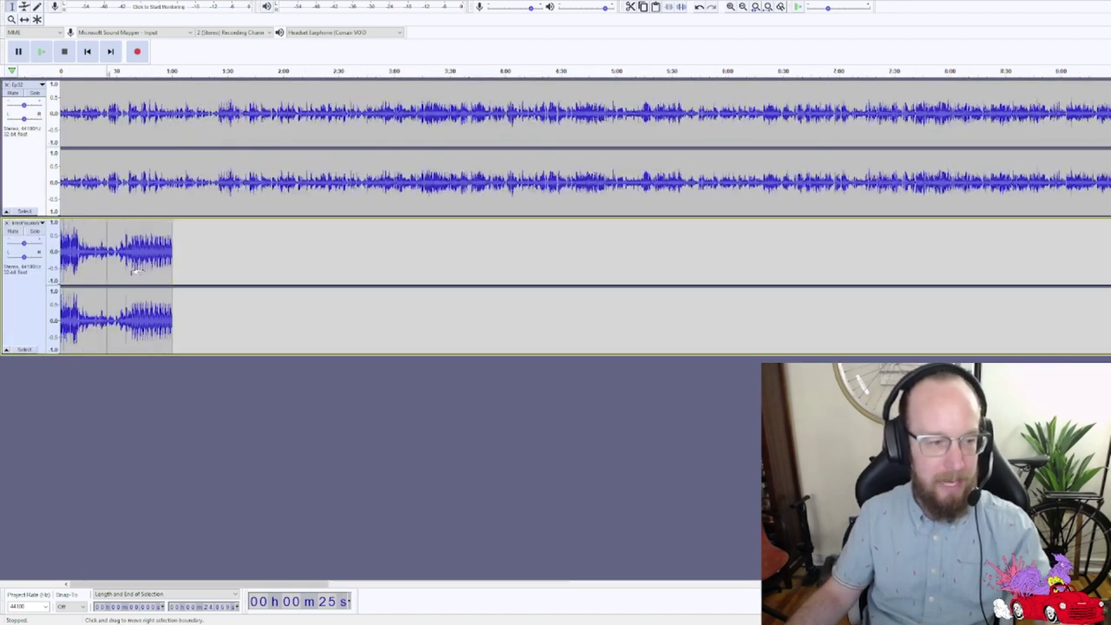
key("ctrl+1")
key("ctrl+1")
key("ctrl+1")
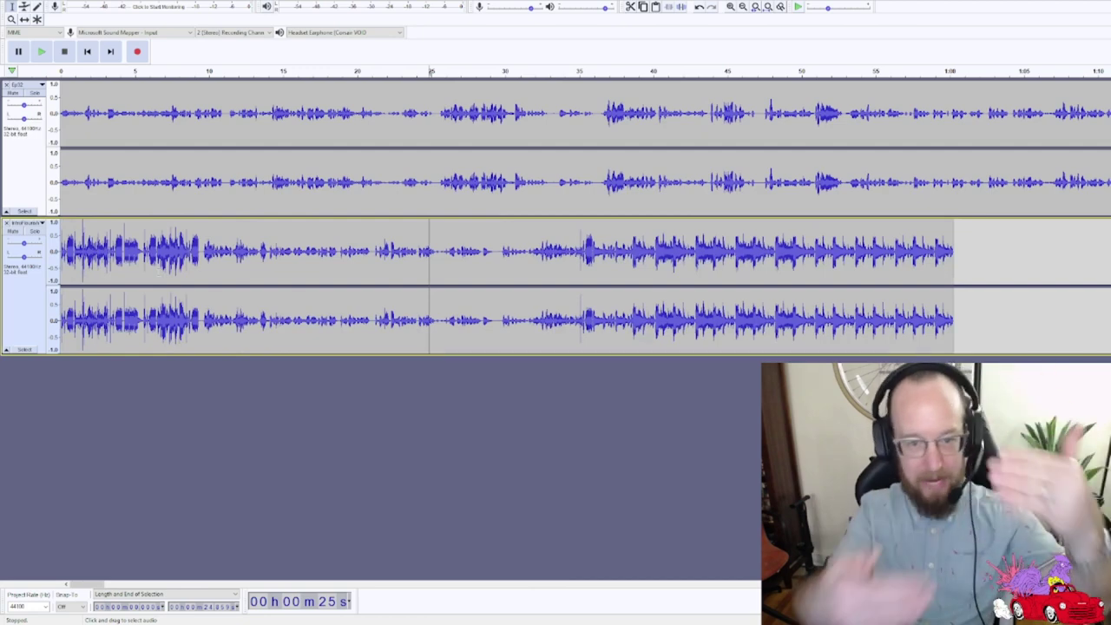
left_click(34, 231)
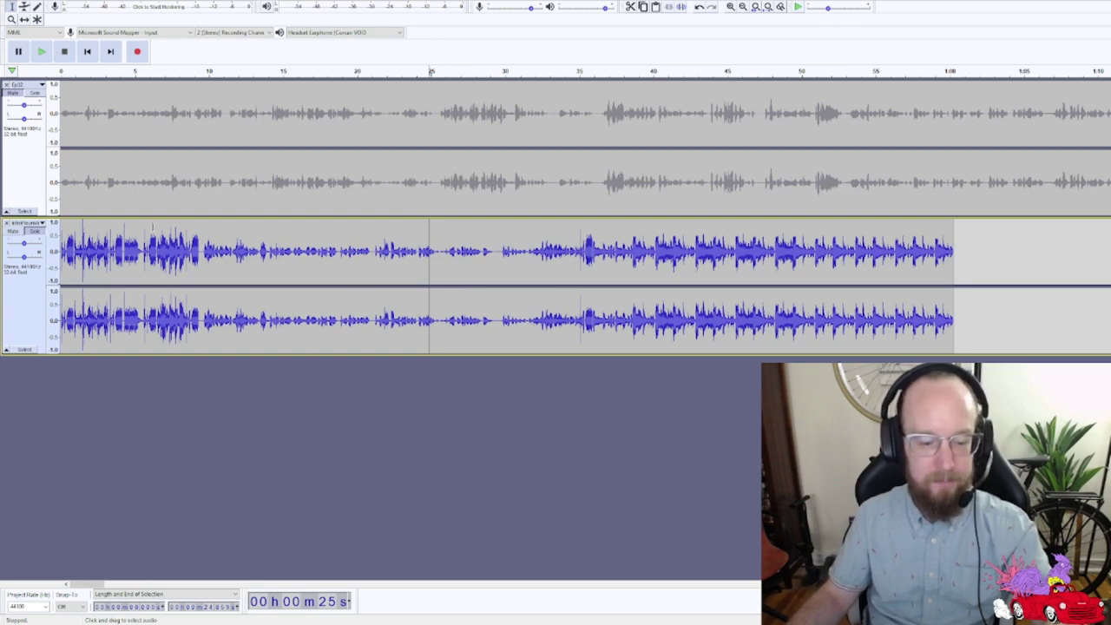
key("F5")
left_click_drag(114, 173, 667, 173)
key("F1")
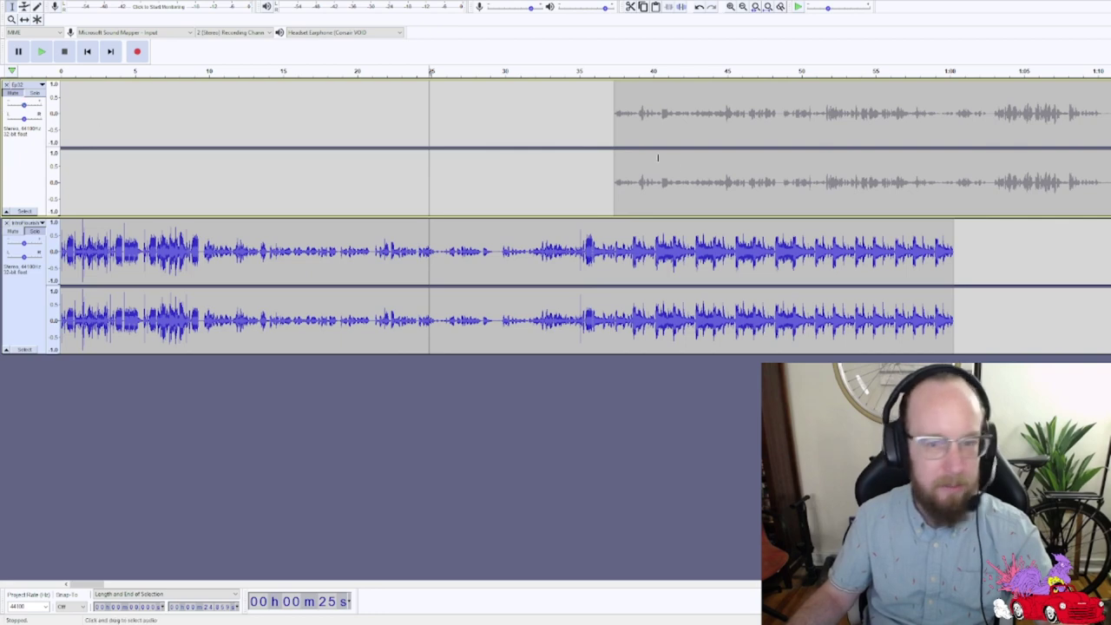
- Shift the Ep32 clip further along to start at about 51 s and clear solo from the tracks
key("F5")
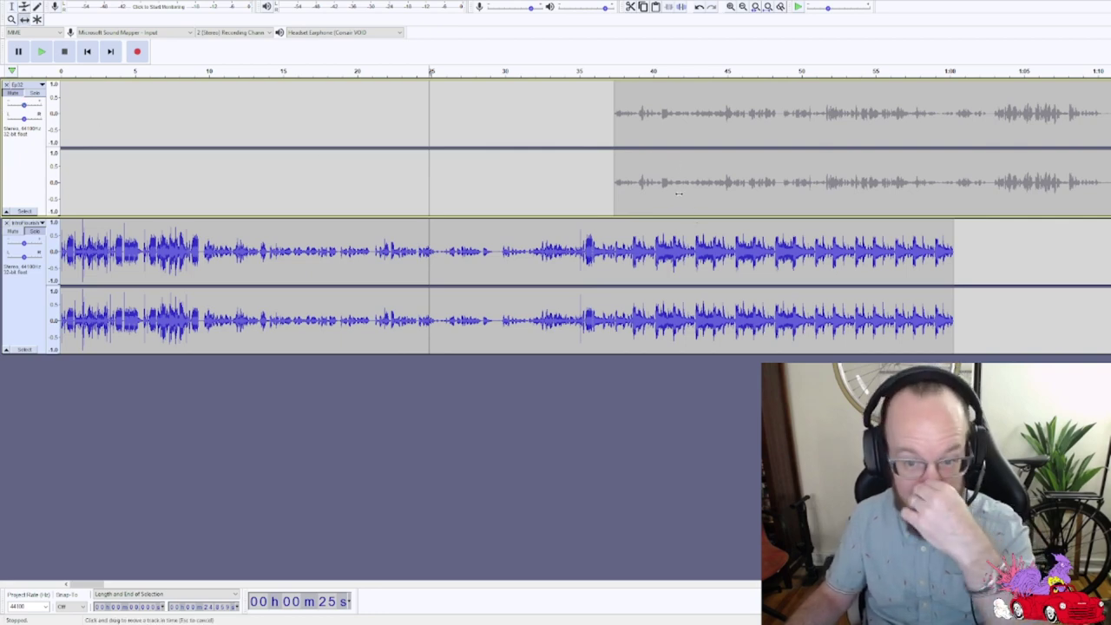
left_click_drag(676, 189, 871, 186)
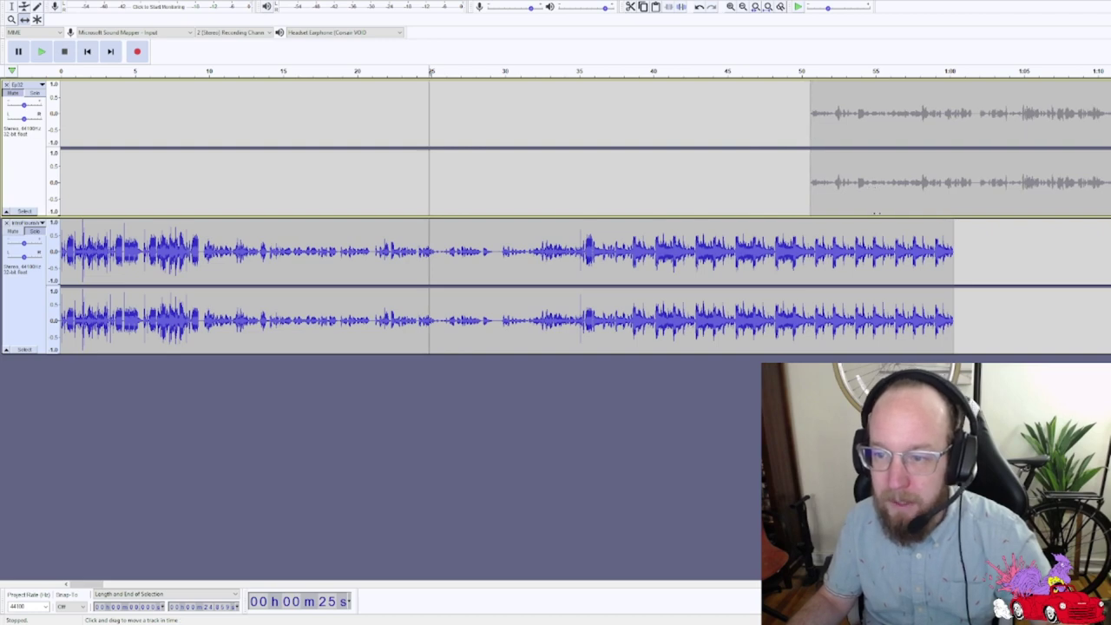
scroll(876, 213, "right", 3)
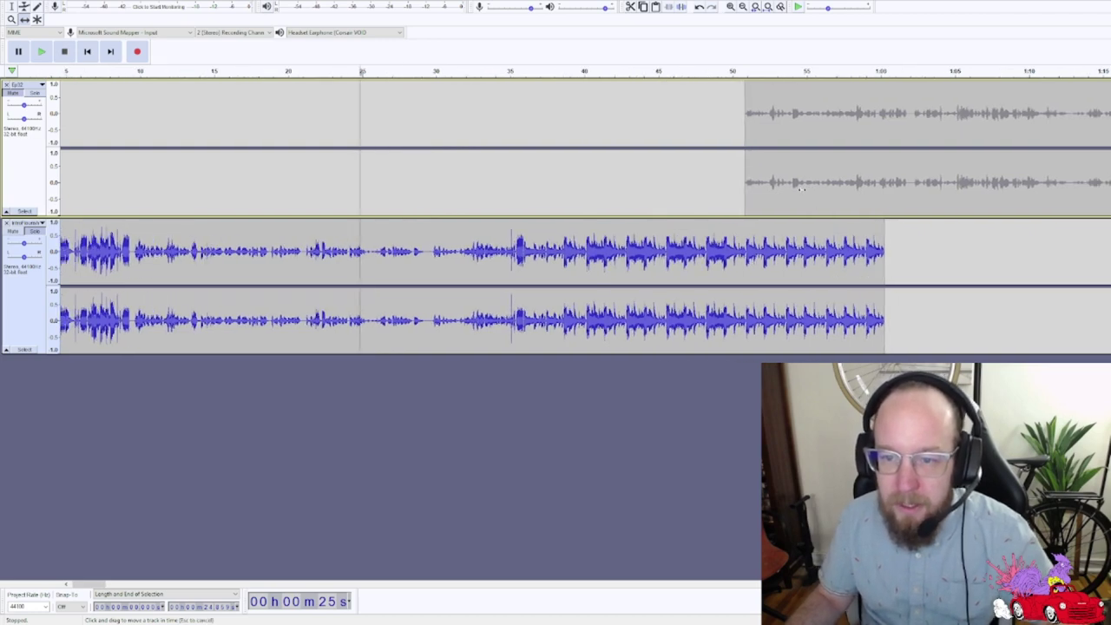
left_click(181, 129)
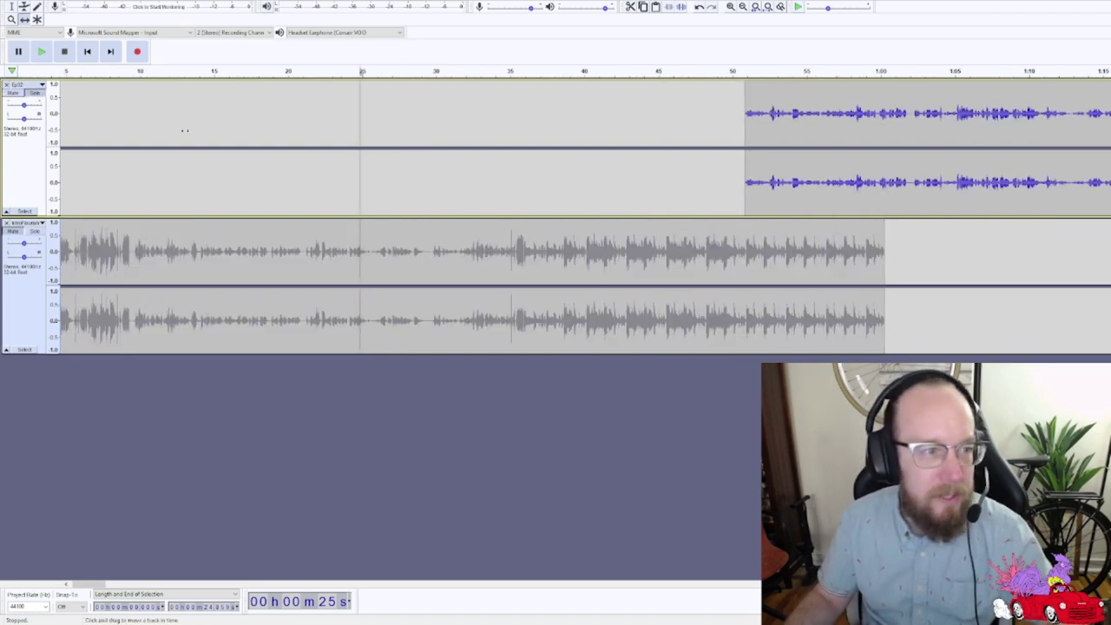
key("ctrl+a")
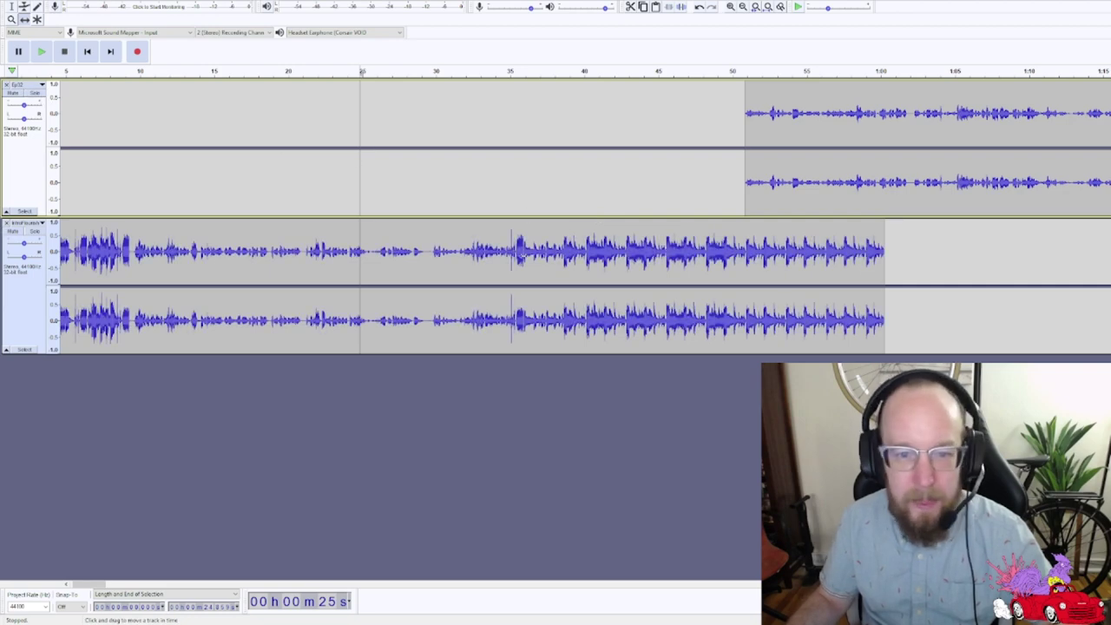
- Play the intro's music from about 34 s to find the entry point, and shift the Ep32 clip to start at about 49 s
key("F1")
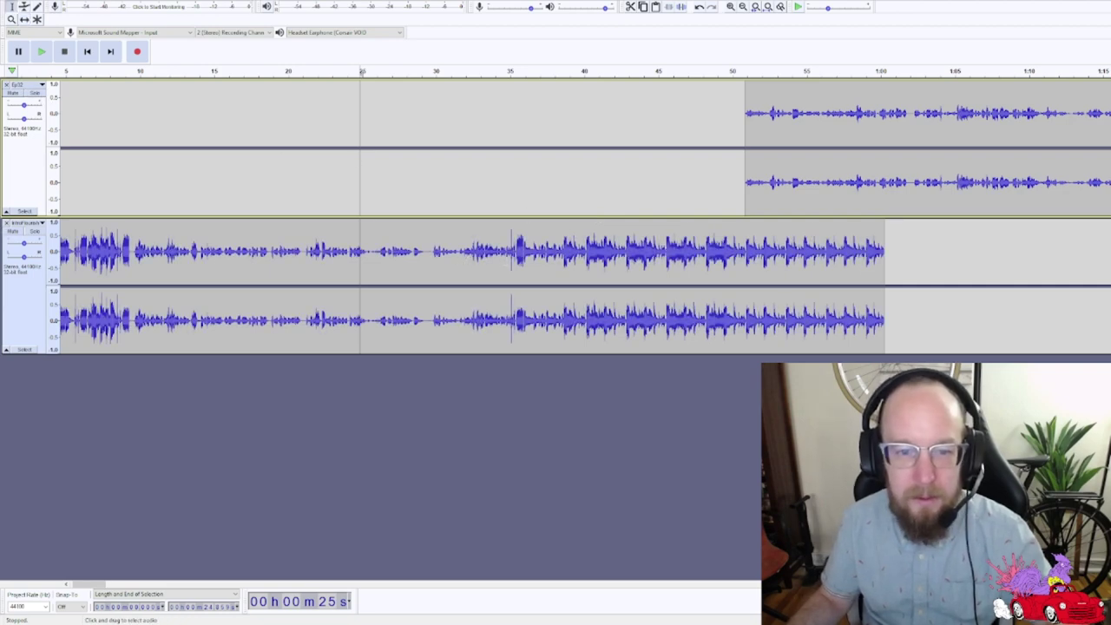
left_click(515, 260)
left_click(497, 274)
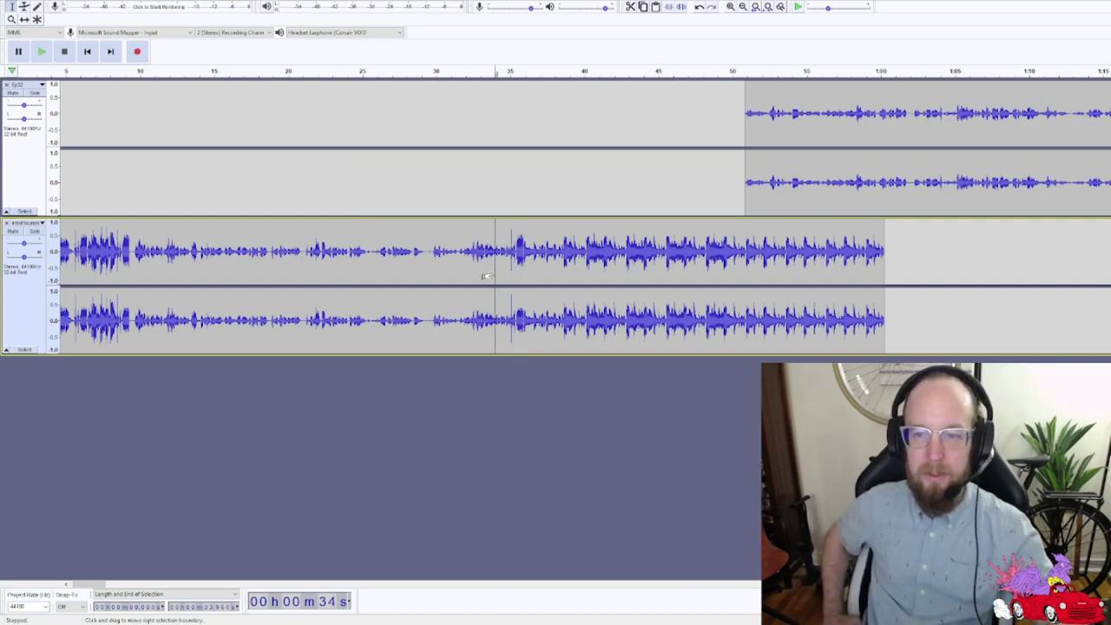
key("space")
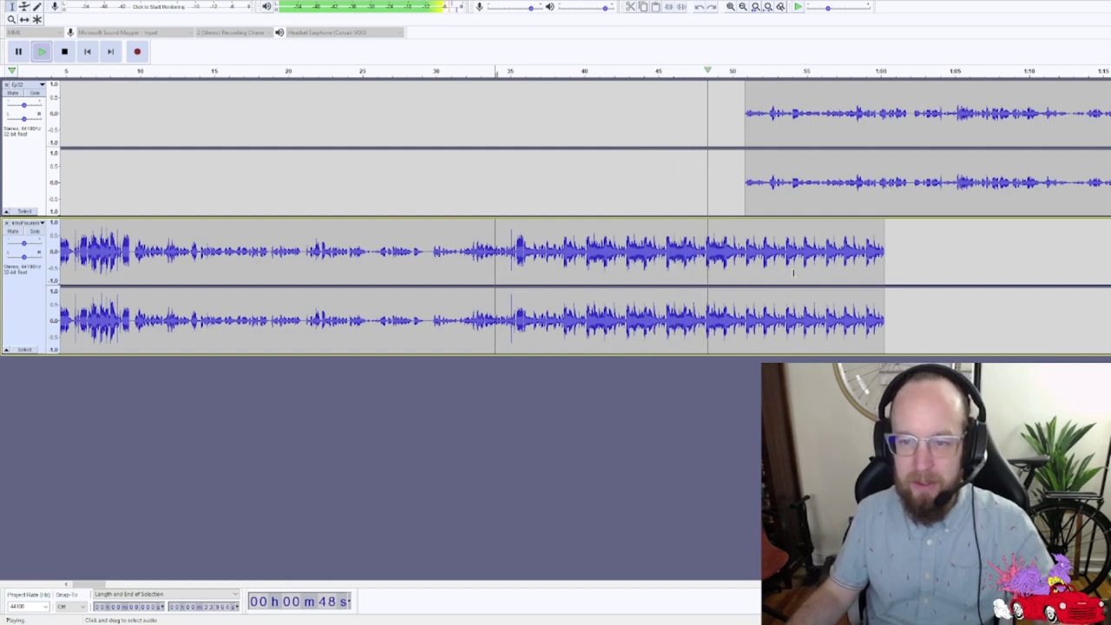
key("space")
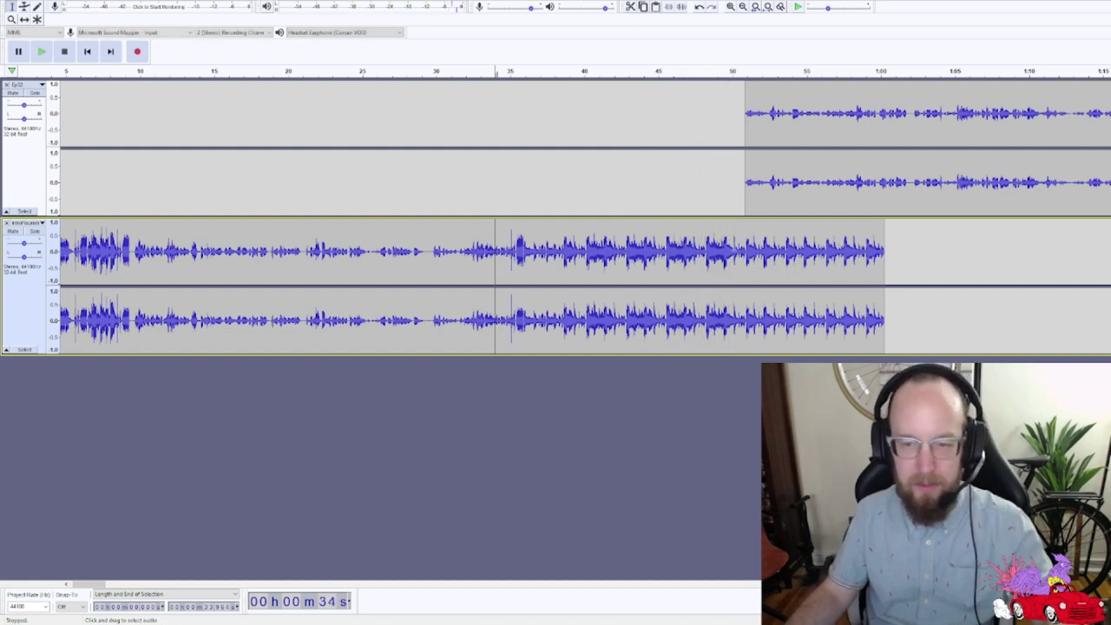
left_click(722, 245)
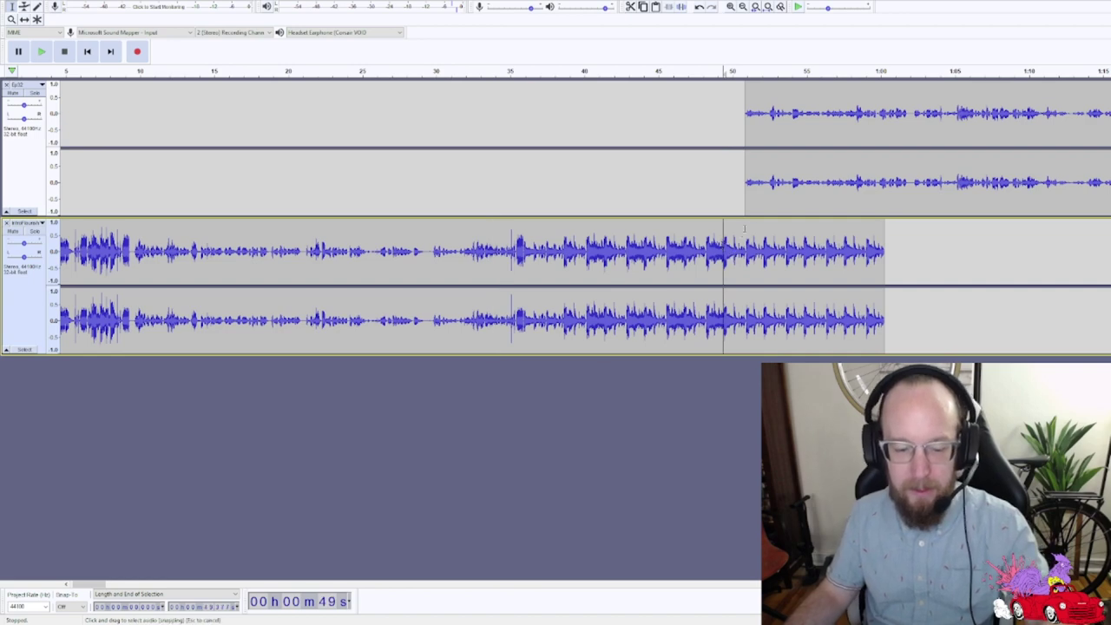
left_click_drag(768, 198, 748, 199)
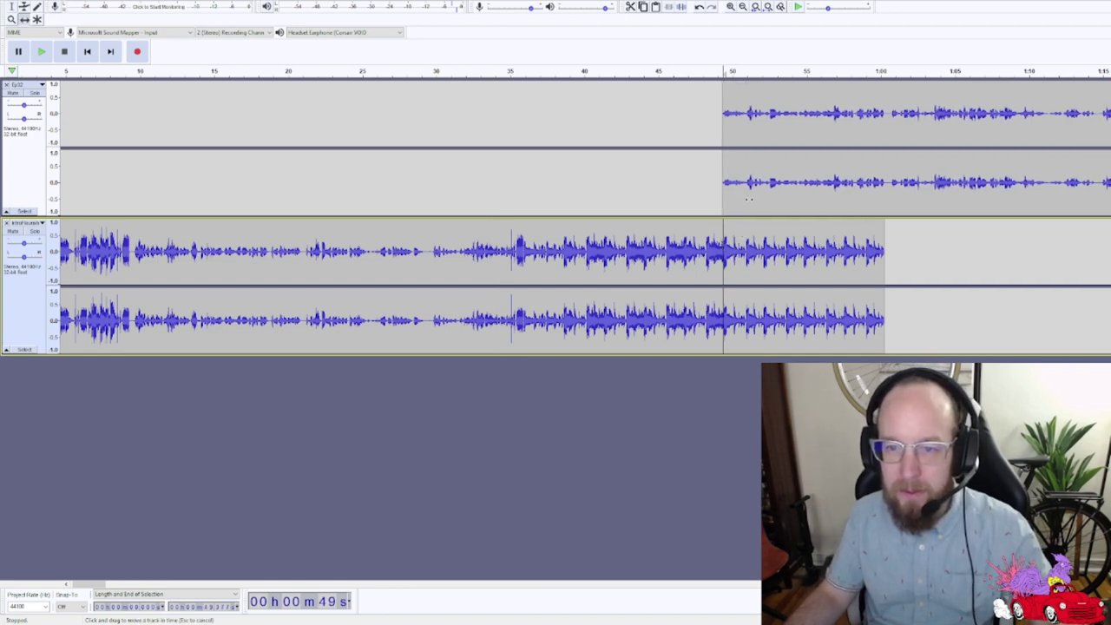
- Play the transition from the intro's music into the Ep32 audio, starting at about 46 s
left_click(669, 259)
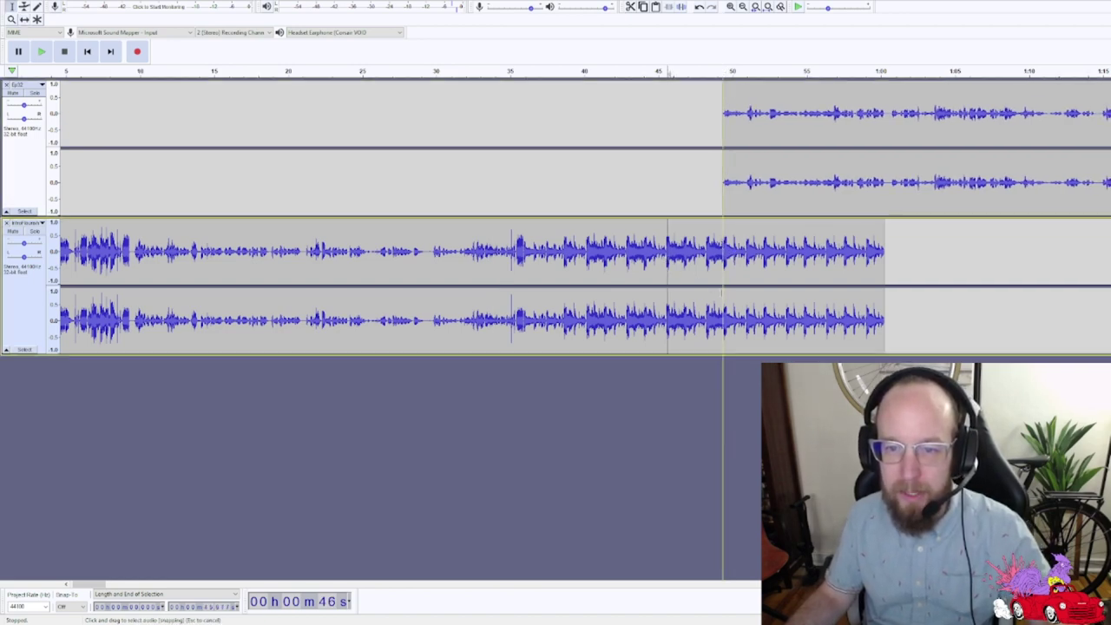
key("space")
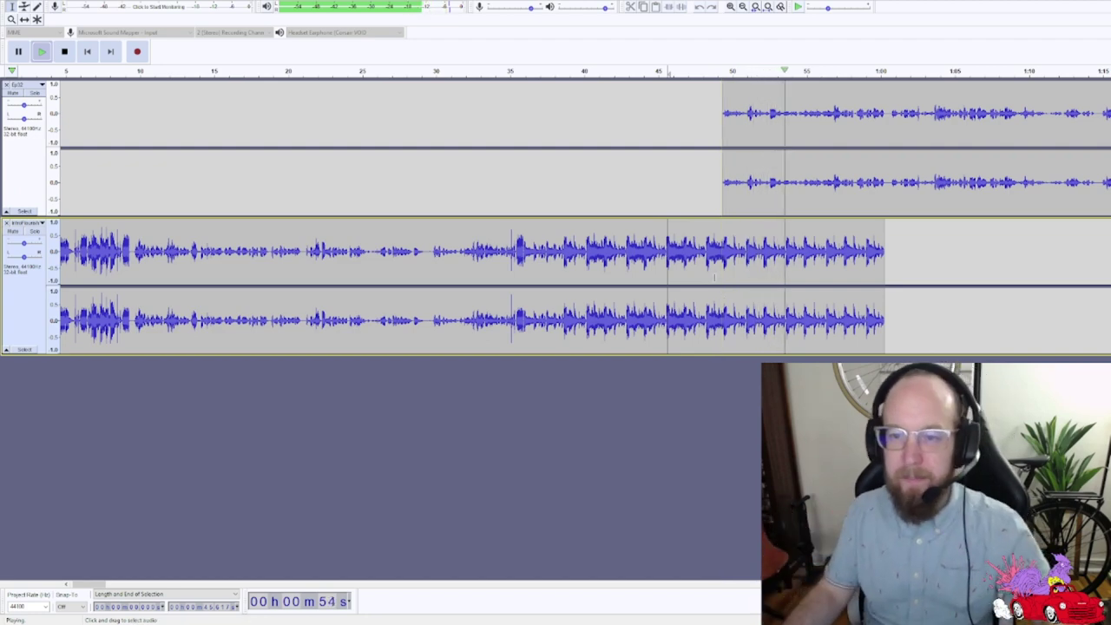
key("space")
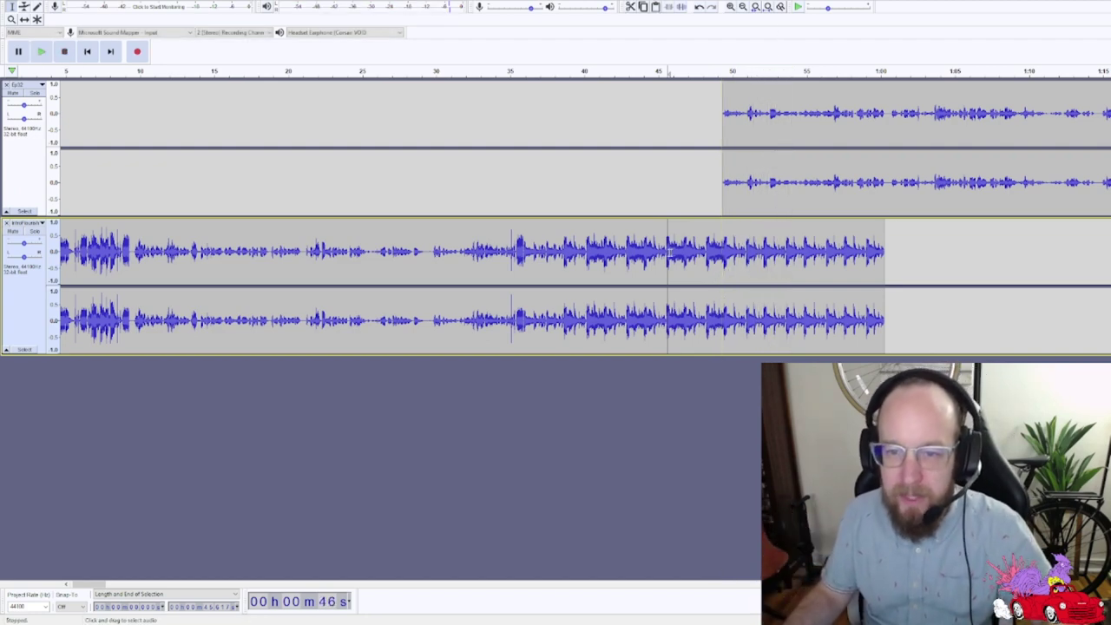
- Split the intro clip at about 49 s, where the Ep32 clip starts
left_click(723, 253)
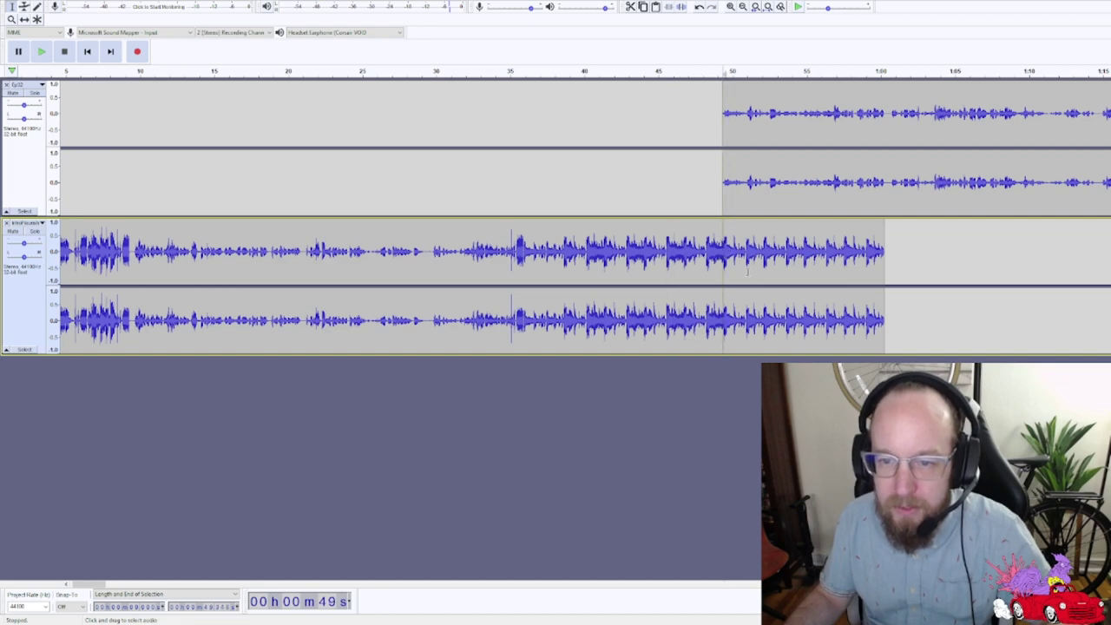
left_click(593, 355)
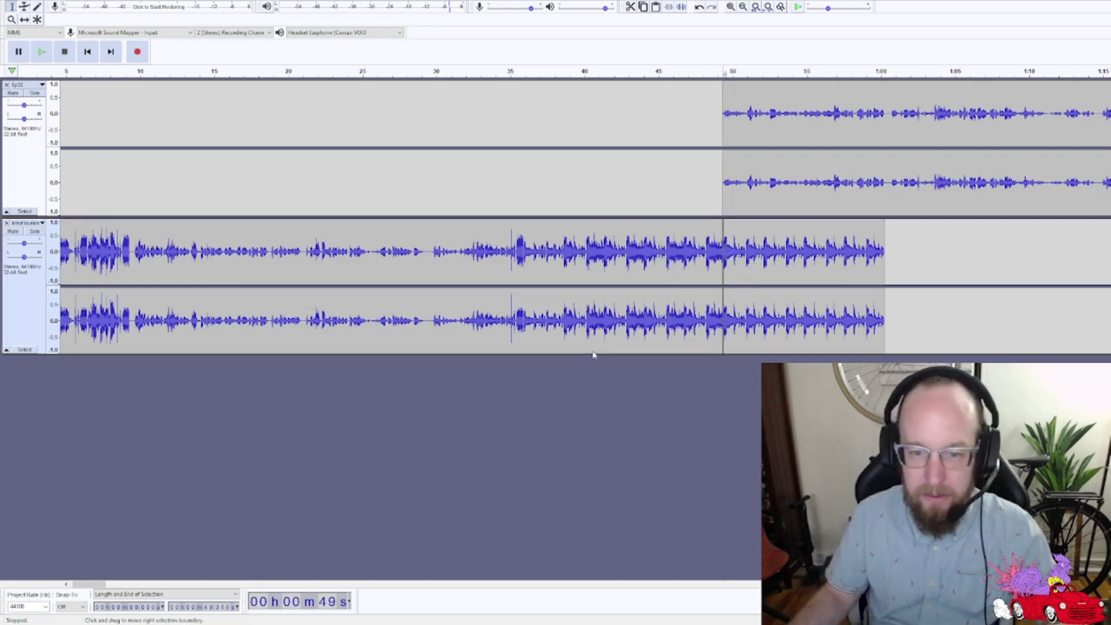
key("shift+j")
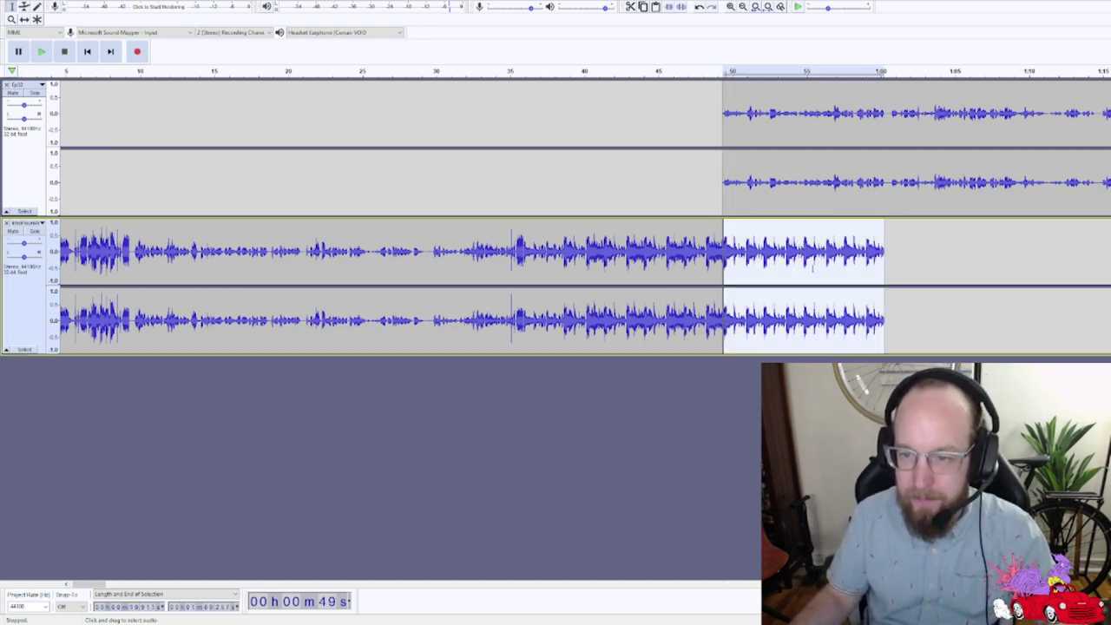
left_click(944, 252)
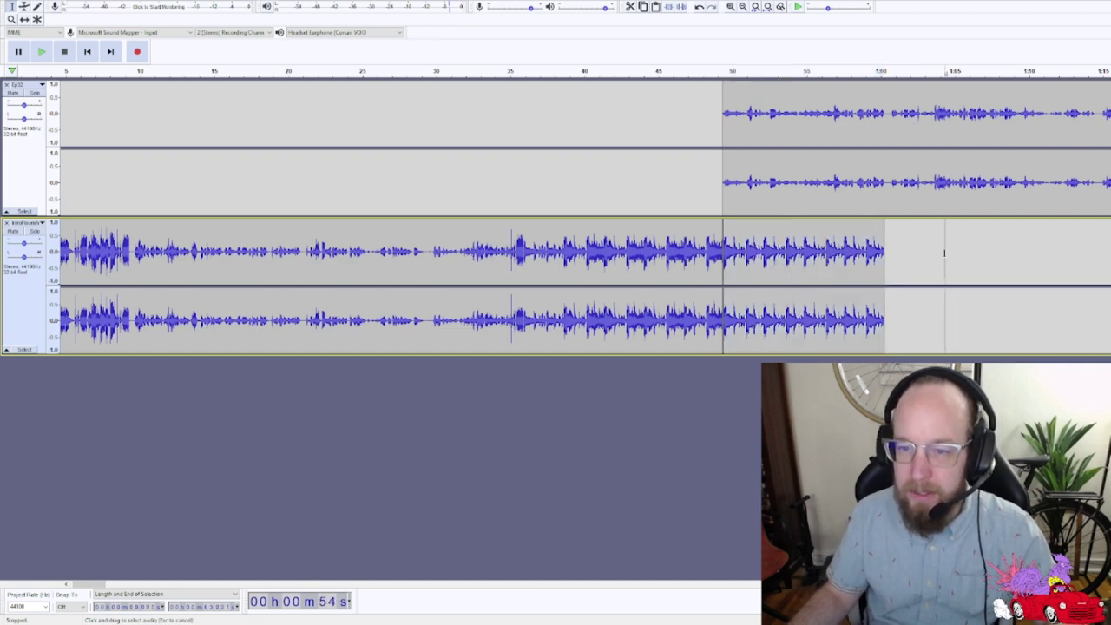
left_click(724, 251)
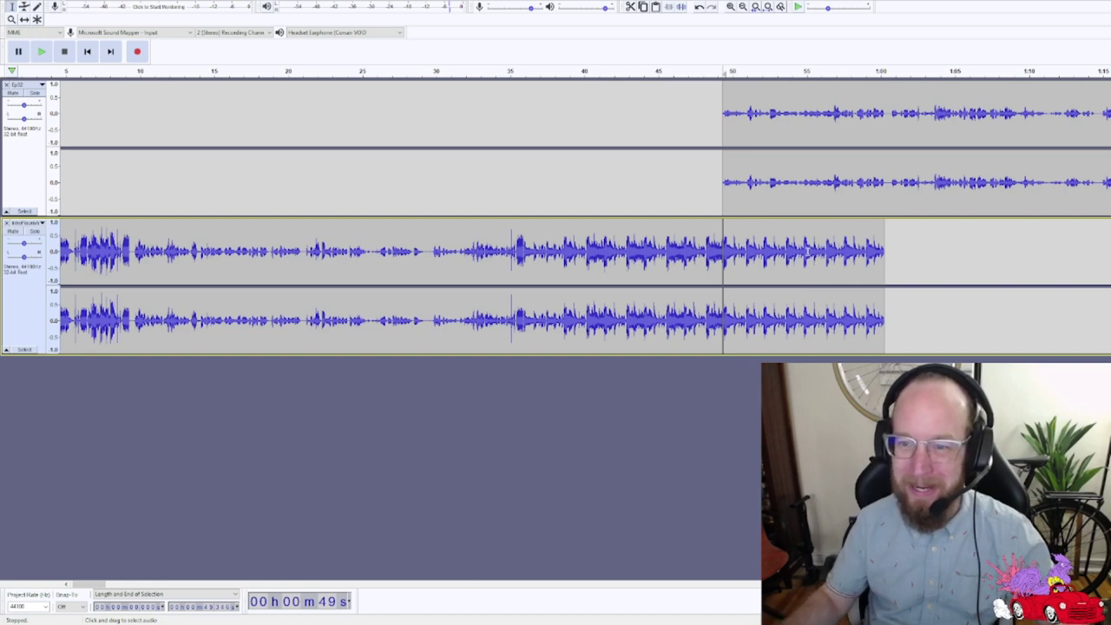
- Select the intro's closing music from about 49 s to its end and fade it out
double_click(807, 249)
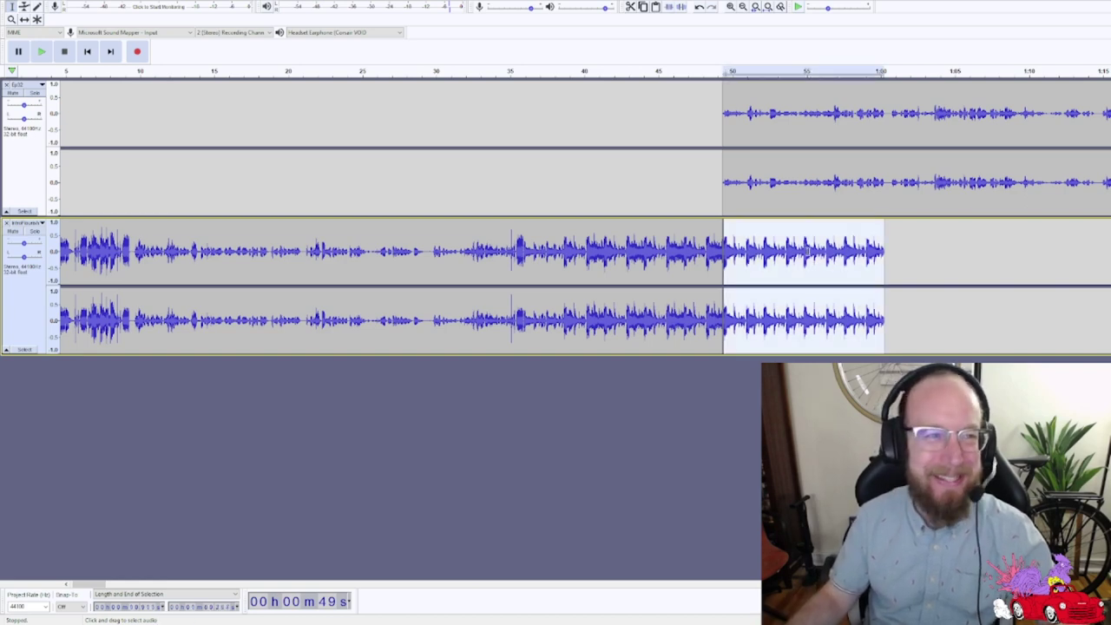
left_click(774, 252)
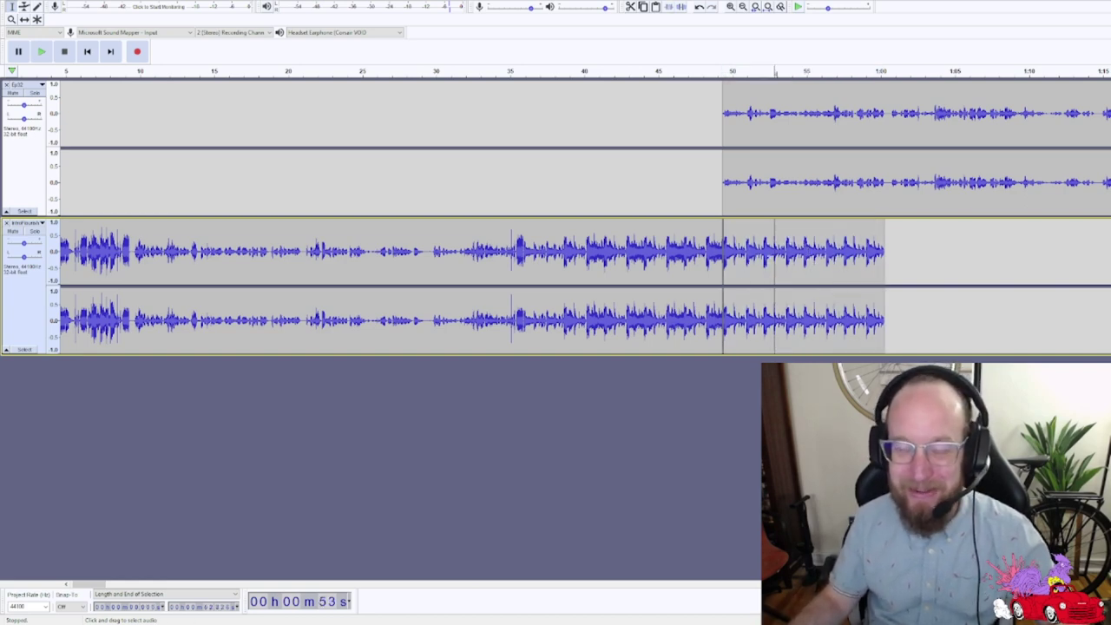
left_click(746, 252)
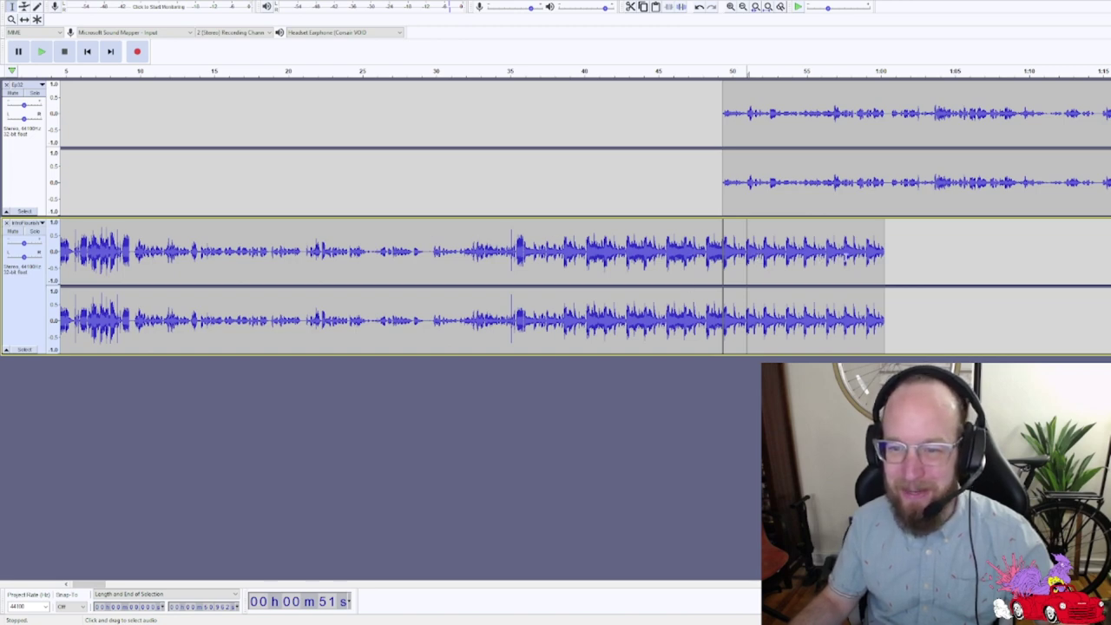
double_click(799, 251)
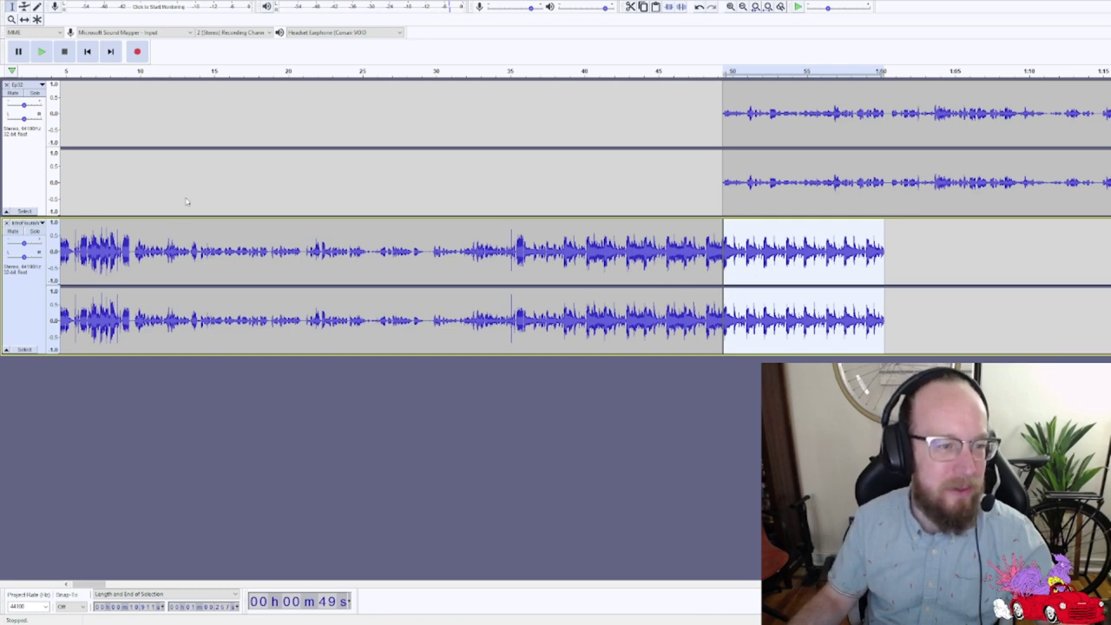
left_click(958, 258)
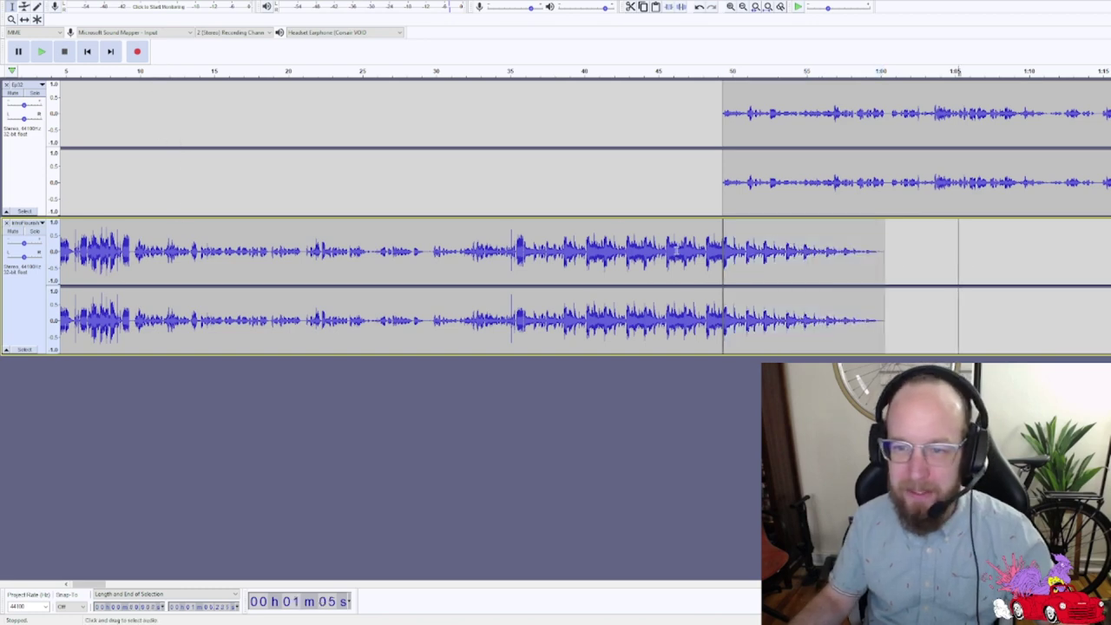
- Play both tracks from about 46 s to check the music's fade-out under the Ep32 audio
left_click(677, 253)
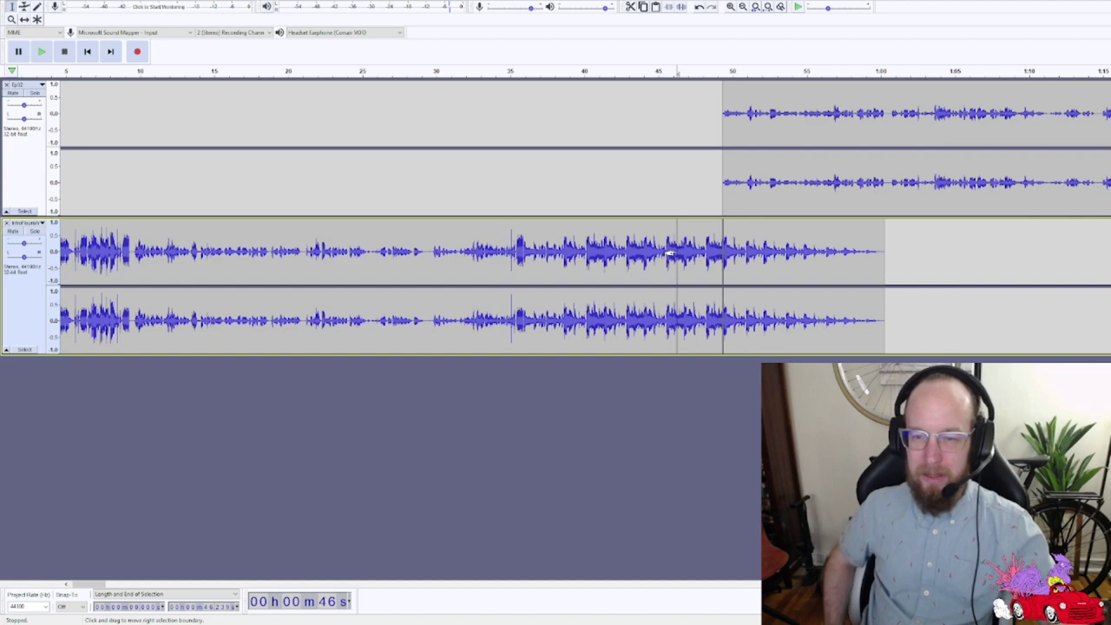
key("space")
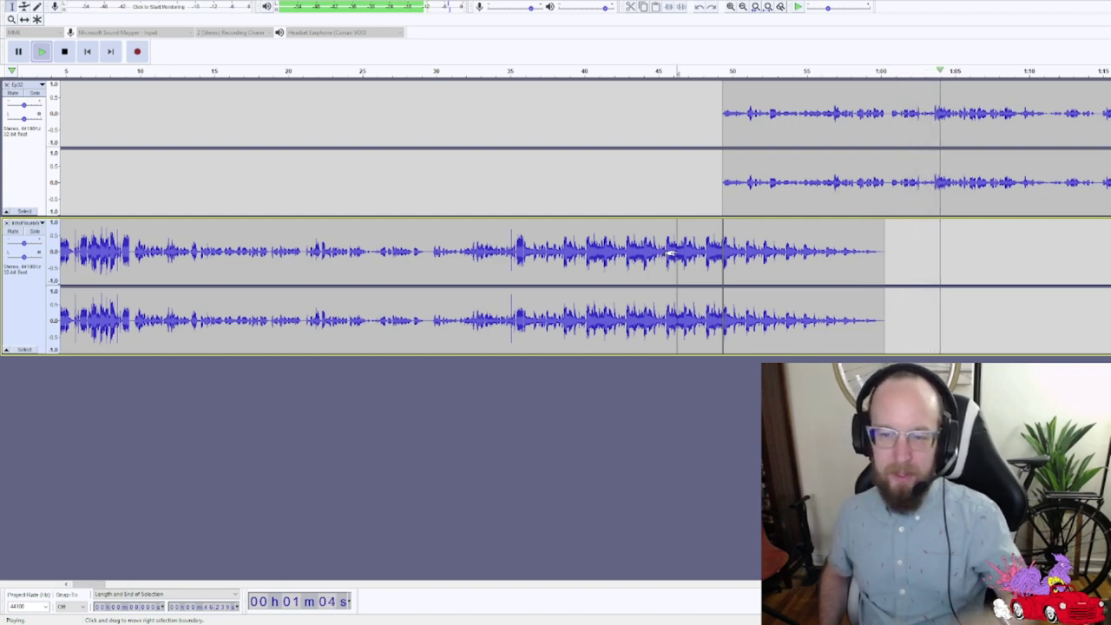
key("space")
- Rename the intro track
left_click(806, 205)
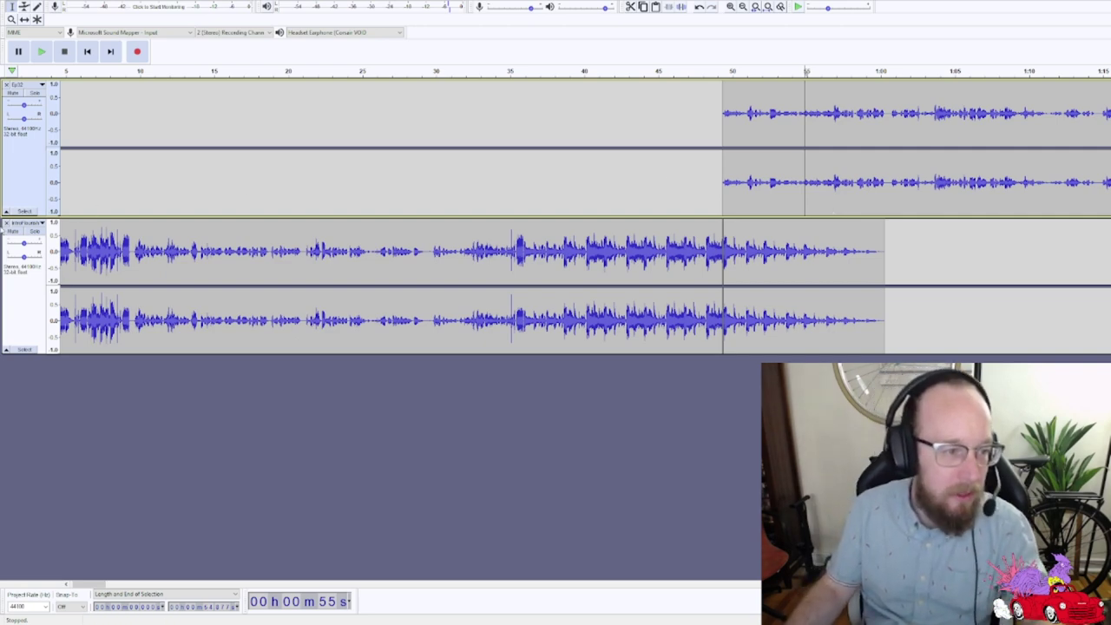
left_click(26, 228)
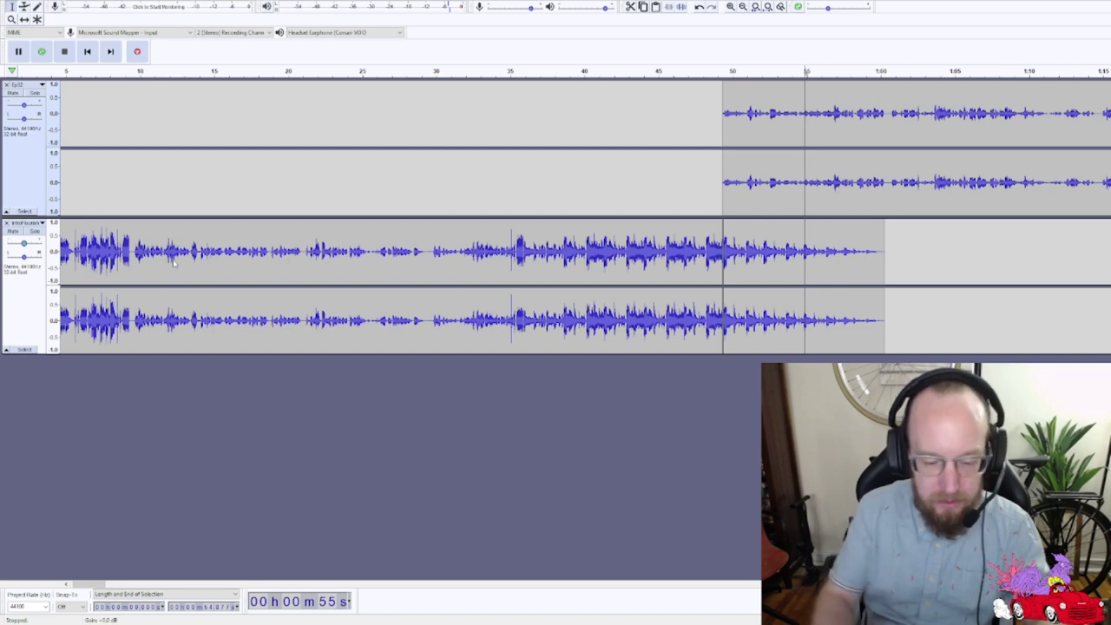
key("shift")
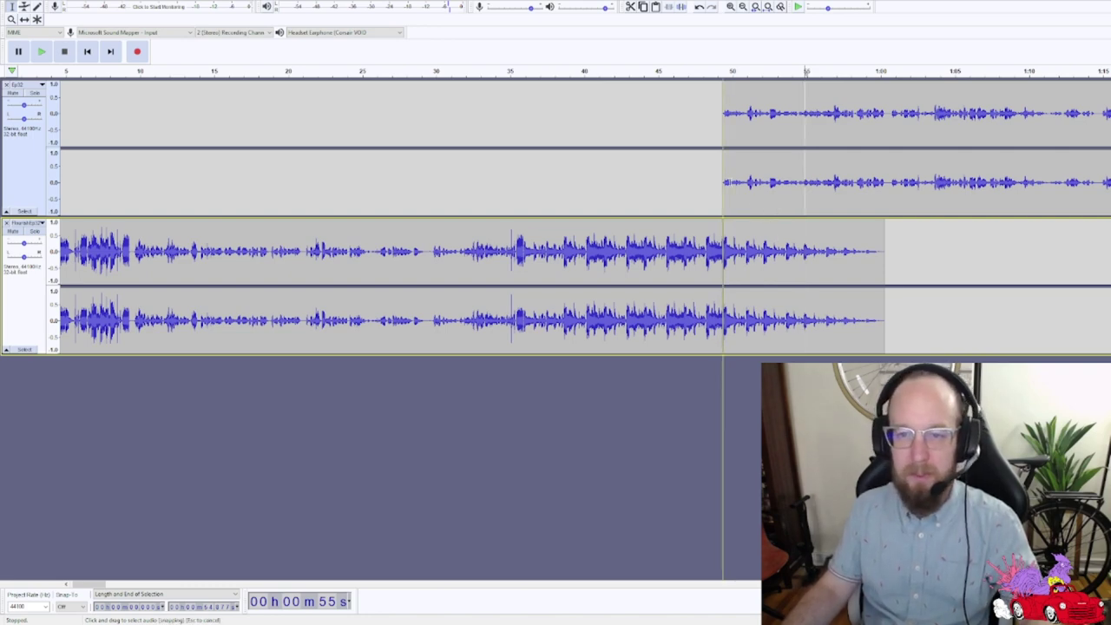
- Listen to the Ep32 audio from its start at about 49 s, pausing at about 9:26 and 11:53
left_click(722, 182)
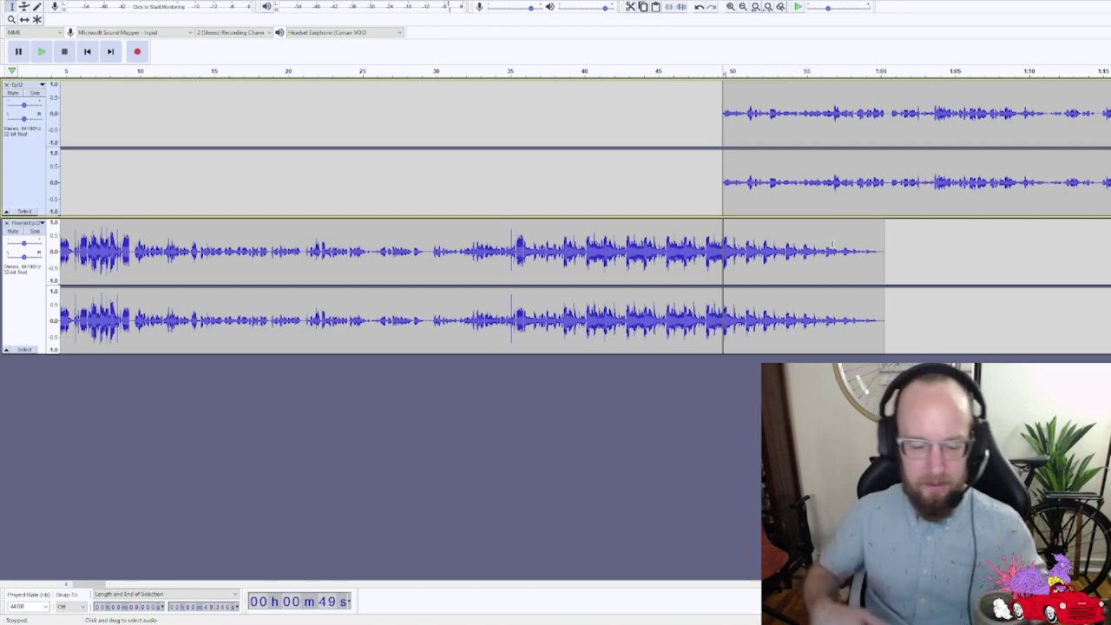
key("space")
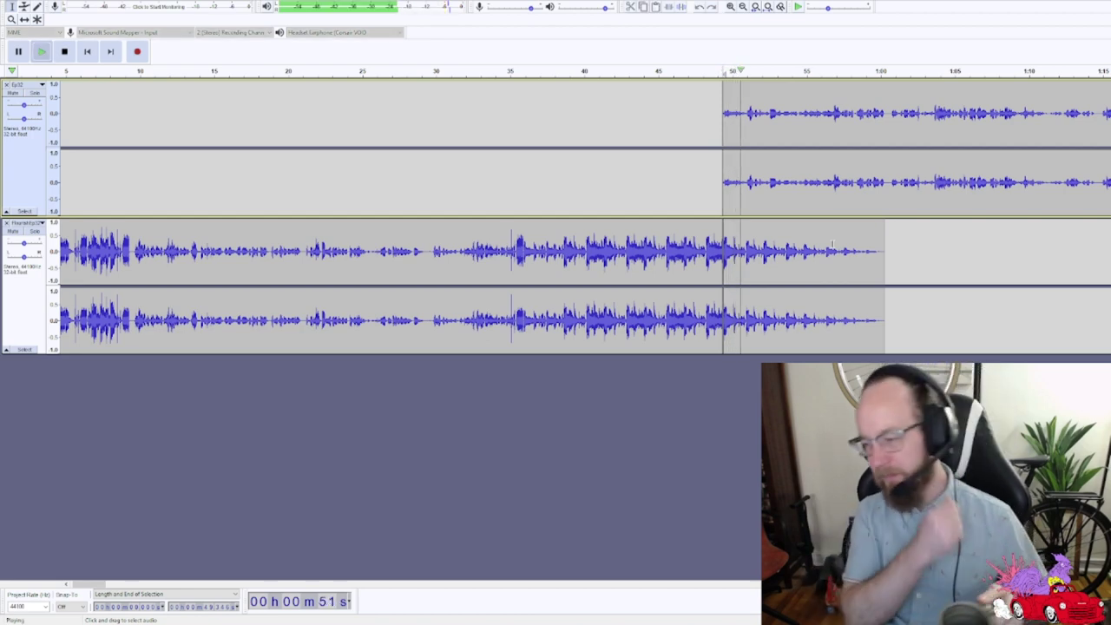
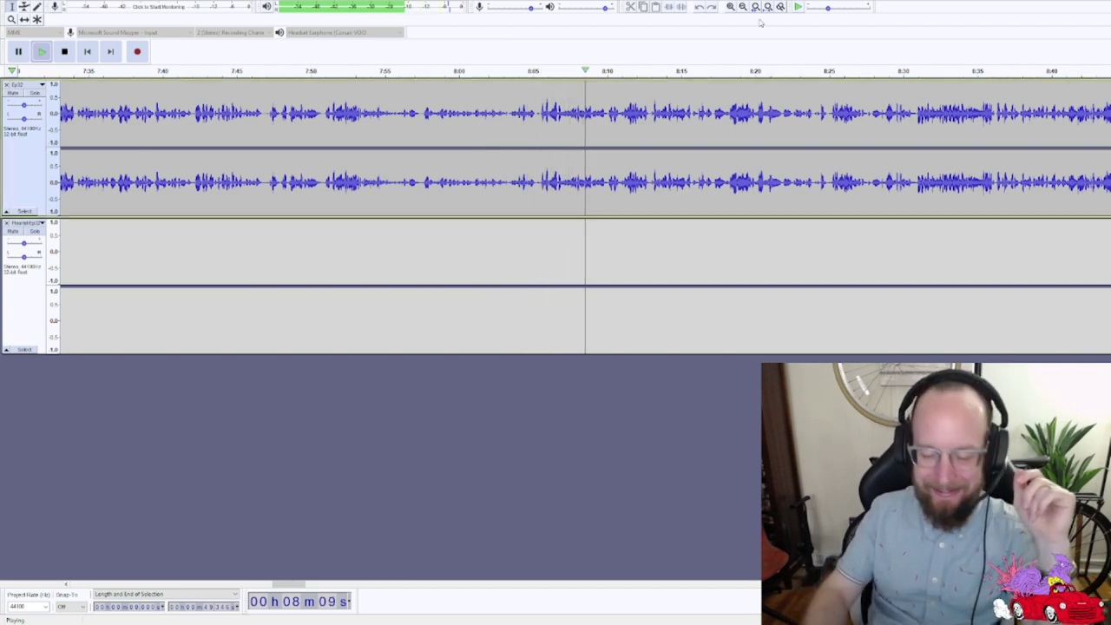
key("p")
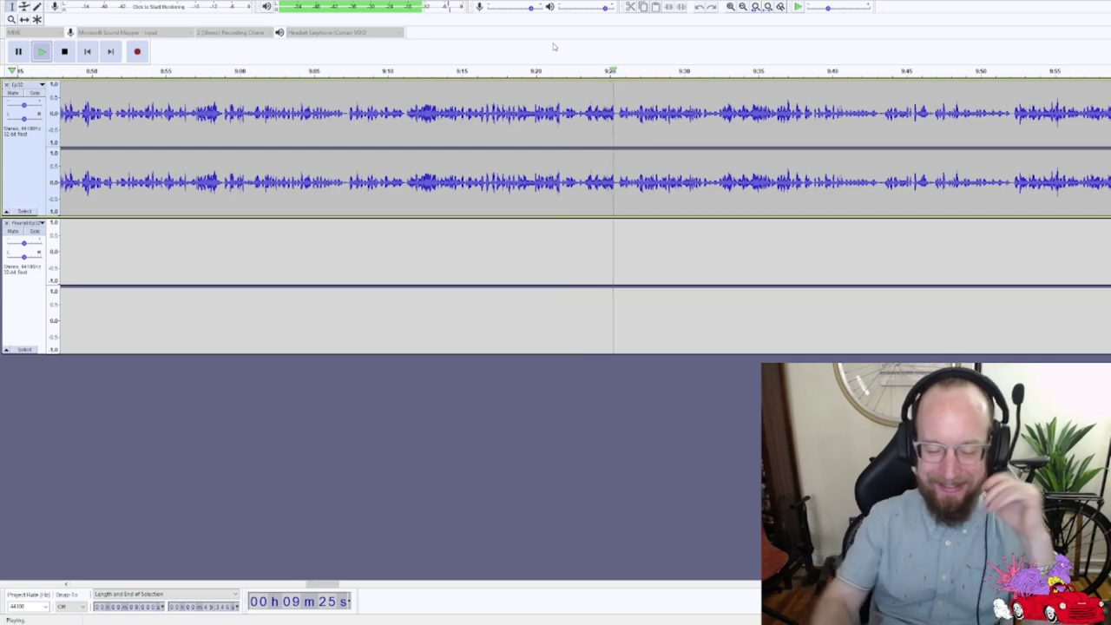
key("p")
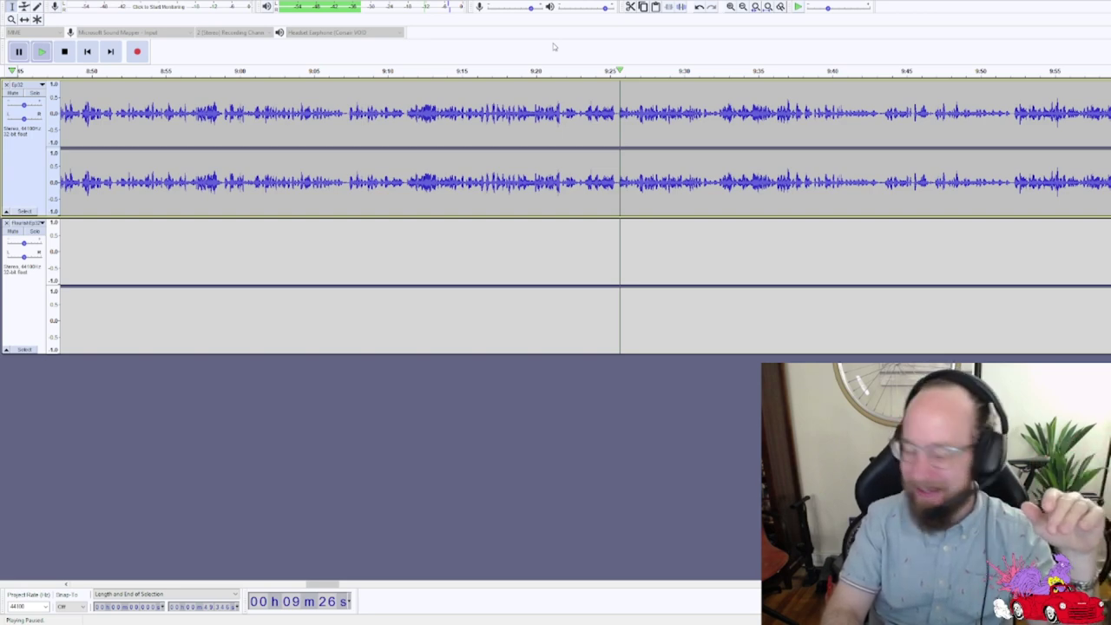
key("p")
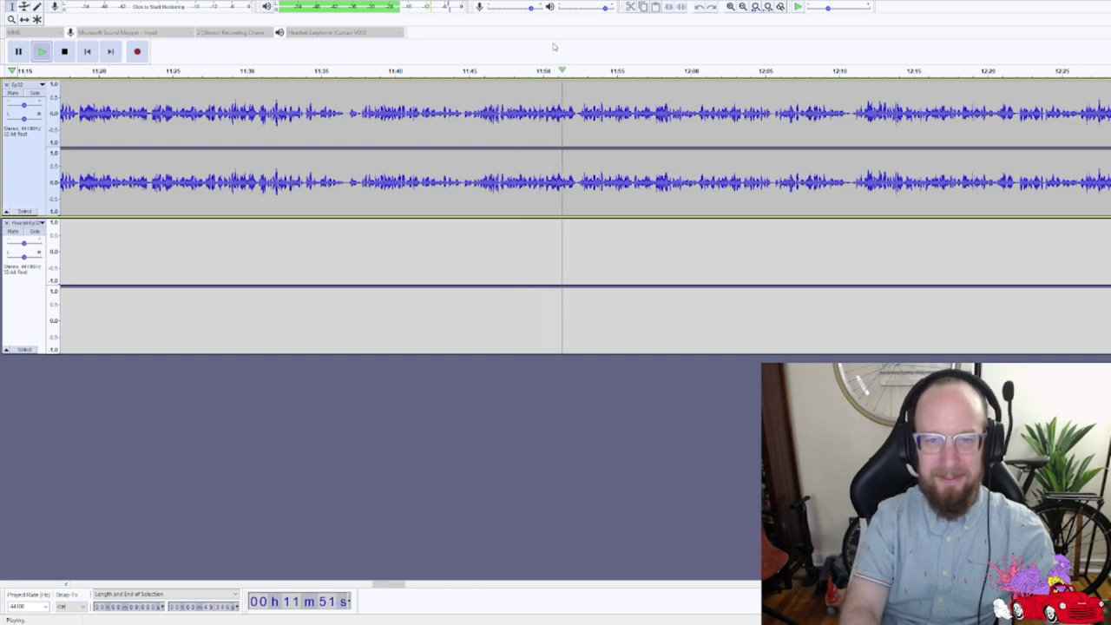
key("p")
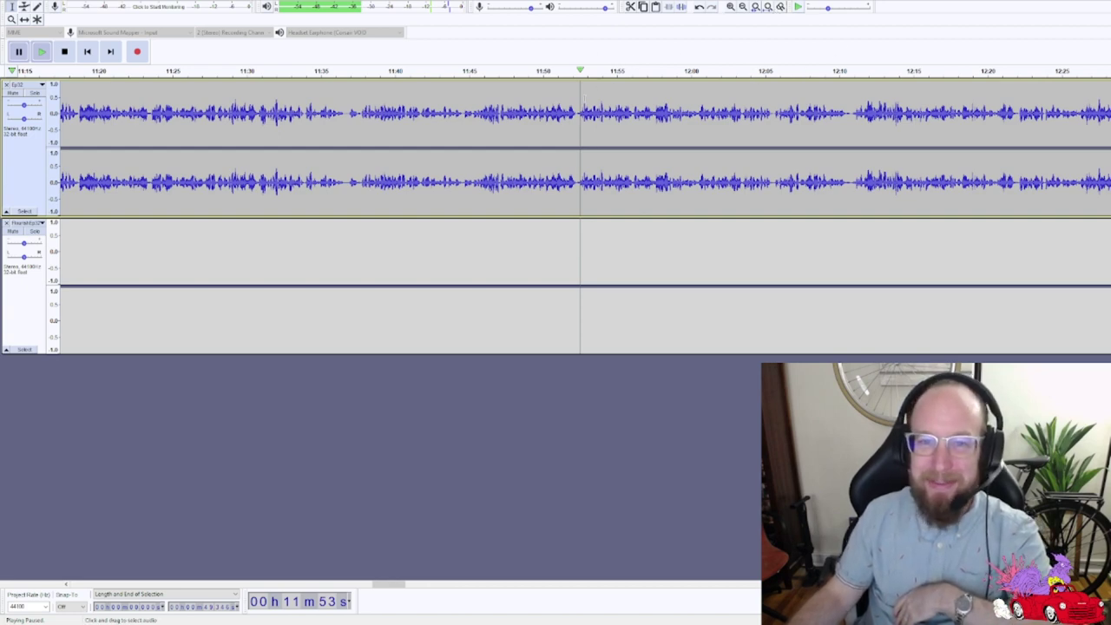
- Continue listening to the Ep32 audio from about 11:53 and pause at about 13:23
left_click(767, 7)
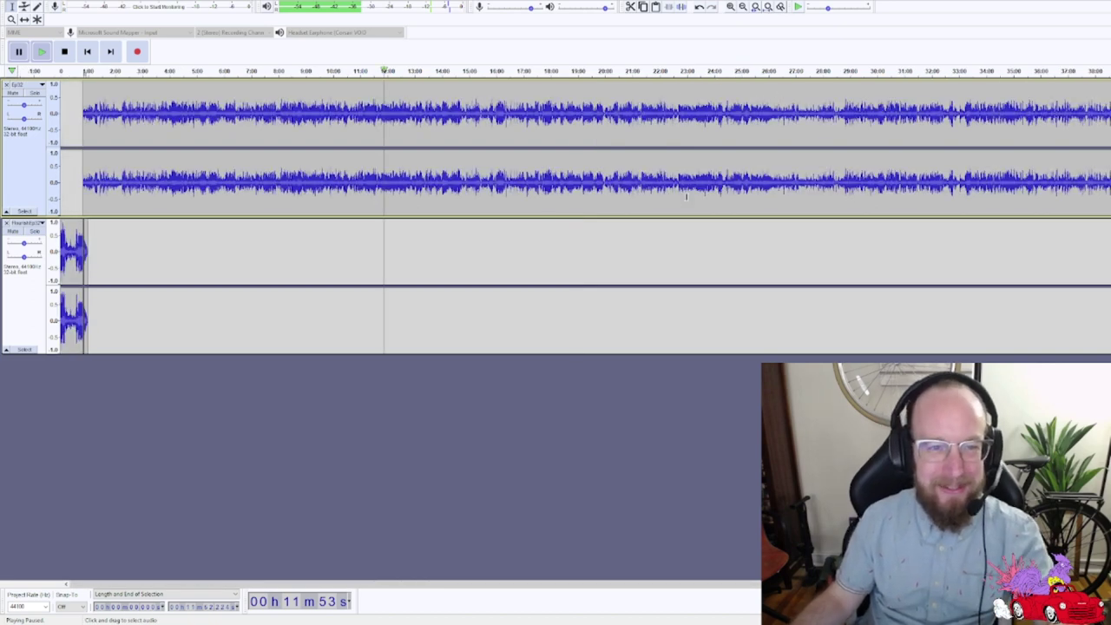
key("ctrl+1")
key("ctrl+1")
key("ctrl+1")
key("ctrl+1")
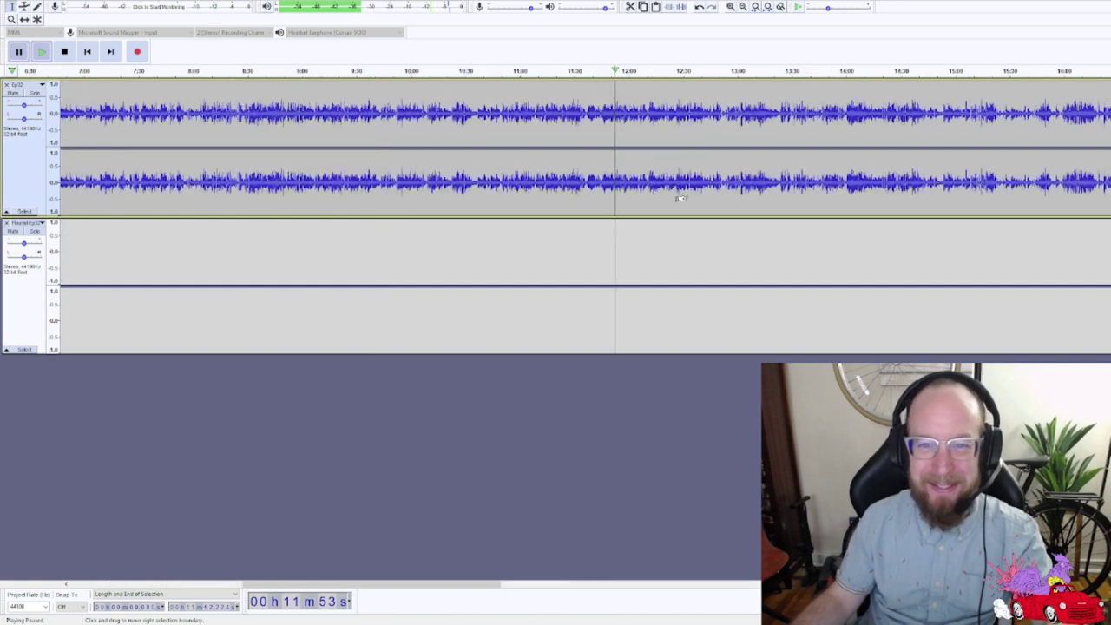
key("ctrl+1")
key("ctrl+1")
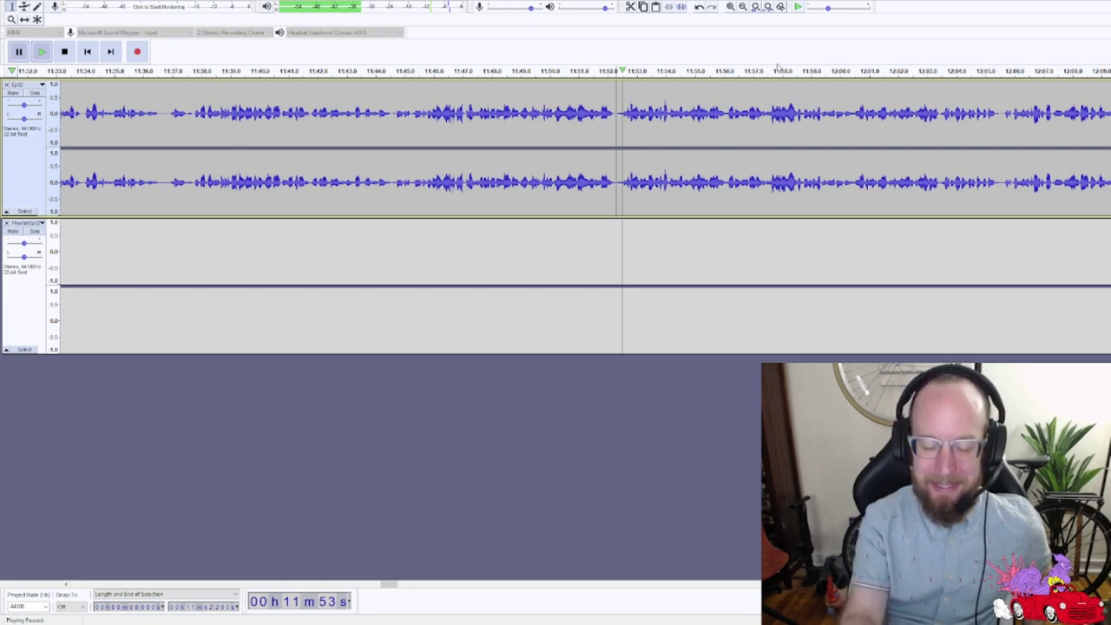
key("p")
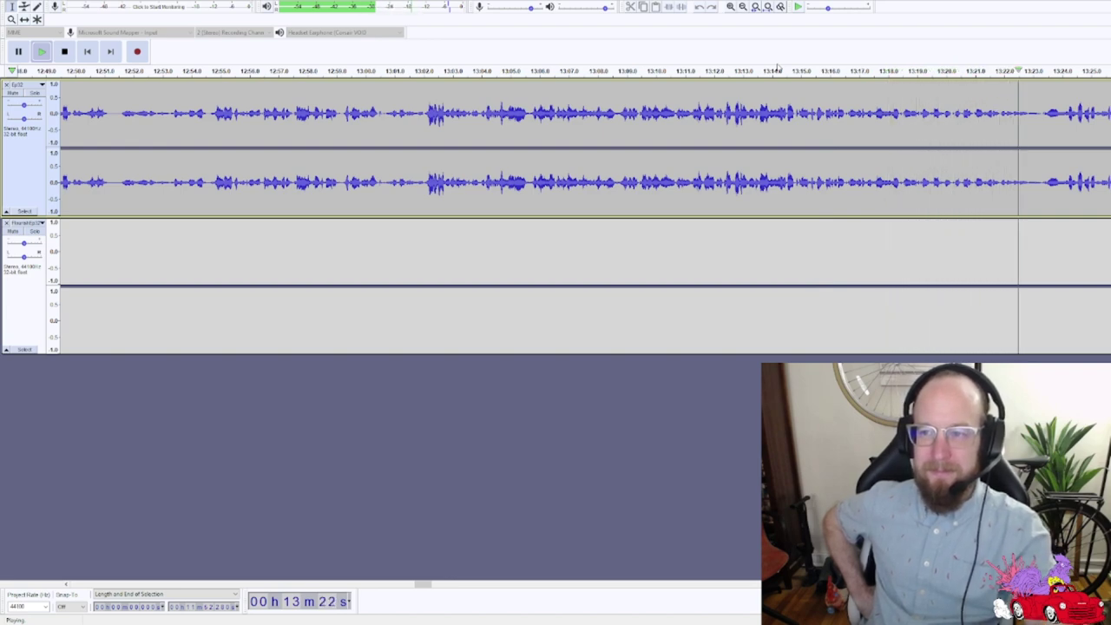
key("p")
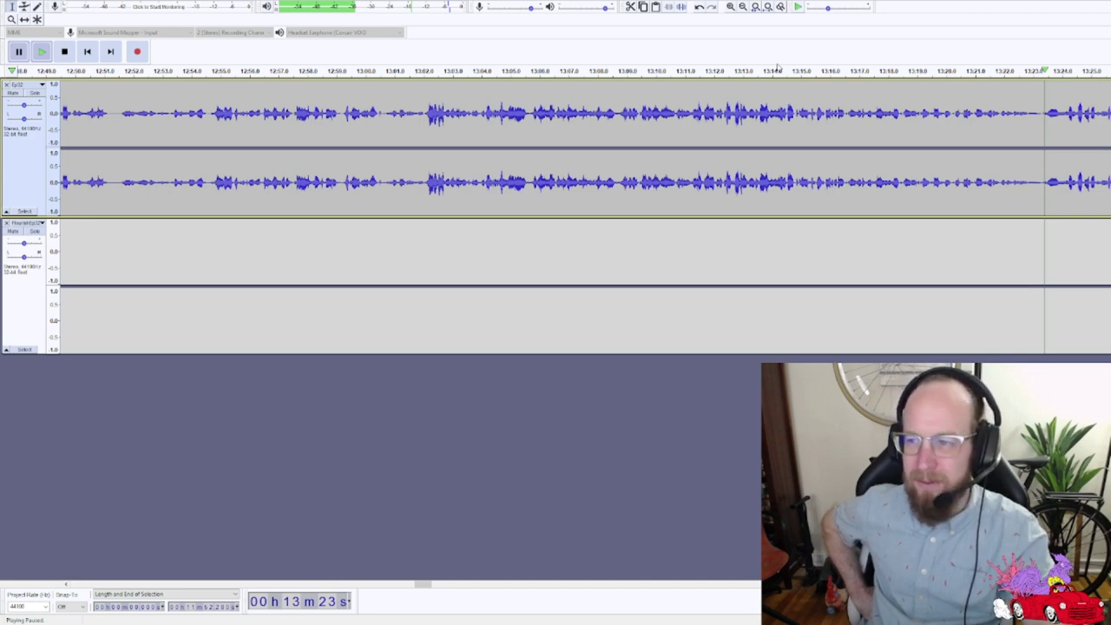
- Continue listening to the Ep32 audio from about 13:23, pausing at about 15:09, and stop at about 17:42
key("p")
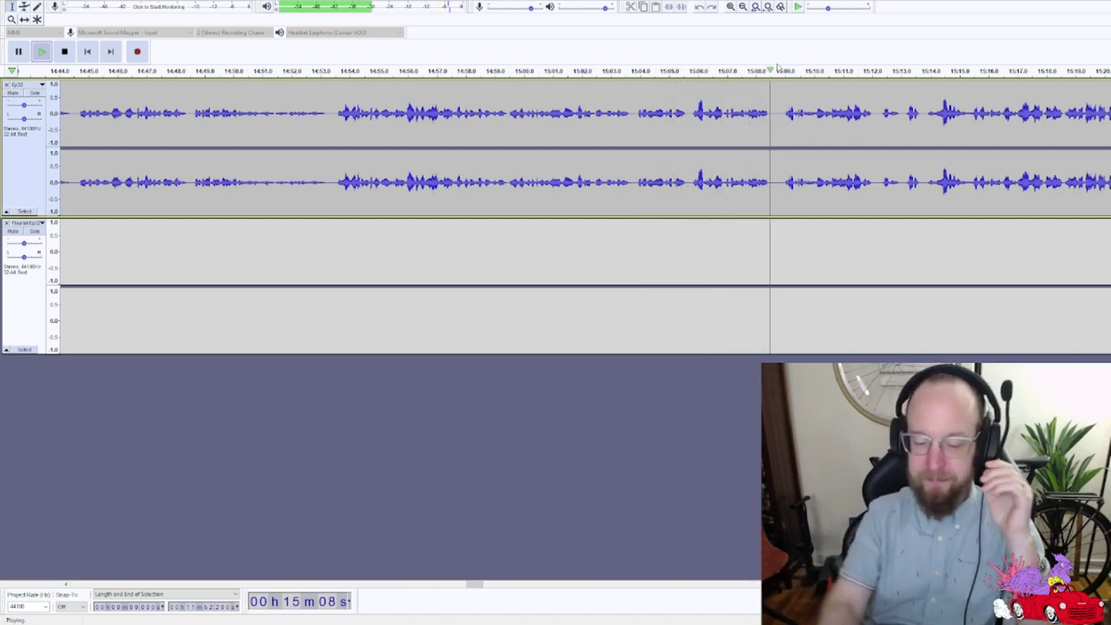
key("p")
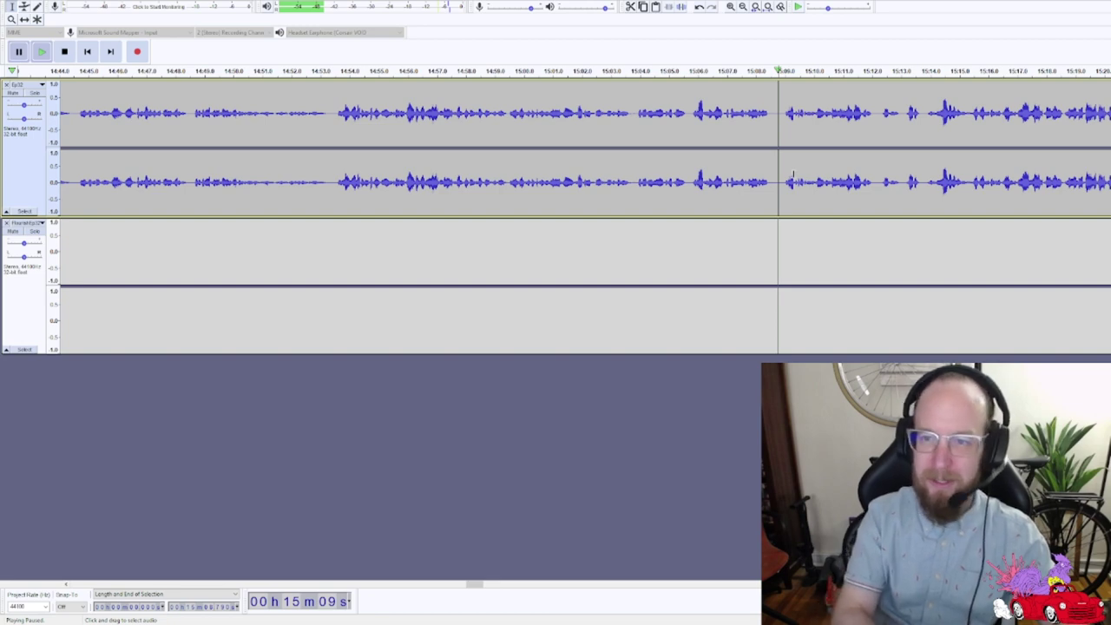
key("p")
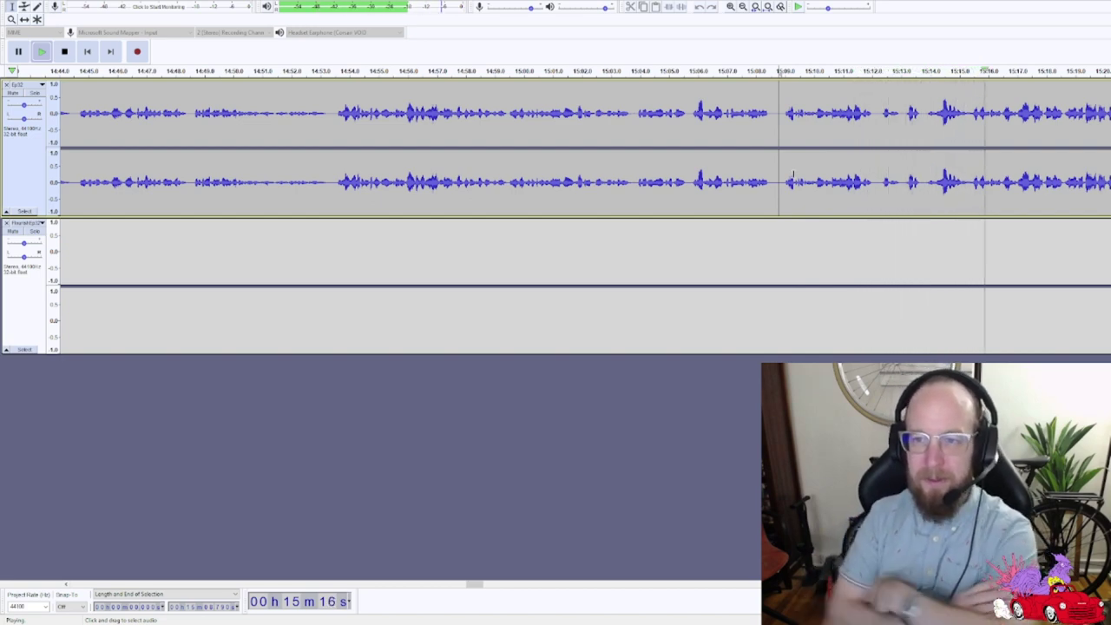
key("space")
key("space")
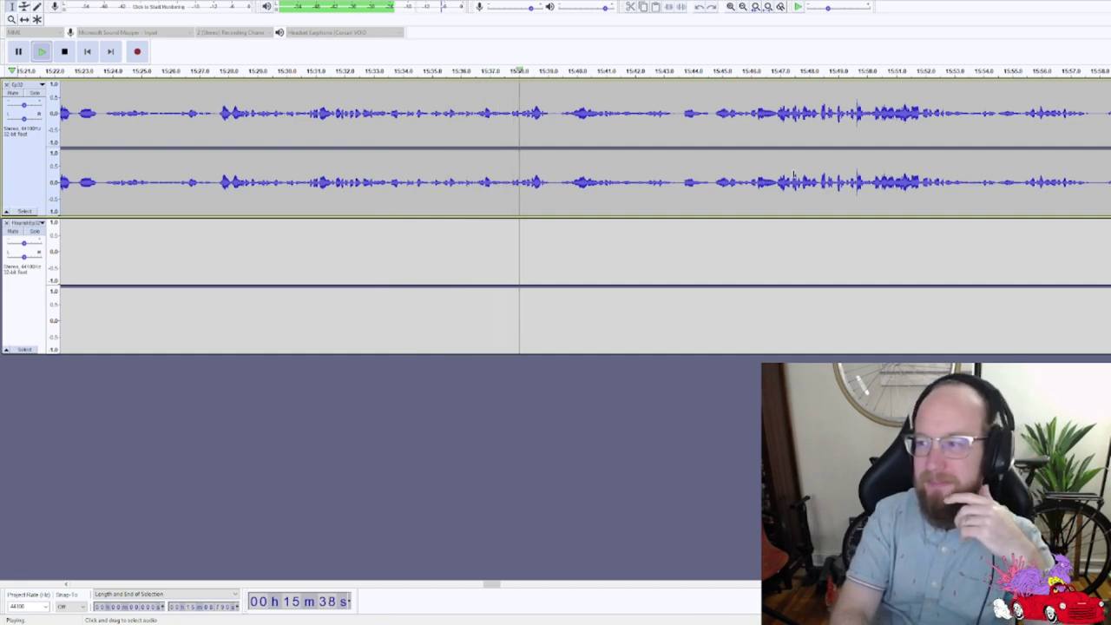
key("p")
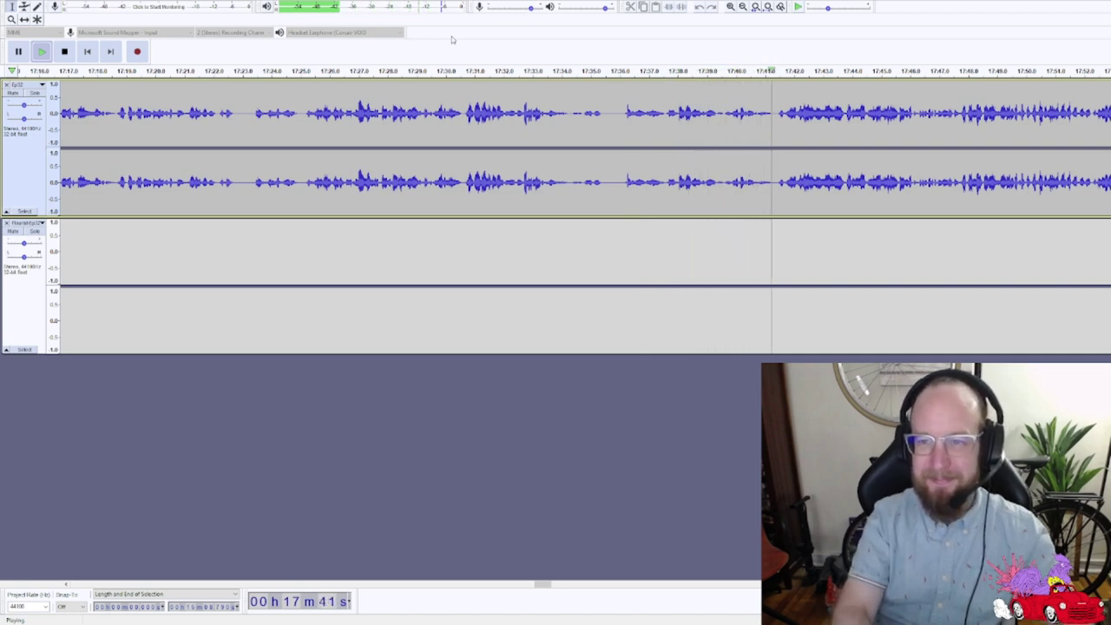
key("p")
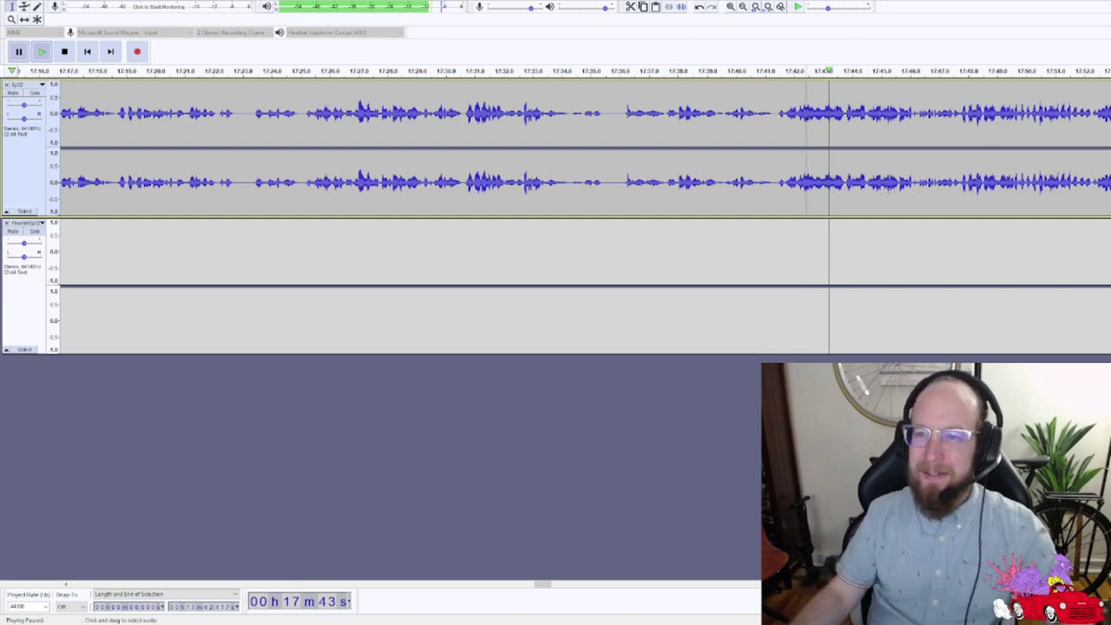
key("space")
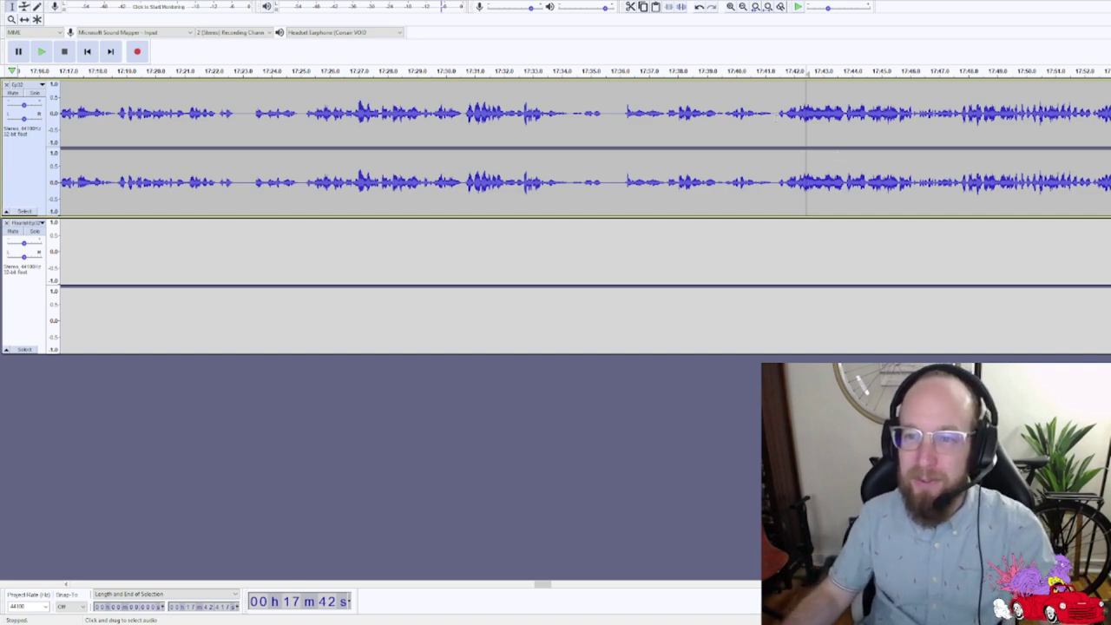
- Place the cursor in the short gap at about 17:41 in the Ep32 track and play briefly from there
left_click(776, 119)
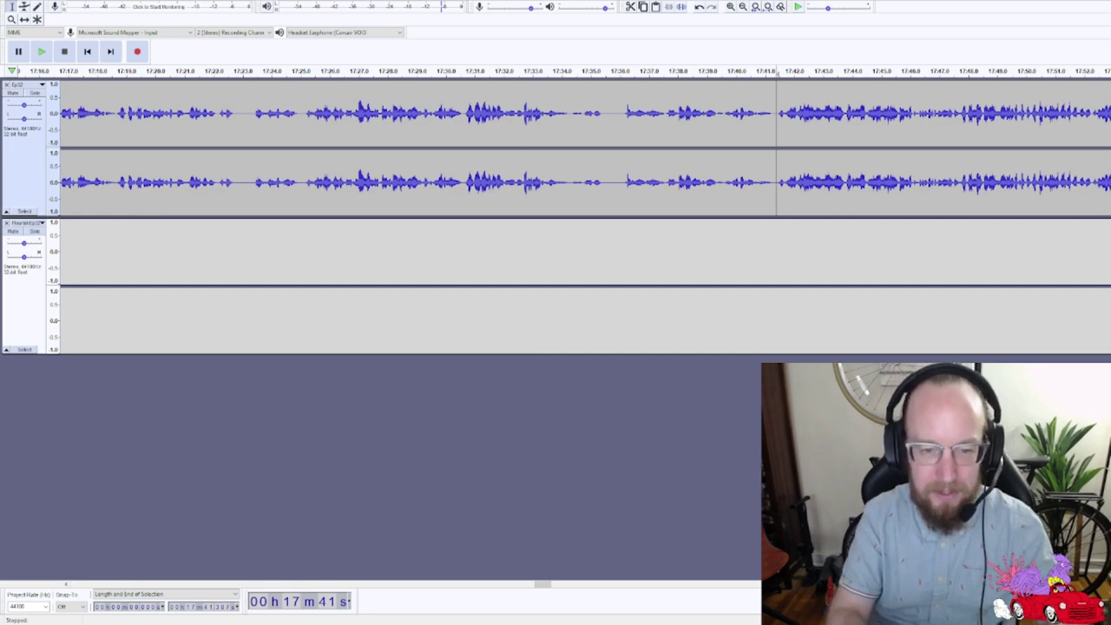
left_click(535, 351)
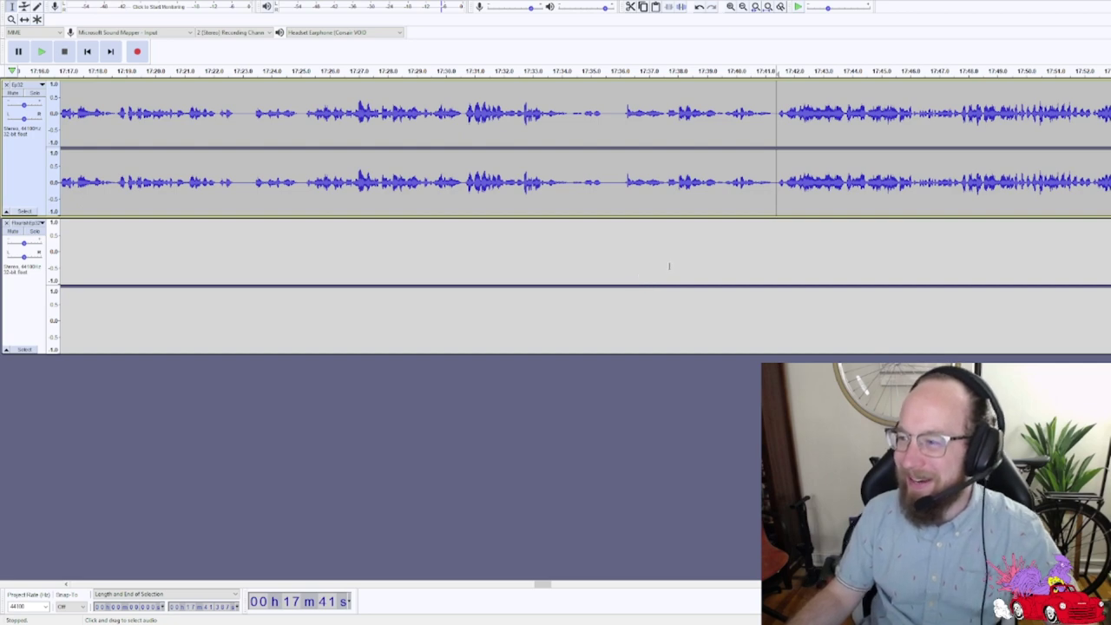
left_click(775, 126)
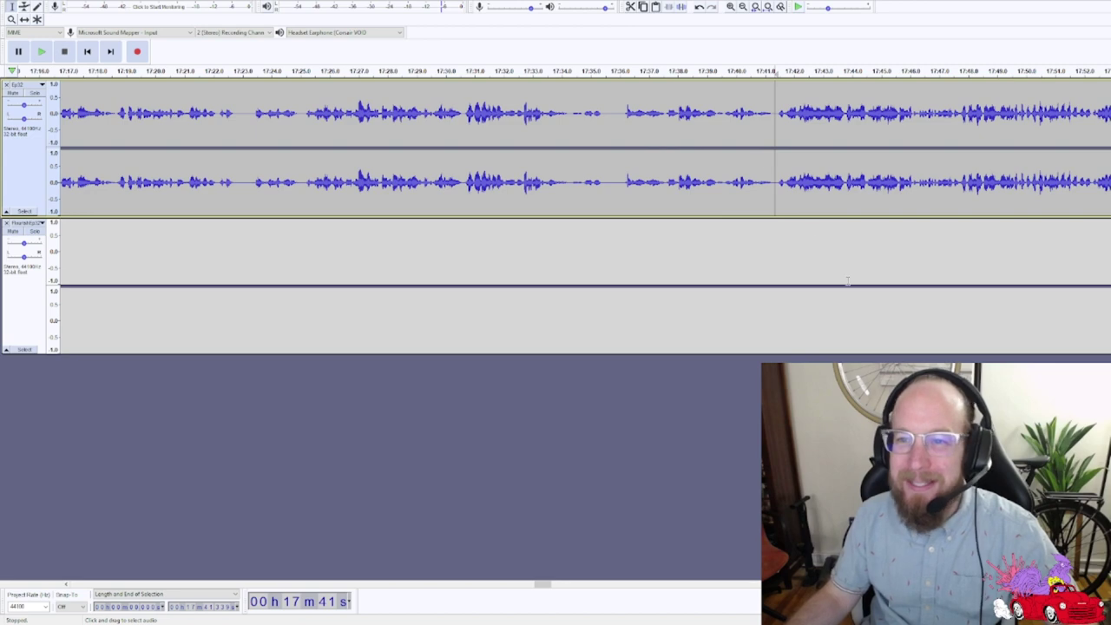
key("space")
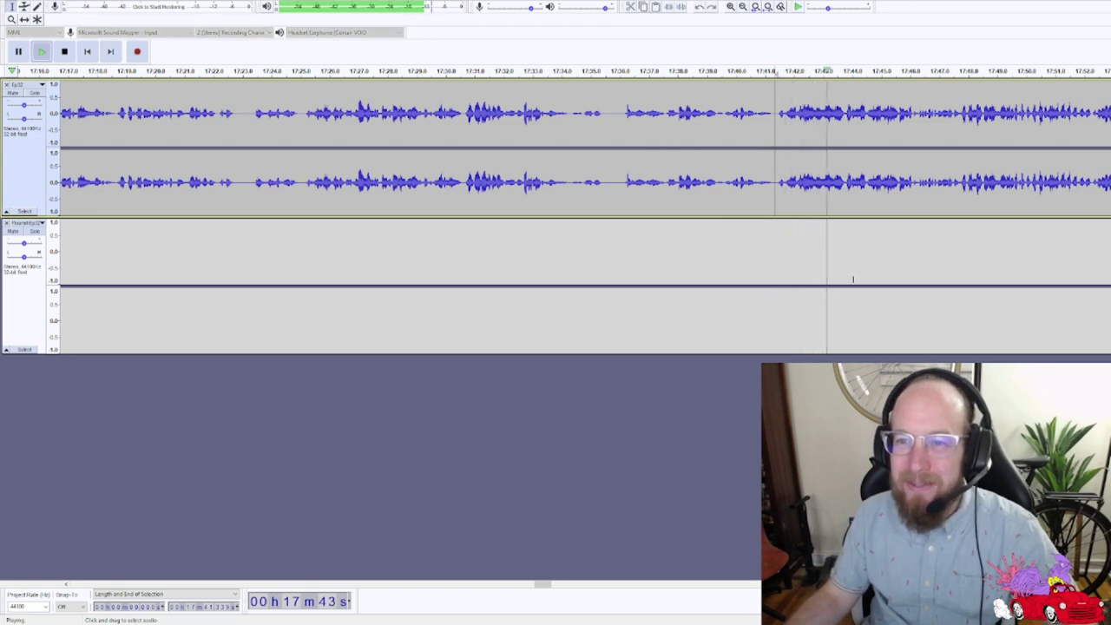
key("space")
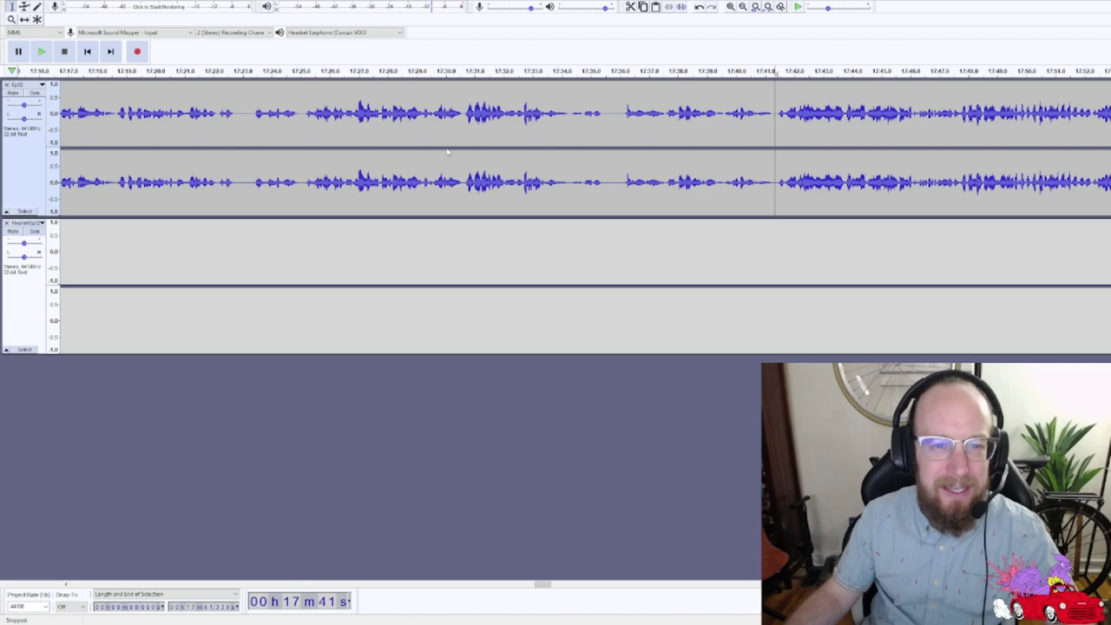
- Import the Ding sound effect as a new stereo track and reset the cursor to about 17:41 in Ep32
key("ctrl+shift+n")
key("ctrl+f")
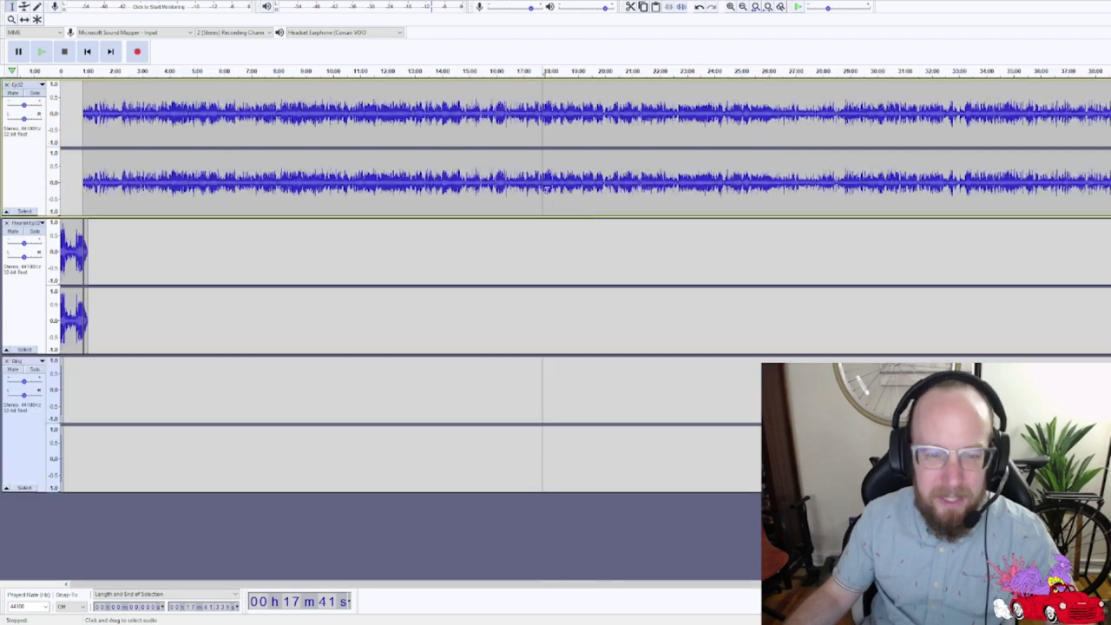
scroll(546, 186, "up", 3)
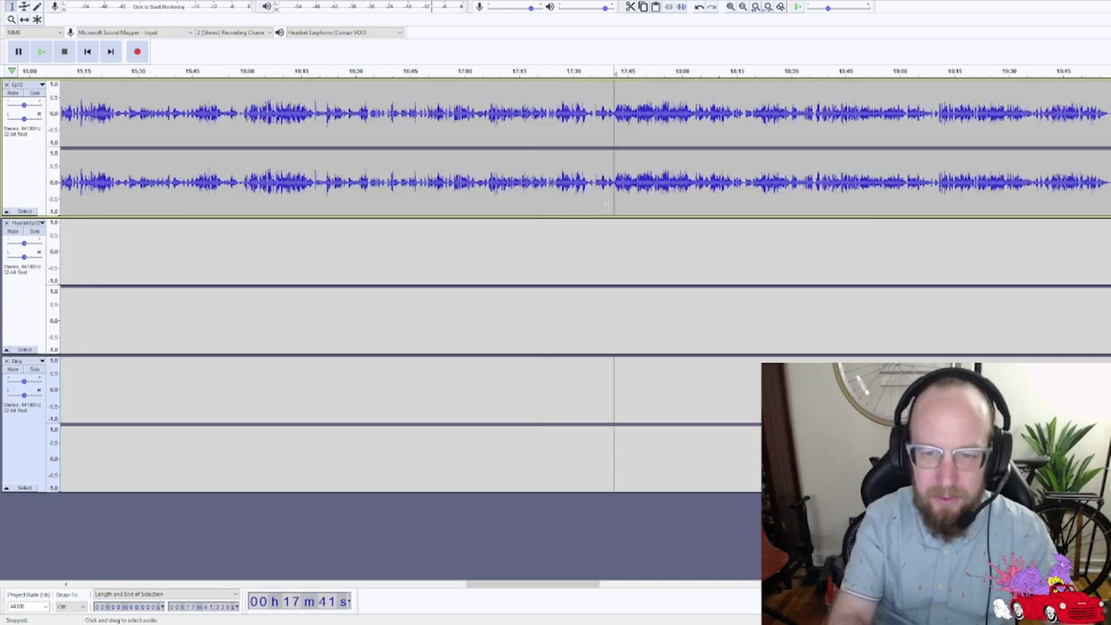
key("space")
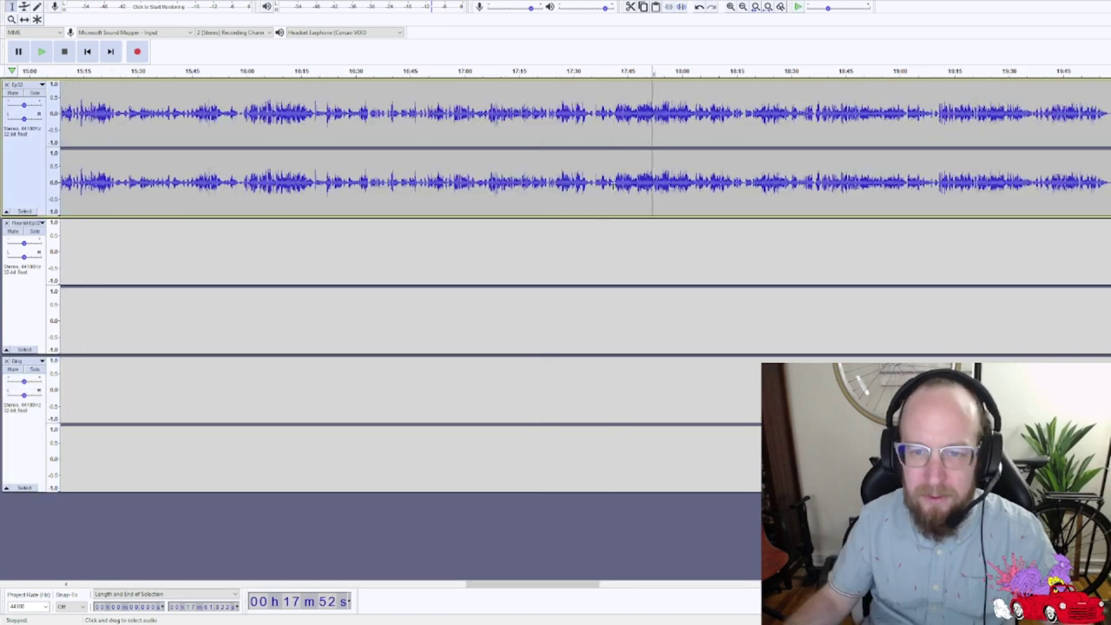
key("space")
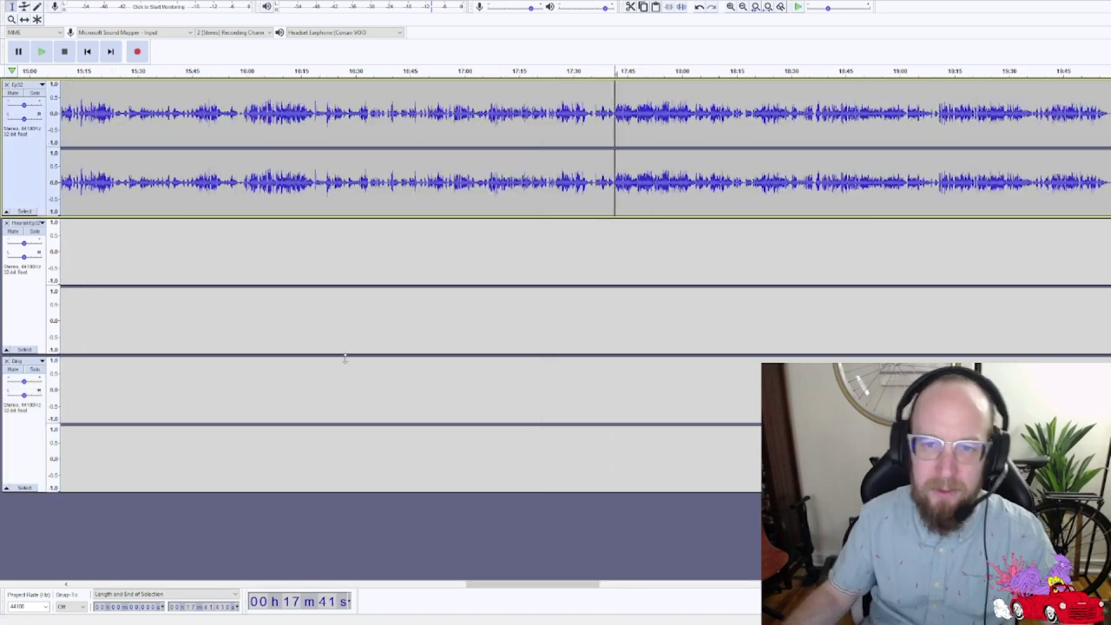
scroll(345, 359, "left", 3)
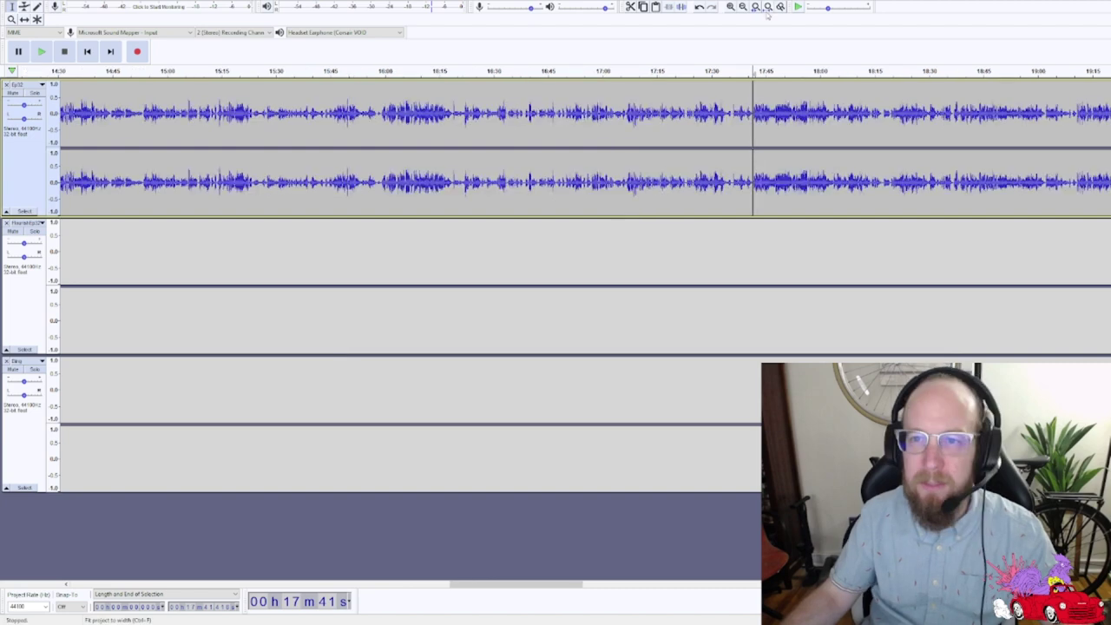
left_click(768, 13)
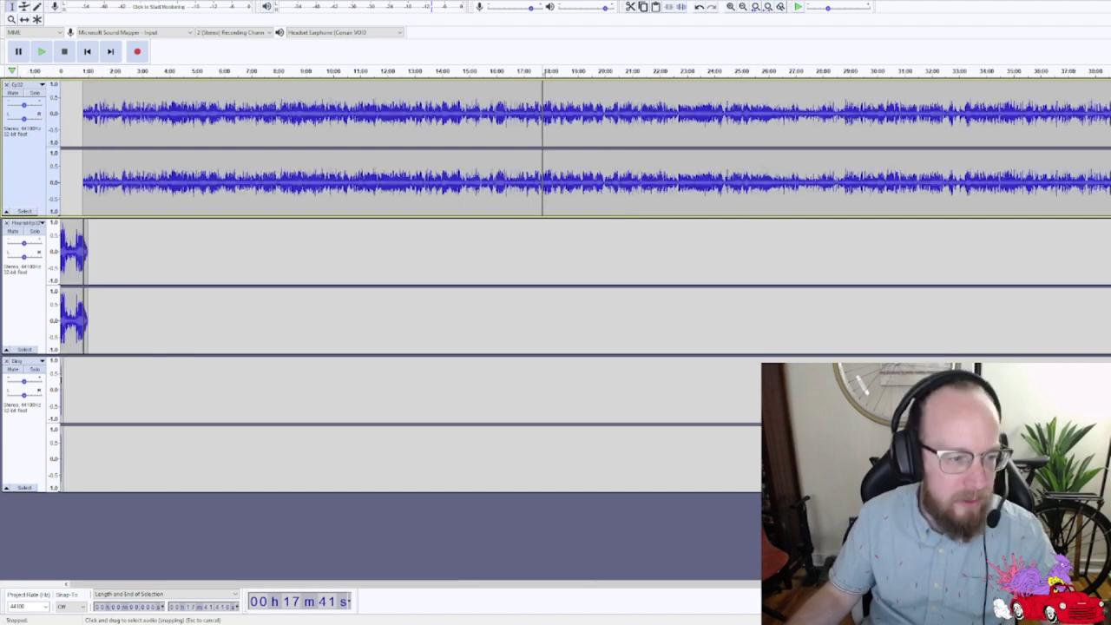
- Select the whole Ding clip, solo its track and play the sound effect
left_click(139, 405)
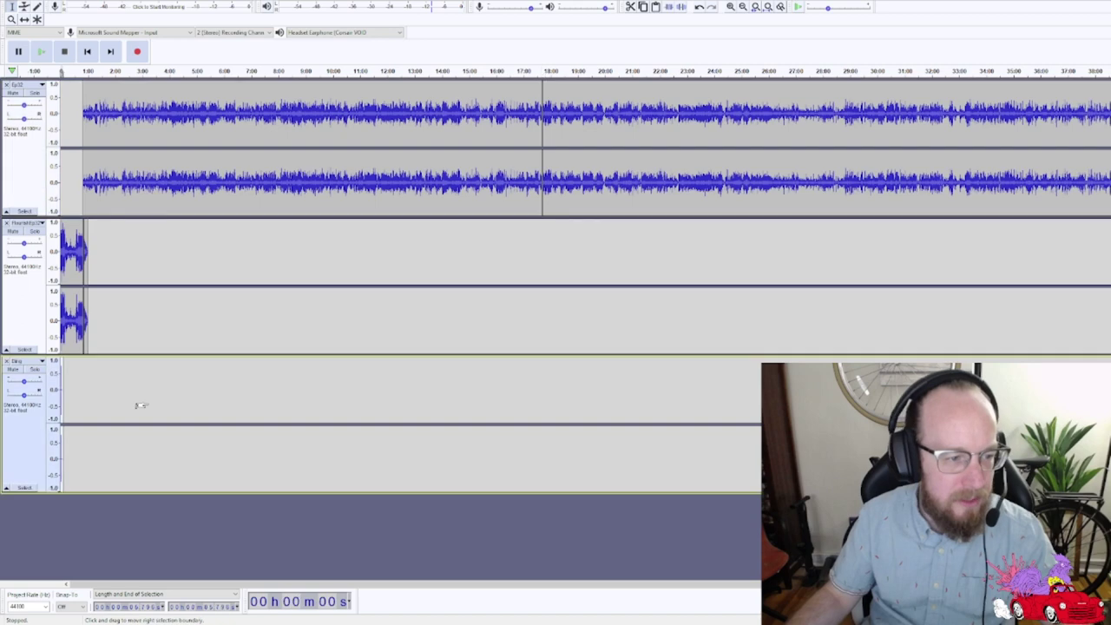
key("ctrl+v")
key("ctrl+e")
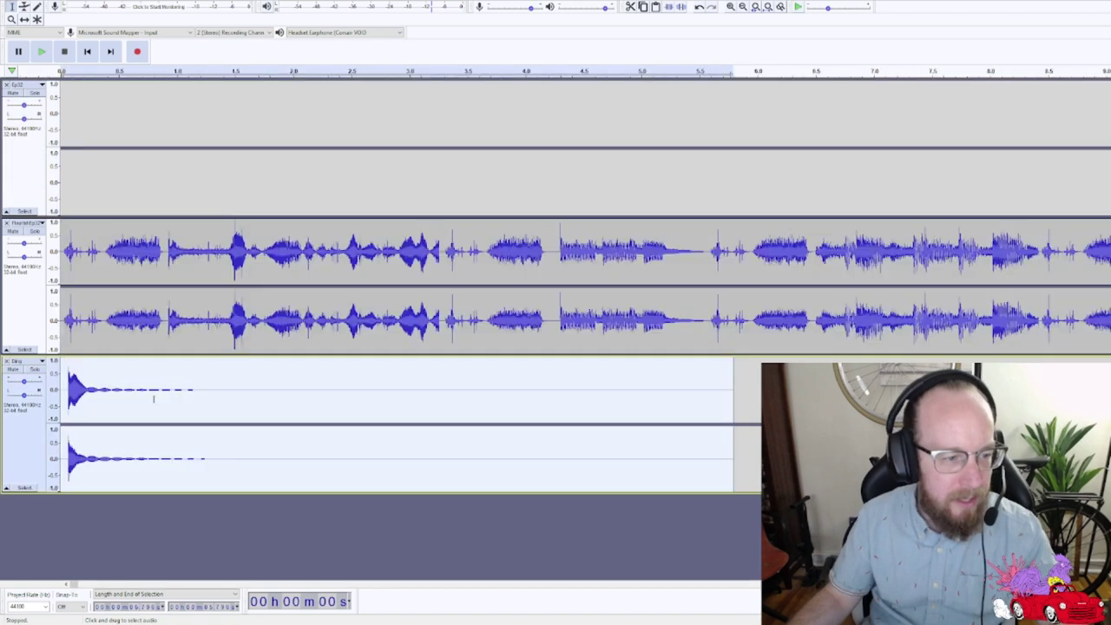
key("shift+s")
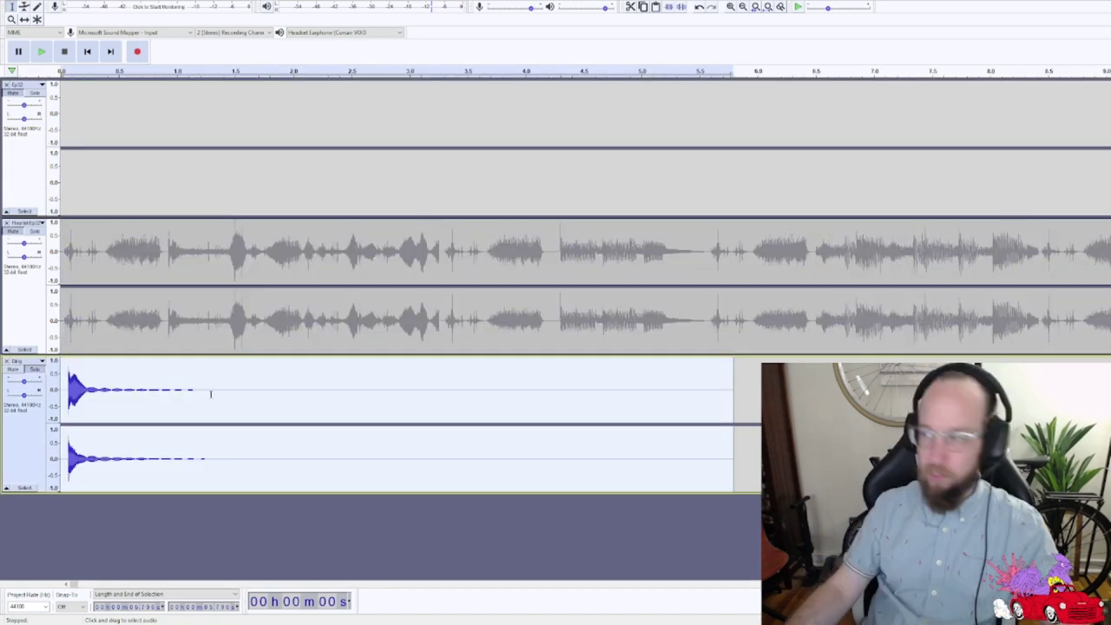
key("space")
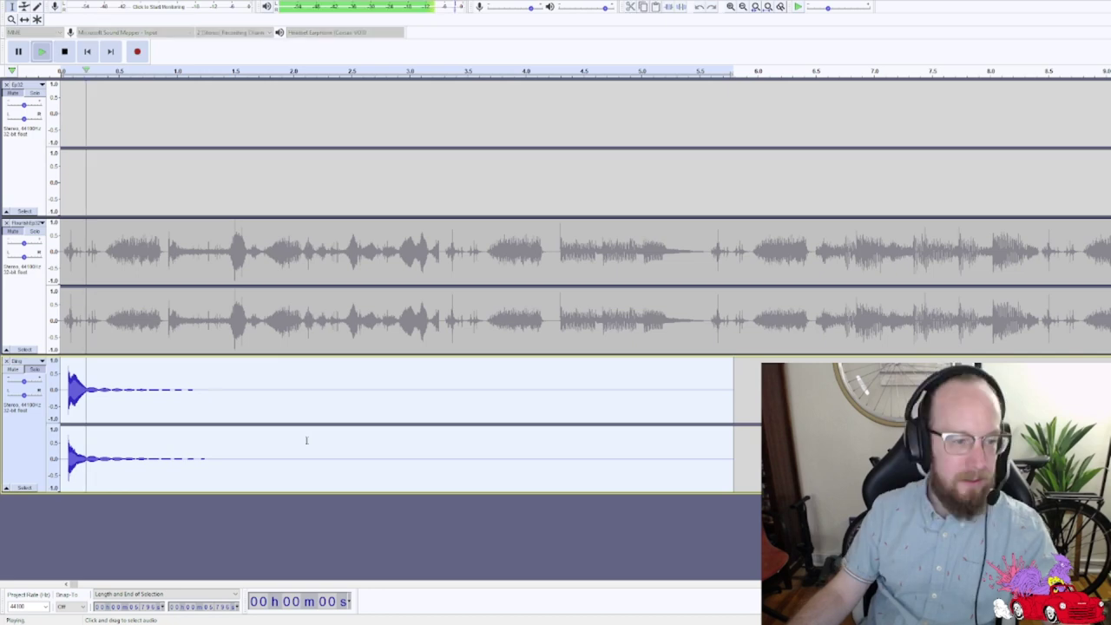
key("space")
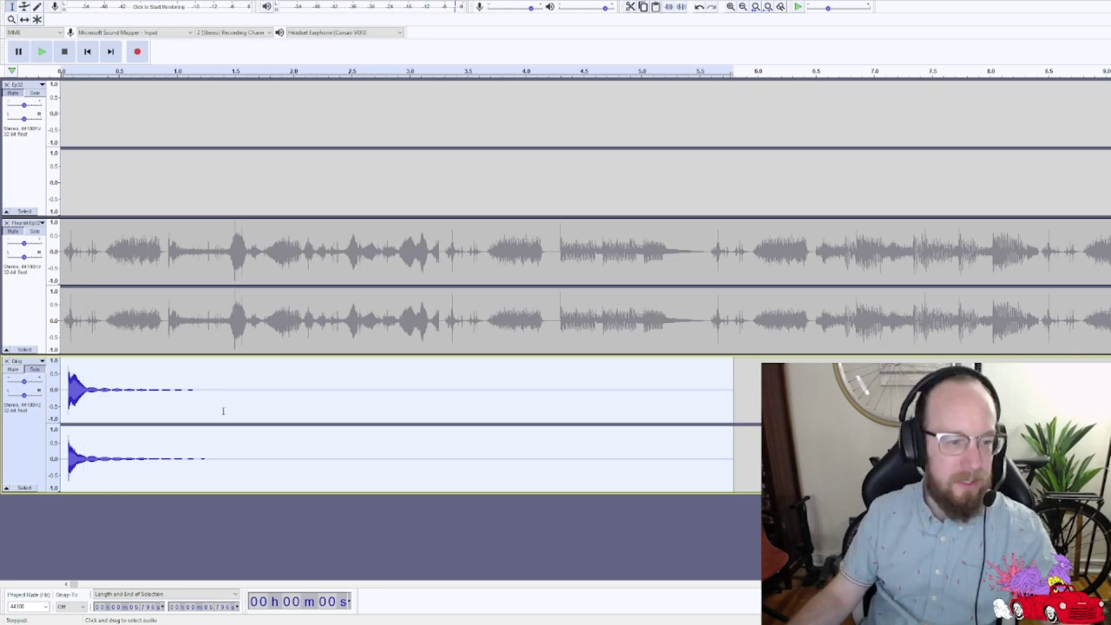
- Delete the silent tail of the Ding clip from about 1.17 s to its end
left_click(198, 410)
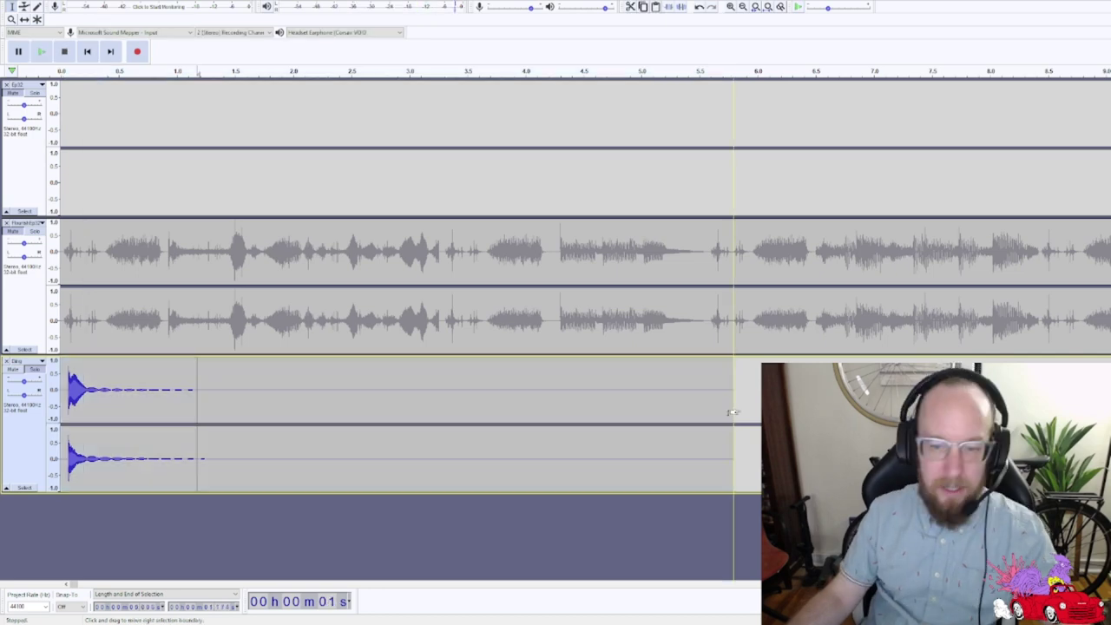
left_click(732, 411, "shift")
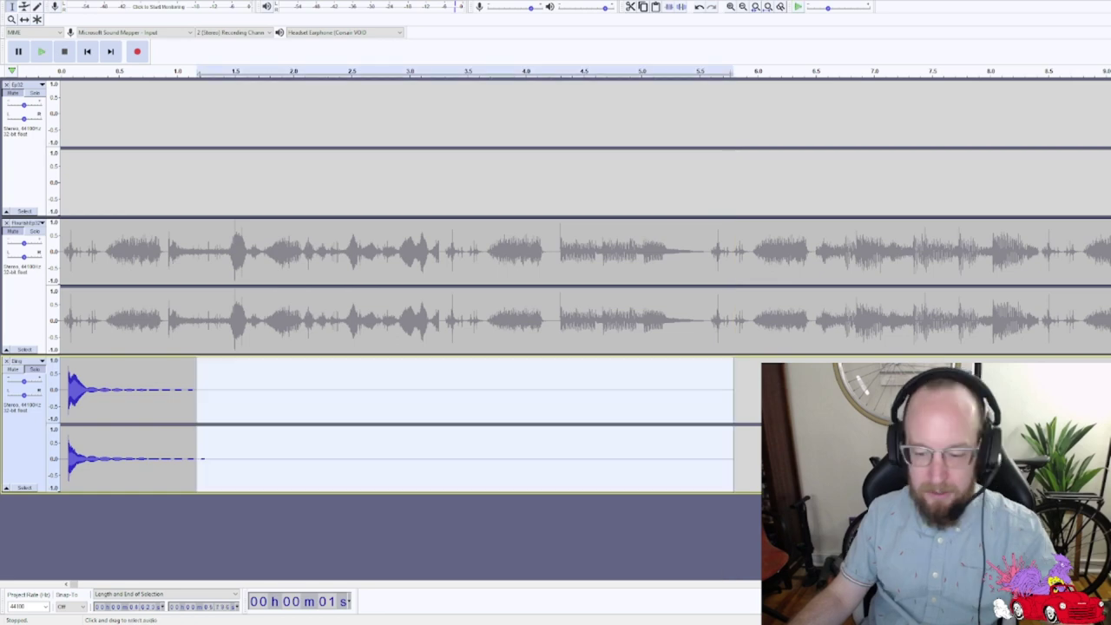
key("Delete")
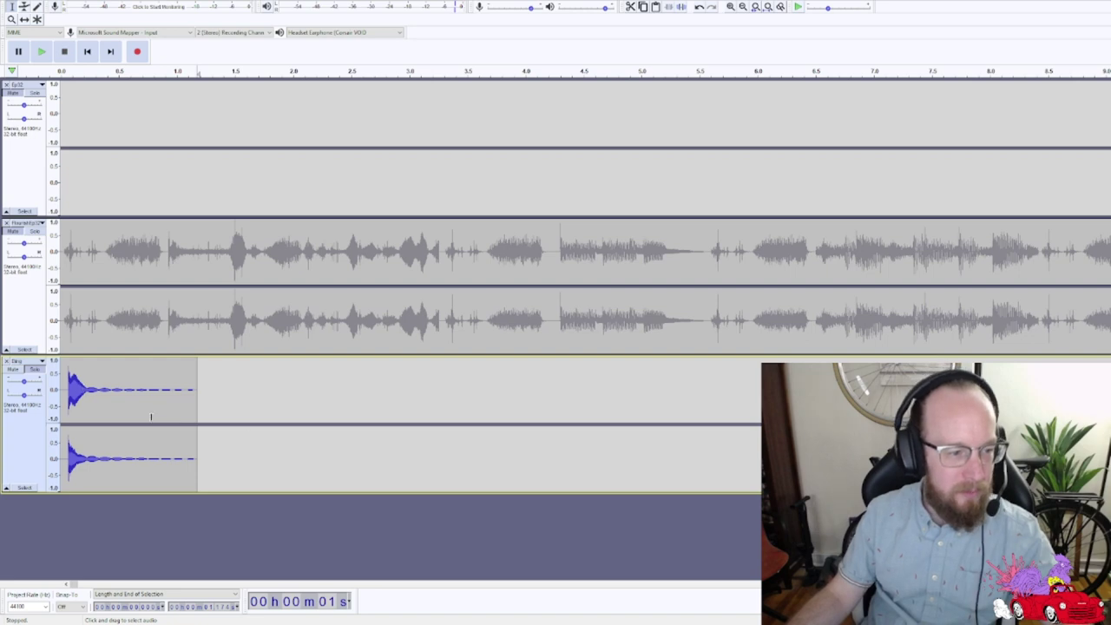
- Play the shortened Ding clip and delete the brief silence before its sound starts
key("space")
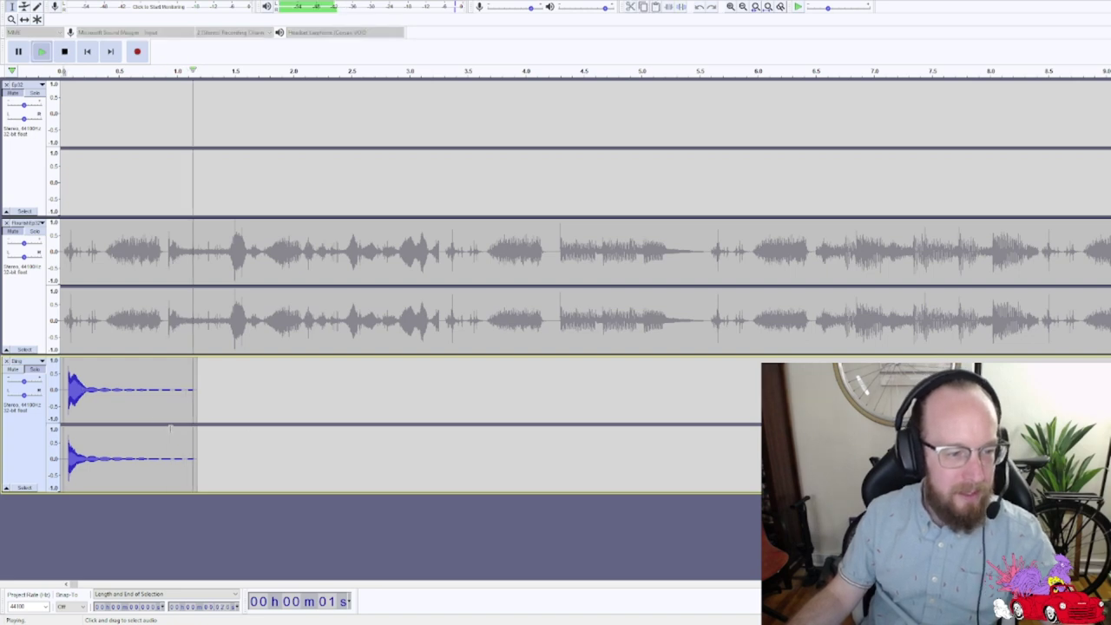
key("Home")
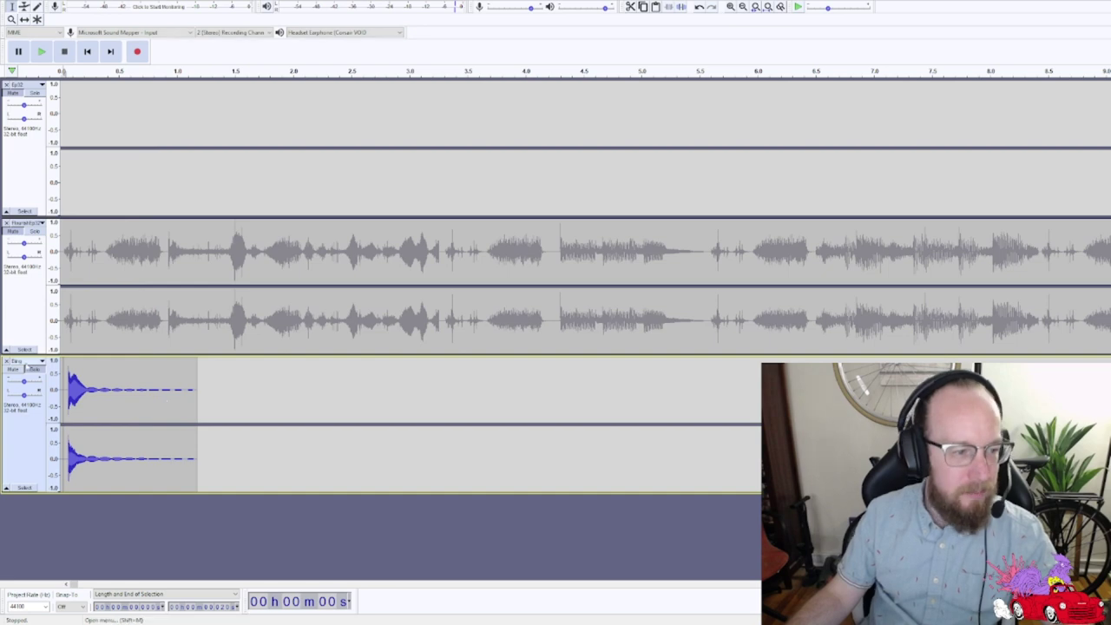
key("space")
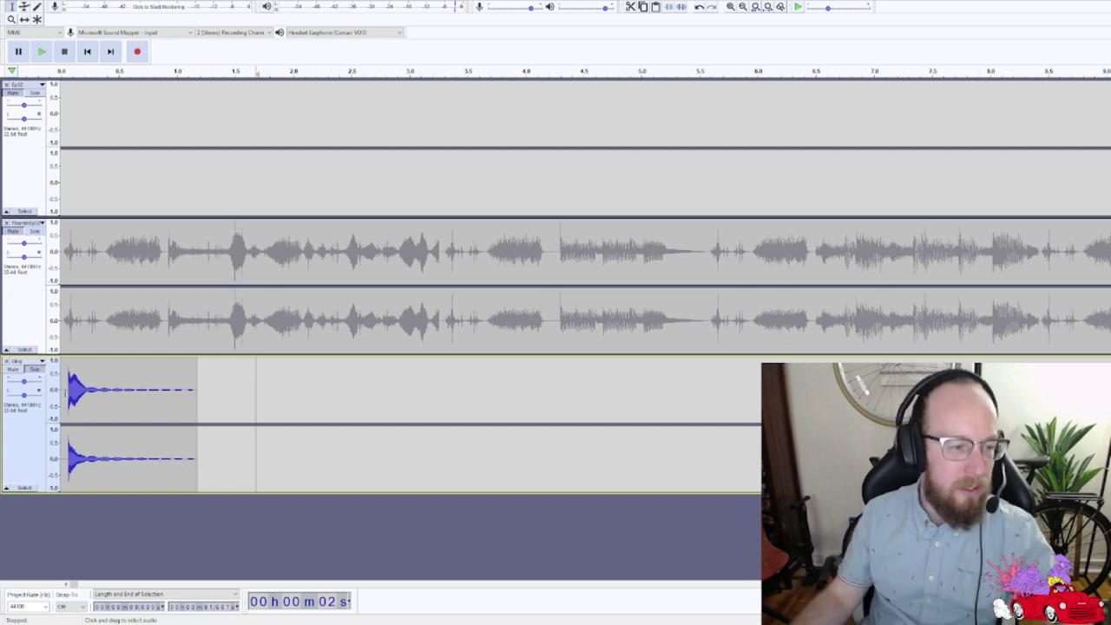
left_click(64, 393)
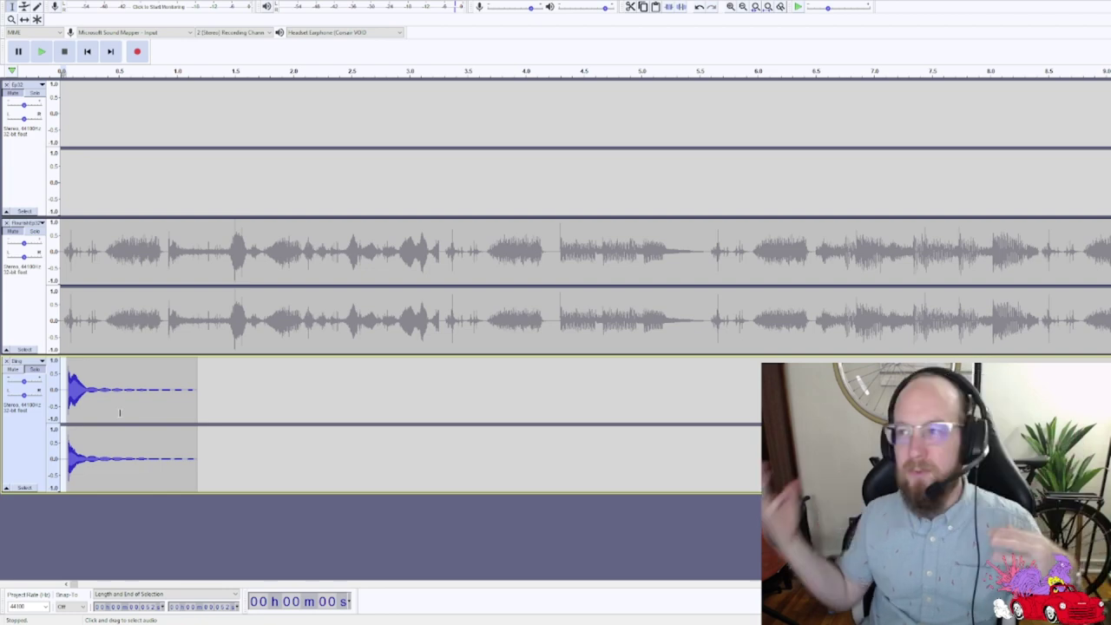
key("ctrl+z")
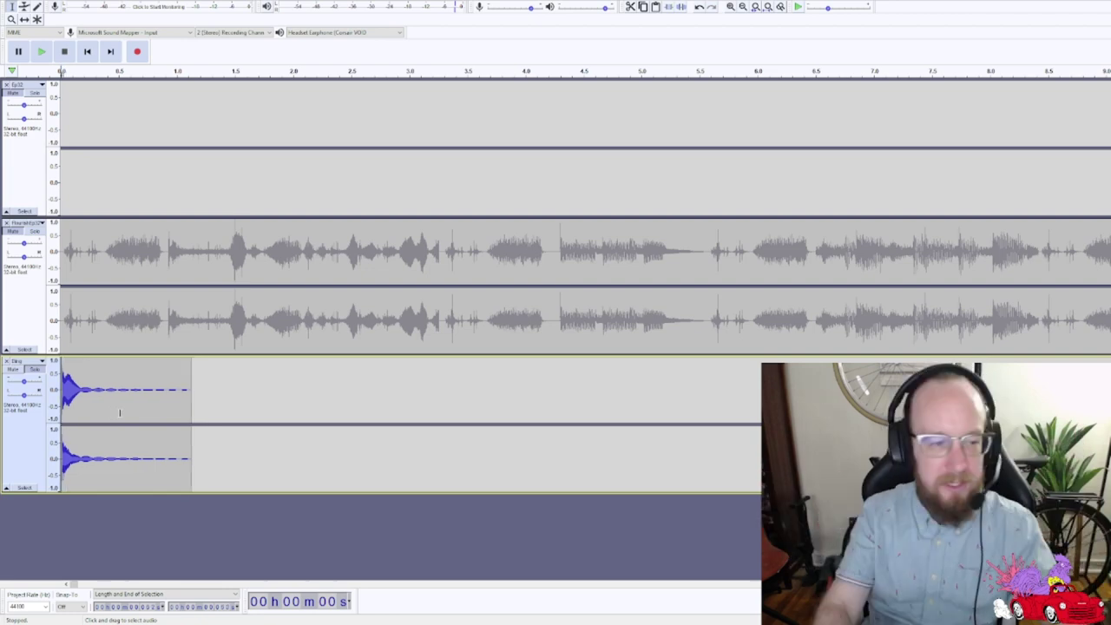
- Select the trimmed clip, rename its track SFX1 and move the track between Ep32 and the intro music
double_click(127, 391)
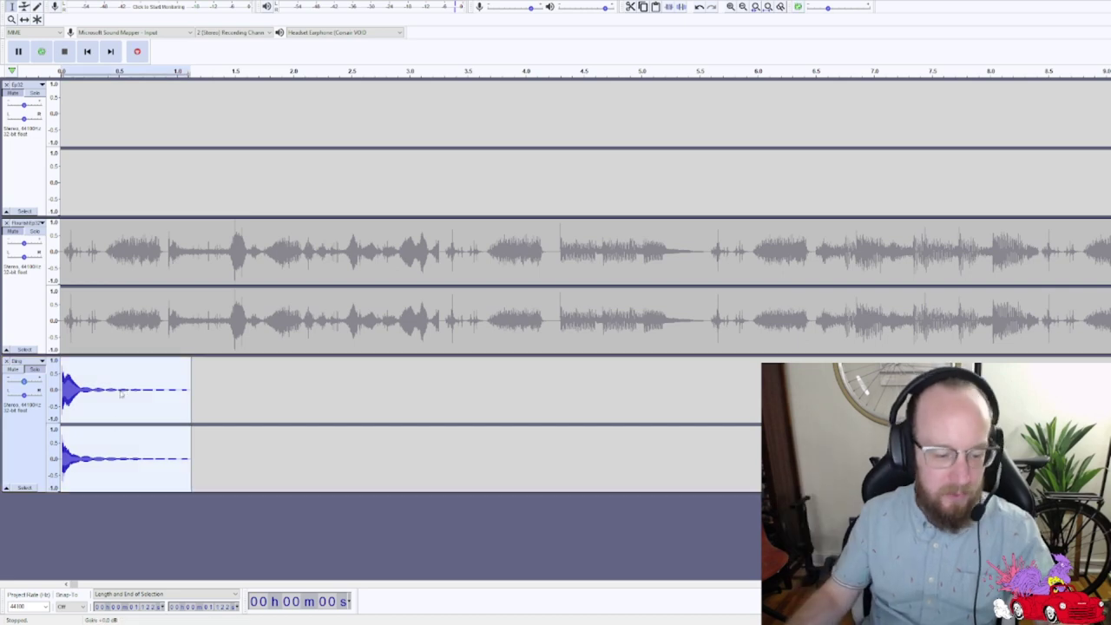
key("alt+Tab")
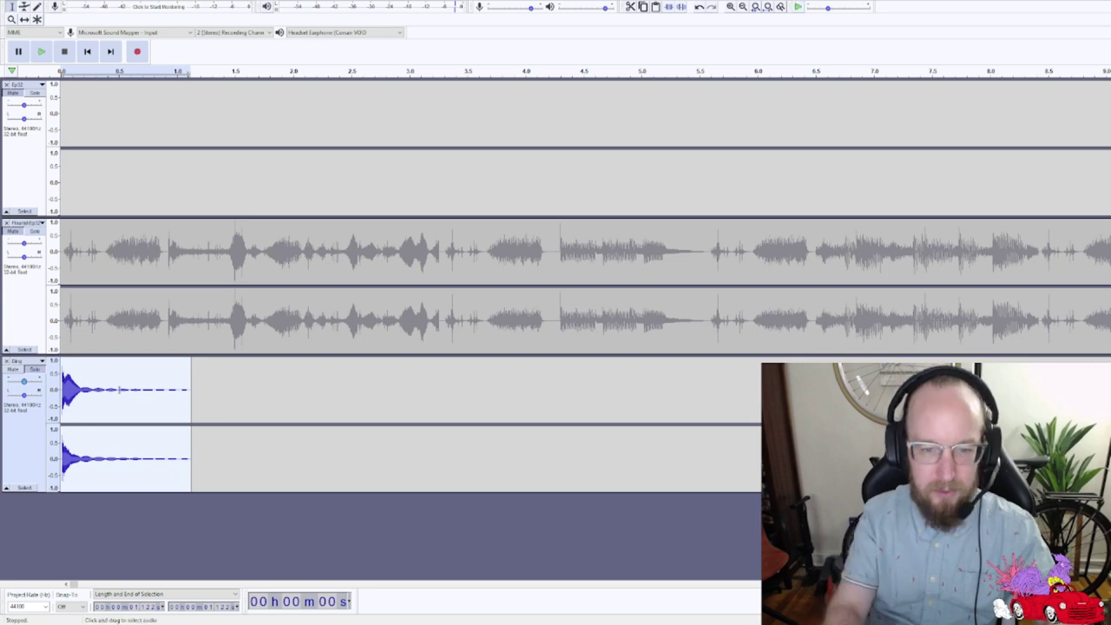
key("alt+shift+Home")
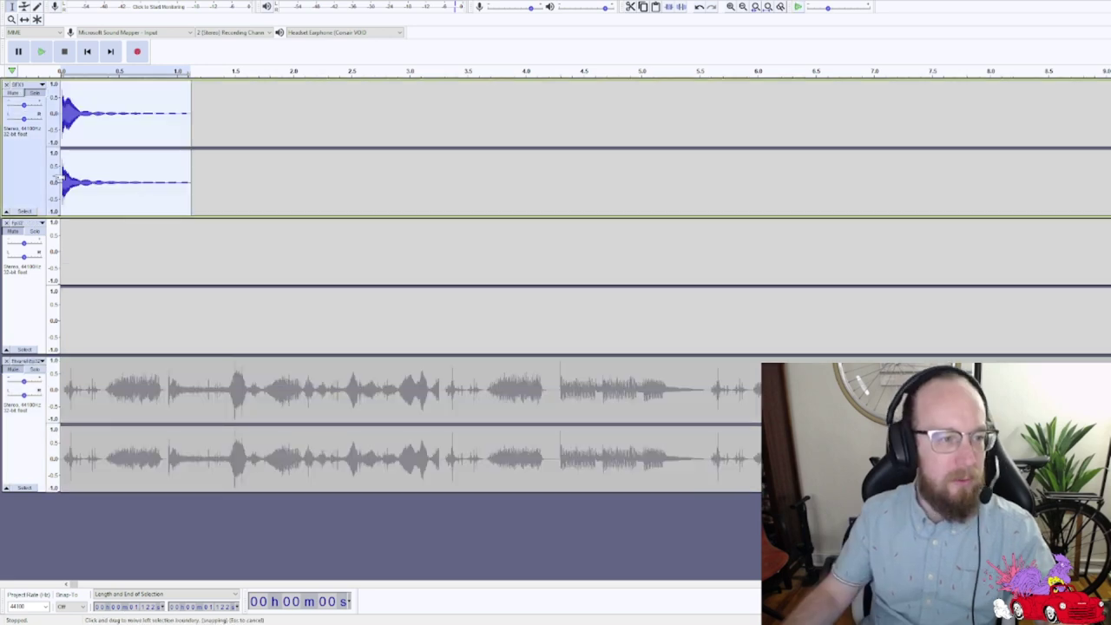
key("alt+shift+Down")
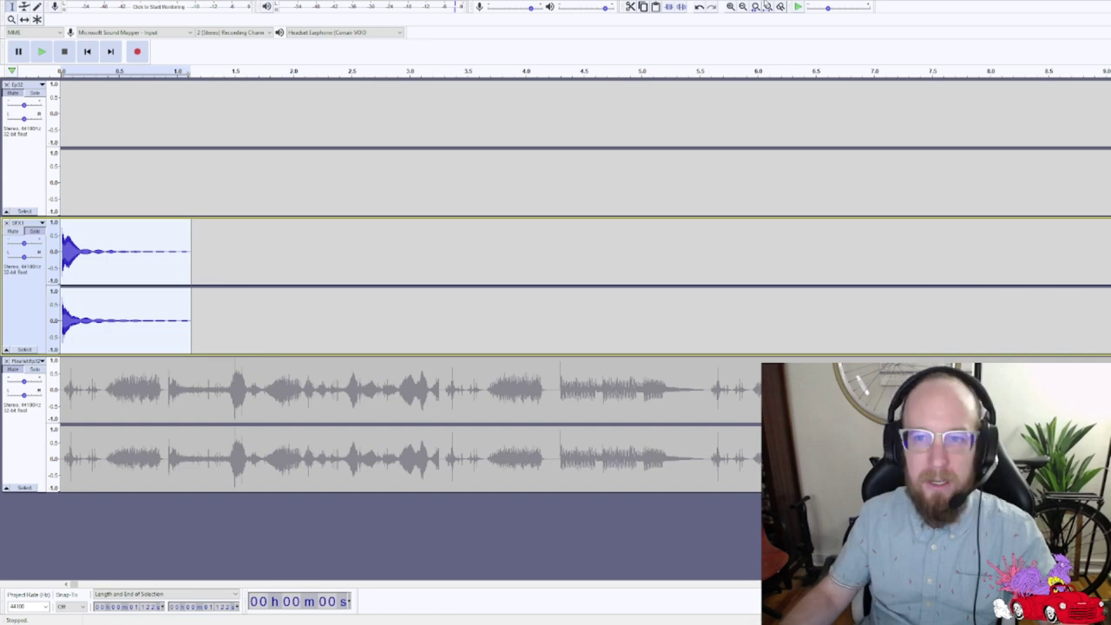
- Paste the trimmed ding on the SFX1 track at the 17:41 split in Ep32 and turn off the track's solo
left_click(767, 7)
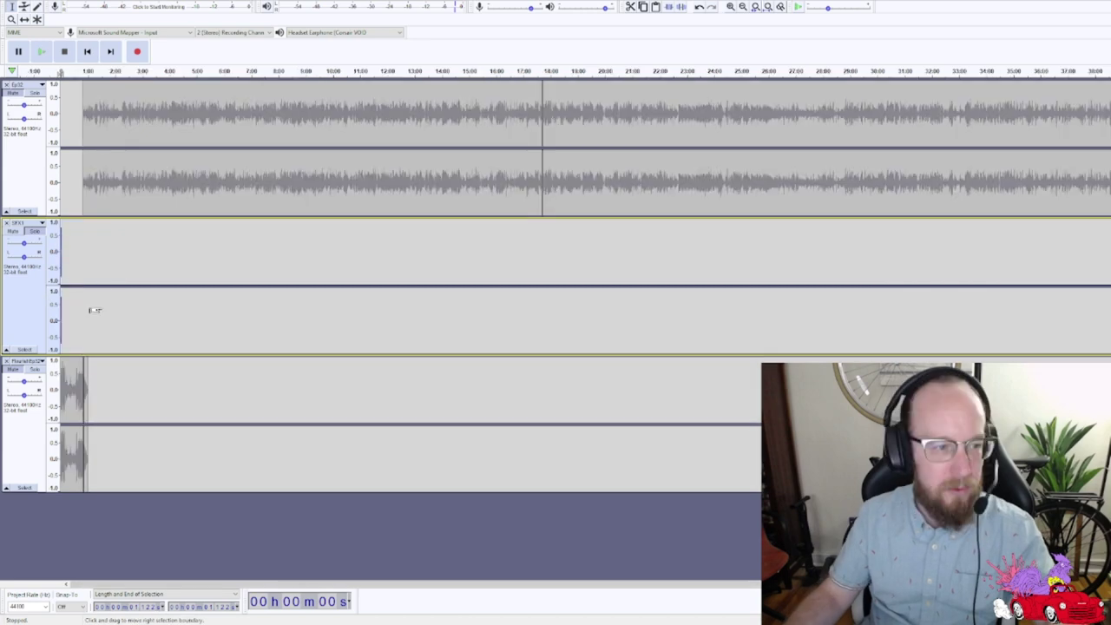
scroll(94, 309, "up", 3)
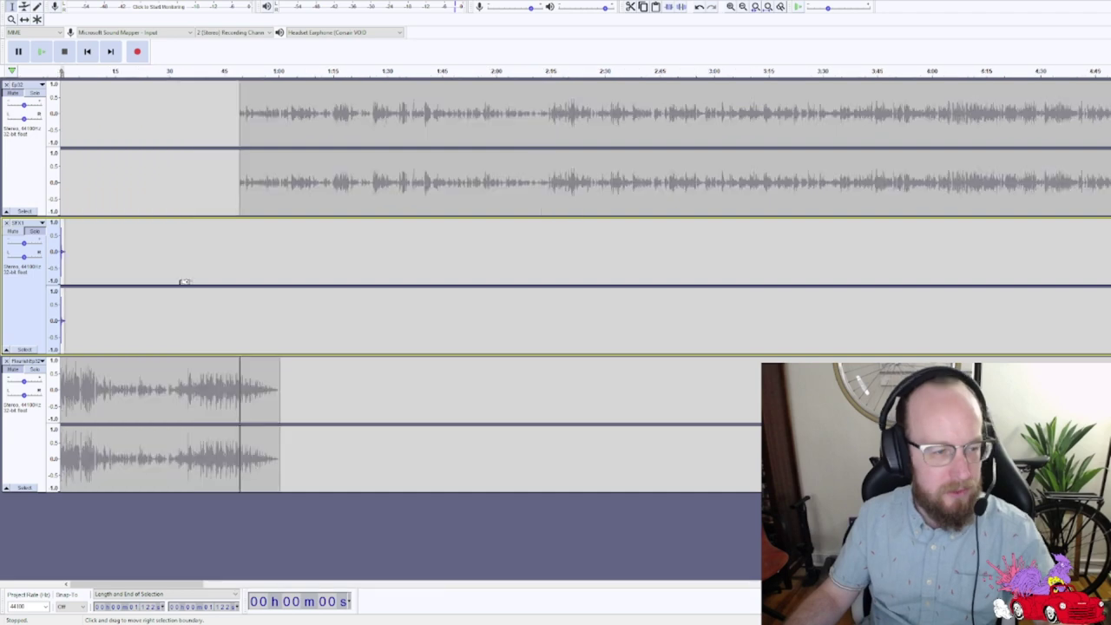
scroll(184, 282, "up", 2)
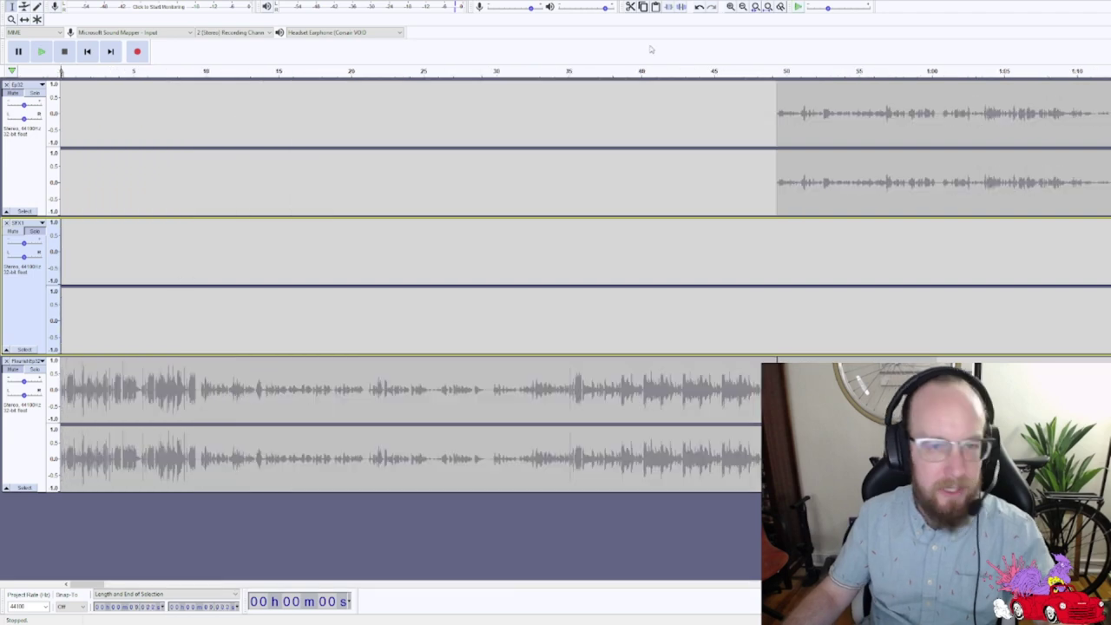
scroll(541, 228, "down", 5)
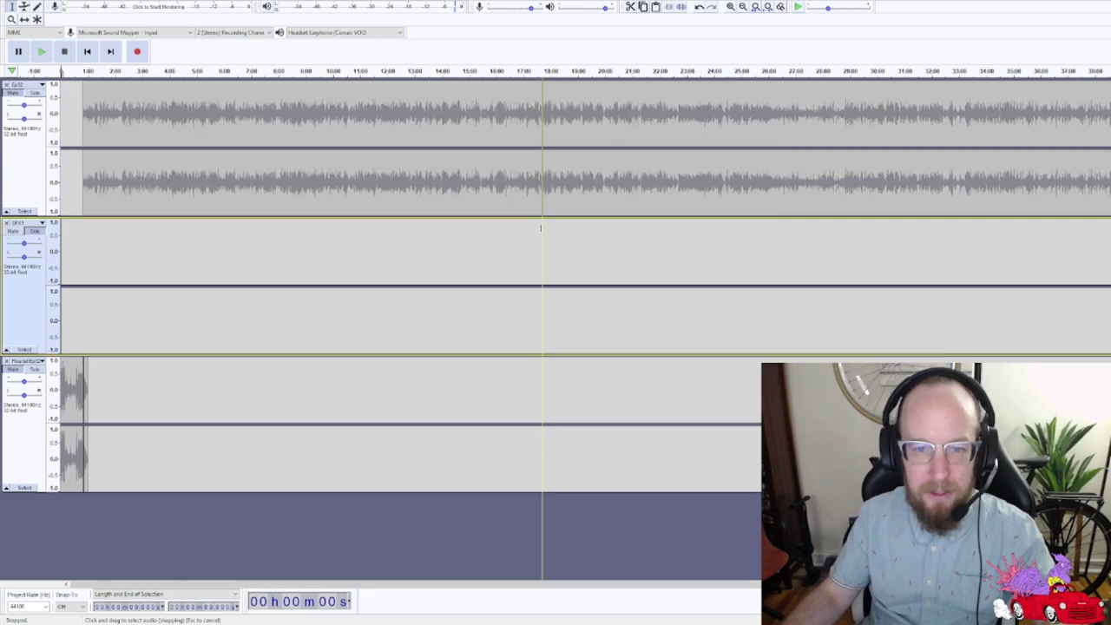
left_click(540, 228)
scroll(555, 252, "up", 5)
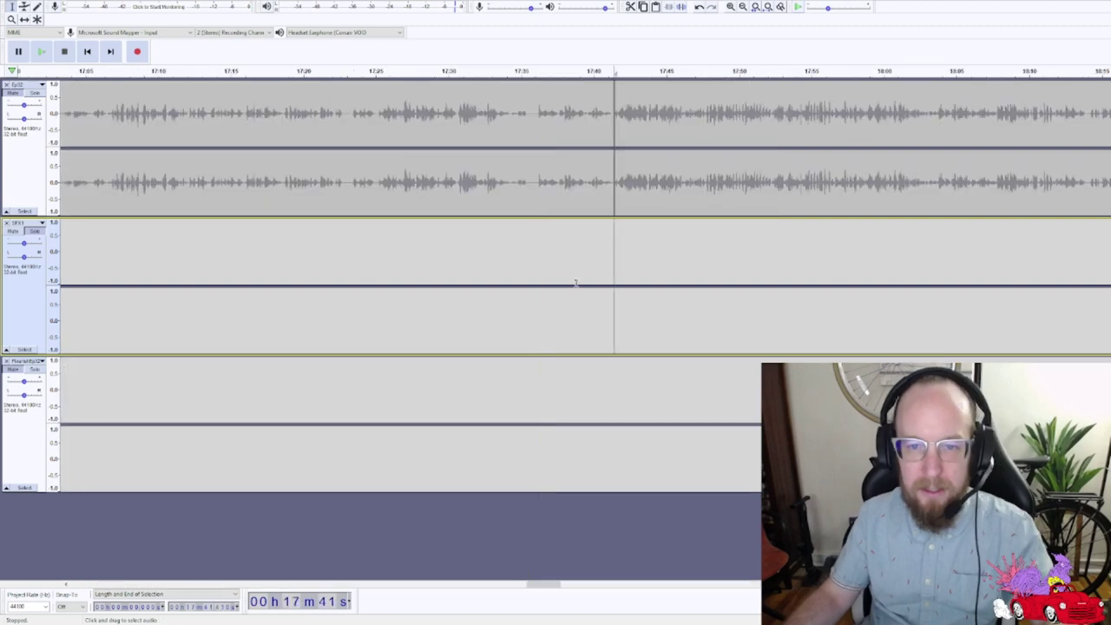
key("ctrl+v")
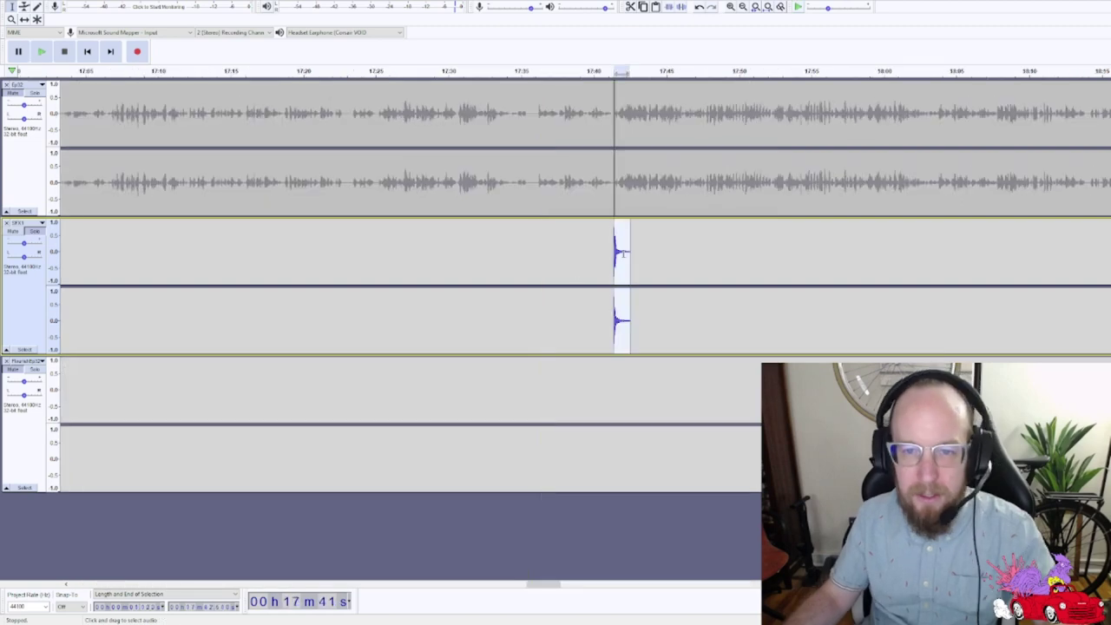
left_click(34, 93)
- Lower the ding clip's amplitude envelope to about 0.5 and play the mix from about 17:40
left_click(590, 339)
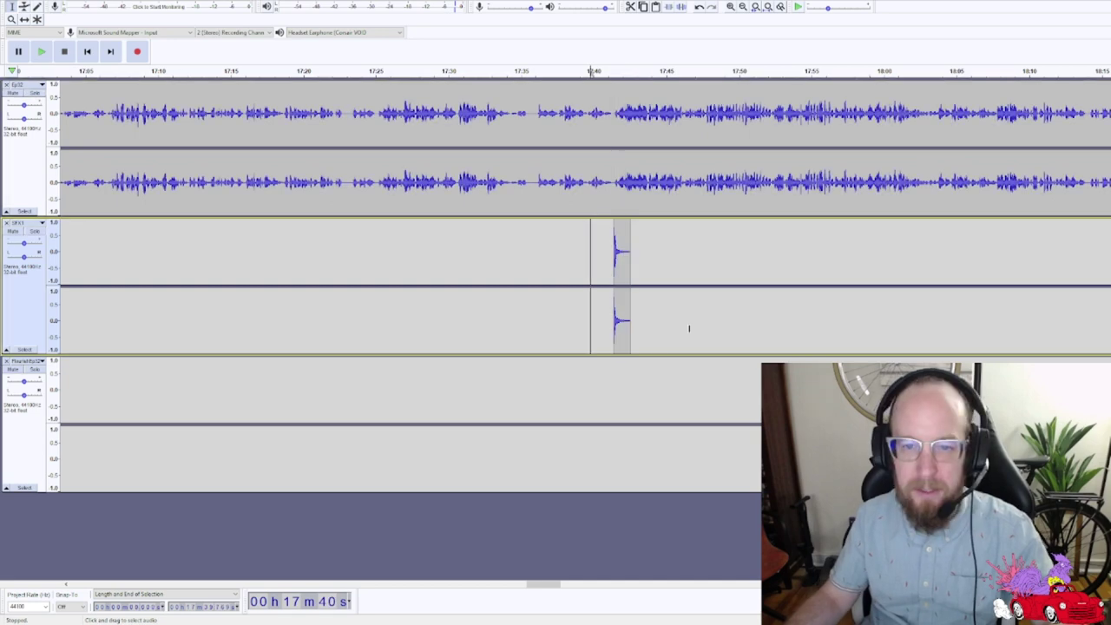
key("F2")
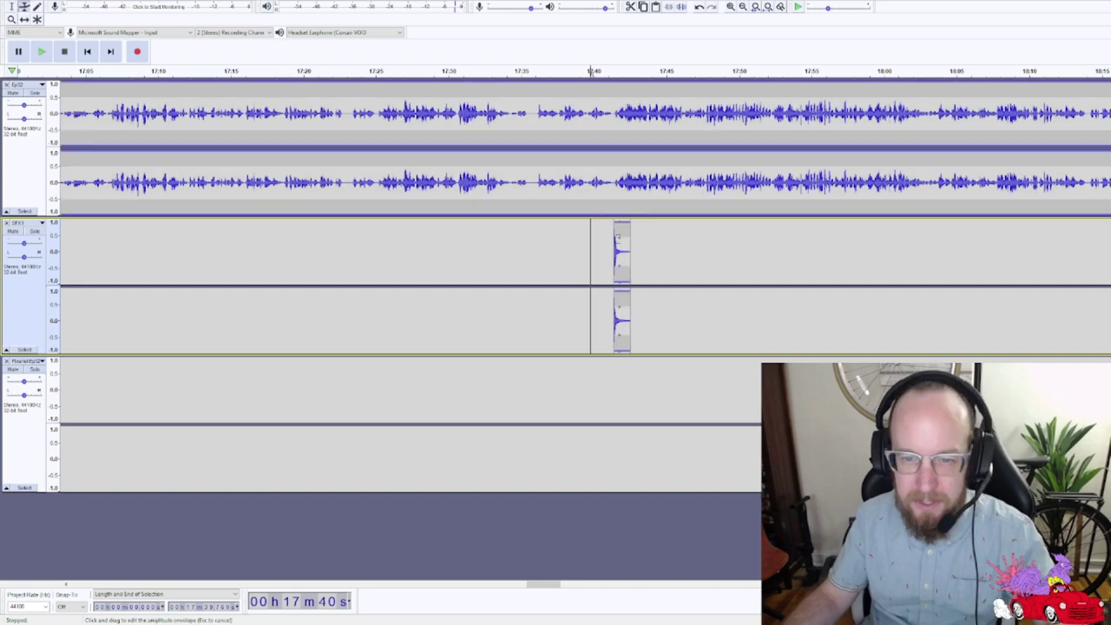
left_click_drag(618, 236, 630, 247)
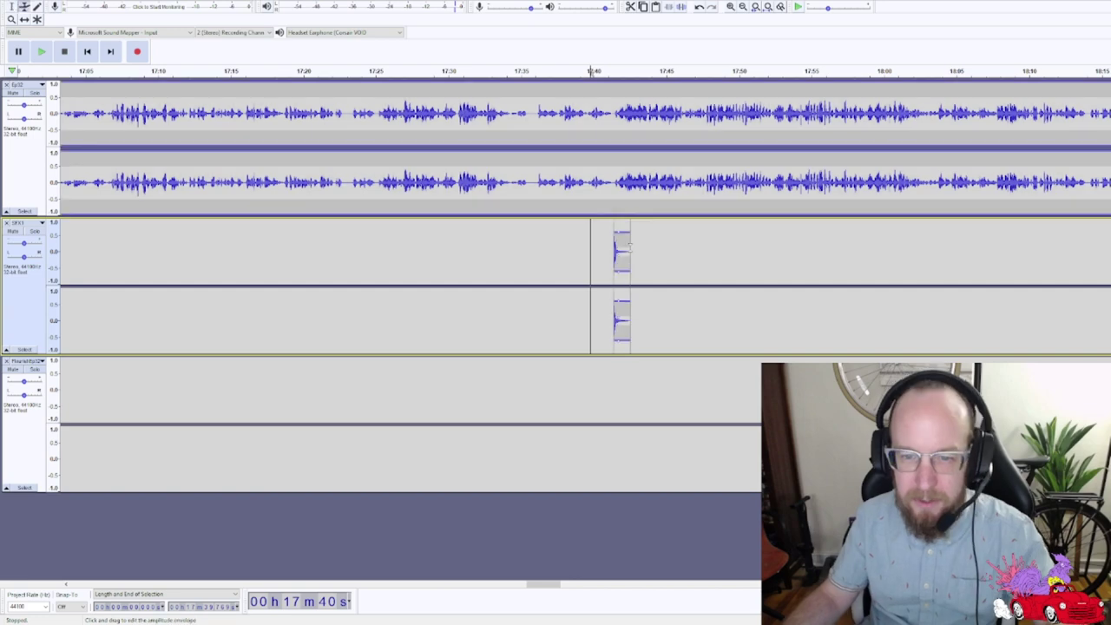
key("F1")
key("space")
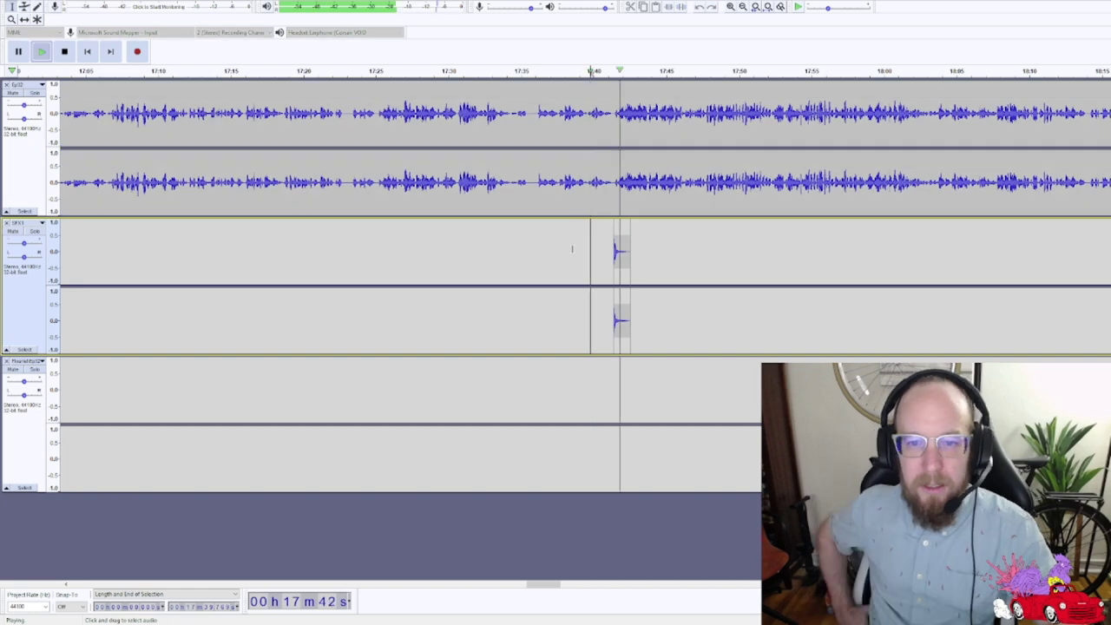
key("space")
- Shift the ding clip slightly later so it starts at about 17:42, and play the mix from 17:40
key("F5")
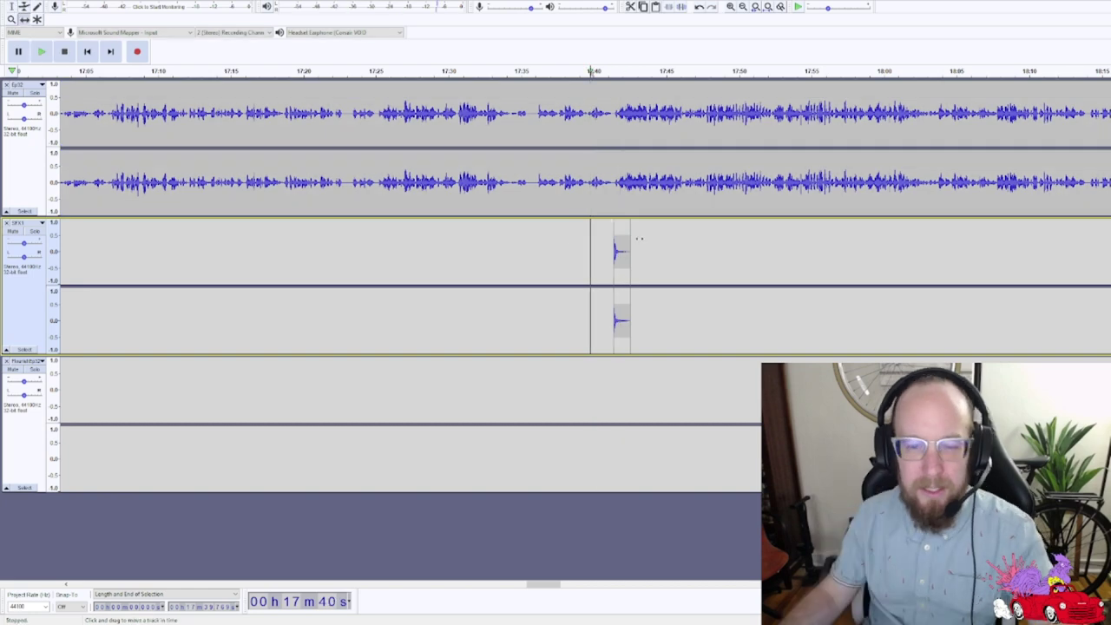
left_click_drag(623, 252, 633, 251)
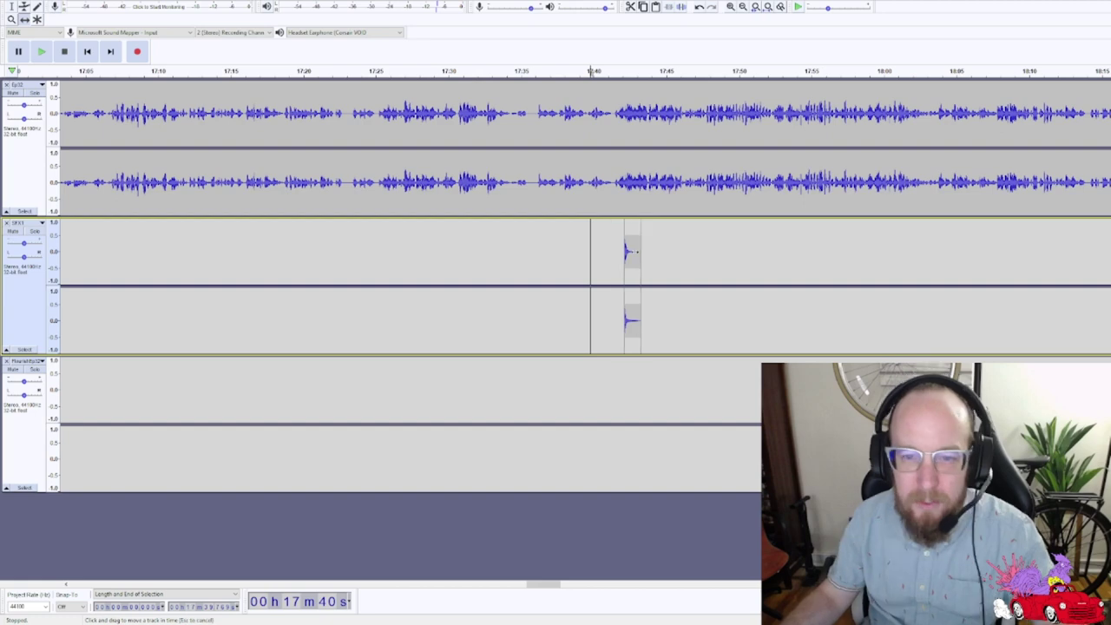
key("F1")
key("space")
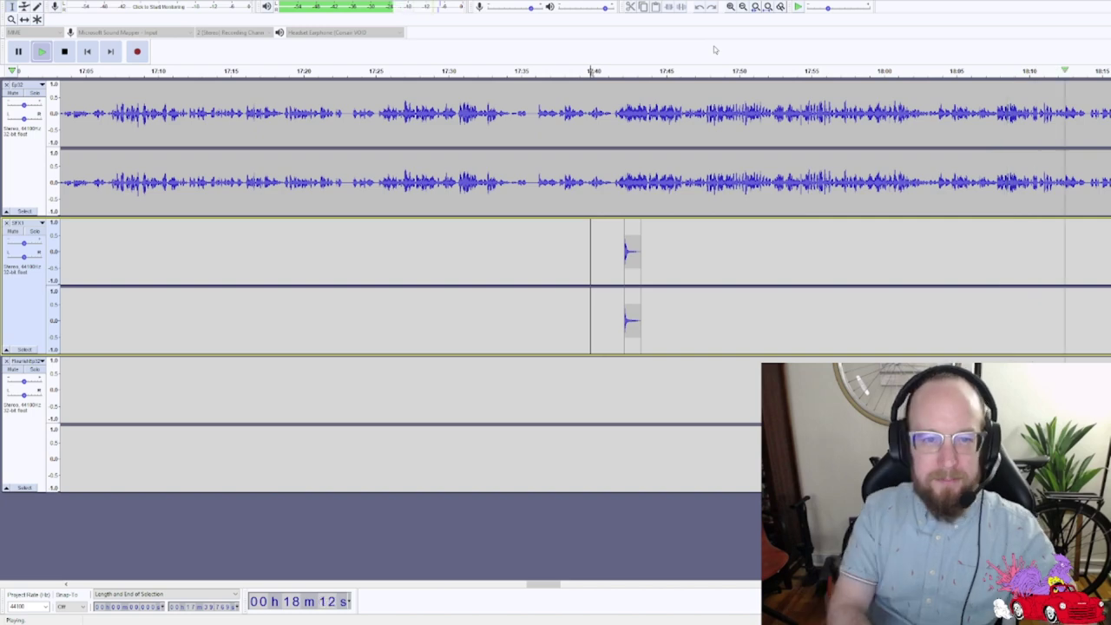
key("space")
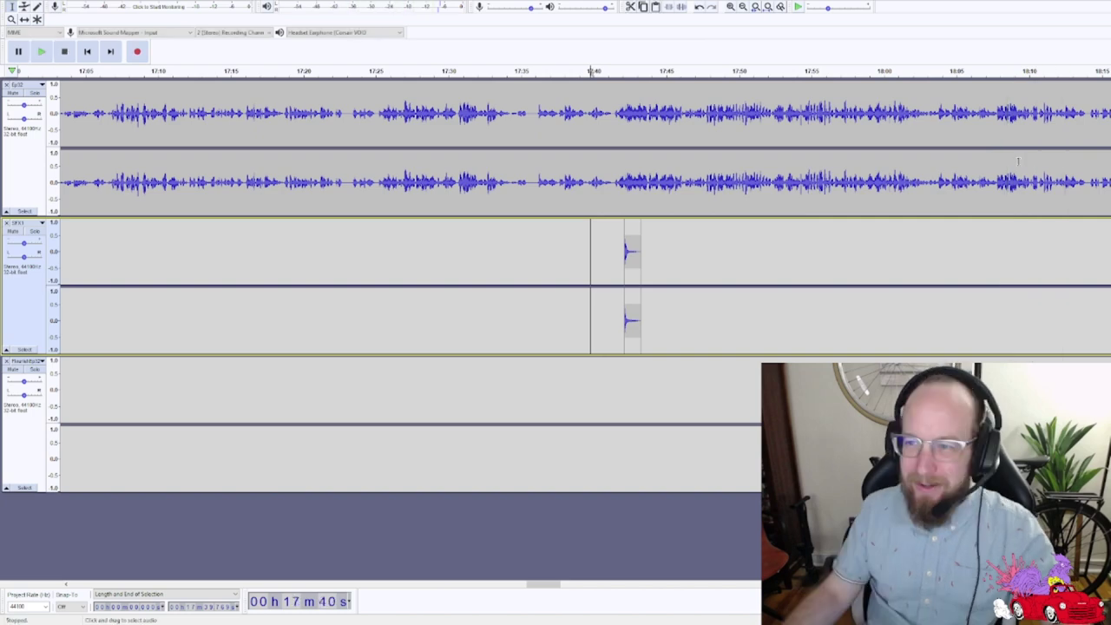
- Play the Ep32 conversation onward from about 18:08 and mark the next sound effect spot with a split at about 19:15
left_click(996, 161)
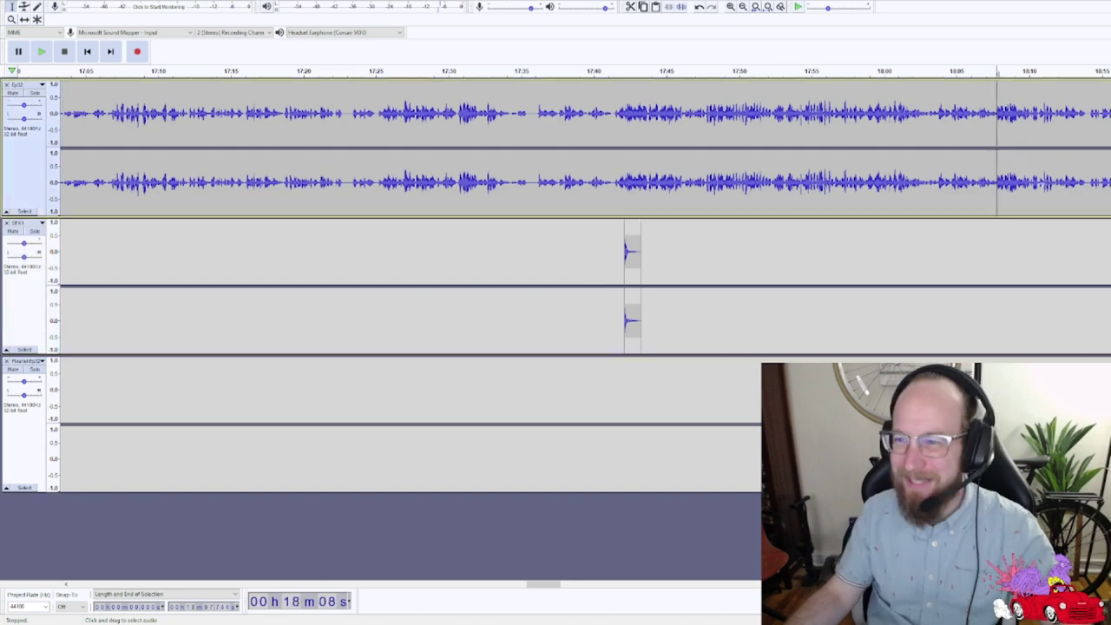
key("space")
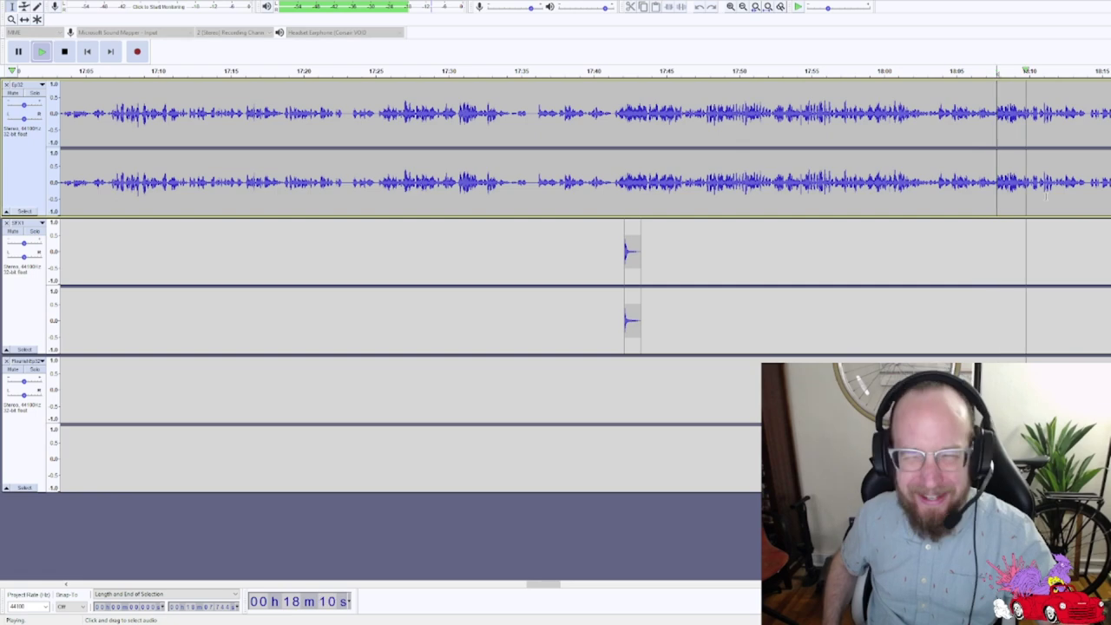
key("space")
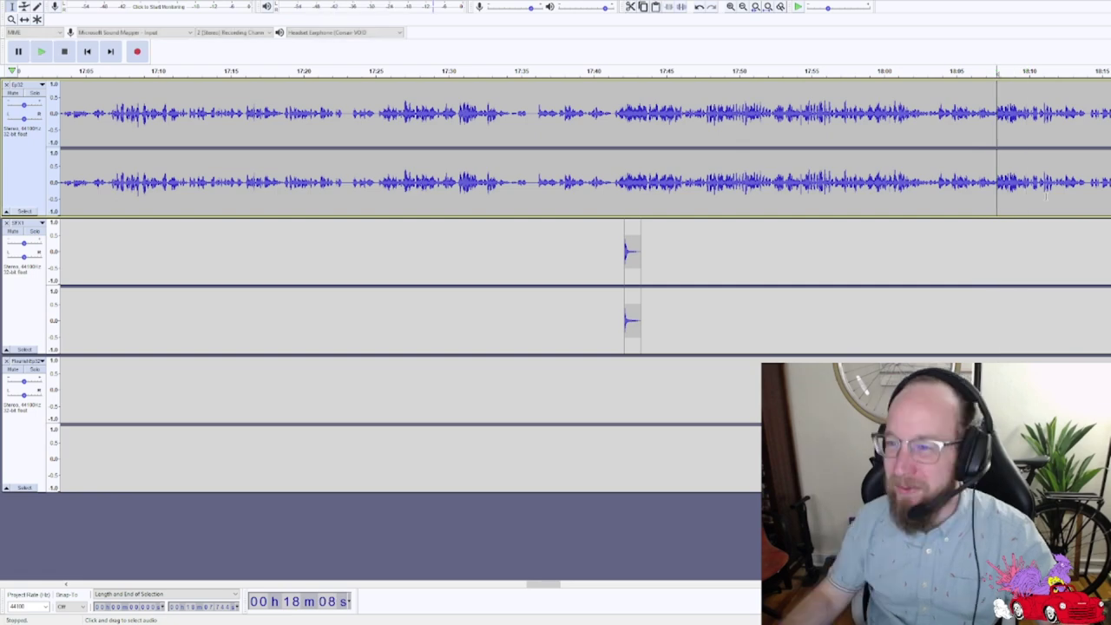
scroll(1046, 196, "right", 5)
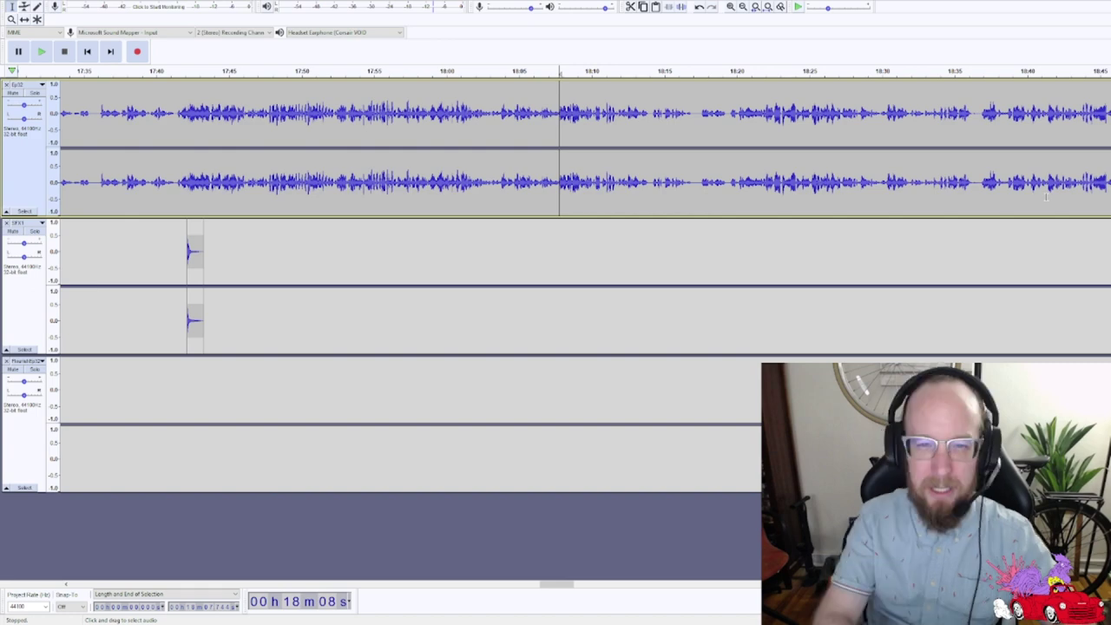
key("space")
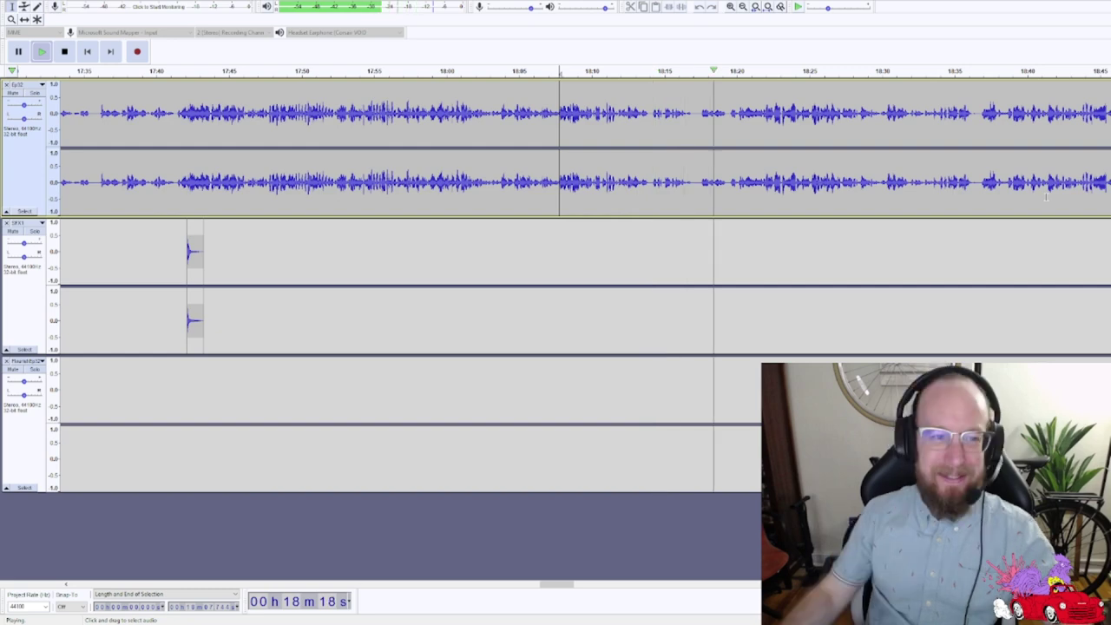
double_click(199, 256)
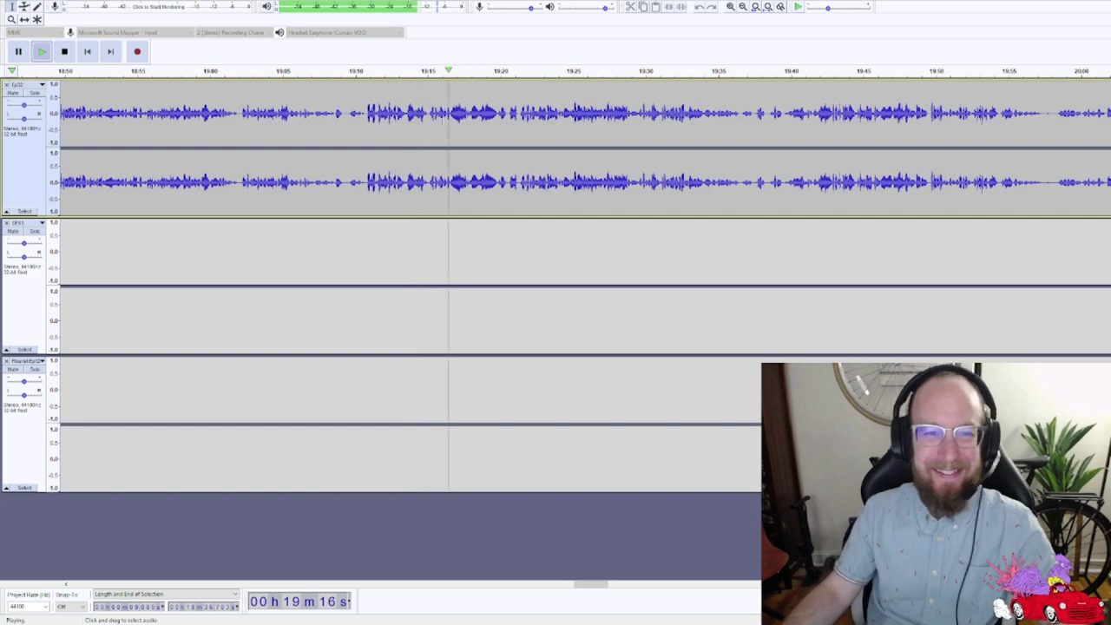
left_click(425, 127)
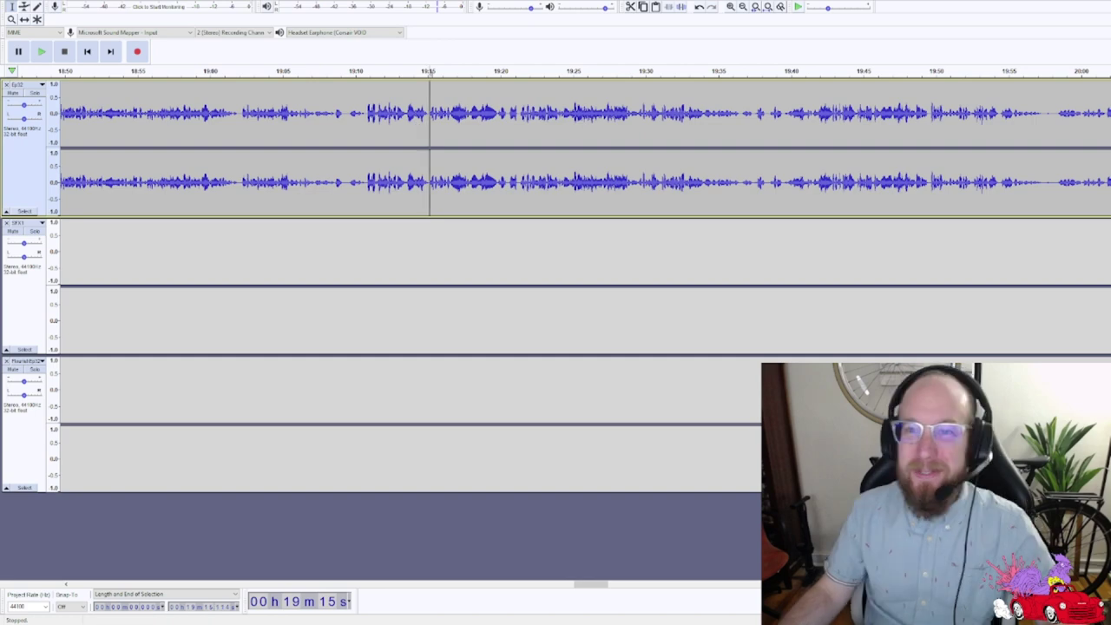
- Copy the ding clip at 17:42 and paste it on the SFX1 track at the 19:15 split
scroll(549, 260, "down", 5)
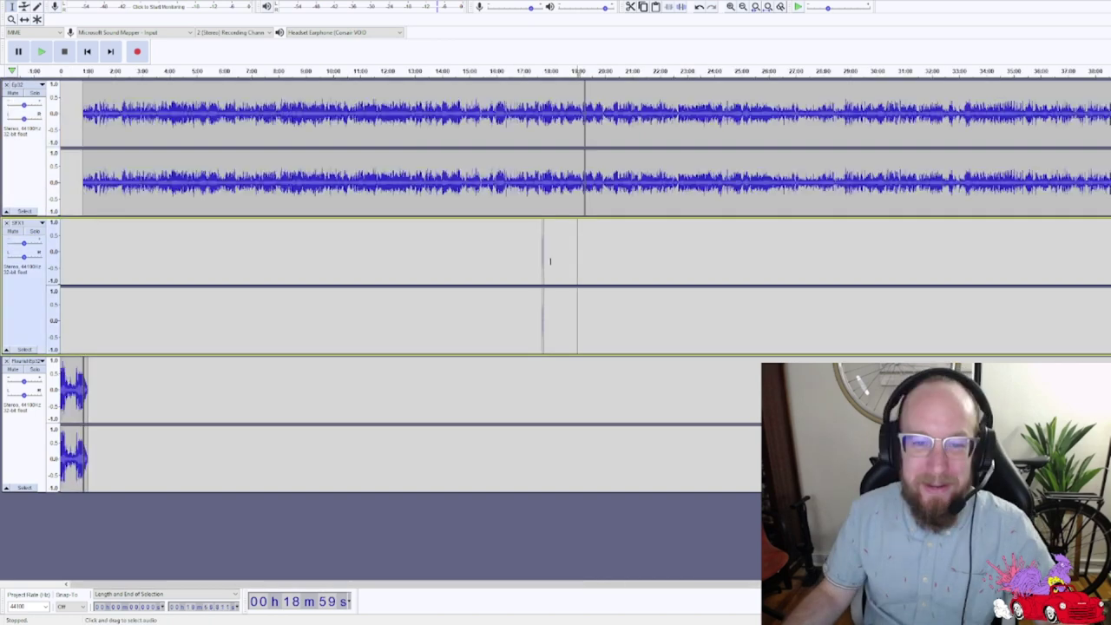
scroll(550, 260, "up", 4)
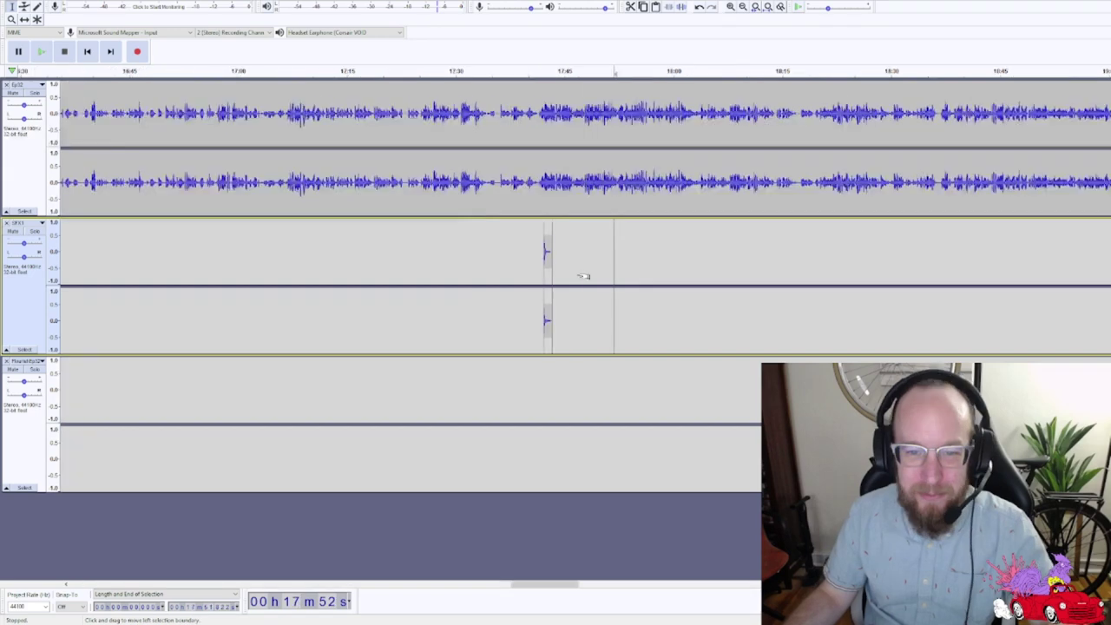
scroll(583, 276, "up", 2)
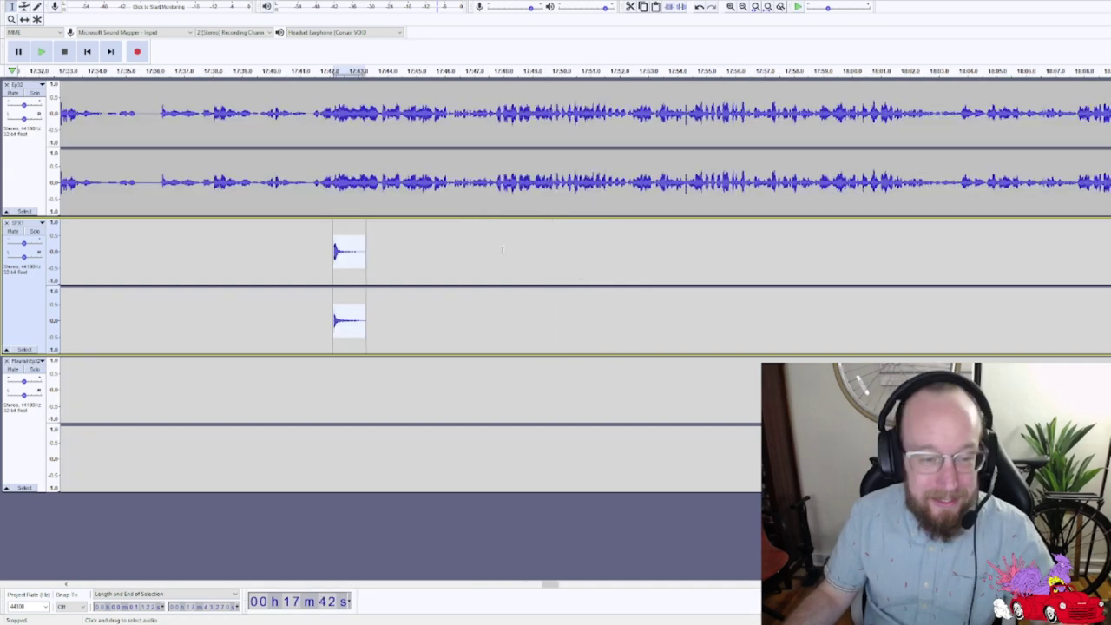
scroll(781, 249, "right", 3)
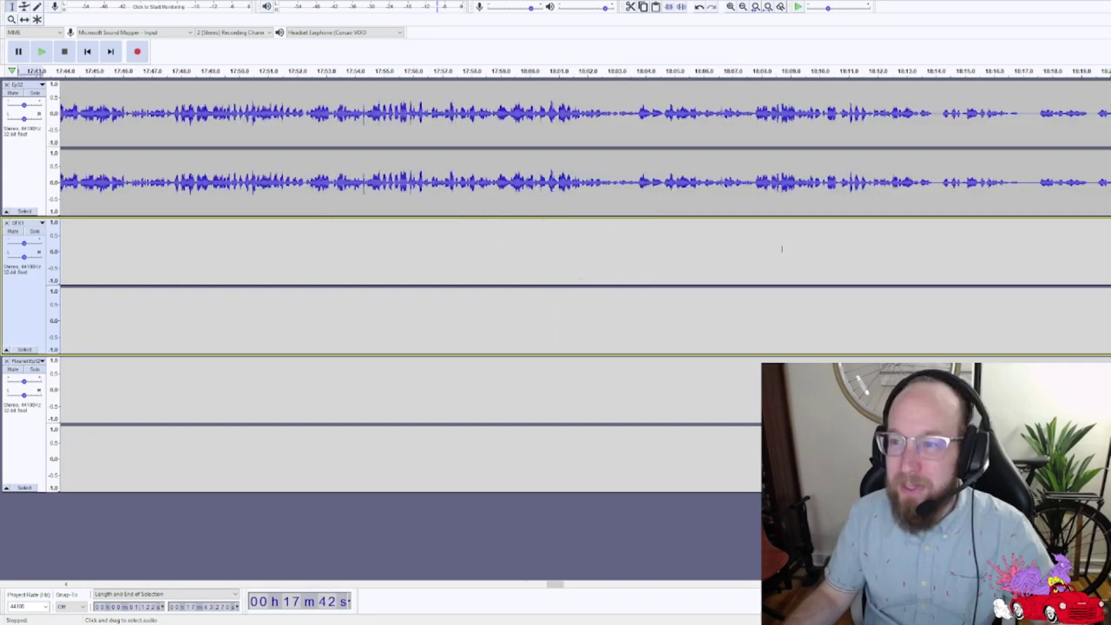
scroll(781, 249, "right", 3)
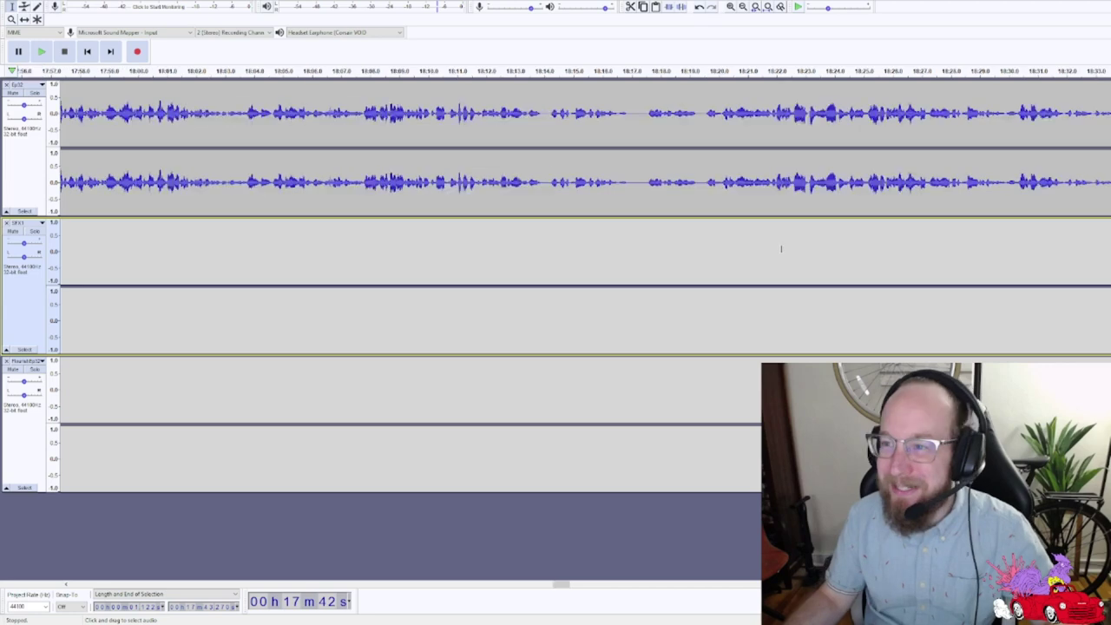
key("ctrl+f")
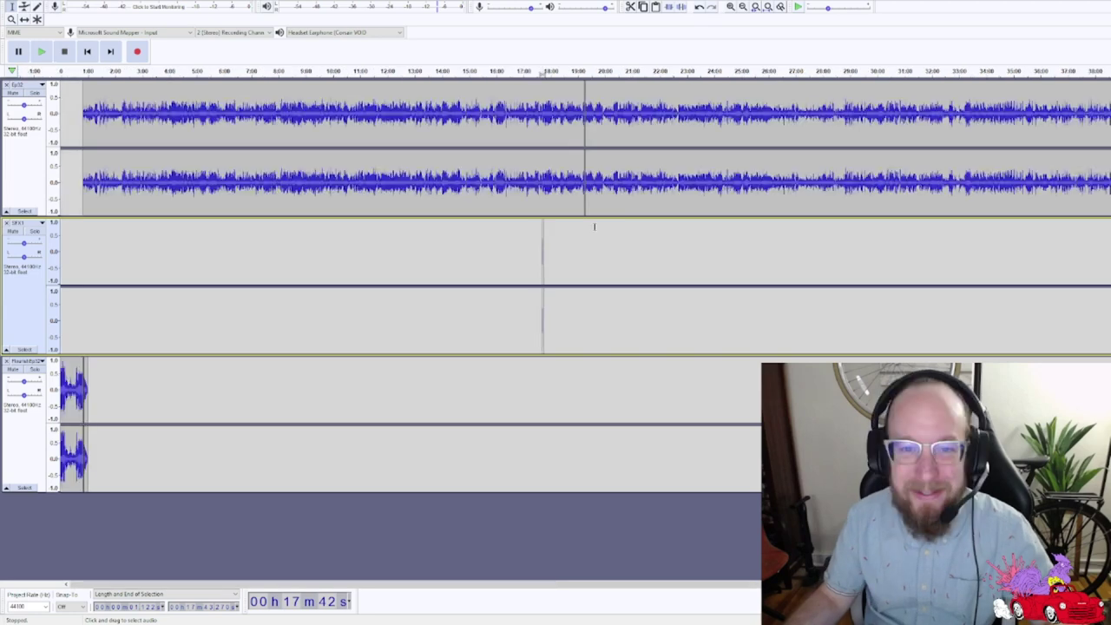
left_click(585, 247)
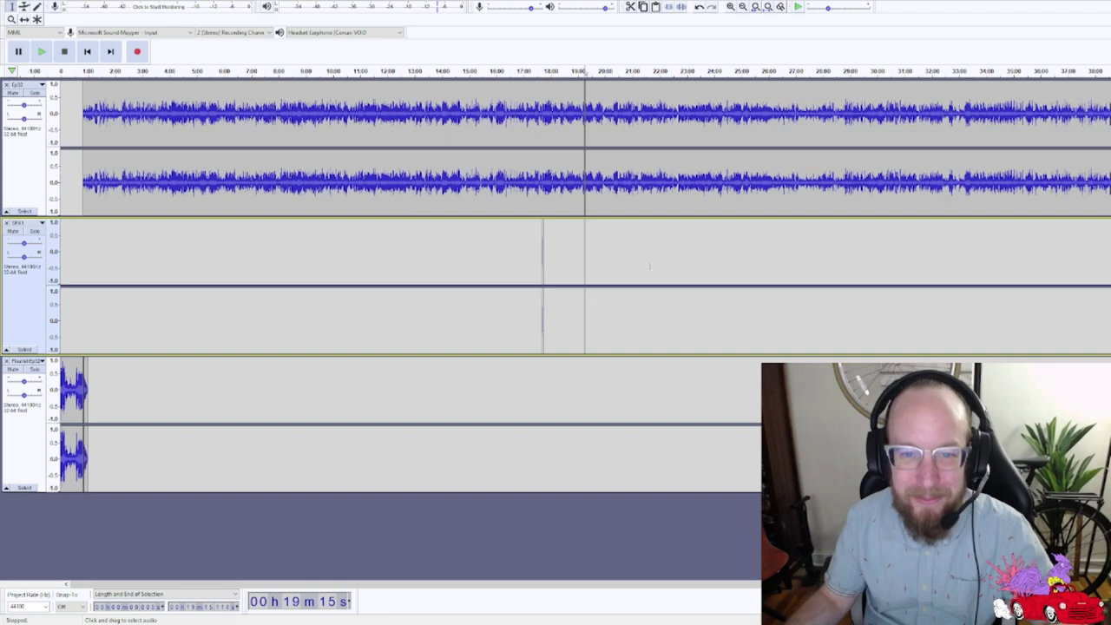
key("ctrl+2")
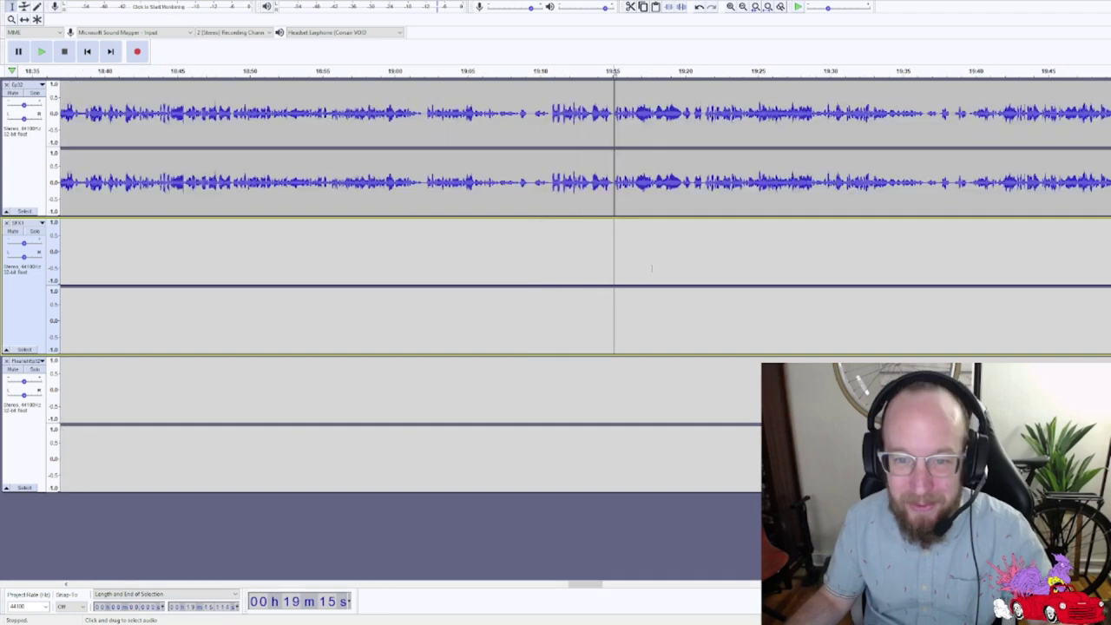
key("ctrl+v")
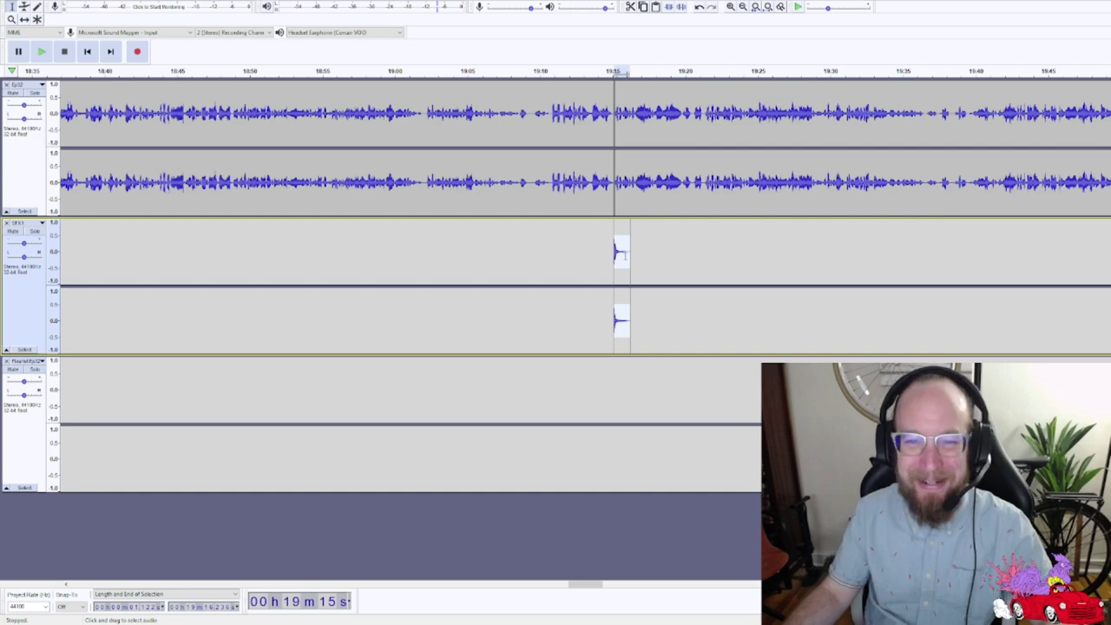
- Play the mix from about 19:09 to check the timing of the second ding
scroll(624, 257, "up", 2, "ctrl")
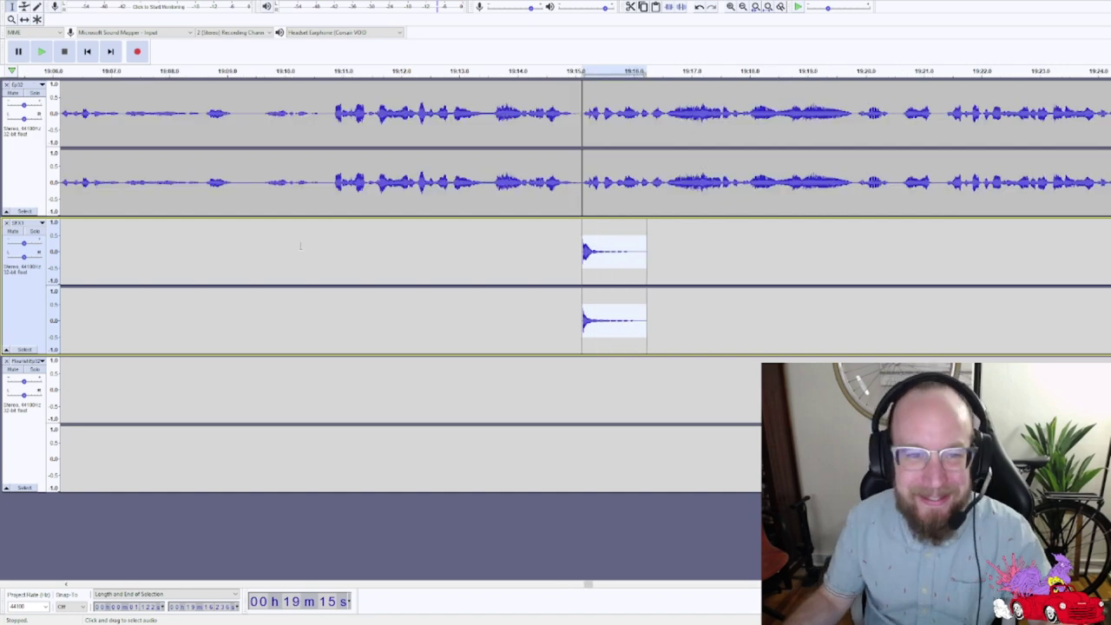
left_click(228, 250)
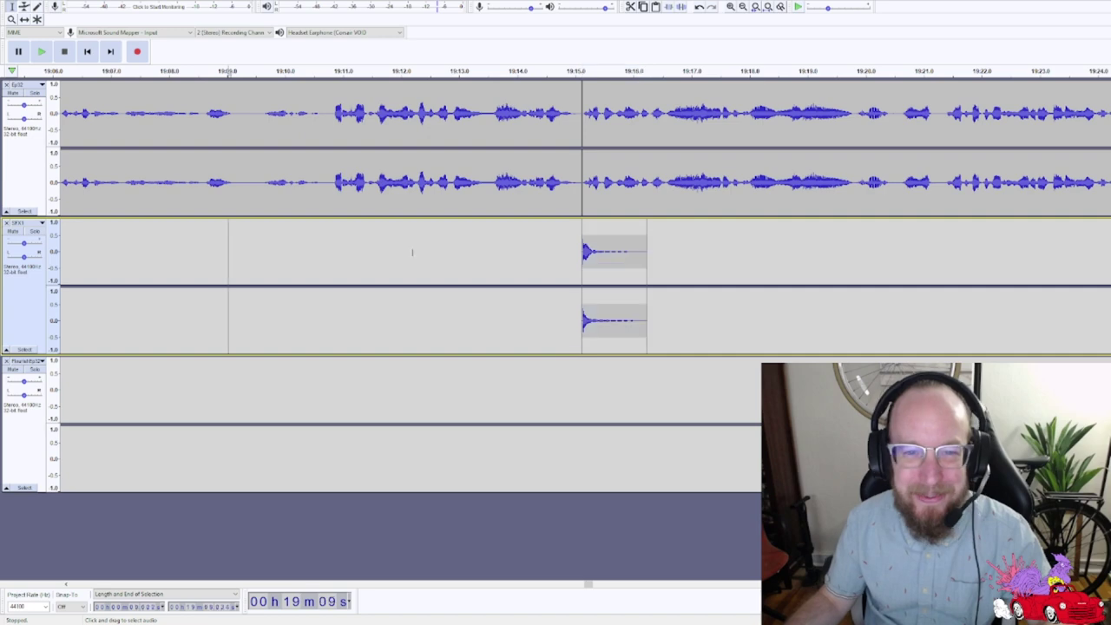
key("space")
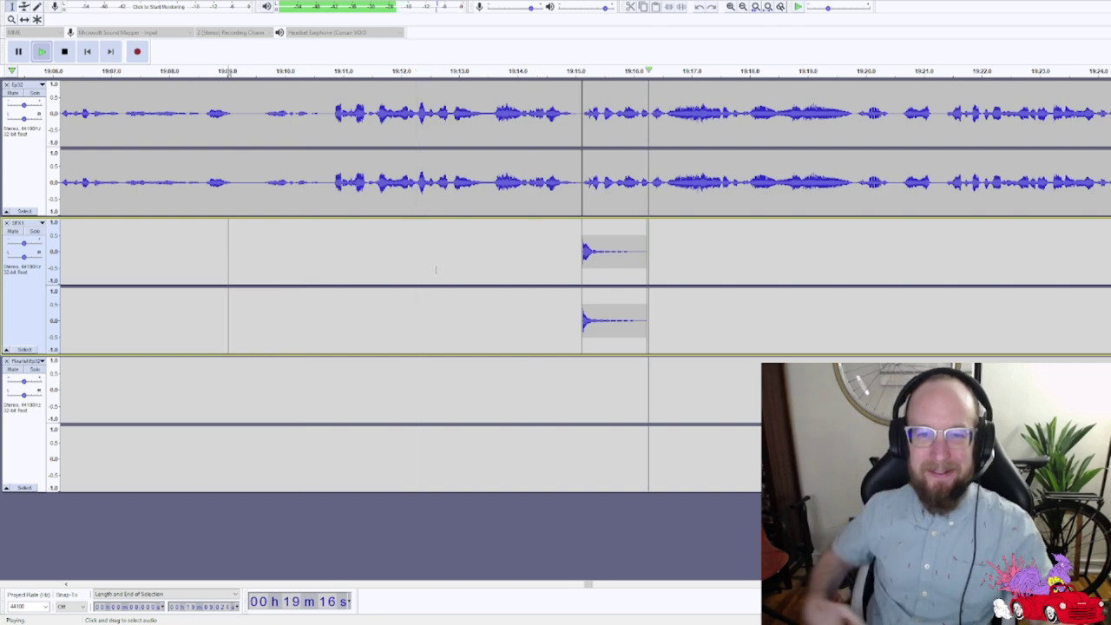
key("space")
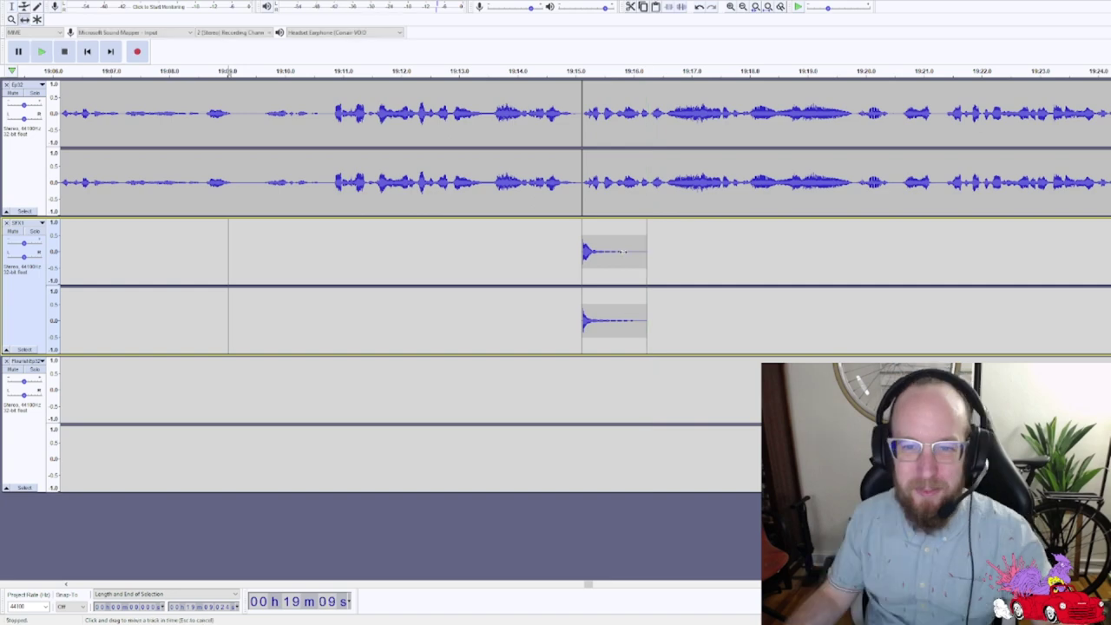
- Shift the second ding later to start at about 19:16.4 and play the mix from about 19:15
left_click_drag(624, 250, 697, 251)
left_click(573, 255)
key("space")
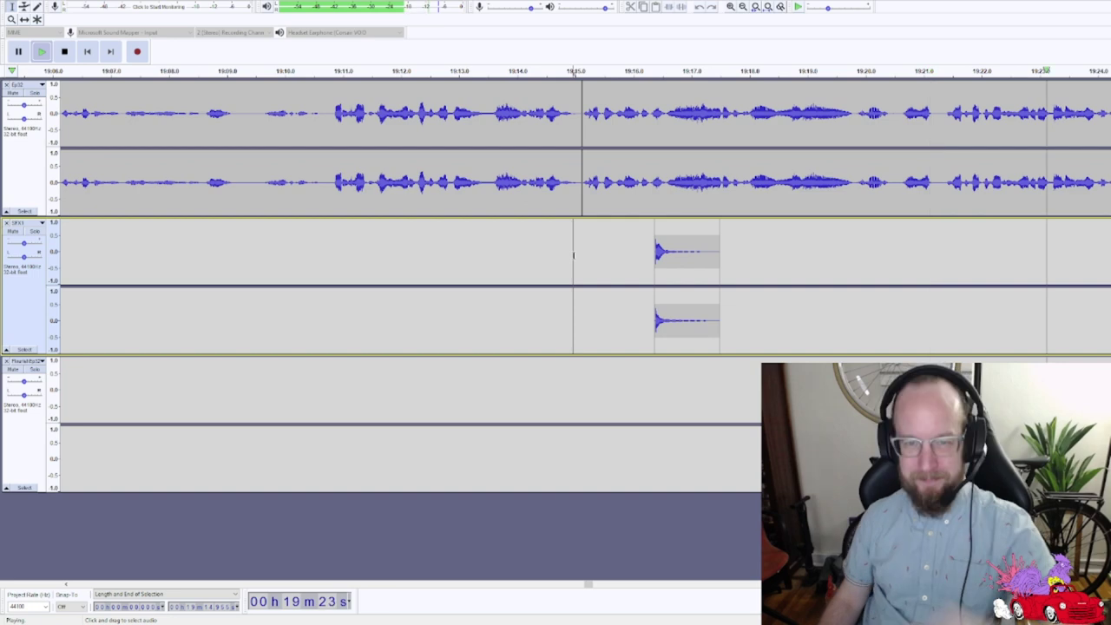
- Replay the mix from about 19:15 and from about 19:16 to check the second ding against the conversation
key("space")
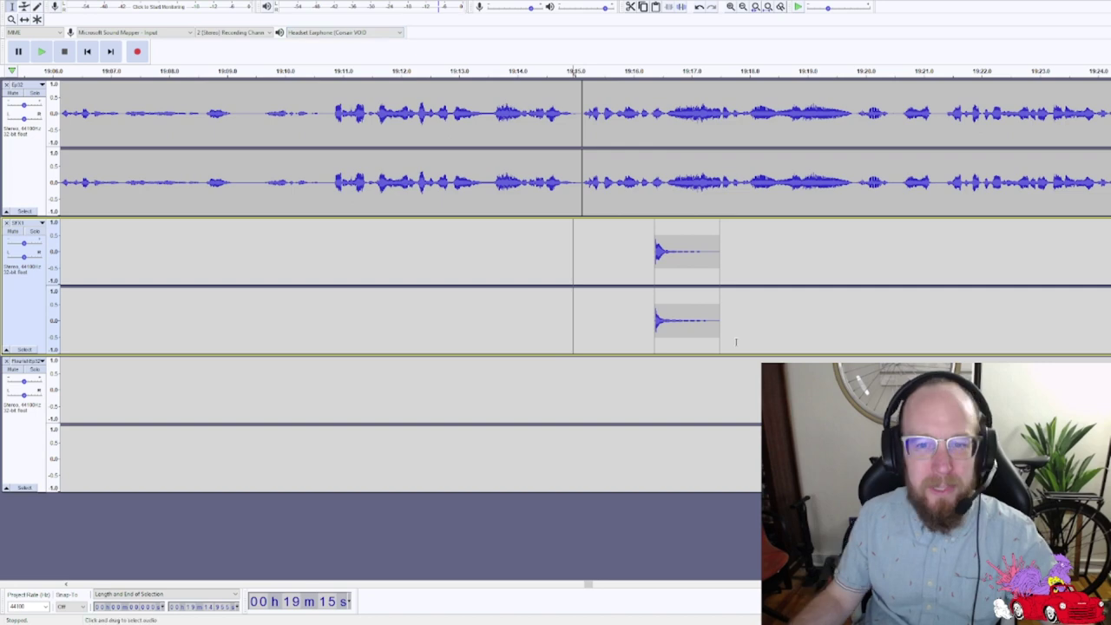
key("space")
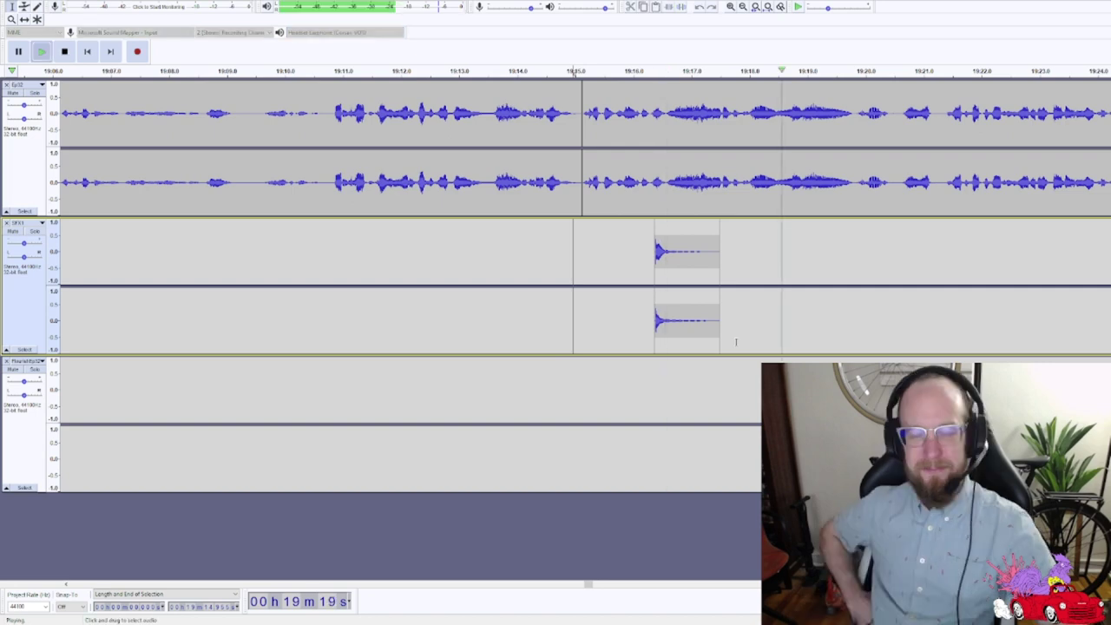
key("space")
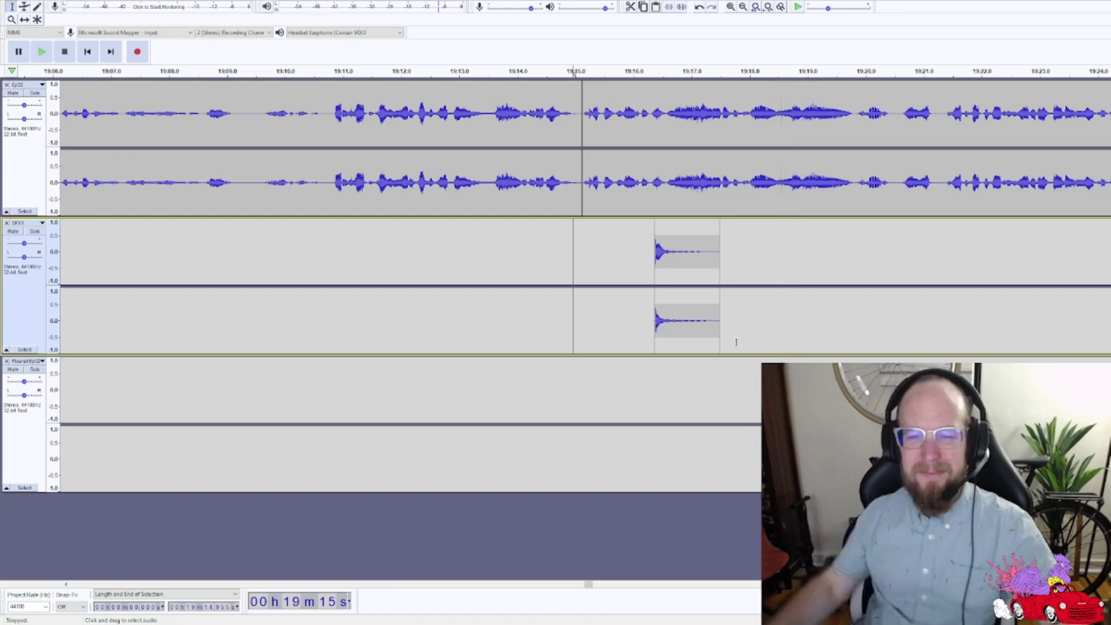
left_click(626, 280)
key("space")
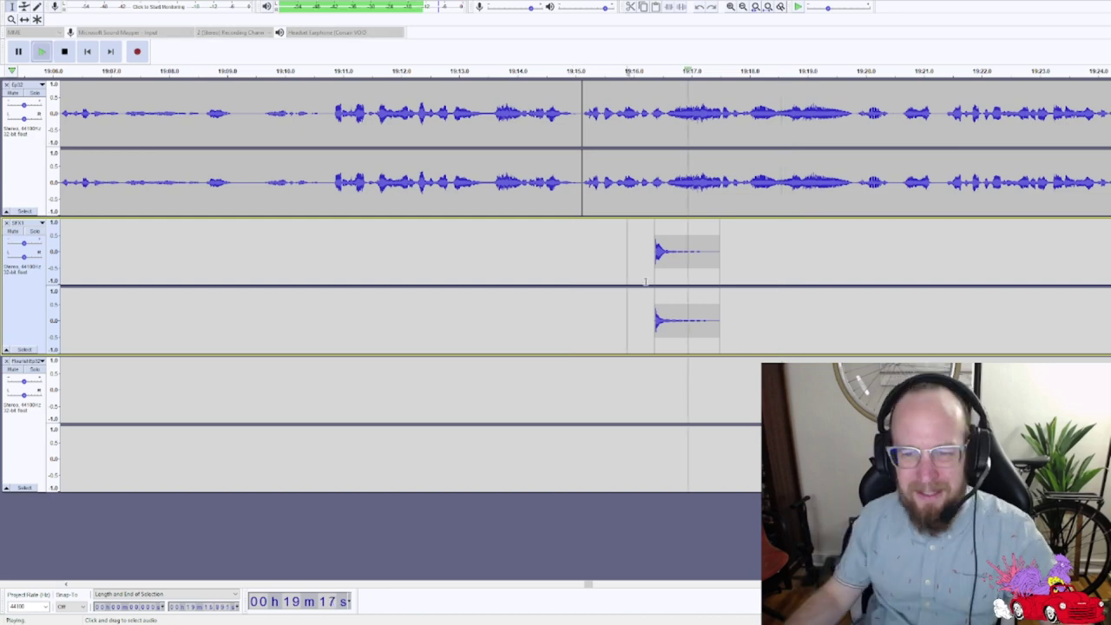
key("space")
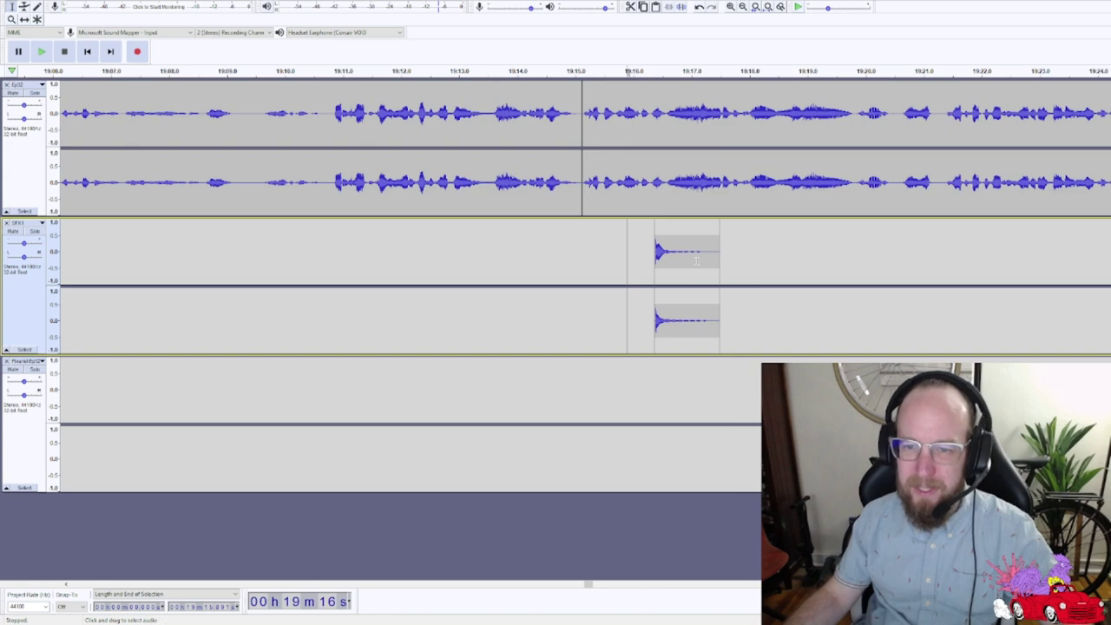
- Solo the SFX1 track and play the second ding on its own from about 19:16.2
left_click(696, 263)
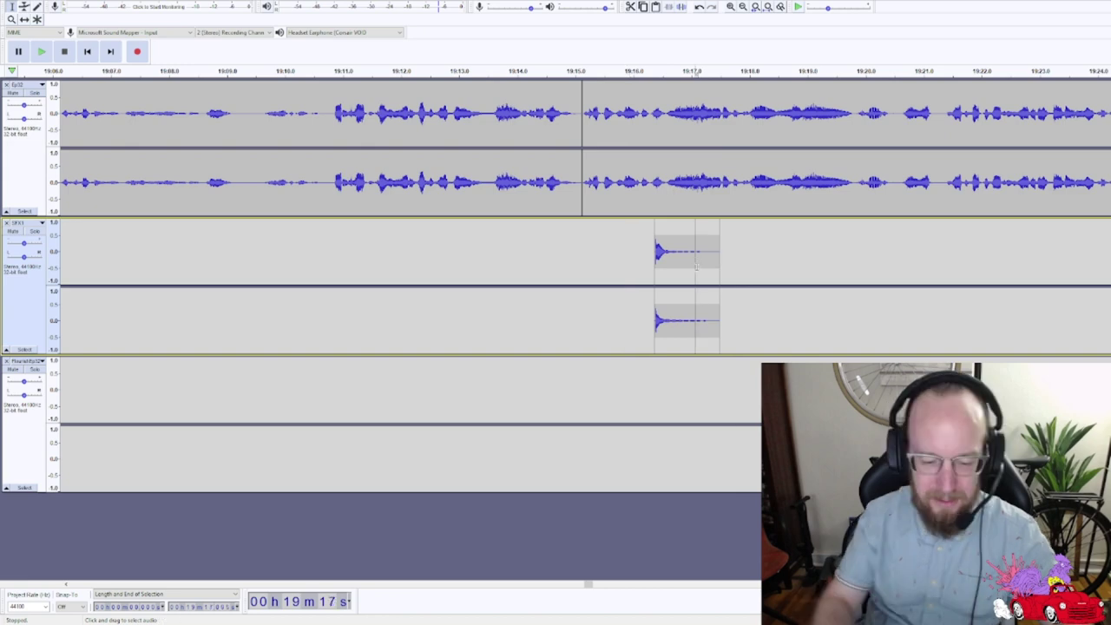
left_click(36, 232)
key("space")
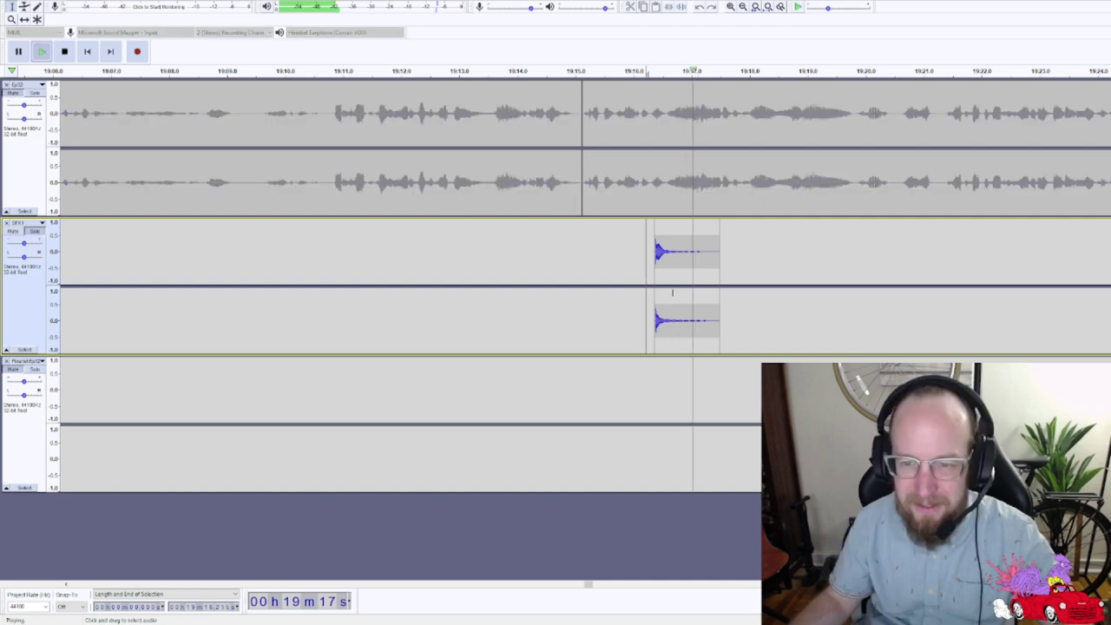
left_click(665, 269)
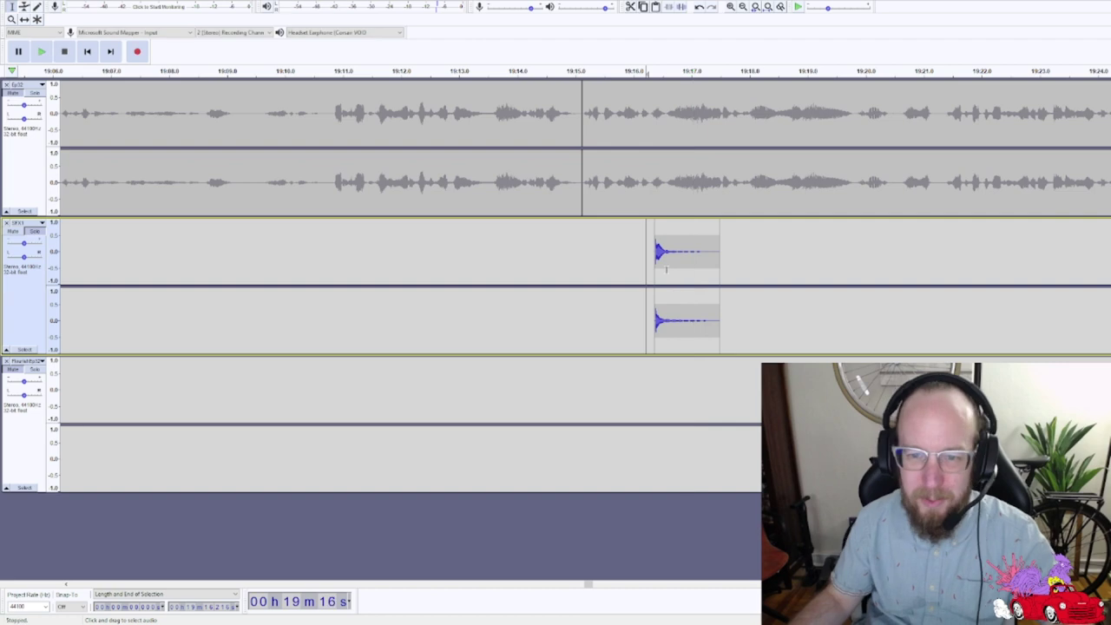
- Edit the final 0.4 s of the second ding and play the soloed SFX1 track from about 19:15.4
left_click_drag(696, 272, 720, 276)
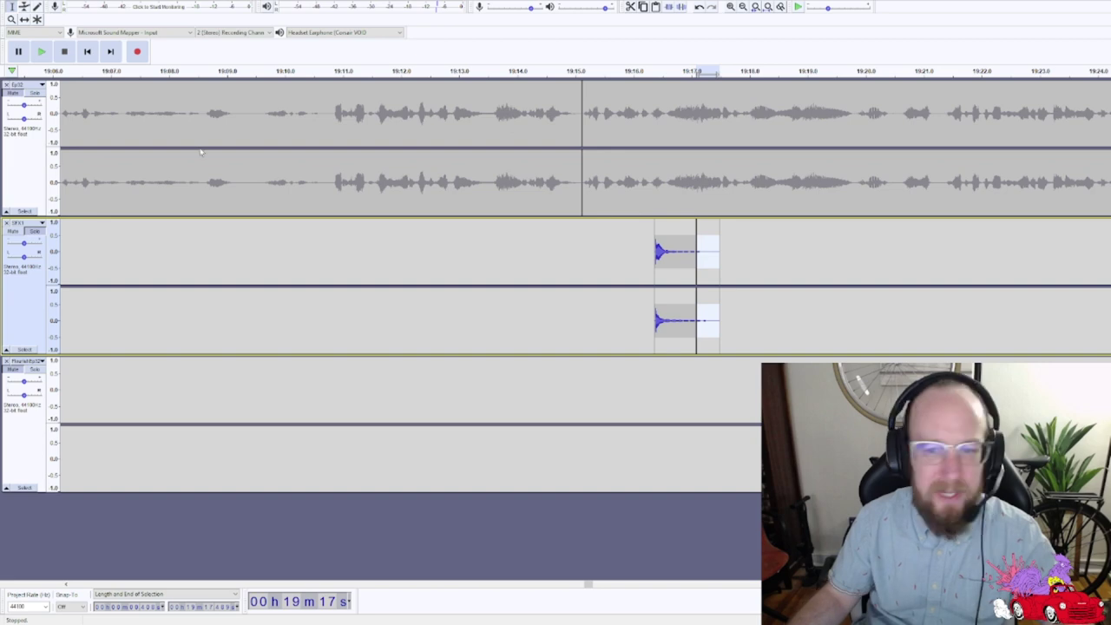
left_click(598, 268)
key("space")
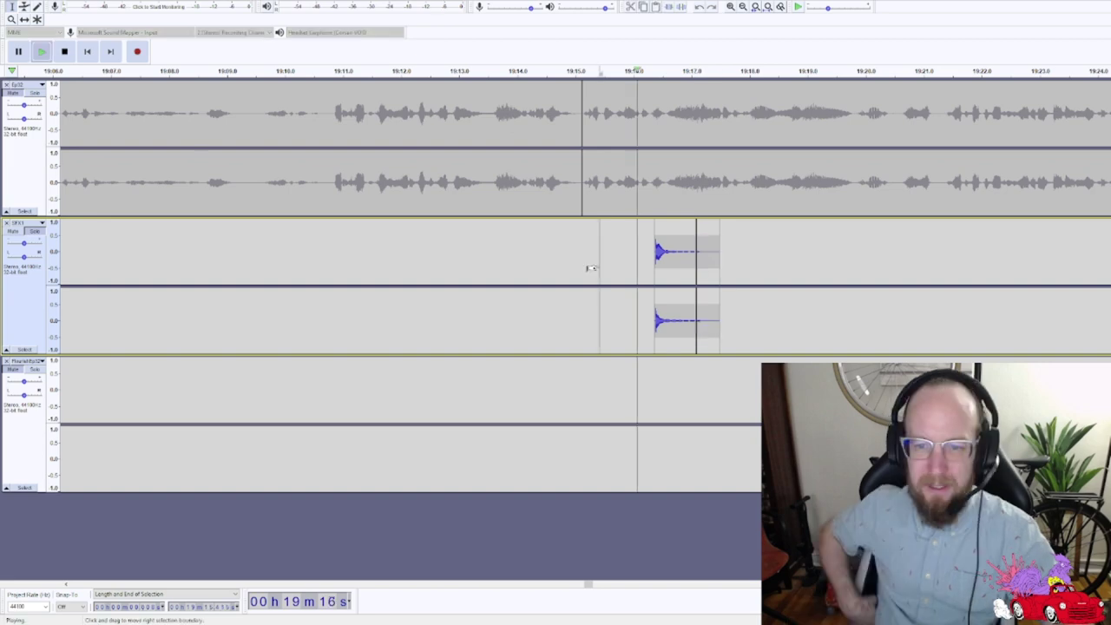
key("space")
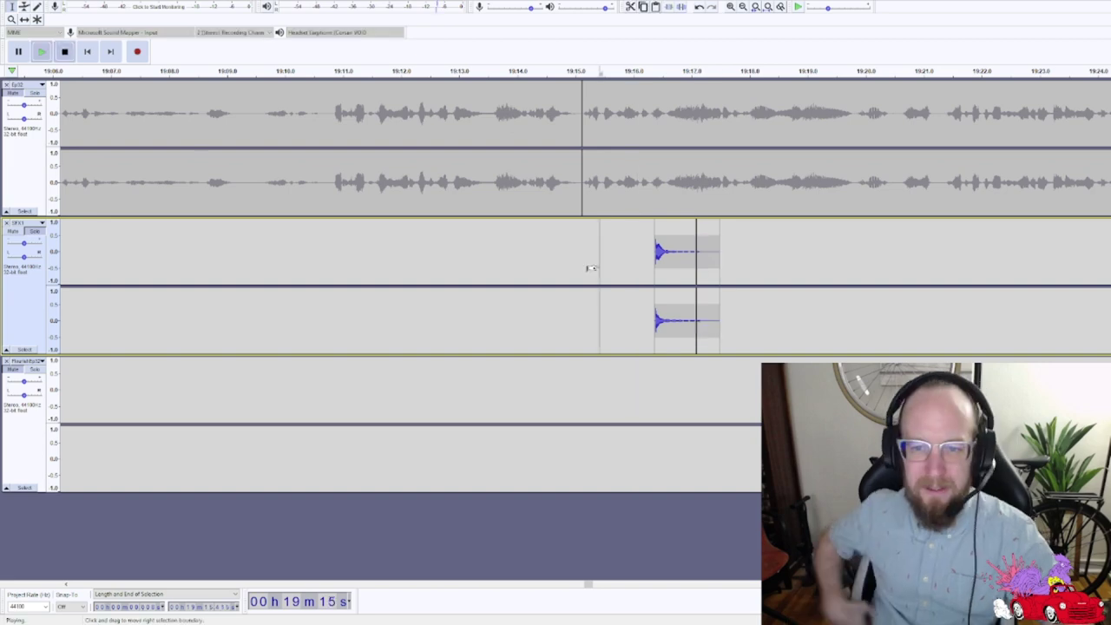
- Select the whole second ding clip at 19:16 and locate the first ding at about 17:42 on SFX1
double_click(681, 266)
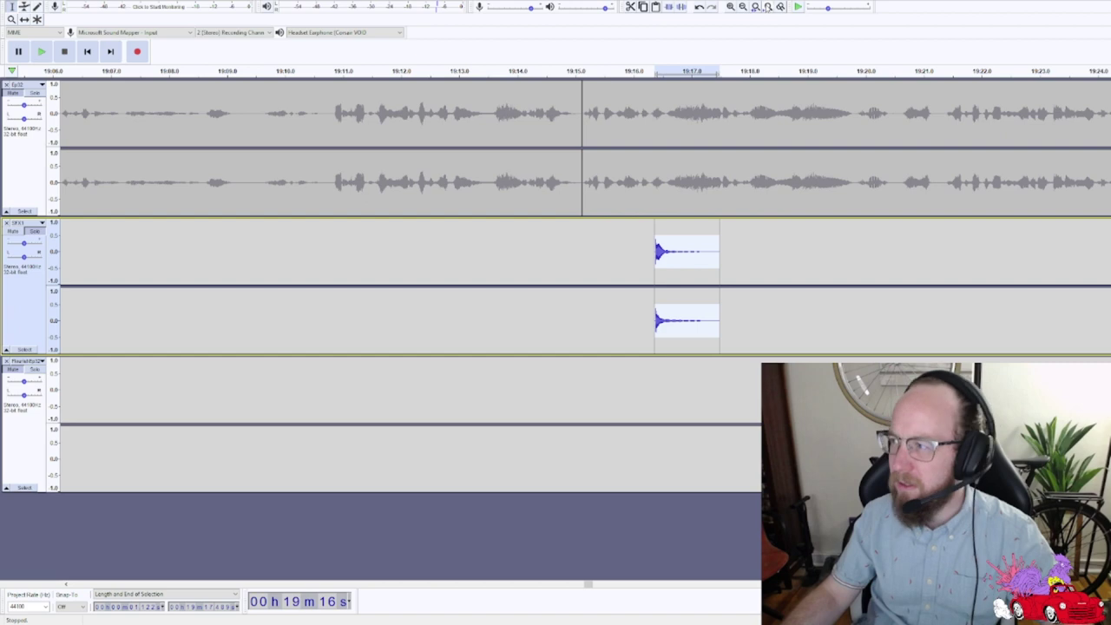
left_click(768, 7)
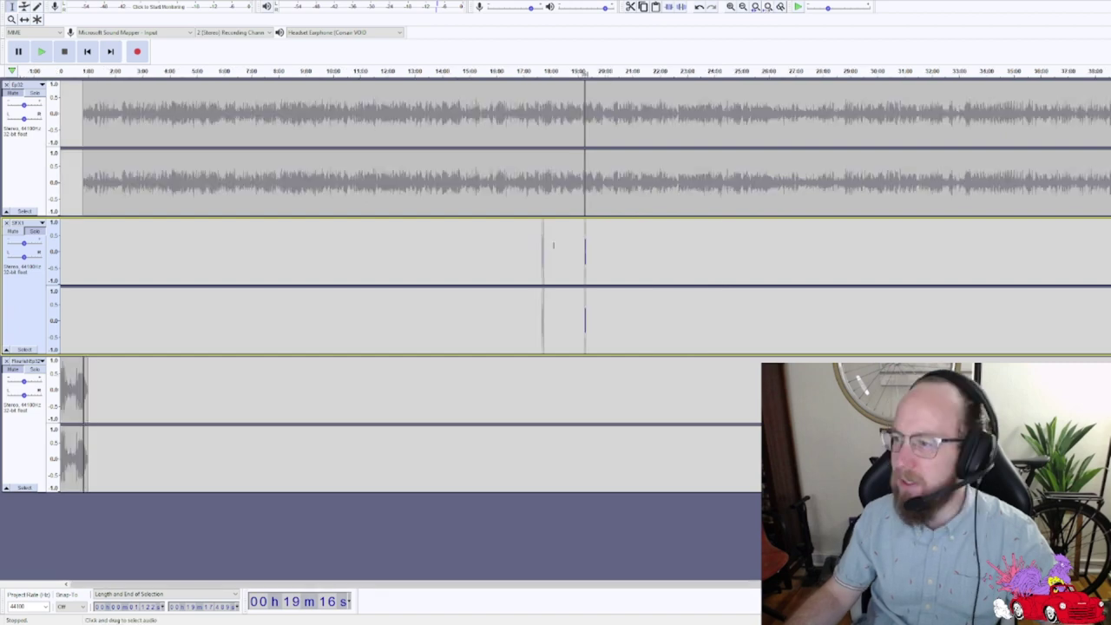
left_click_drag(543, 252, 582, 278)
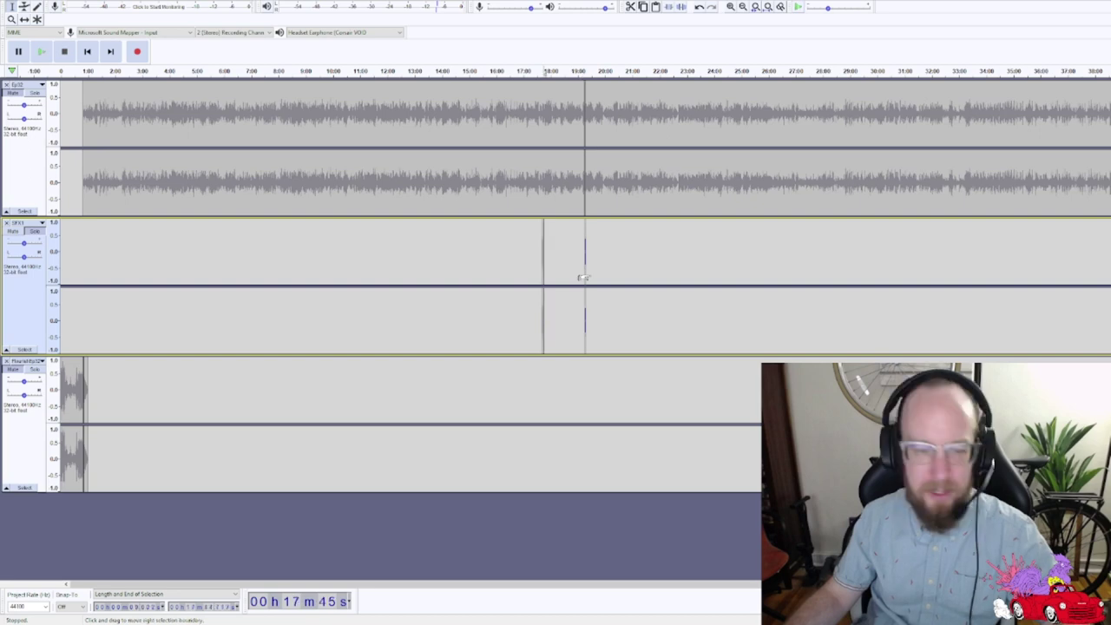
key("ctrl+e")
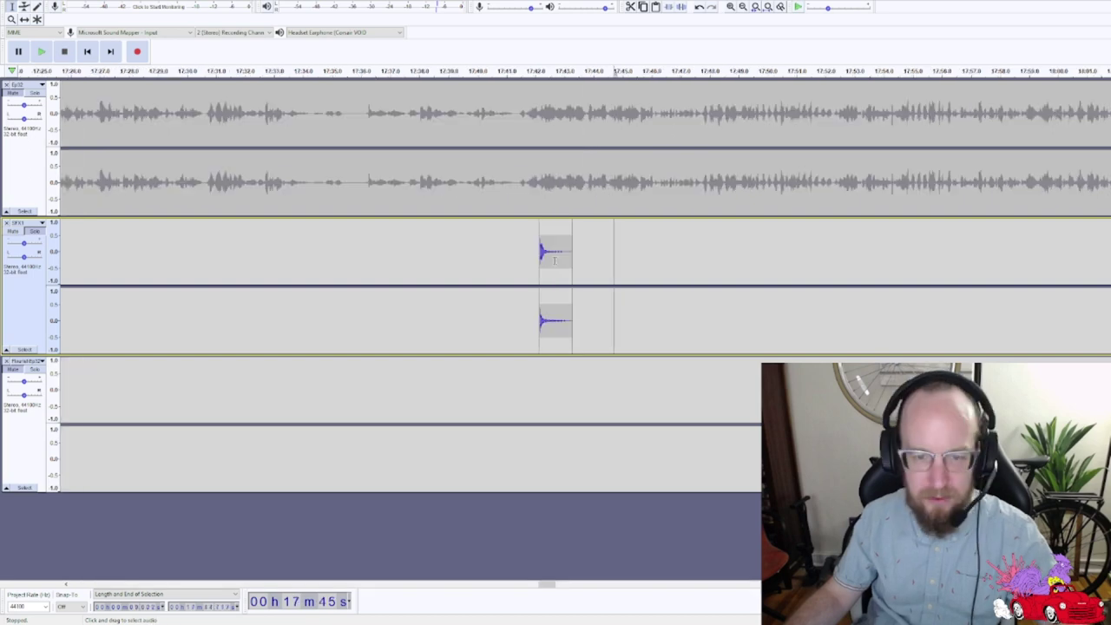
key("ctrl+1")
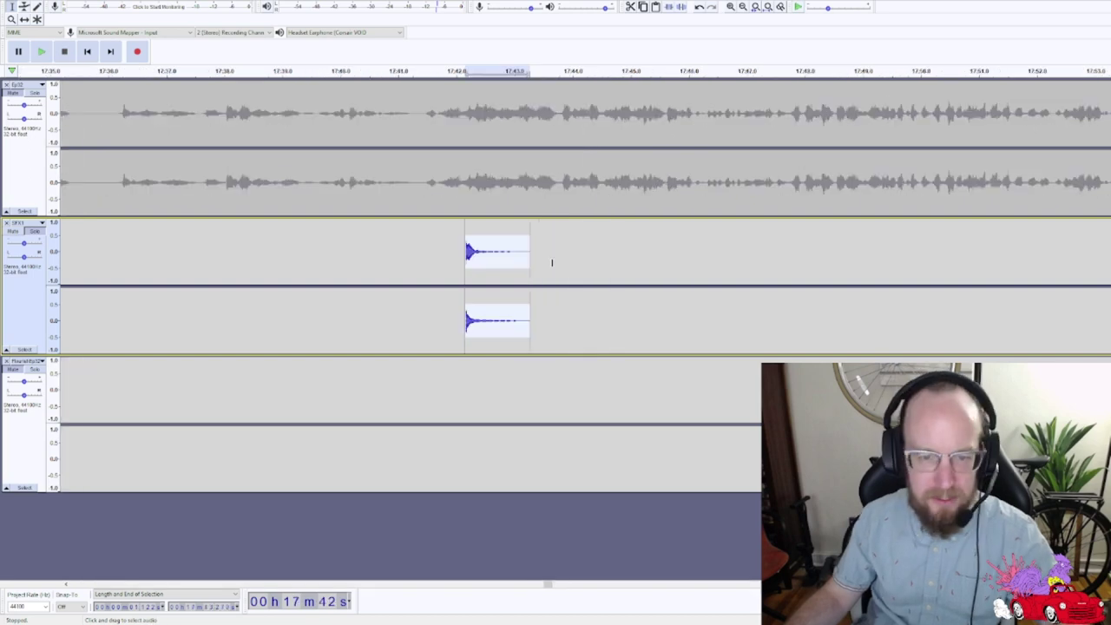
- Replace the first ding on SFX1 by pasting the ding at about 17:42, using a temporary split on Ep32 as the position marker
left_click(466, 260)
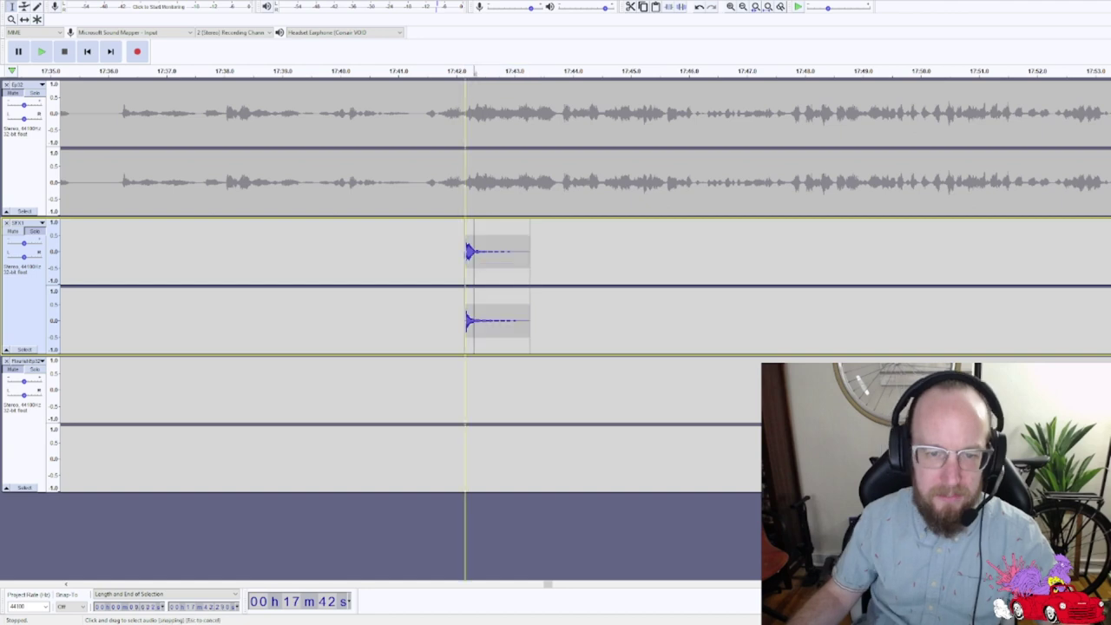
double_click(498, 268)
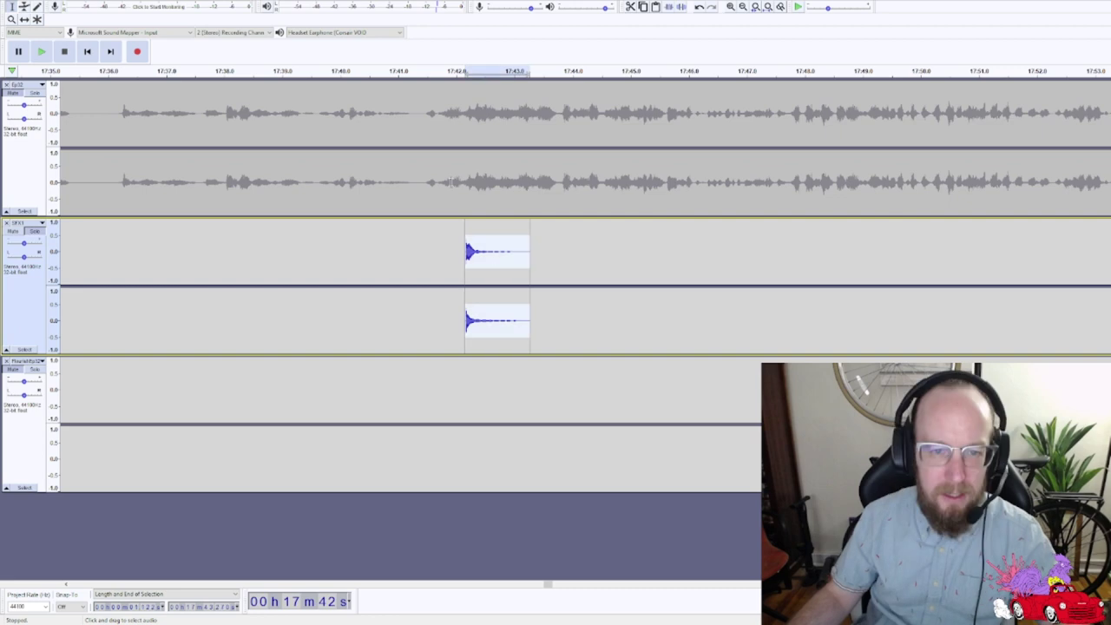
left_click(466, 195)
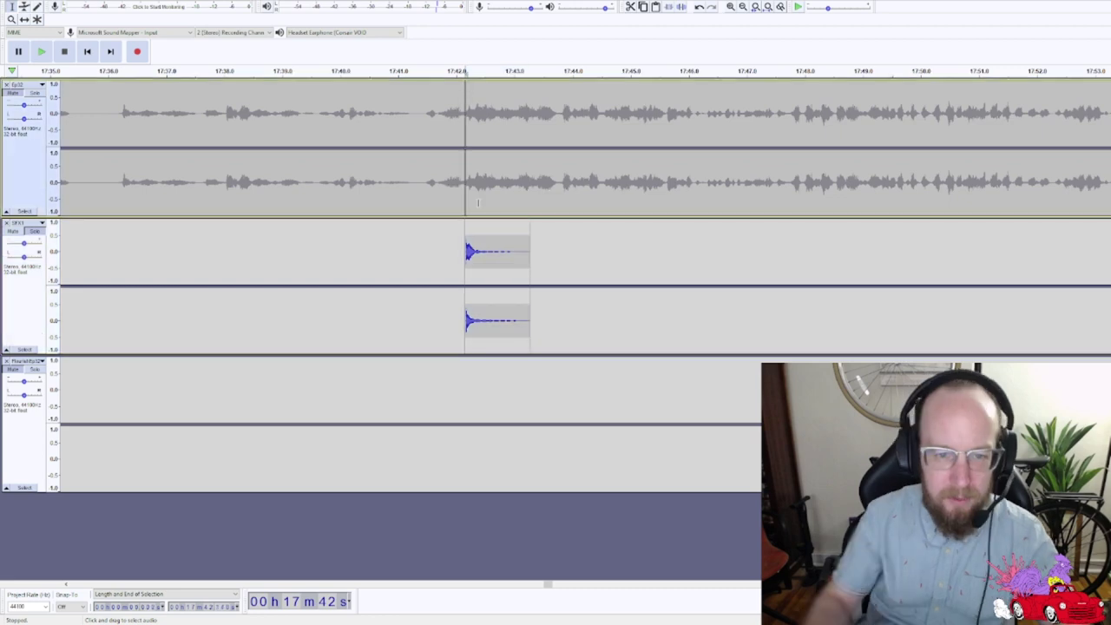
key("ctrl+z")
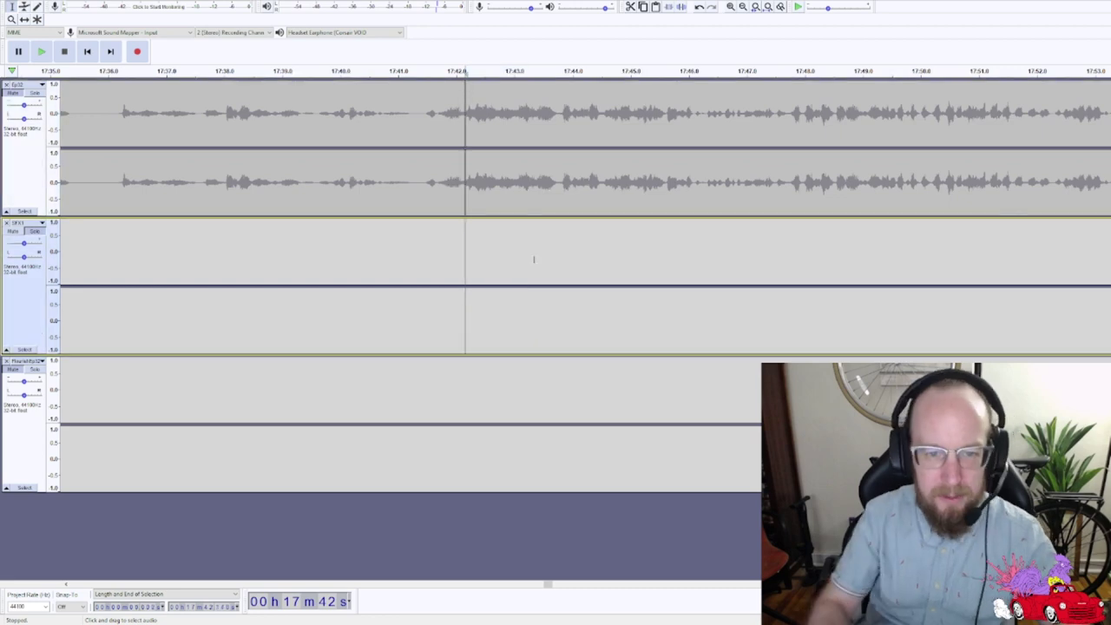
key("ctrl+y")
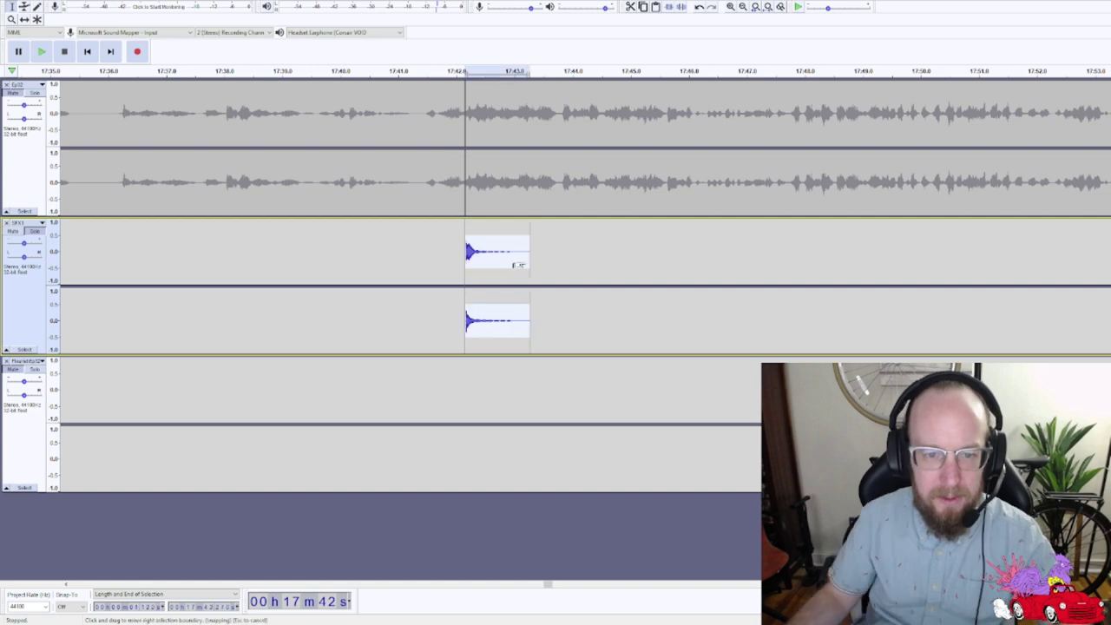
left_click(465, 133)
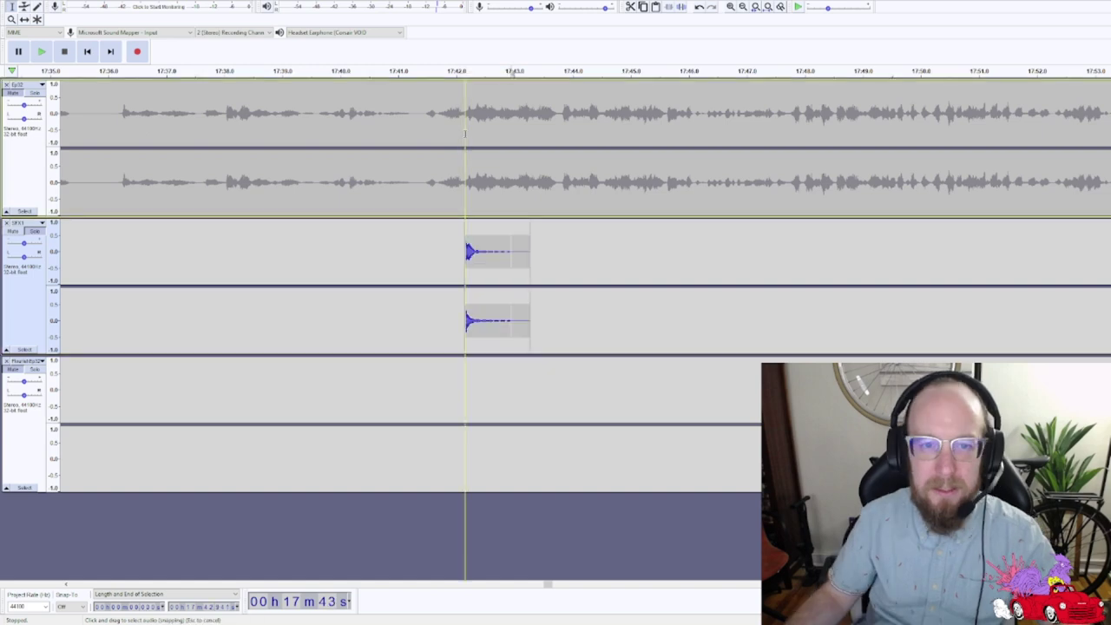
- Play the first ding's spot from 17:42 with SFX1 soloed, with Ep32 soloed, and with no track soloed
left_click(457, 260)
key("space")
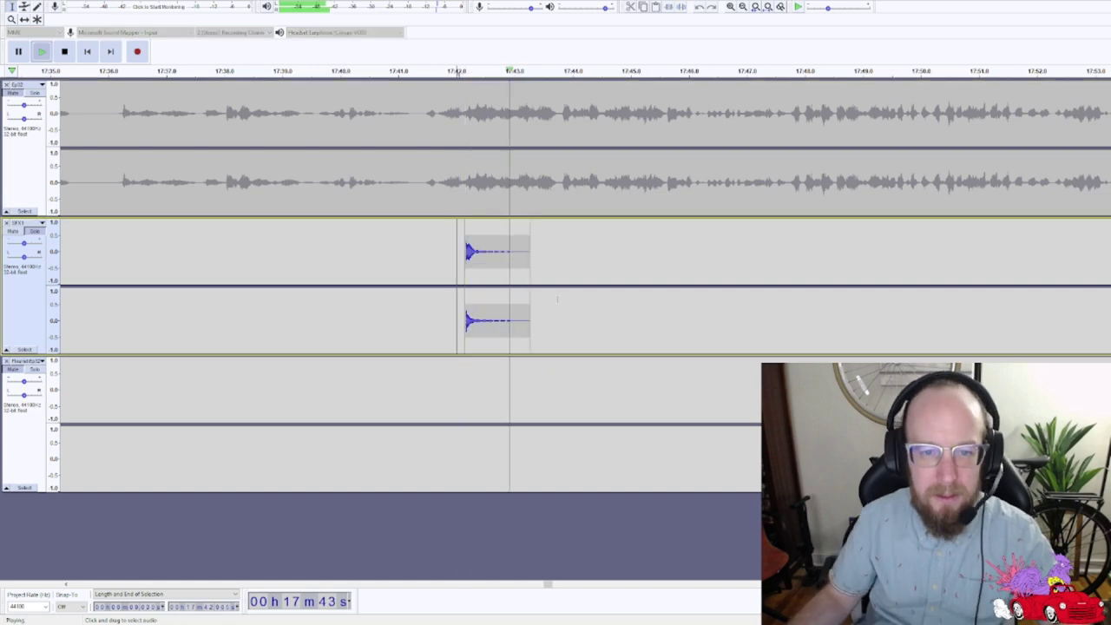
left_click(423, 215)
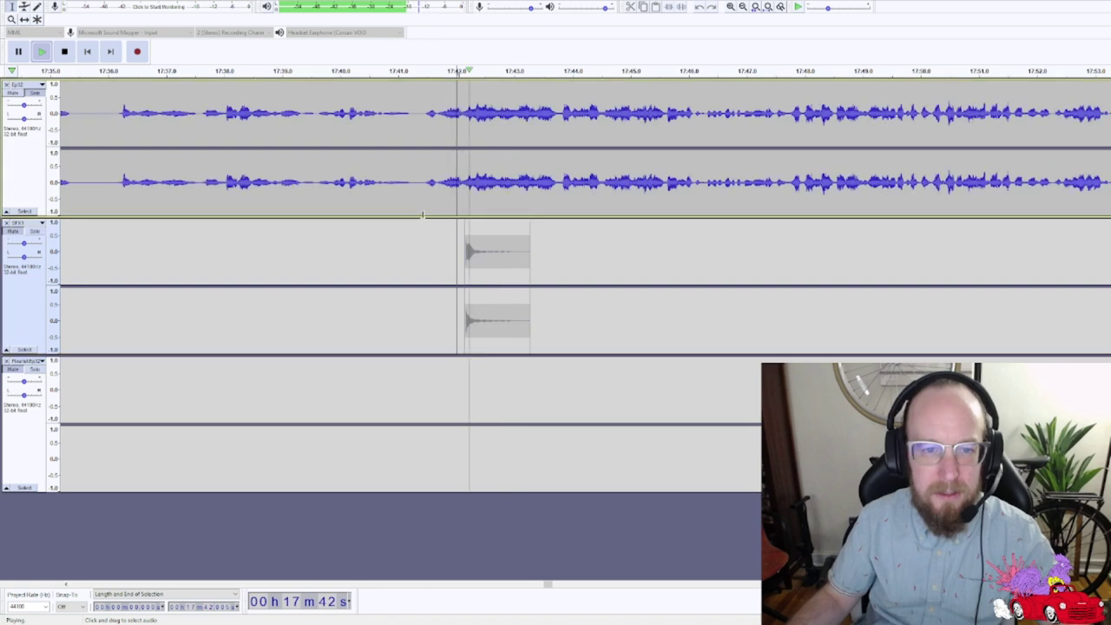
key("space")
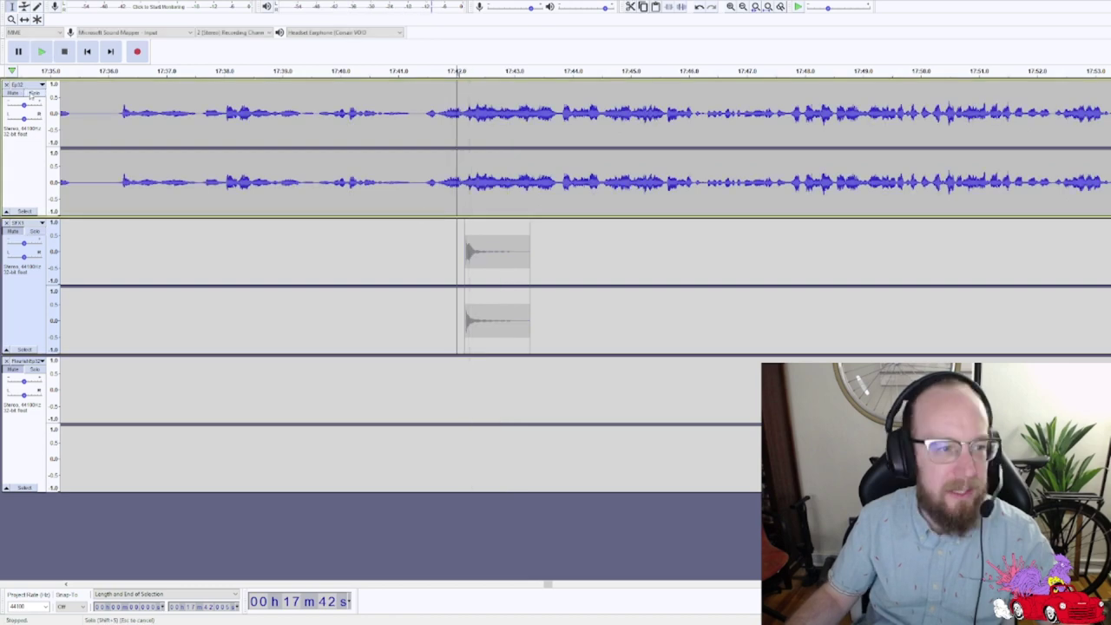
left_click(32, 93)
key("space")
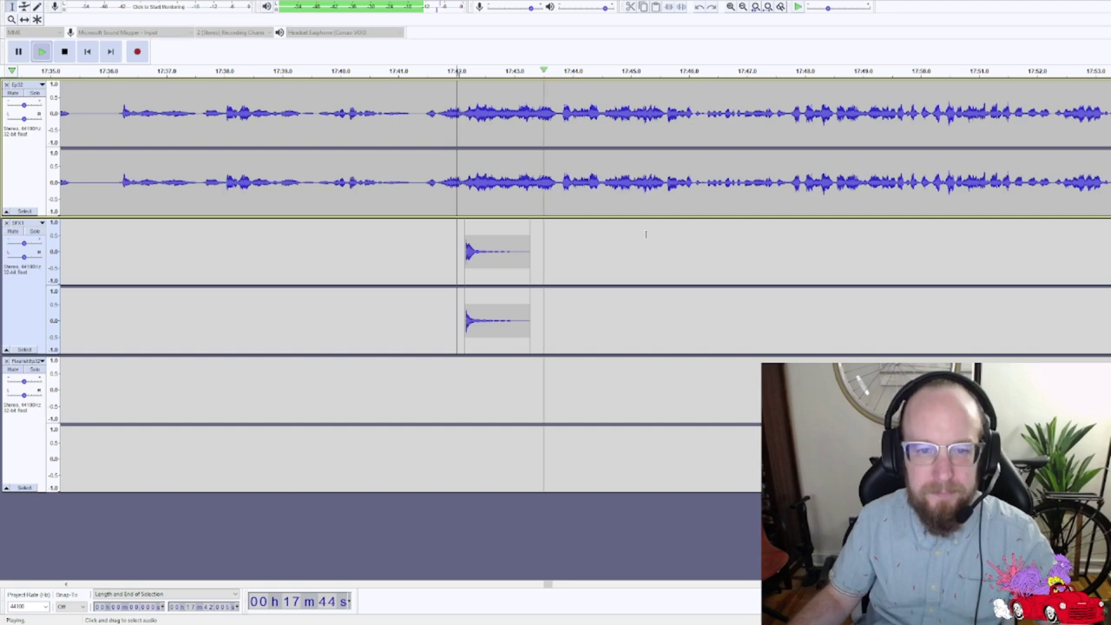